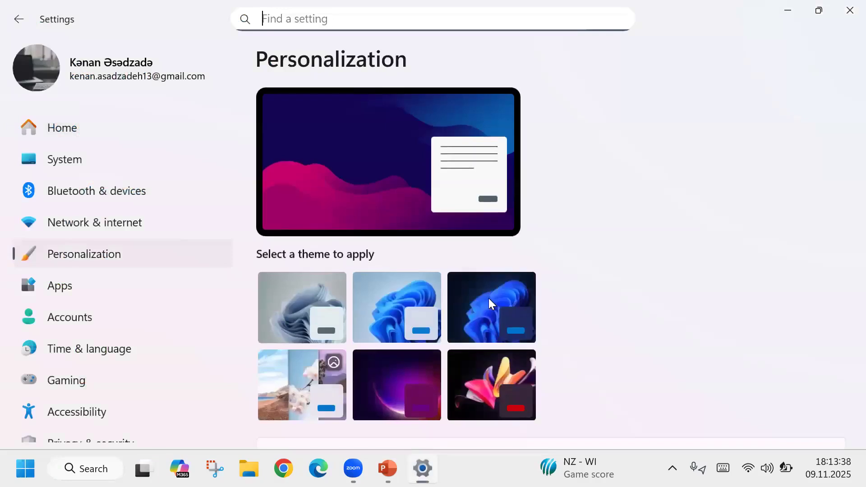
- Look over the Personalization themes and categories and open the Background settings
scroll(465, 294, down, 1)
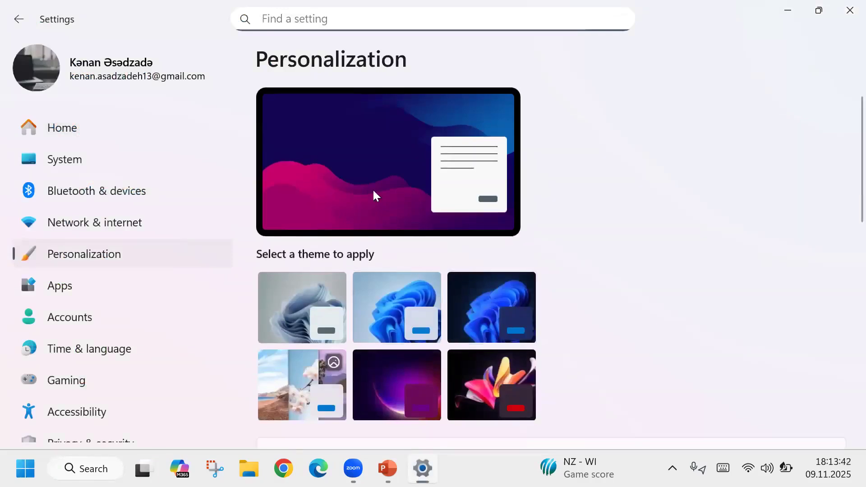
scroll(588, 196, down, 3)
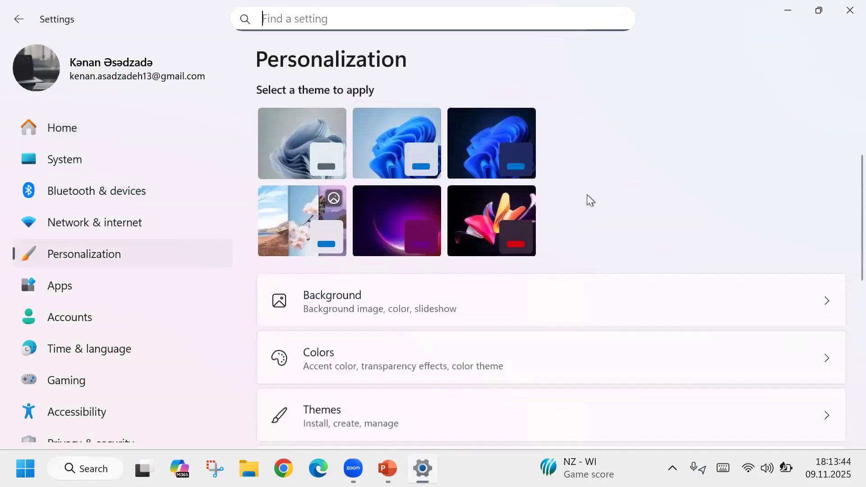
scroll(587, 194, down, 2)
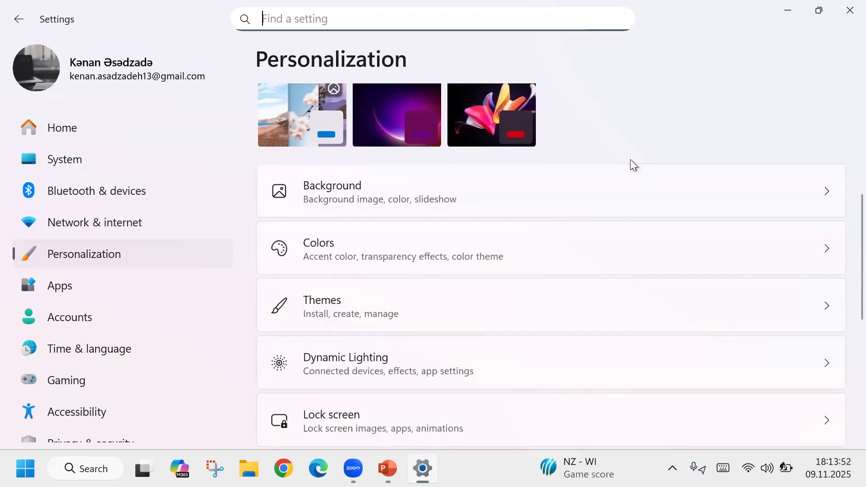
scroll(634, 165, up, 5)
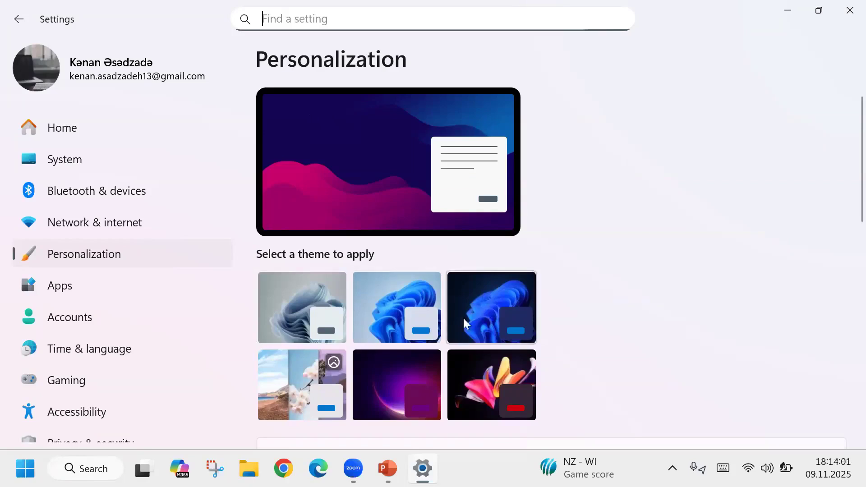
scroll(522, 316, down, 2)
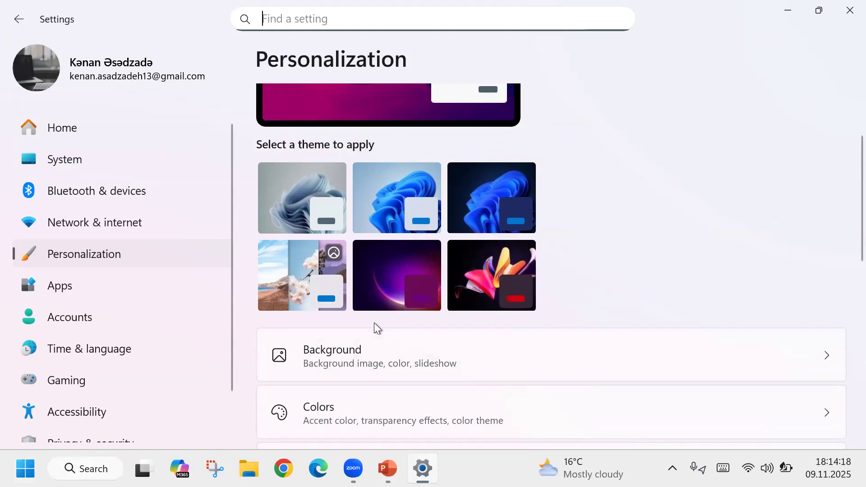
scroll(594, 244, down, 2)
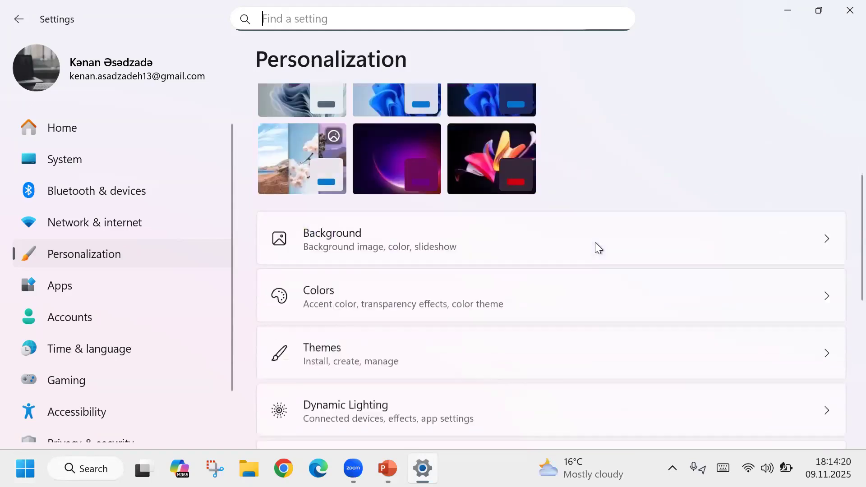
scroll(595, 242, down, 1)
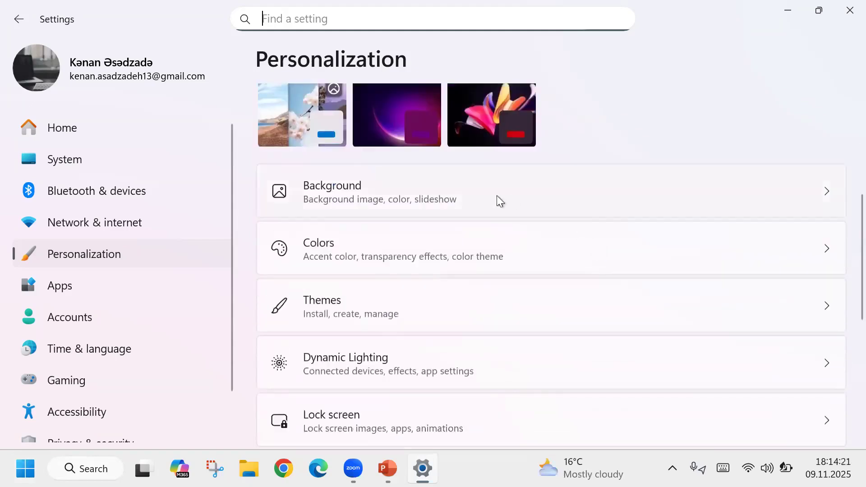
click(438, 197)
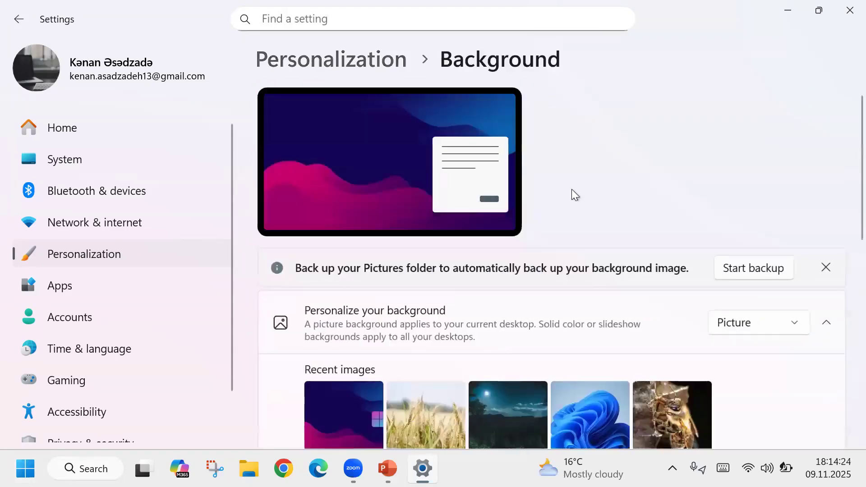
- Review the available desktop background types and keep Picture selected
scroll(697, 183, down, 3)
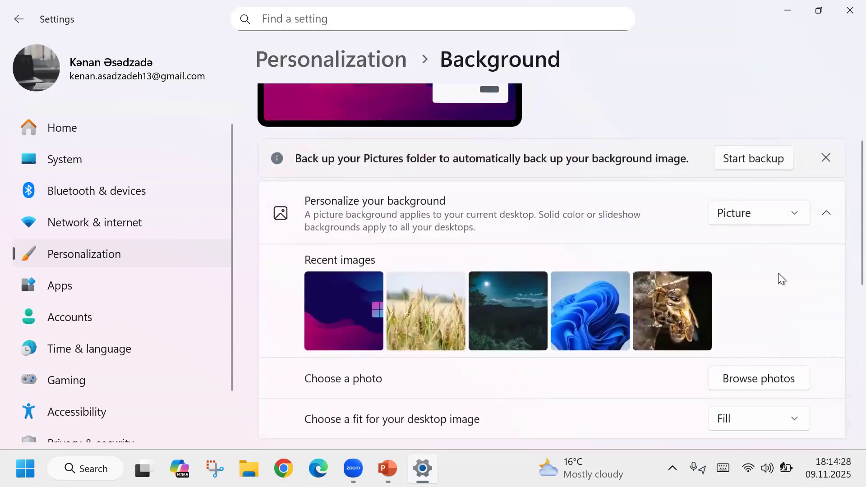
scroll(779, 273, down, 1)
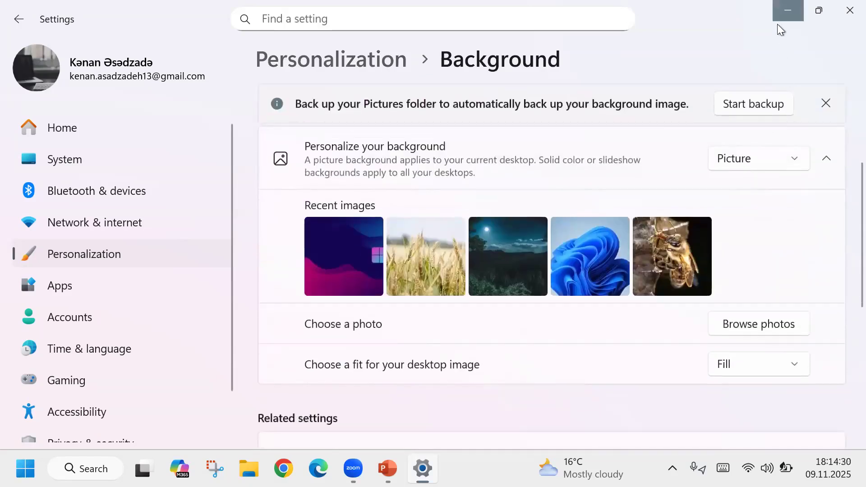
click(795, 157)
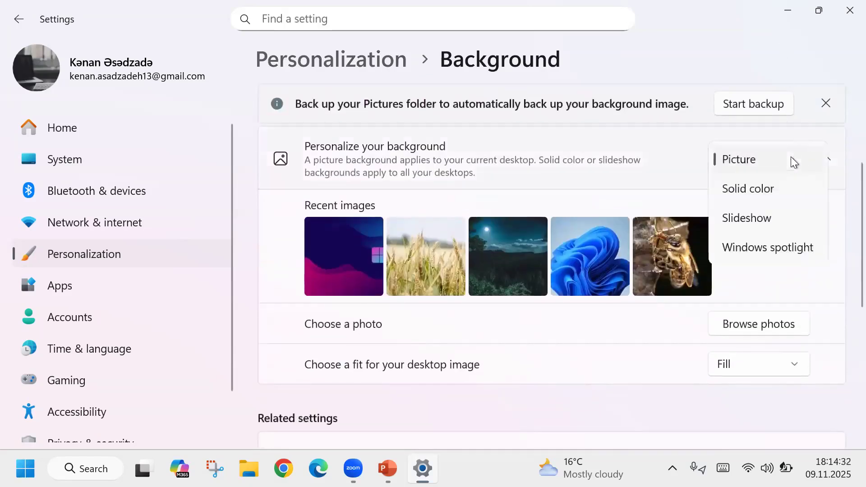
click(760, 161)
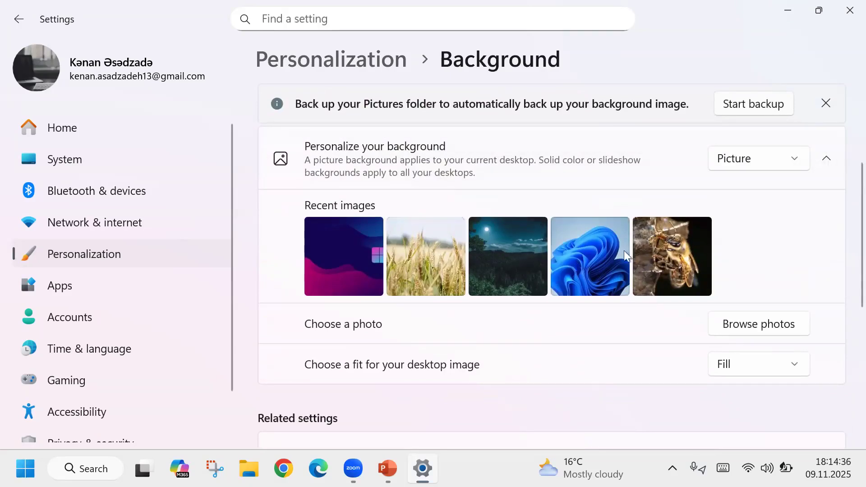
- Set the desktop background to the teal-green solid color, check it on the desktop and return to the settings
click(741, 164)
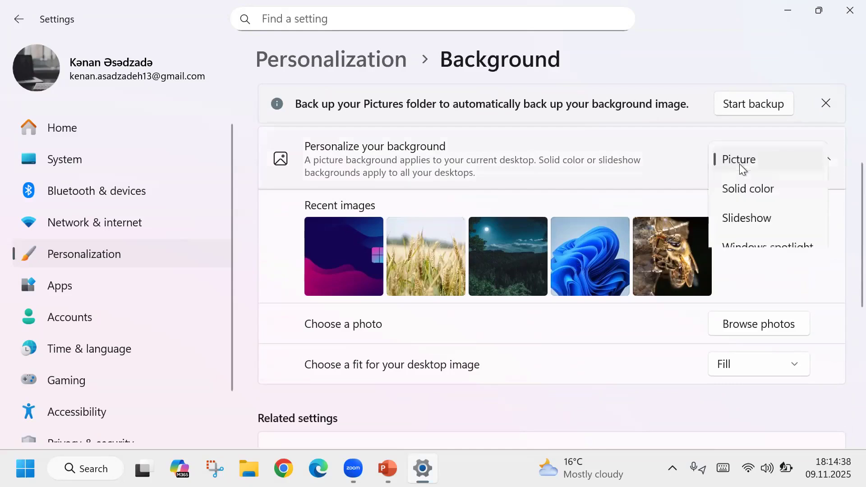
click(743, 188)
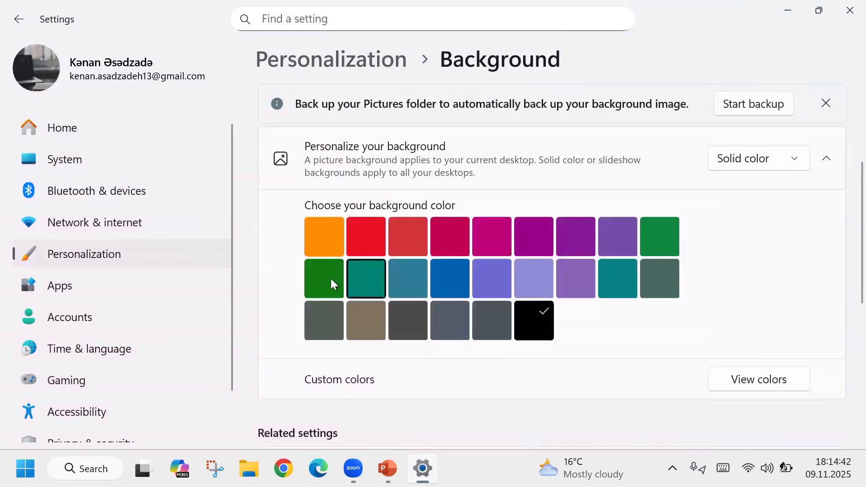
click(352, 273)
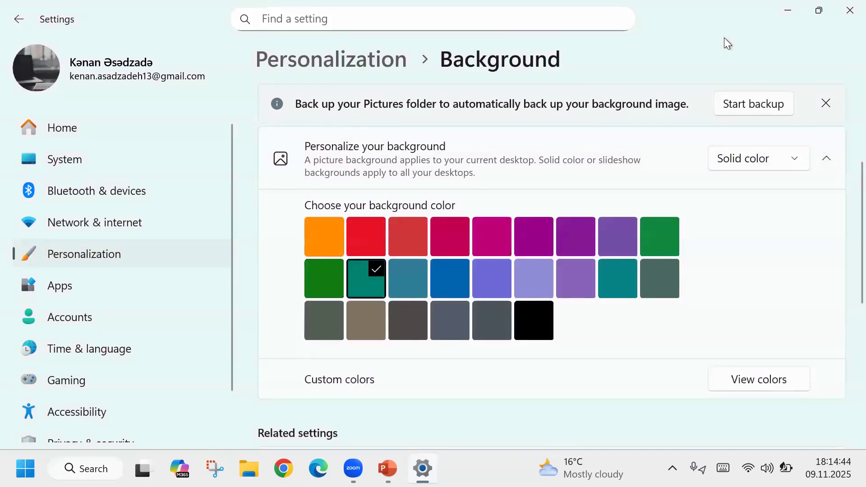
key(super+d)
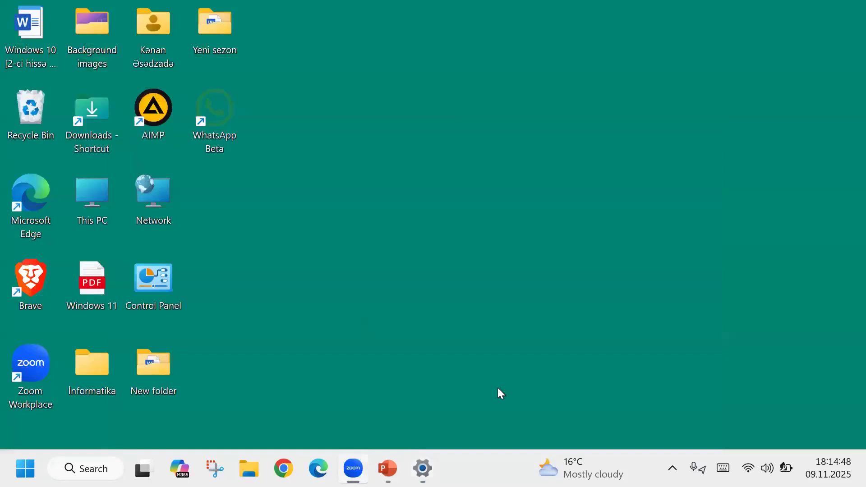
click(423, 469)
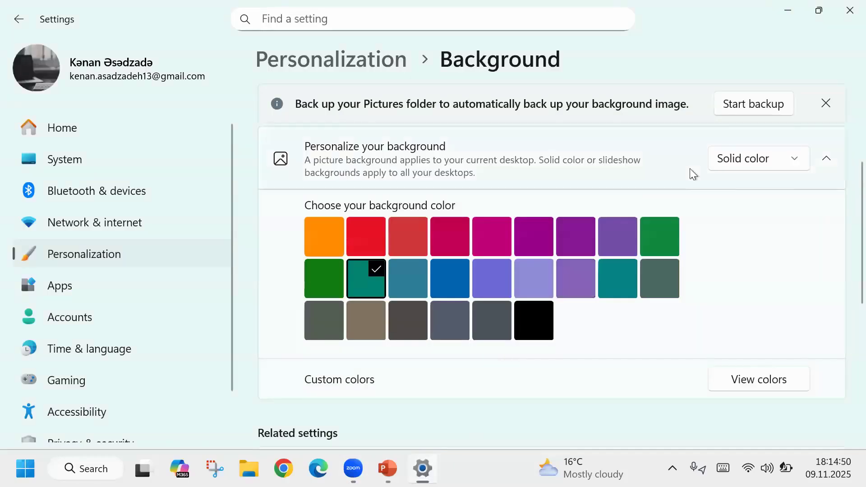
- Change the background to a slideshow and set its pictures to change every 10 minutes
click(751, 160)
click(739, 192)
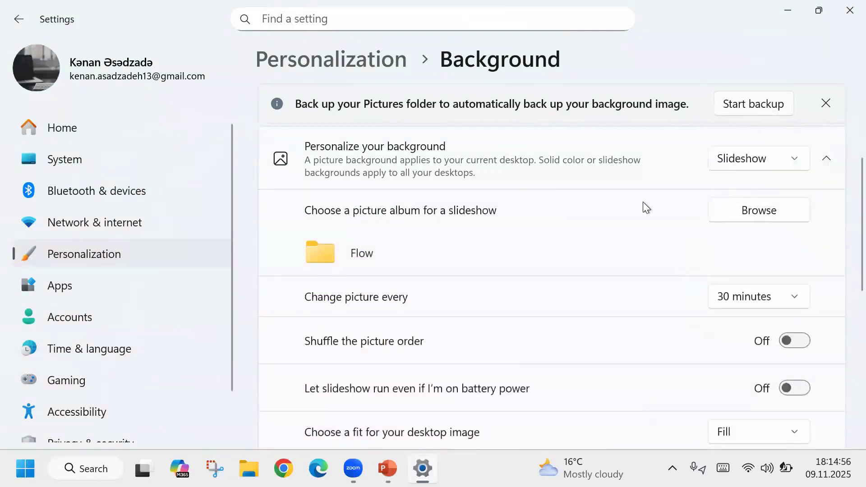
click(784, 296)
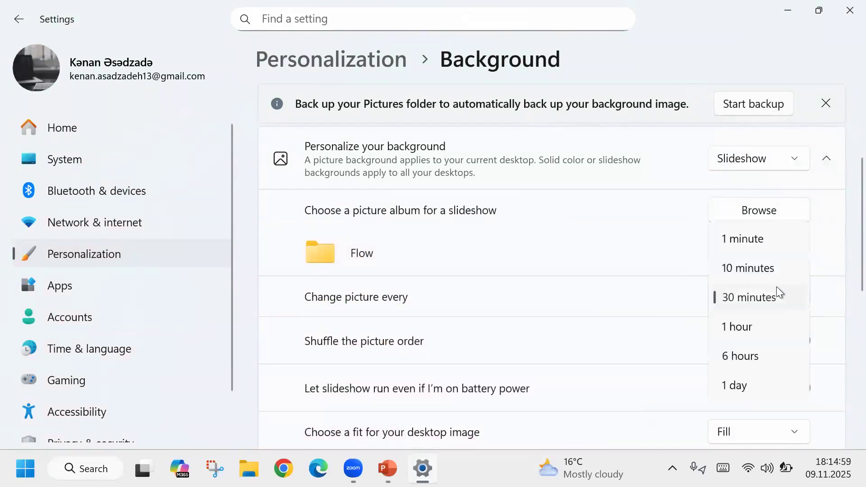
click(746, 243)
scroll(723, 273, down, 3)
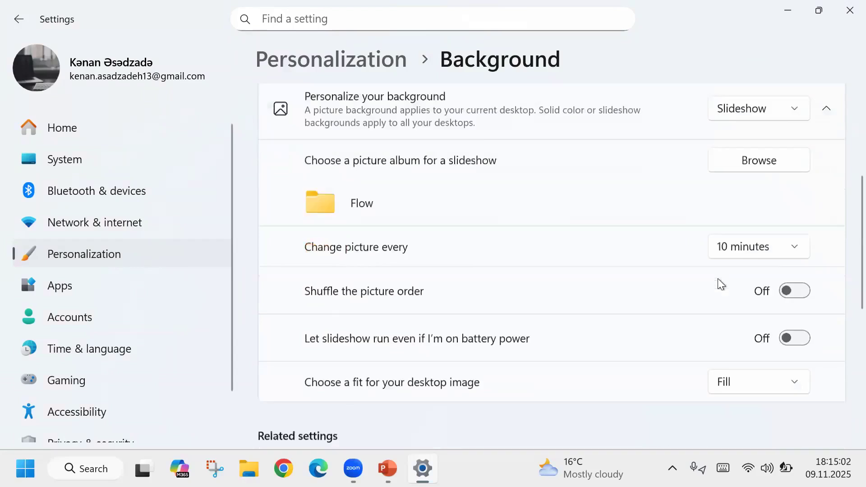
- Switch the background to Windows spotlight, check it on the desktop and return to the settings
scroll(738, 245, up, 3)
scroll(737, 245, up, 1)
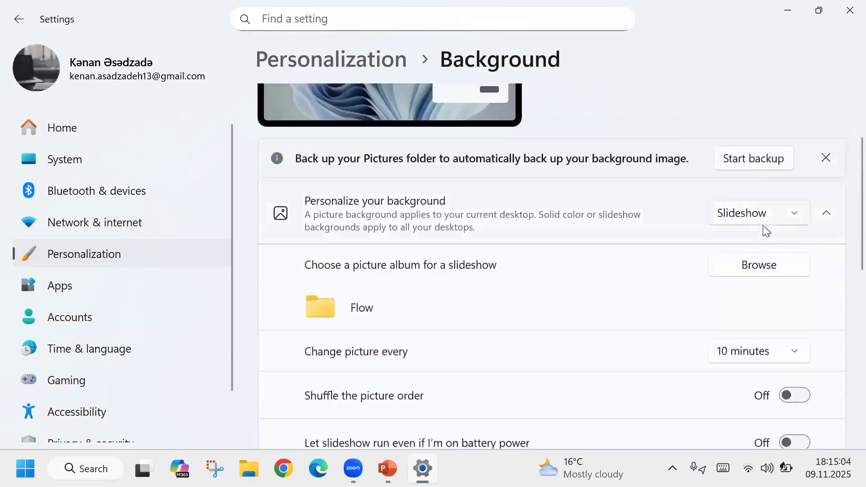
click(754, 218)
click(741, 247)
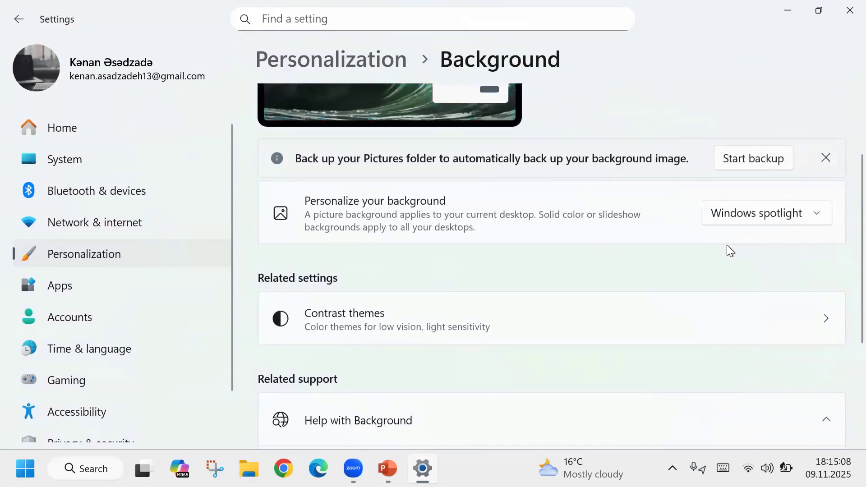
click(797, 21)
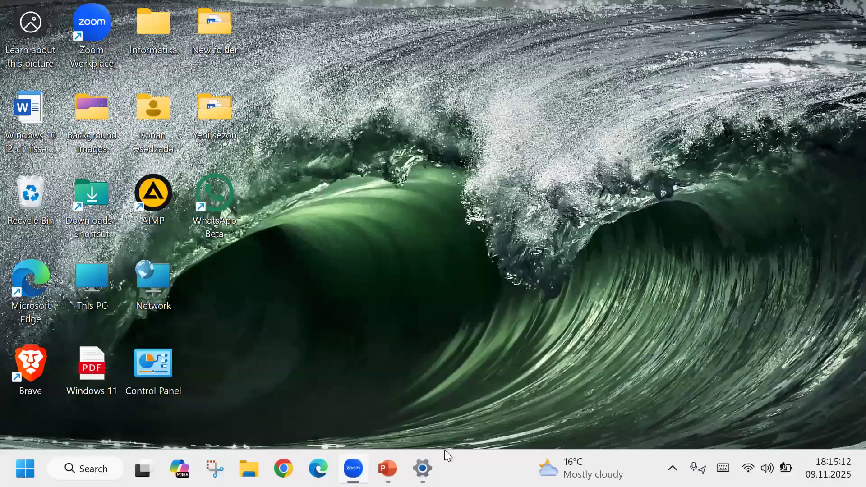
mouse_move(423, 468)
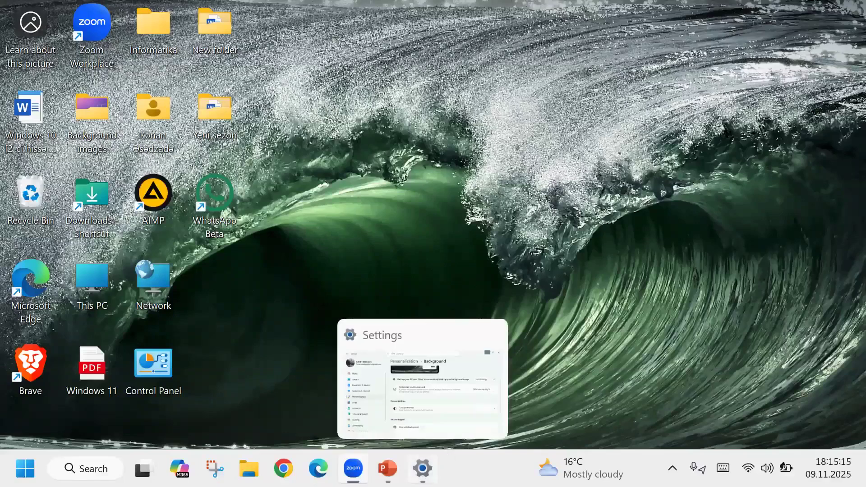
click(423, 468)
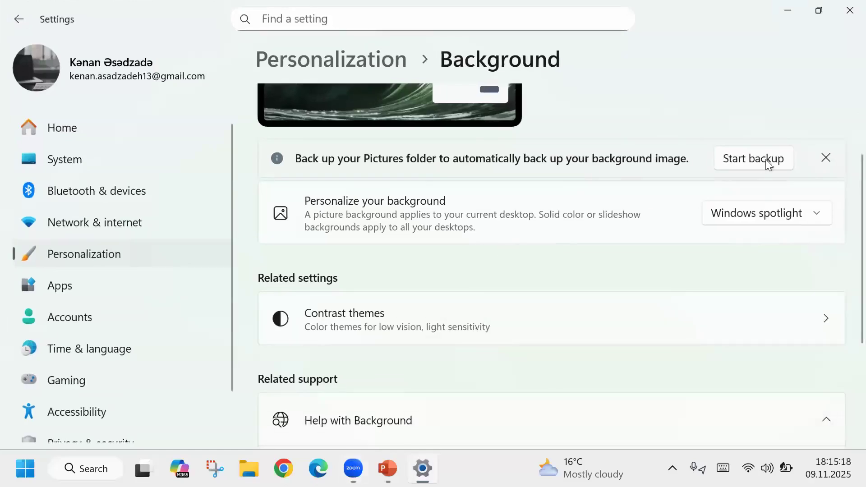
- Set the background type to Picture and choose the Tülkü image from the Background images folder on the Desktop
click(756, 213)
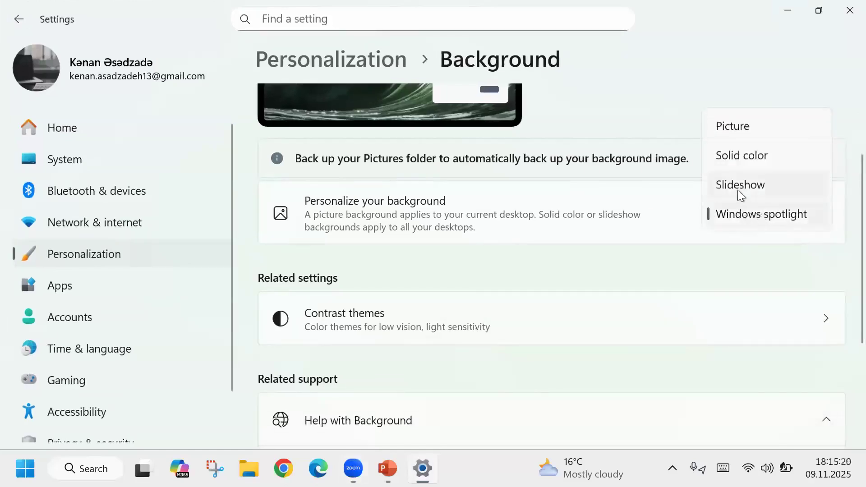
click(760, 126)
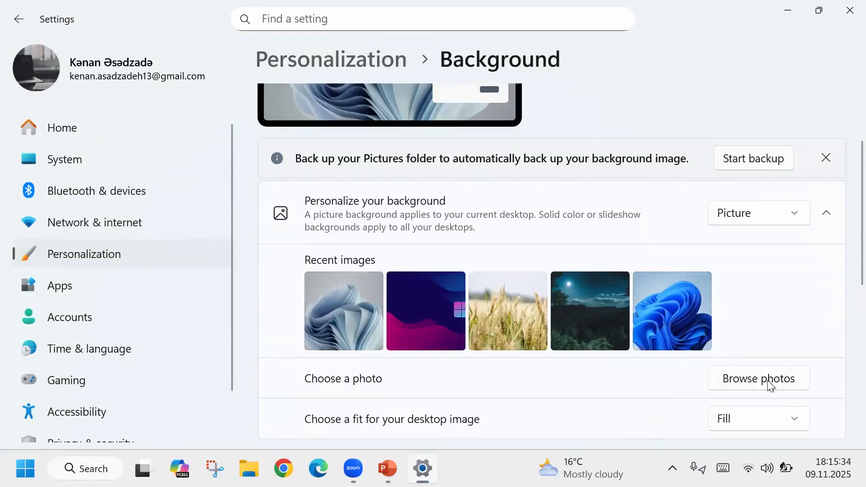
click(751, 373)
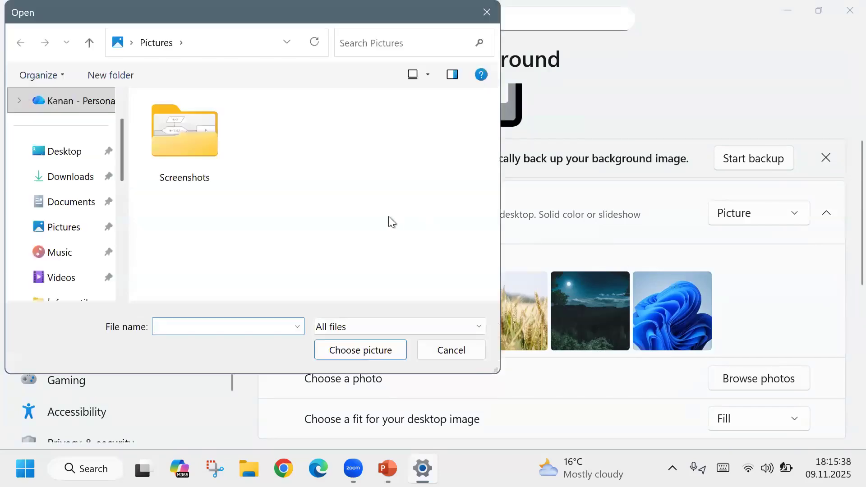
click(64, 155)
double_click(175, 140)
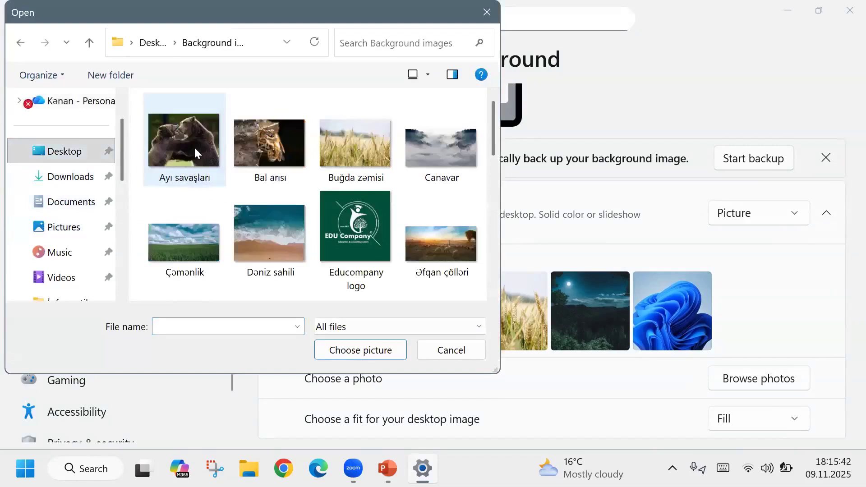
scroll(265, 198, down, 3)
scroll(340, 216, down, 5)
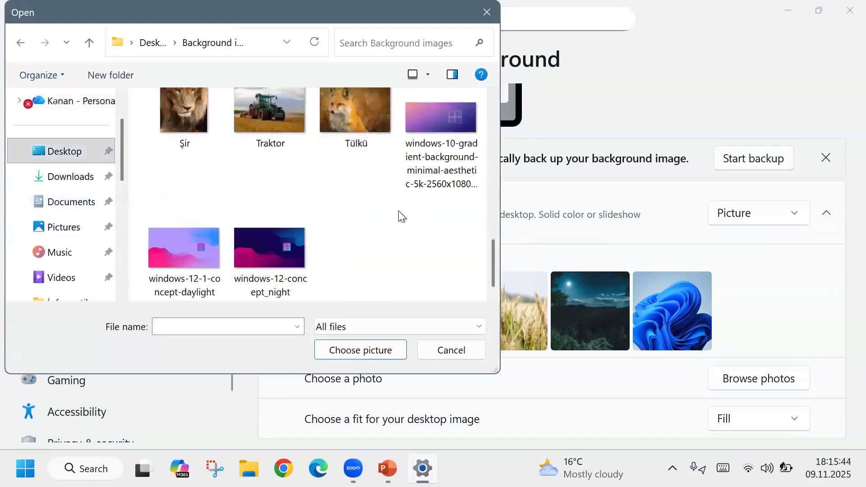
scroll(399, 210, up, 1)
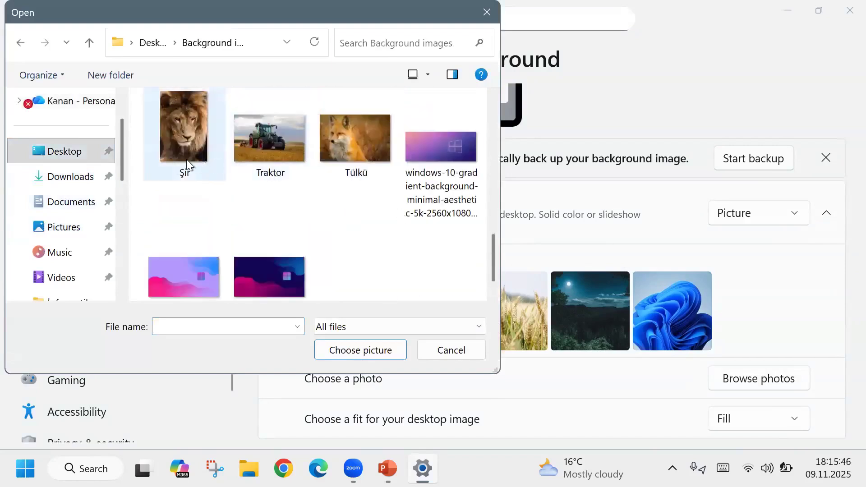
click(342, 150)
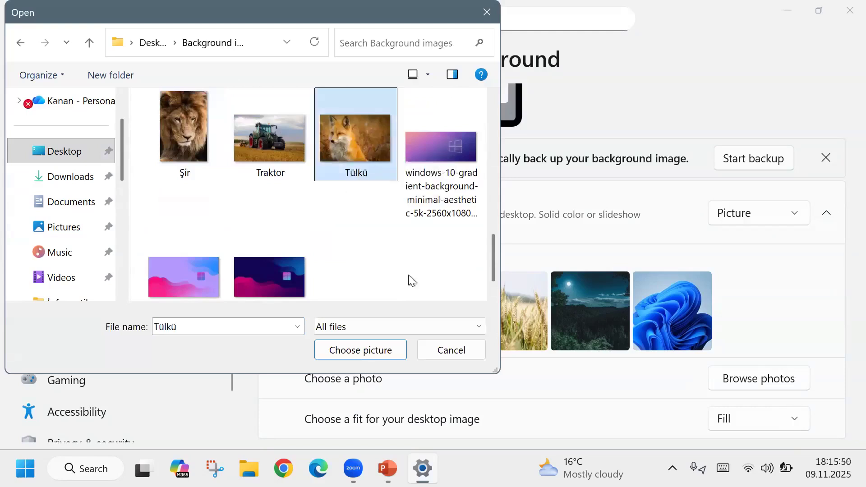
click(376, 355)
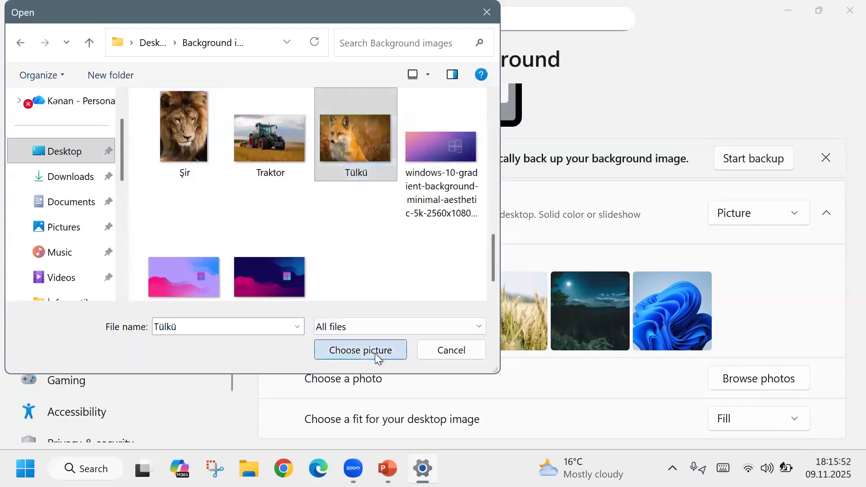
- Shrink the Settings window to uncover the wallpaper and hide the desktop icons
click(819, 10)
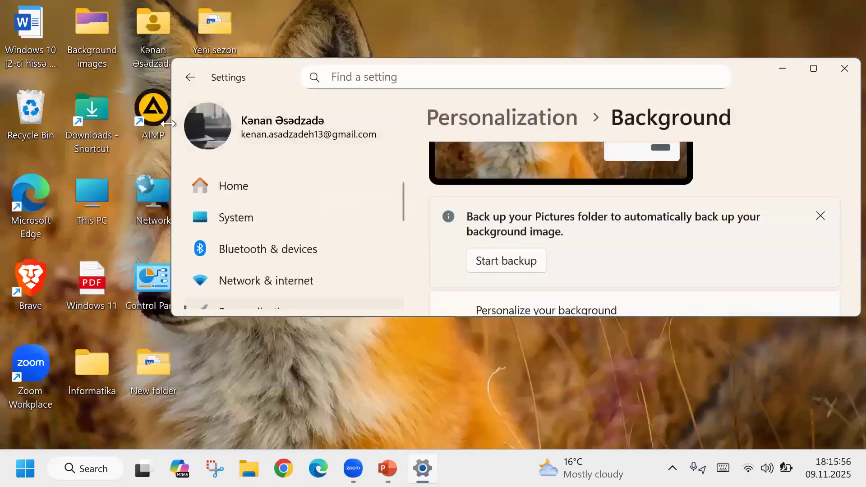
drag(168, 123, 466, 123)
right_click(332, 123)
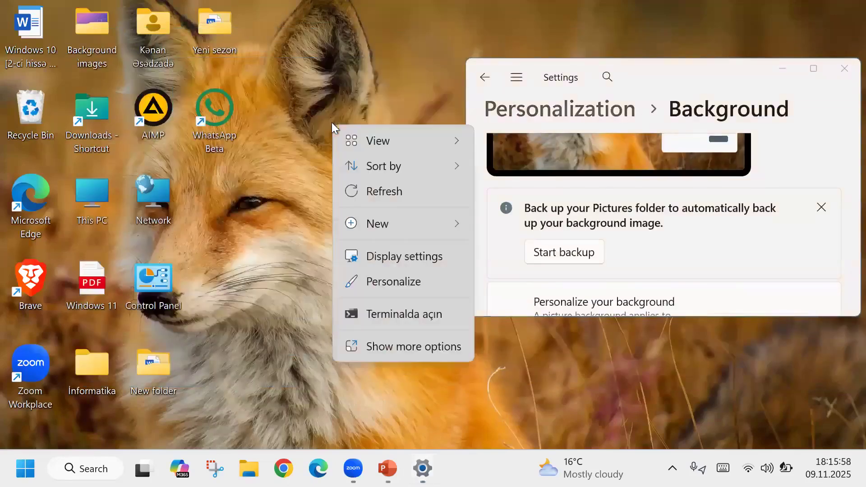
mouse_move(435, 137)
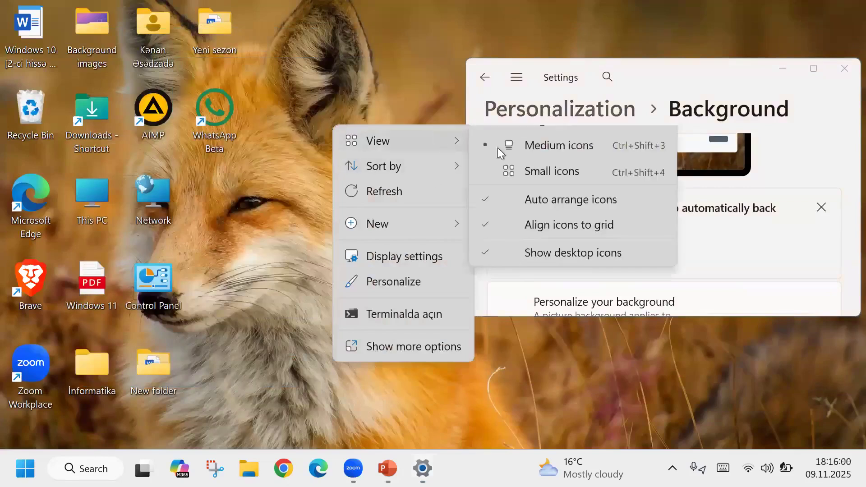
click(528, 277)
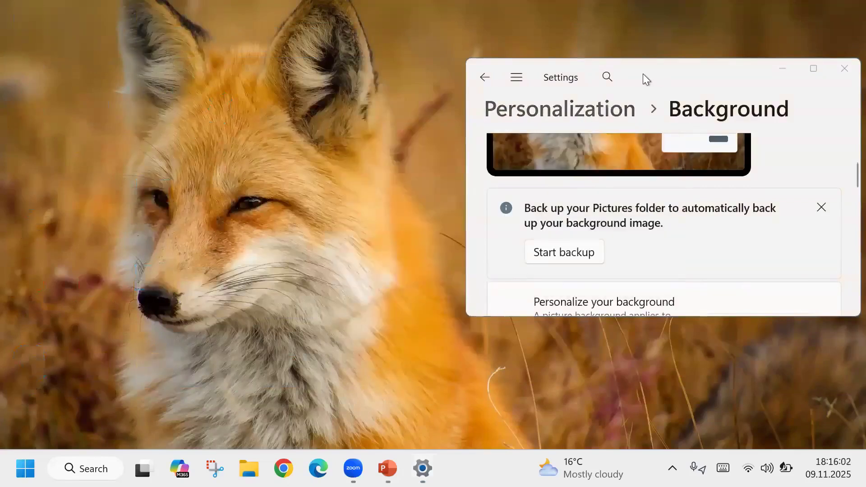
- Reposition the Settings window clear of the fox picture and set the desktop image fit to Fit
drag(643, 74, 604, 72)
scroll(580, 219, down, 8)
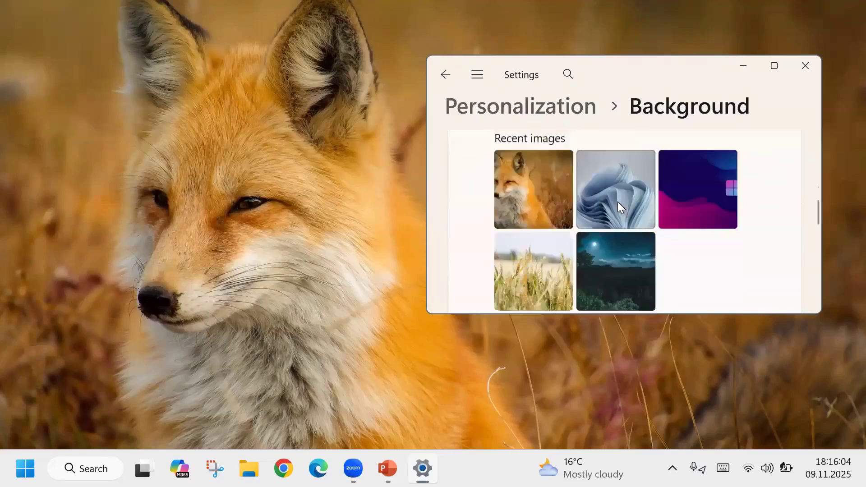
scroll(618, 196, down, 1)
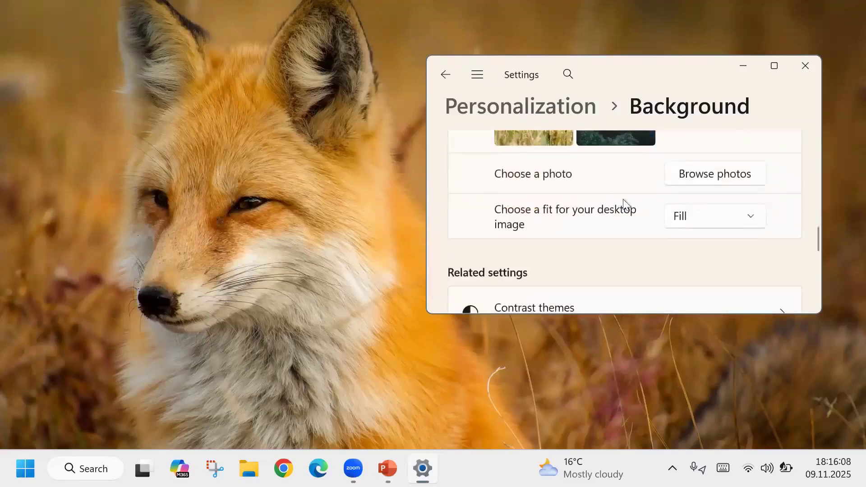
drag(617, 74, 648, 66)
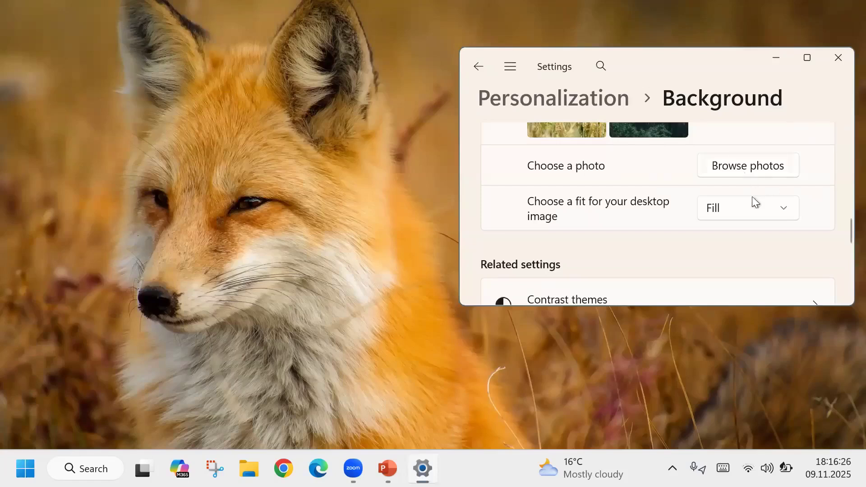
click(738, 206)
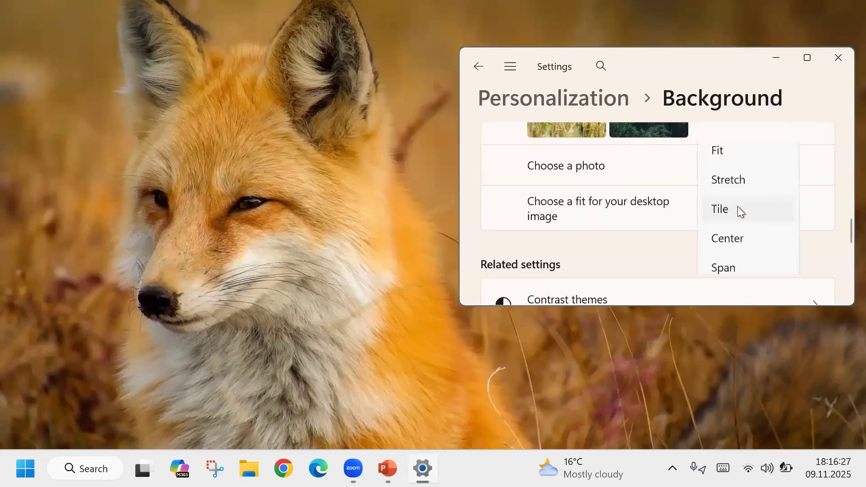
click(749, 153)
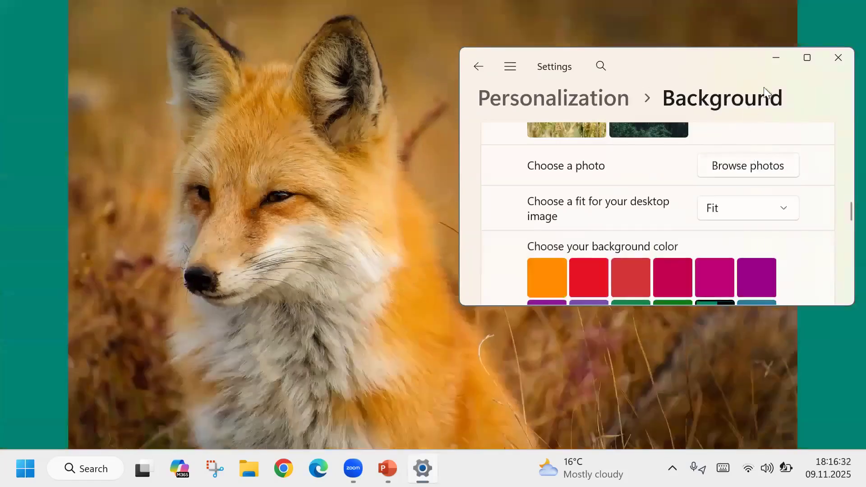
- Check the fitted wallpaper on the desktop, return to Settings and make the background color around it orange
click(776, 66)
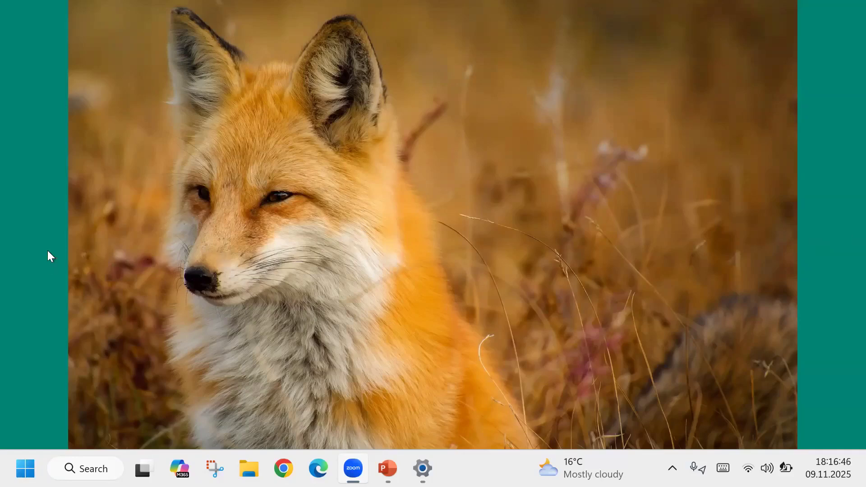
click(423, 469)
scroll(704, 233, down, 2)
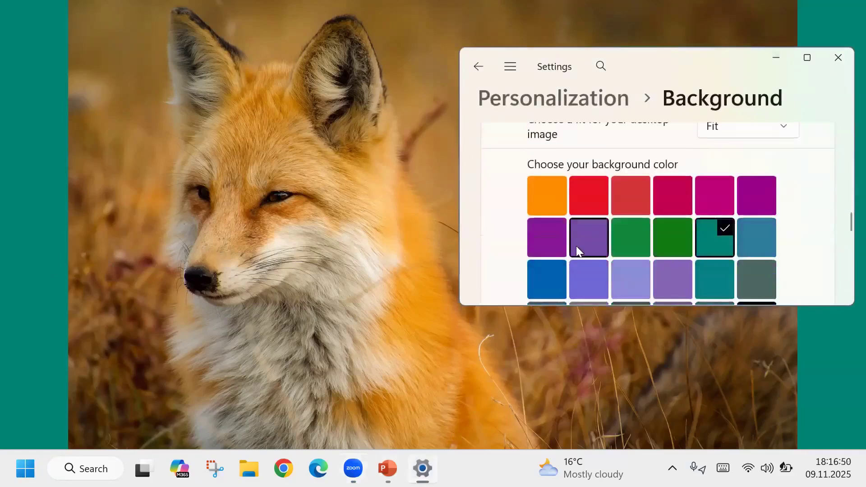
click(559, 210)
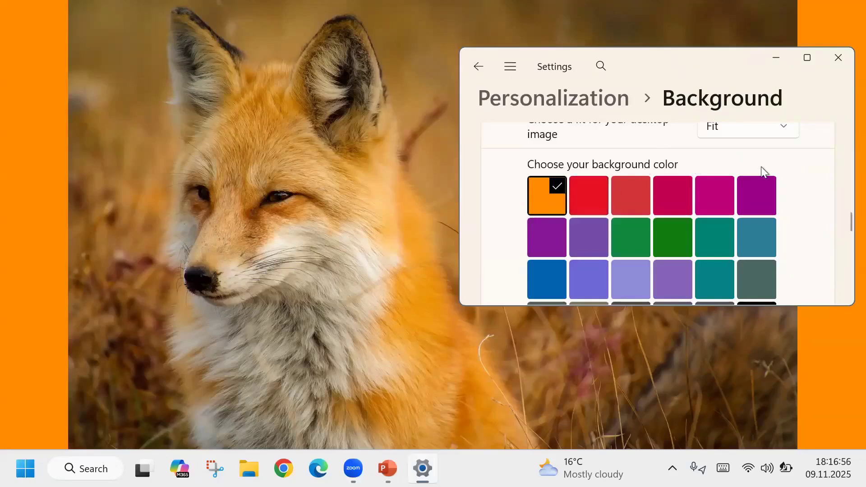
- Try the Stretch fit for the desktop image and move the Settings window slightly lower
scroll(762, 172, up, 1)
click(741, 156)
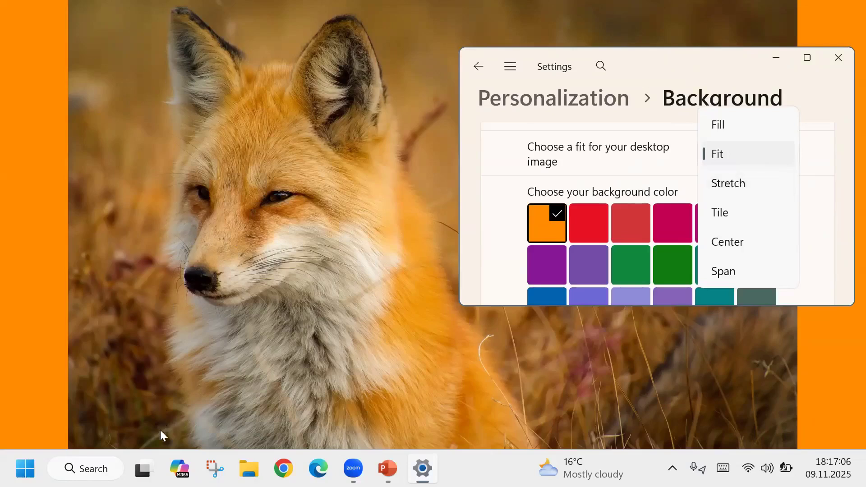
click(740, 184)
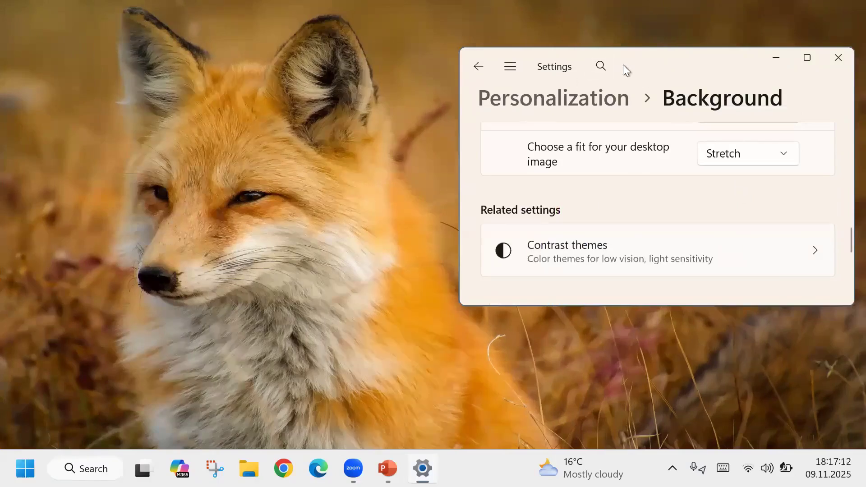
drag(624, 65, 622, 90)
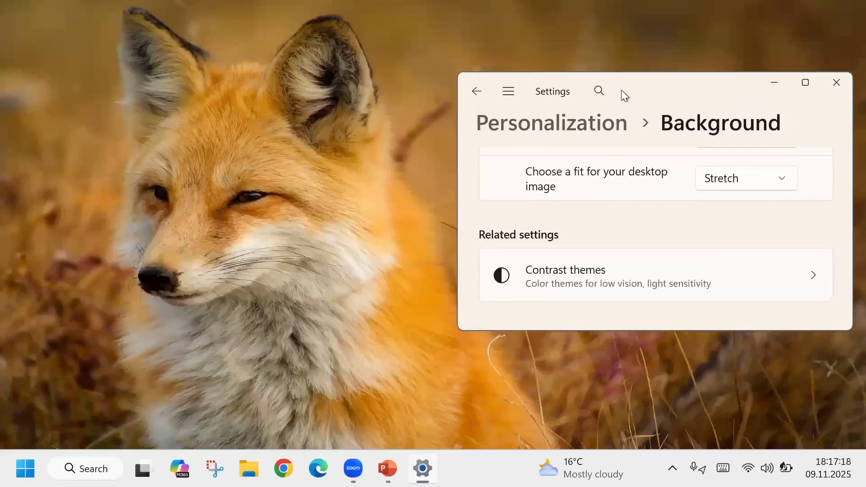
- Try the Tile fit and the Center fit for the desktop image
click(780, 189)
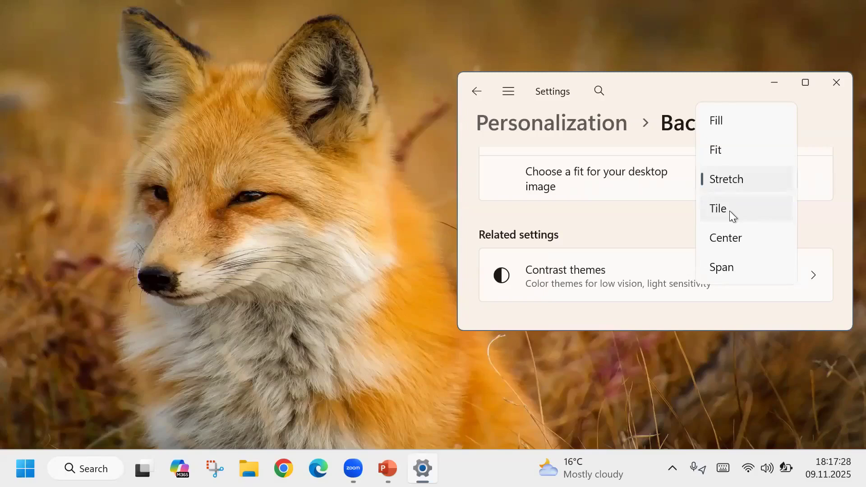
click(730, 211)
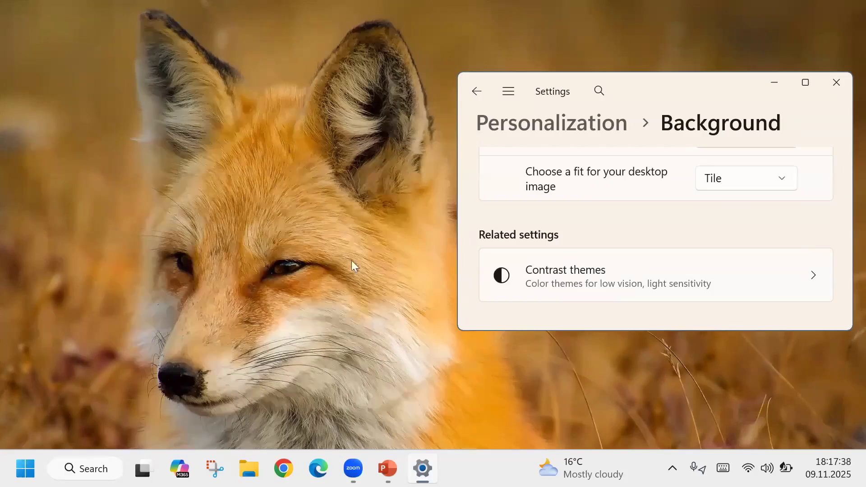
click(738, 184)
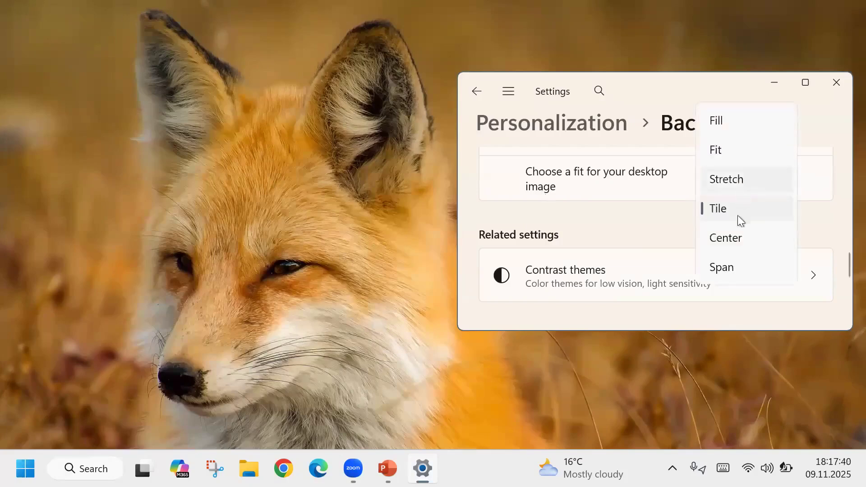
click(732, 240)
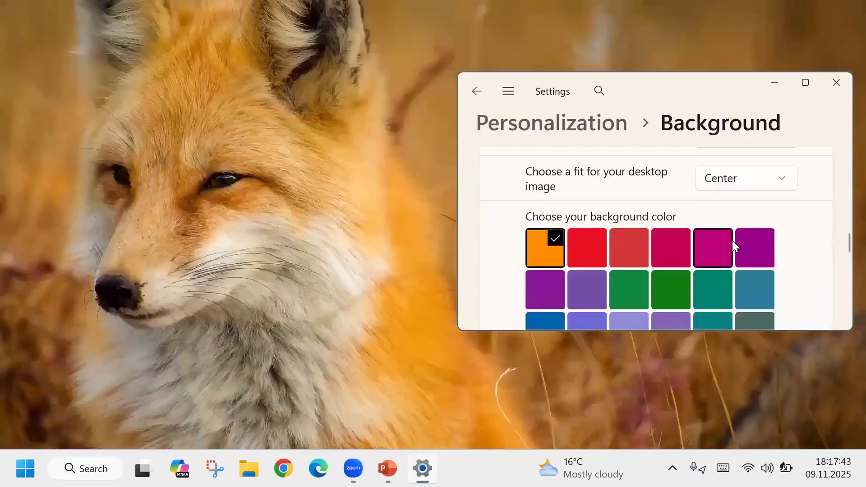
- Set the desktop image fit to Span, check it on the desktop and return to Settings
click(730, 171)
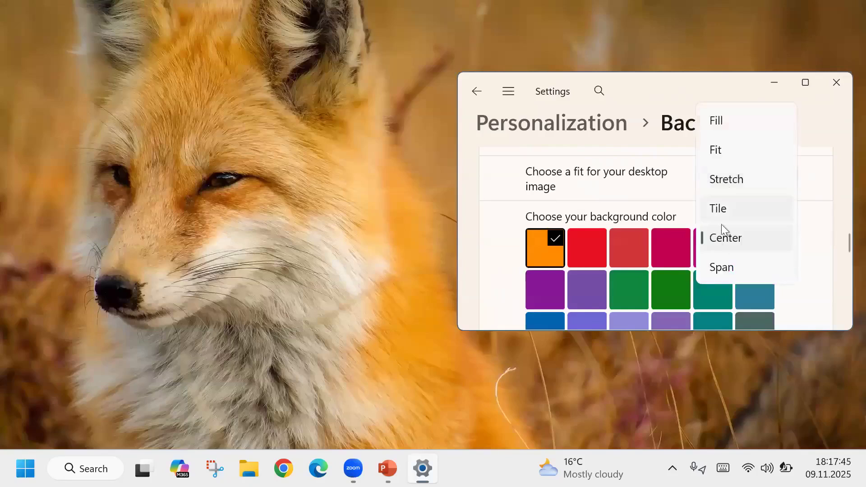
click(721, 268)
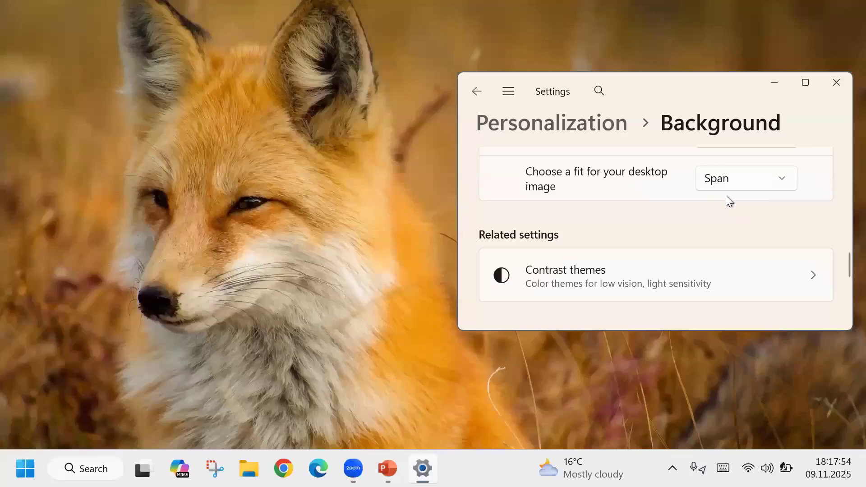
click(769, 88)
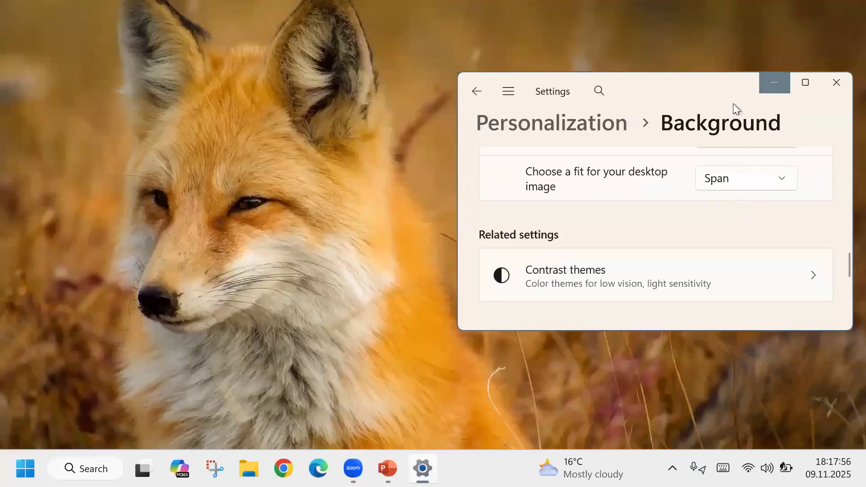
click(423, 468)
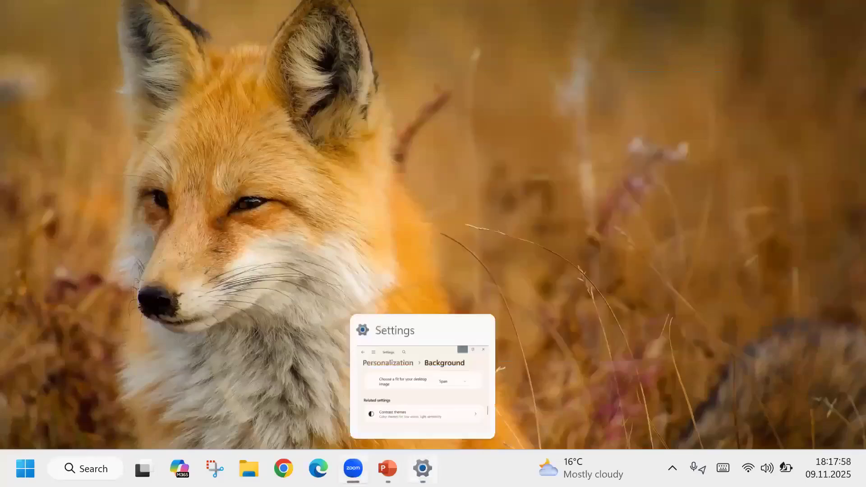
- Switch to the Windows 11 presentation in PowerPoint and review slide 33 full screen and slide 32, and return to Settings
click(388, 468)
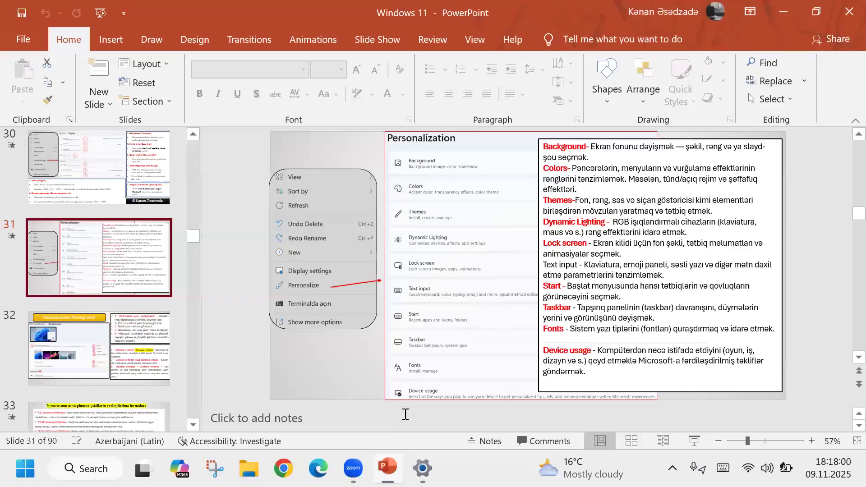
scroll(113, 361, down, 3)
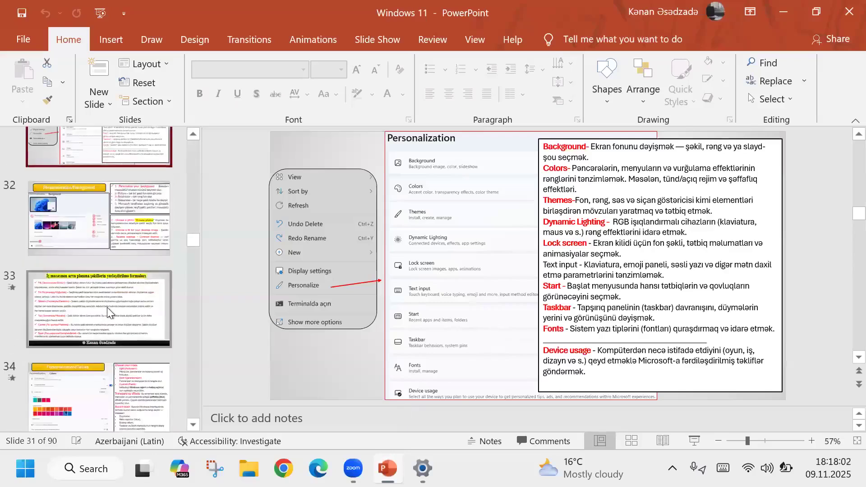
click(107, 307)
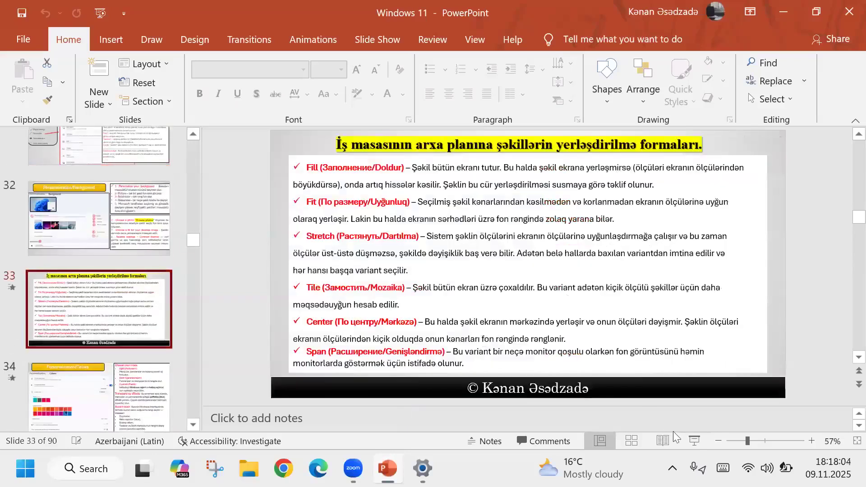
click(695, 441)
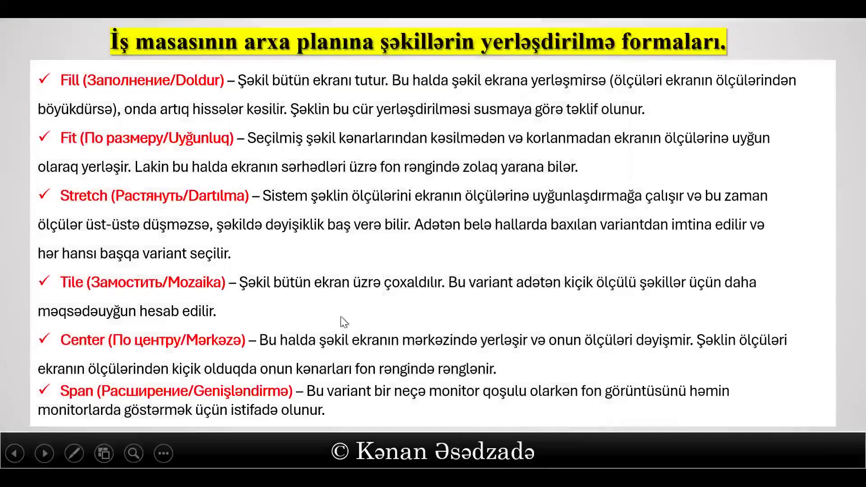
right_click(405, 259)
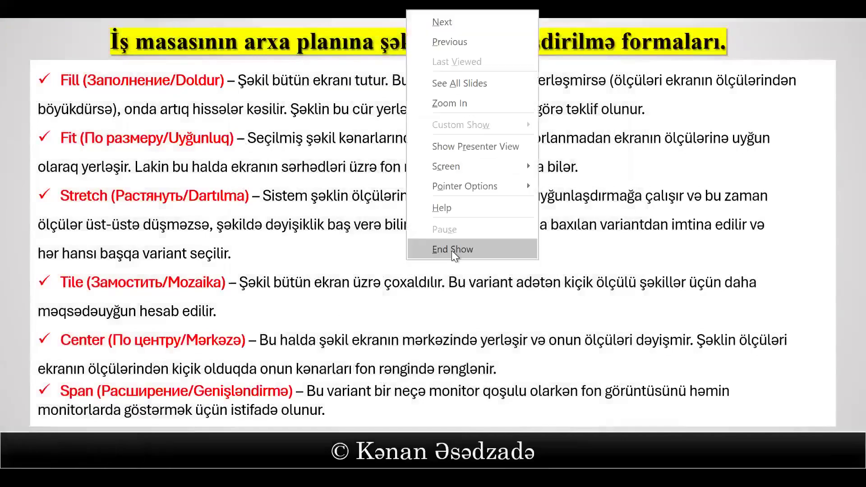
click(453, 250)
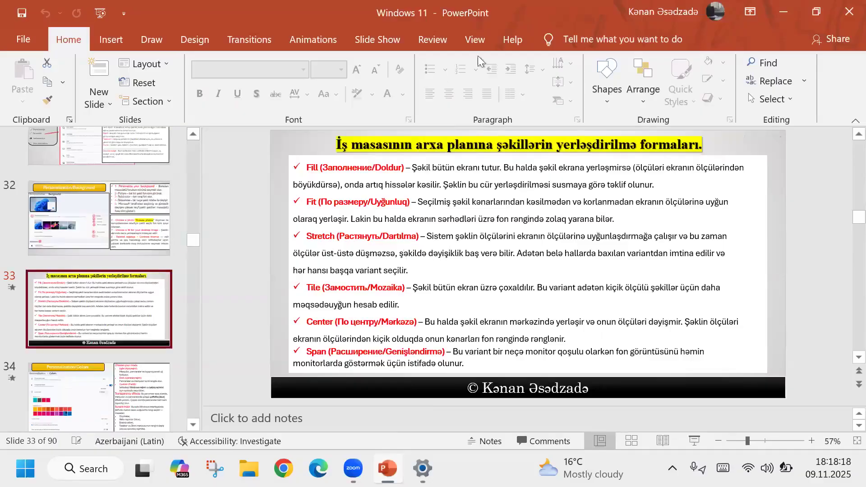
click(101, 196)
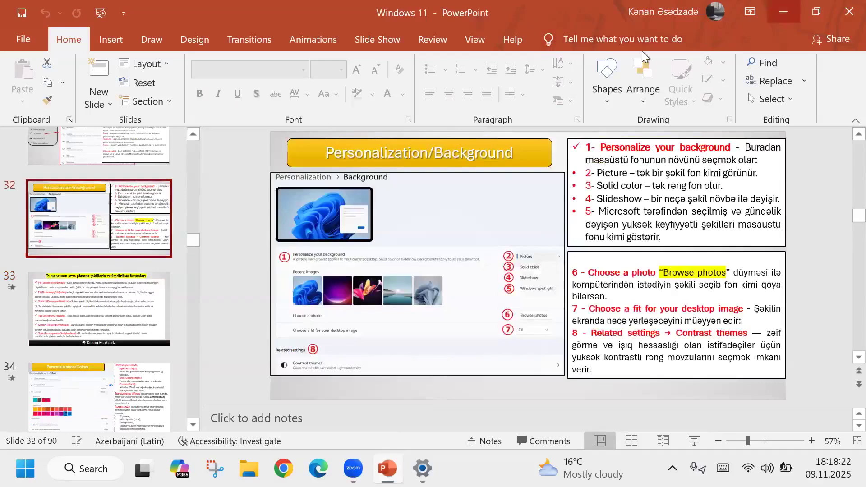
click(784, 12)
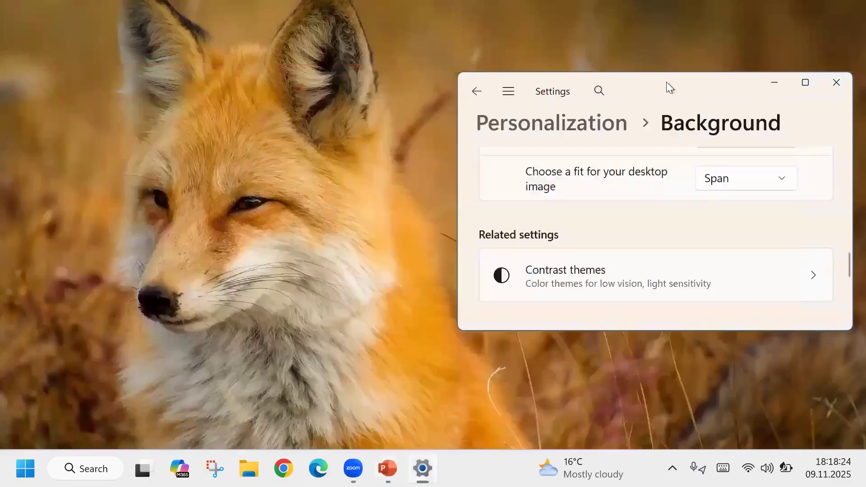
- Maximize Settings, open the Contrast themes page from the related settings and examine its theme options
click(806, 83)
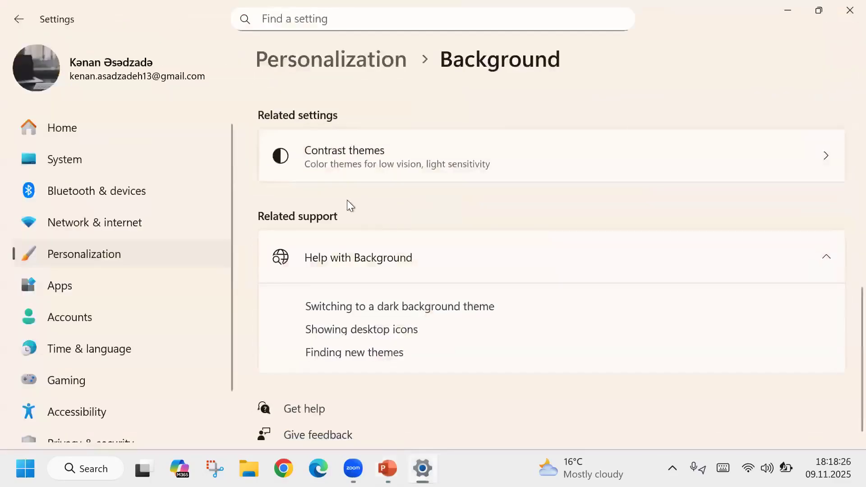
scroll(338, 166, up, 3)
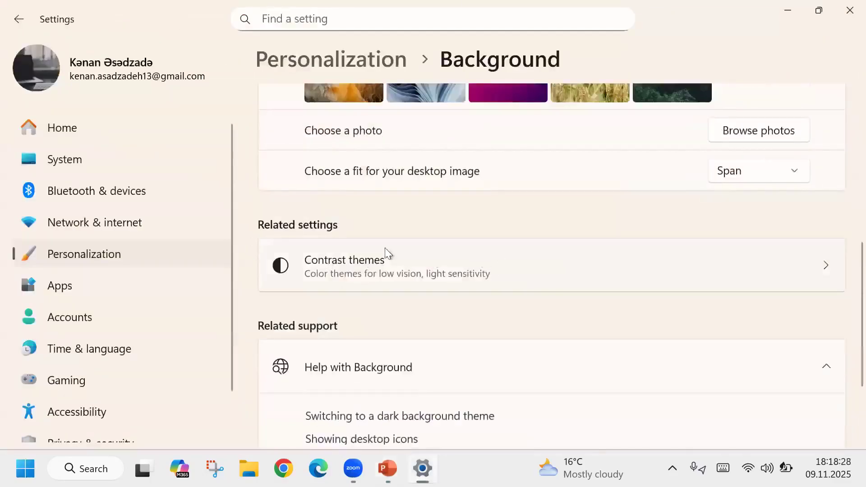
click(371, 277)
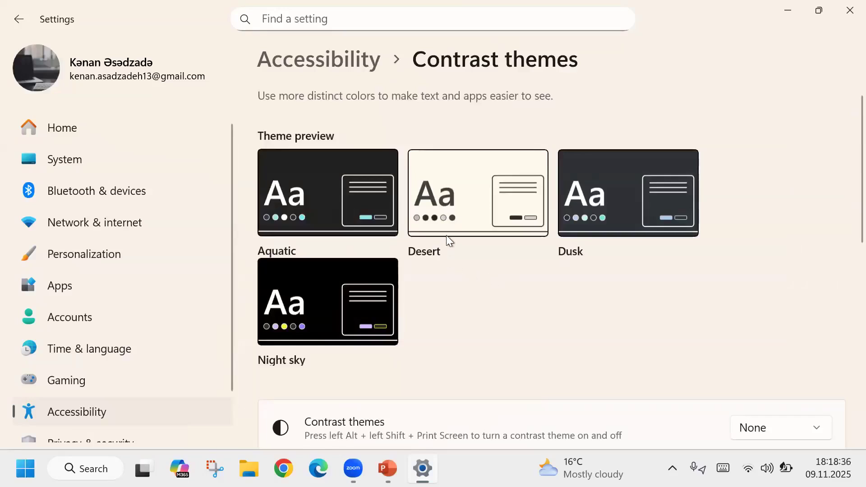
scroll(593, 268, down, 3)
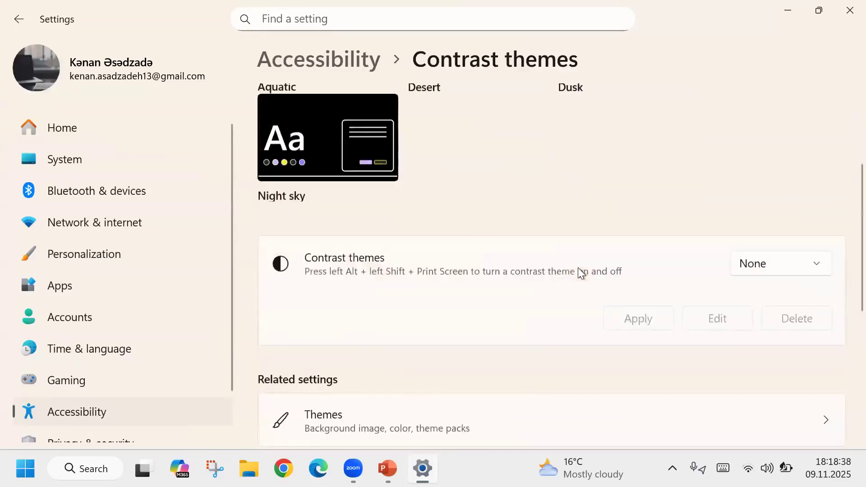
- Go back from the contrast themes to the main Personalization page and open its Colors page
click(29, 20)
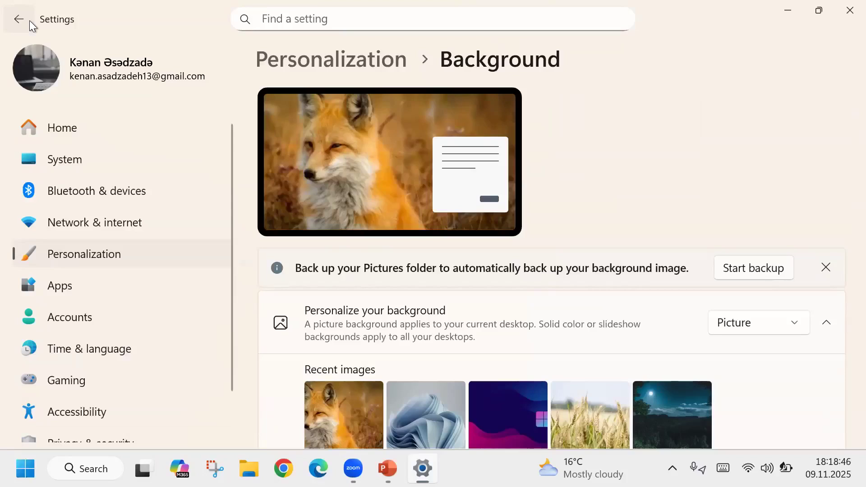
click(298, 66)
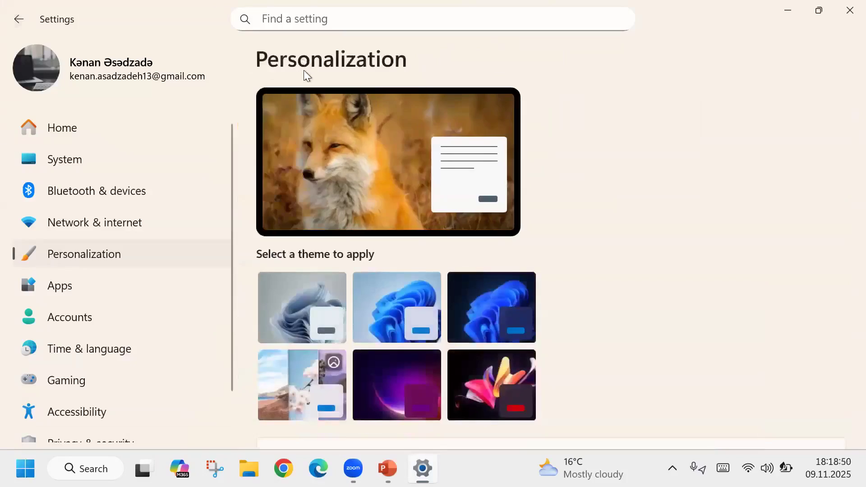
scroll(435, 231, down, 5)
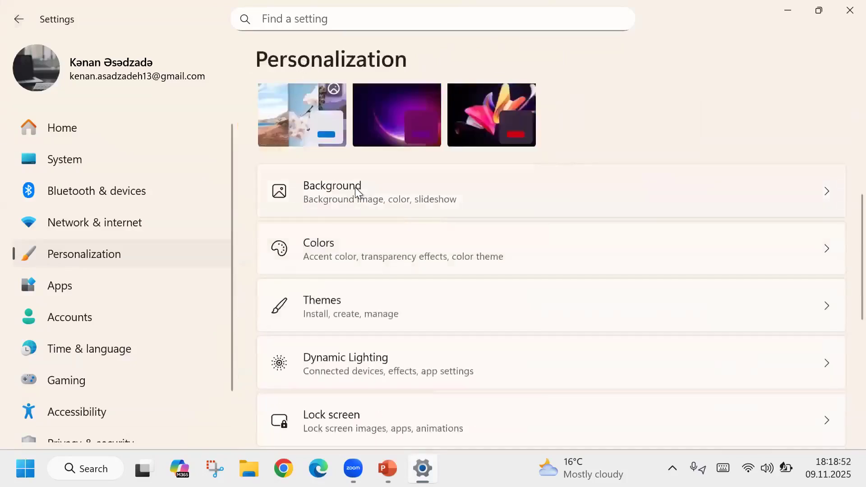
click(326, 250)
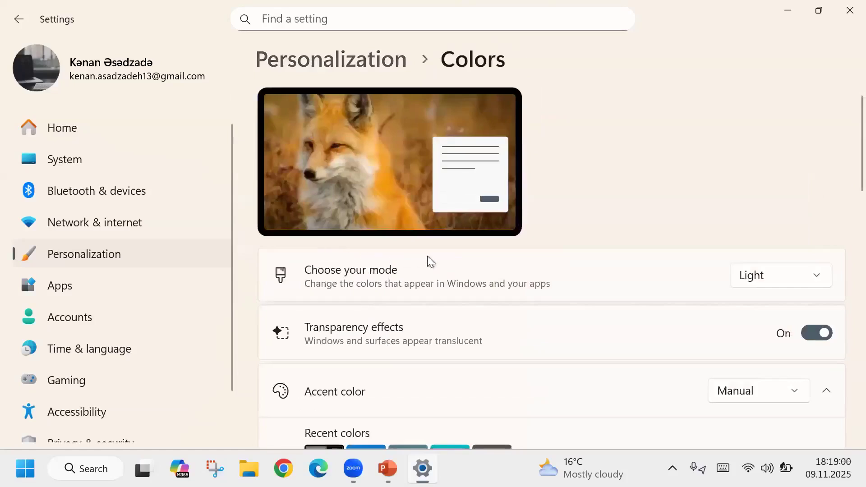
- Set the color mode to Dark and check its look on the Start menu
click(787, 280)
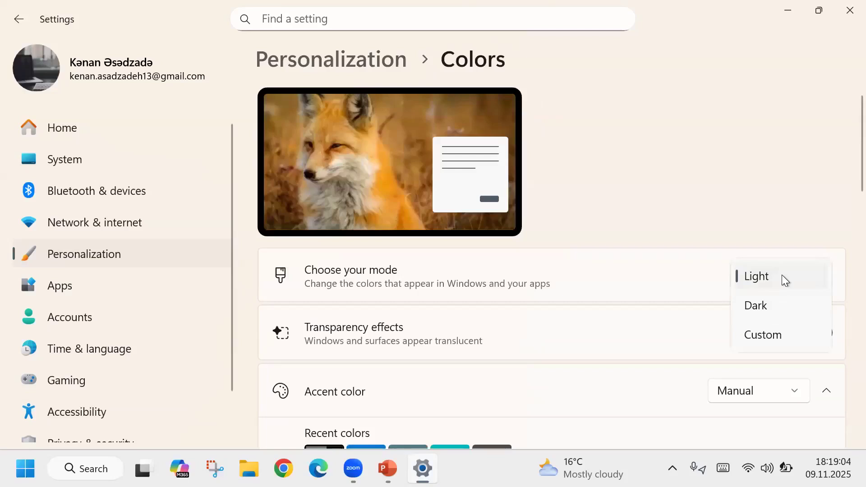
click(770, 305)
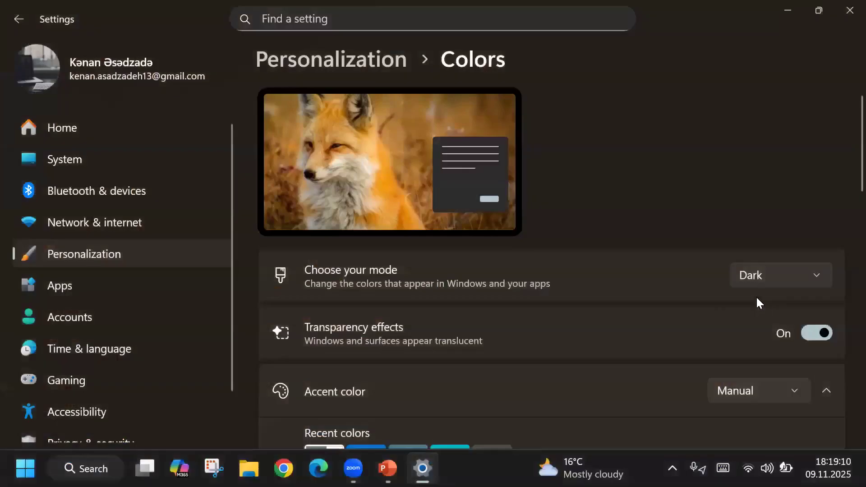
click(25, 469)
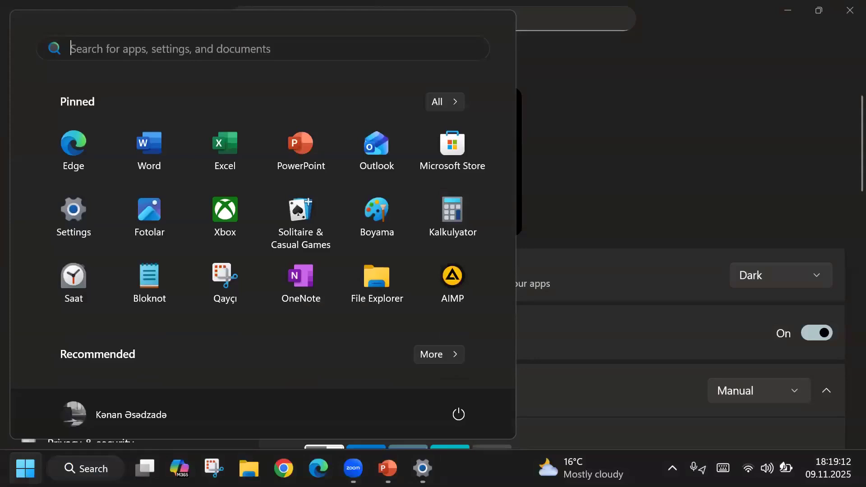
key(super)
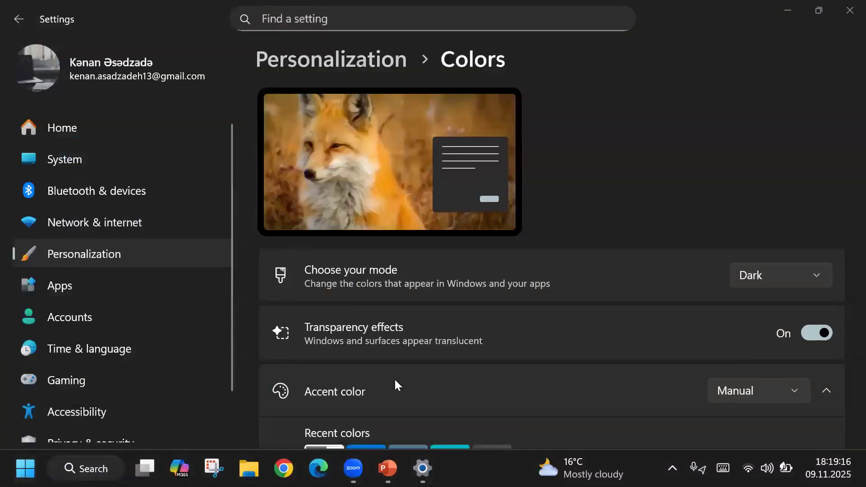
- Set the color mode to Custom with the default app mode Light, and check the Start menu
click(781, 269)
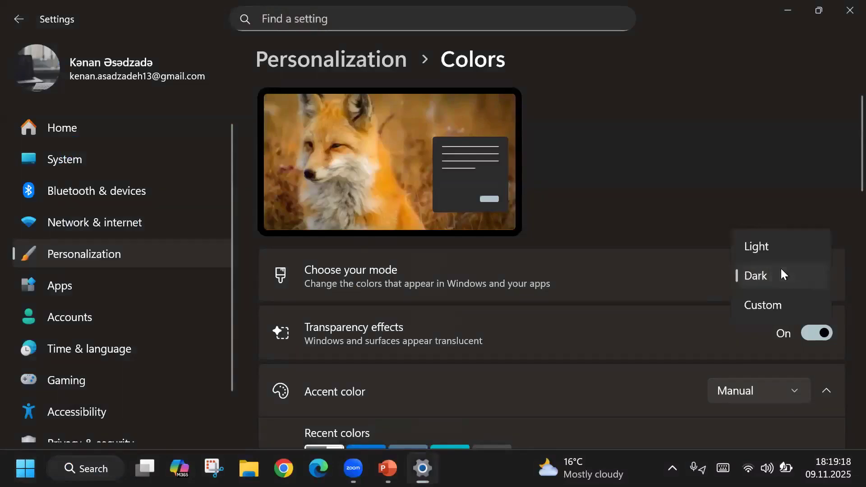
click(781, 303)
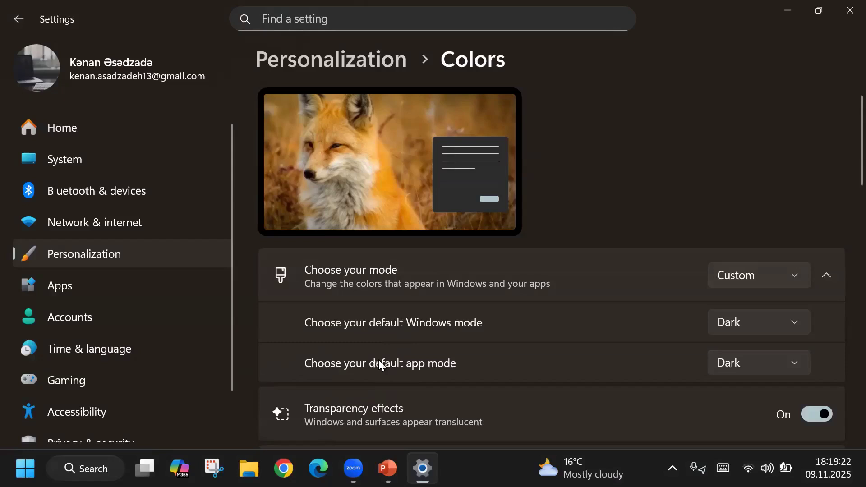
click(740, 366)
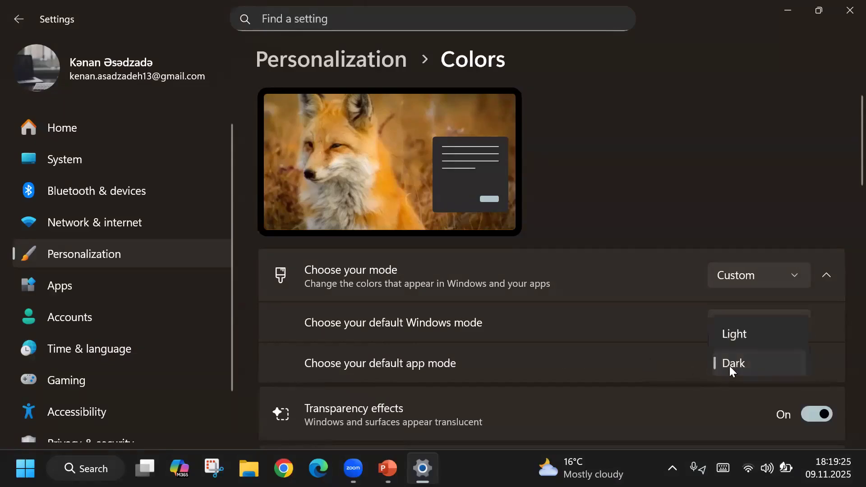
click(738, 334)
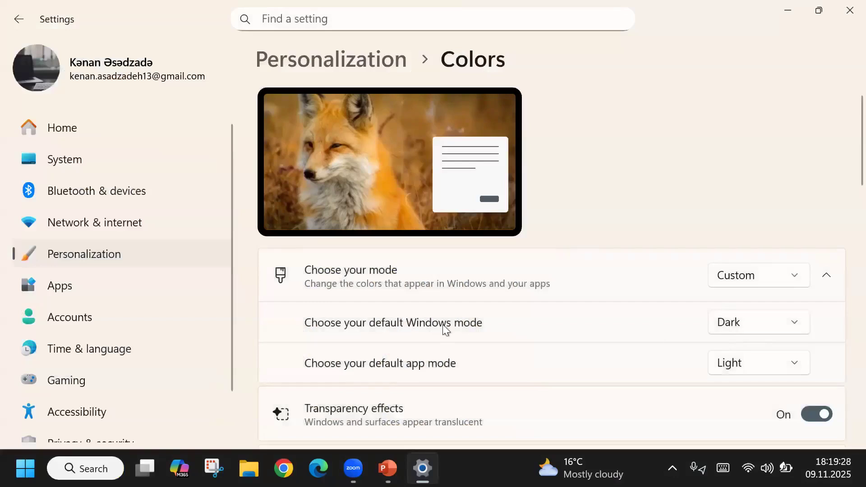
click(25, 469)
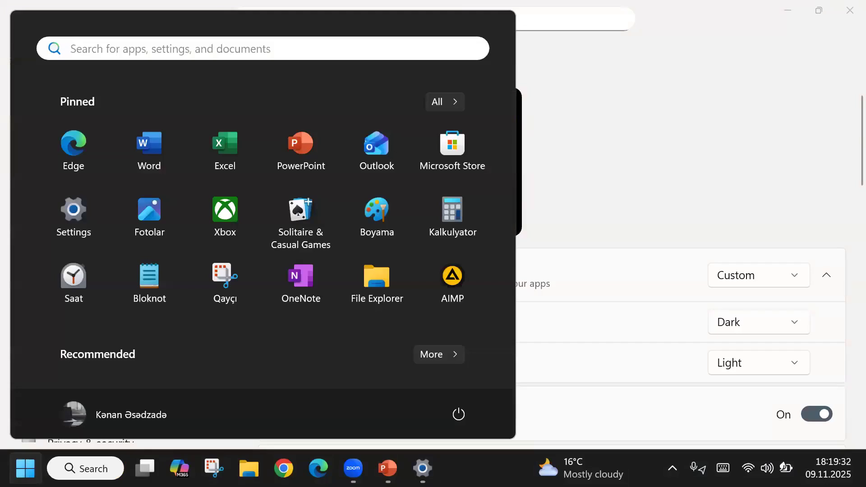
click(25, 469)
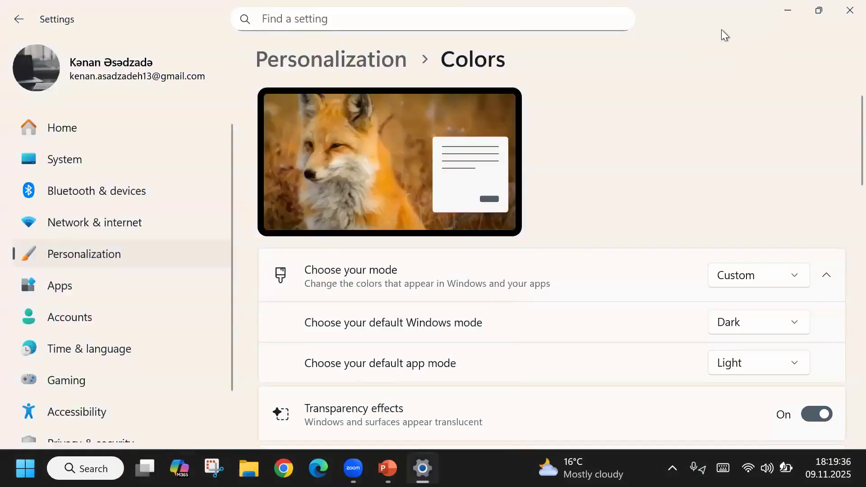
- Open the display settings from the desktop, set the scale to 150% and close Settings
key(super+d)
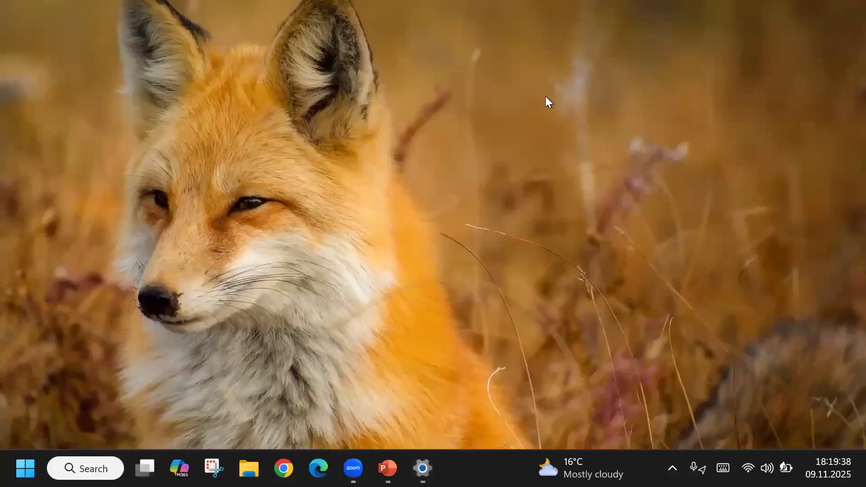
right_click(545, 97)
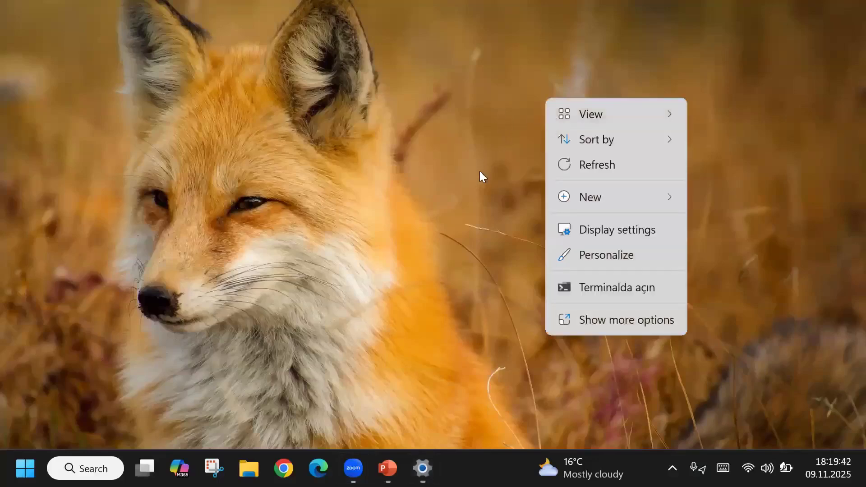
click(638, 228)
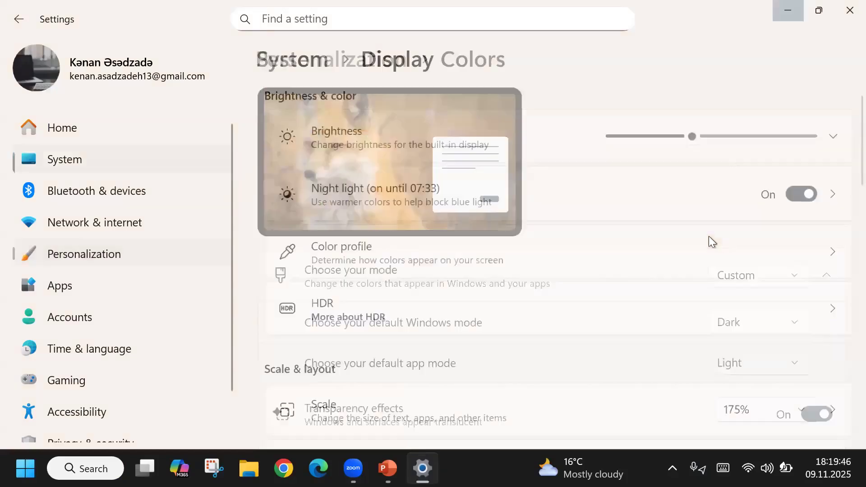
click(757, 410)
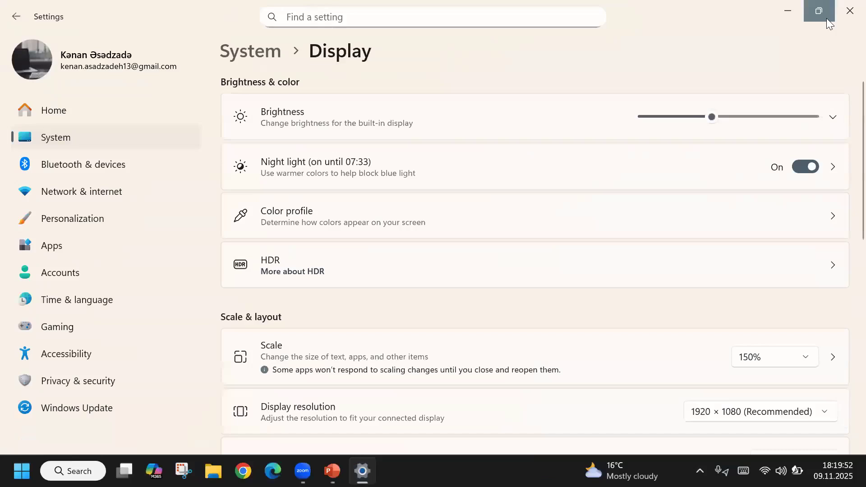
click(850, 11)
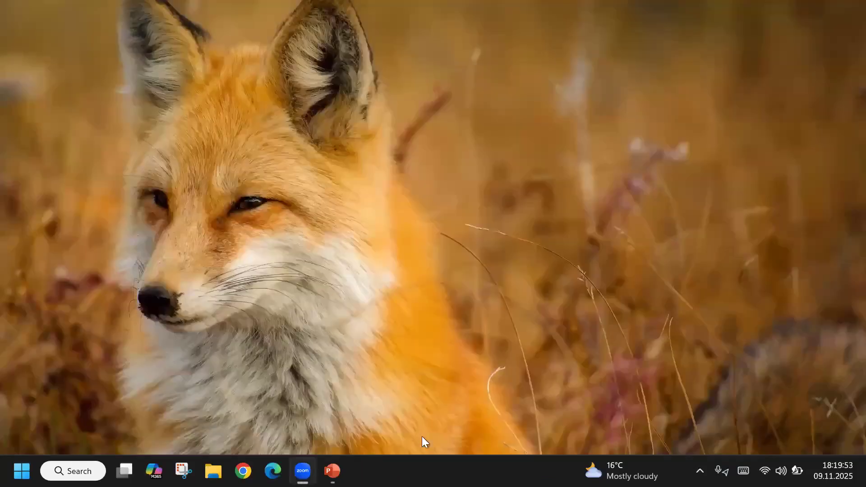
- Reopen the Colors page of Personalization from the desktop and view the available color modes
right_click(469, 457)
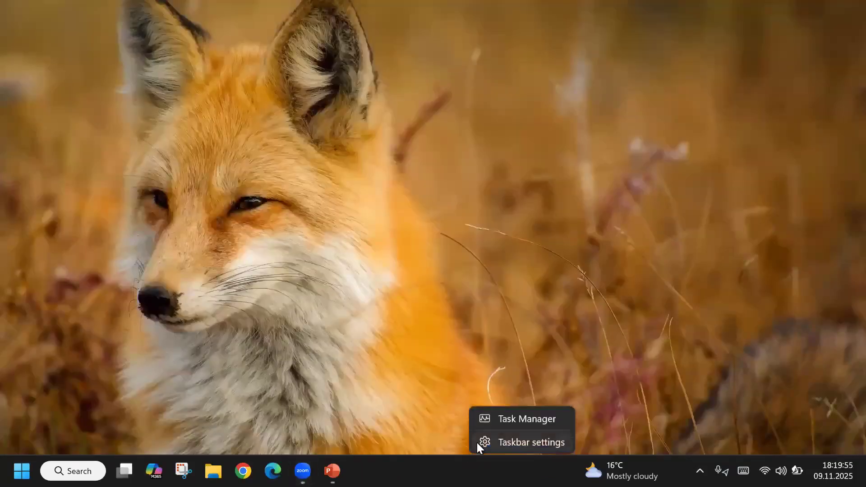
click(445, 132)
right_click(445, 132)
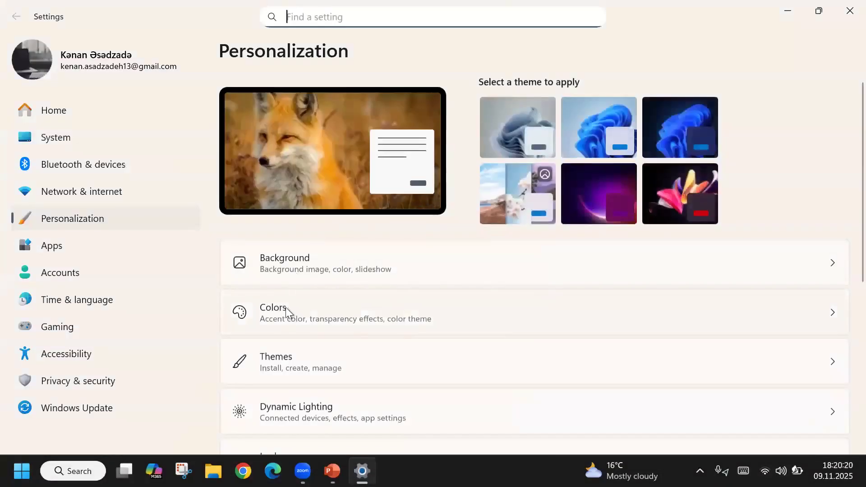
click(291, 307)
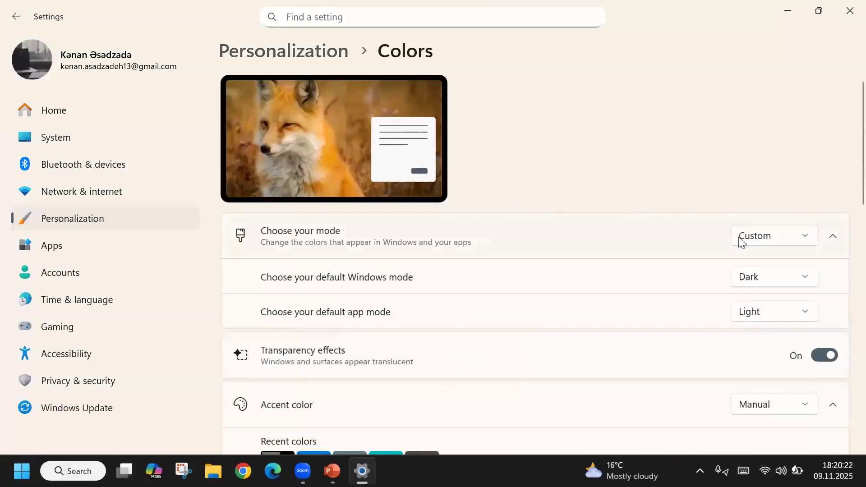
click(772, 240)
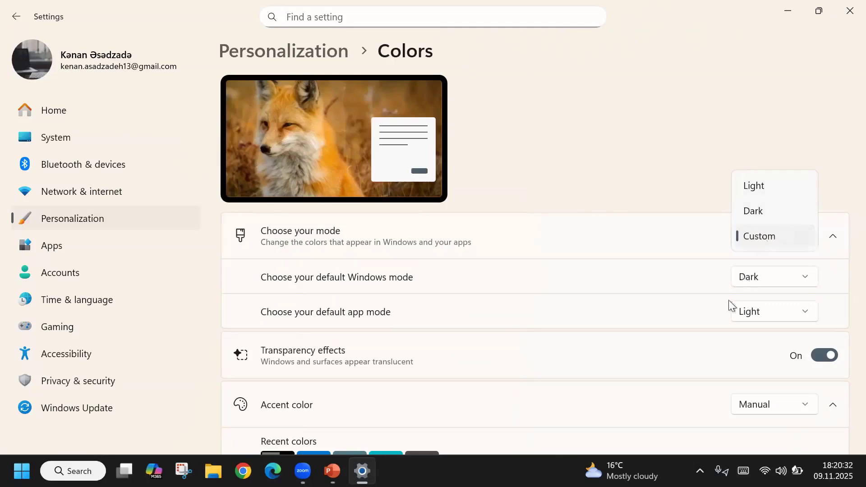
click(739, 360)
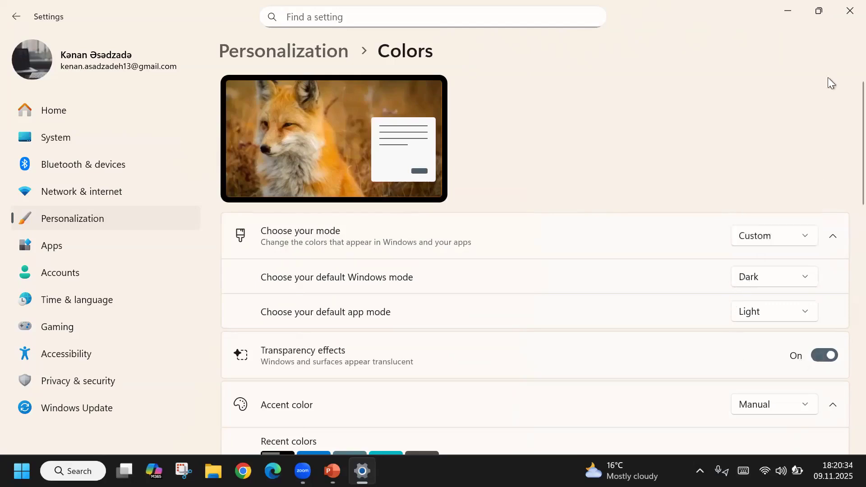
- Restore the Settings window to a smaller size, make it wider and taller, and reposition it over the desktop
click(817, 11)
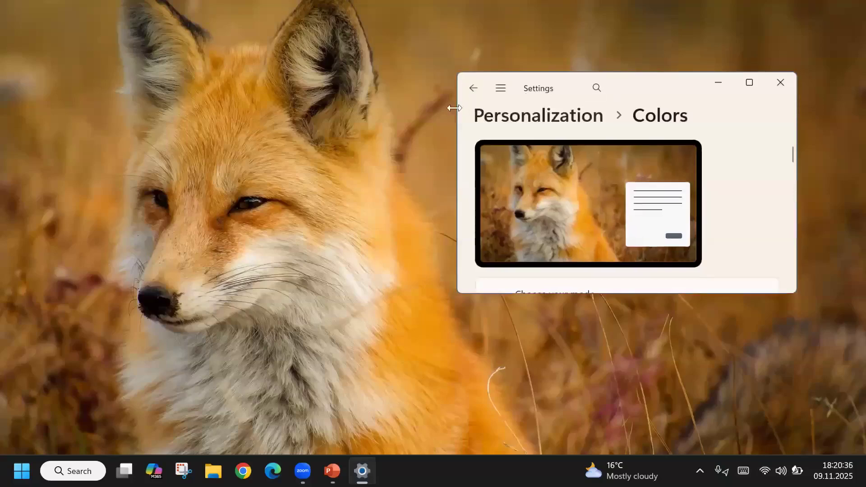
drag(457, 109, 118, 110)
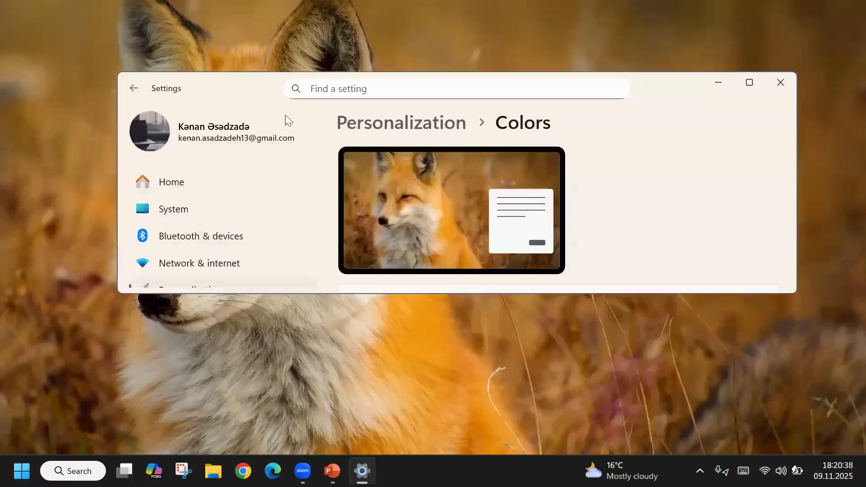
drag(522, 76, 524, 39)
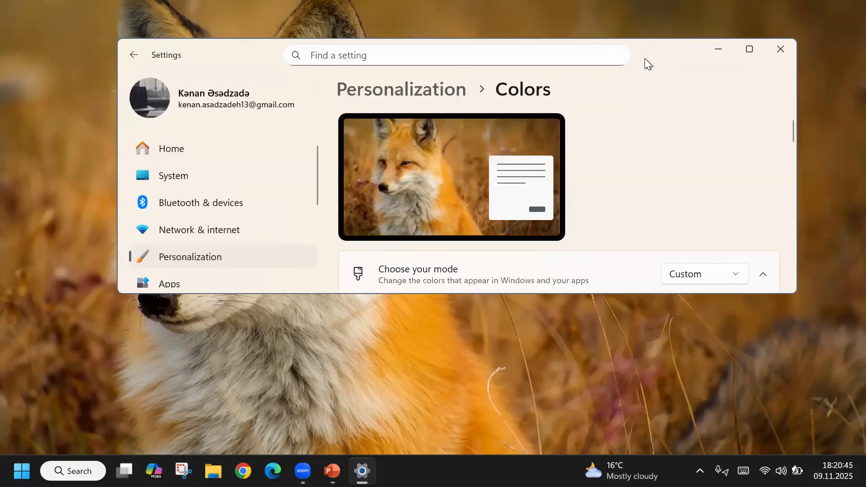
drag(645, 58, 648, 74)
- Turn the transparency effects off and back on to compare the window's look
scroll(676, 210, down, 2)
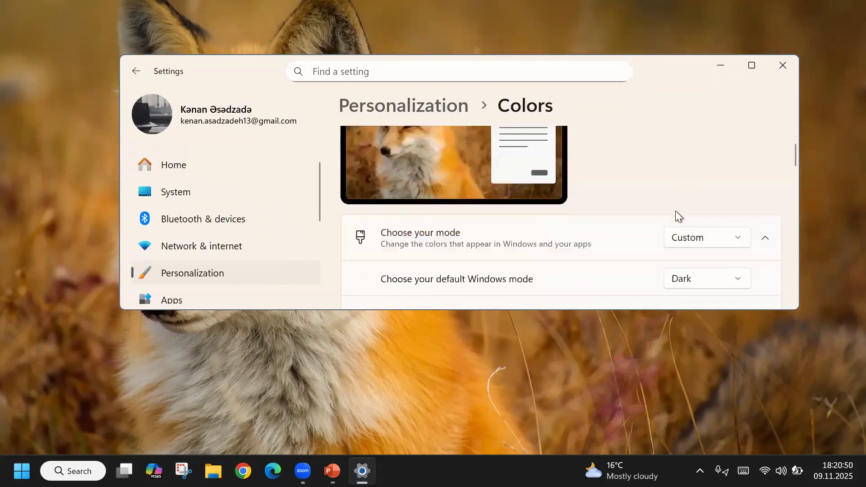
scroll(675, 211, down, 3)
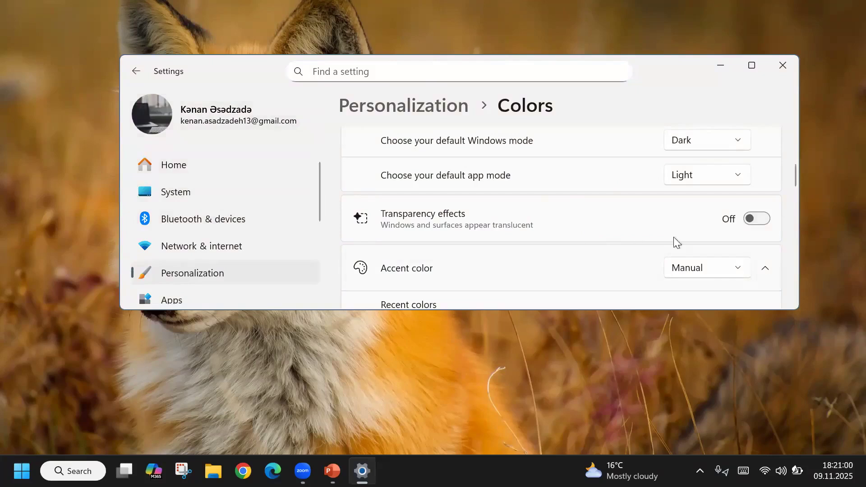
click(756, 220)
- Change the manual accent color to the blue swatch in the recent colors
scroll(575, 229, down, 3)
scroll(576, 229, down, 1)
scroll(575, 228, up, 1)
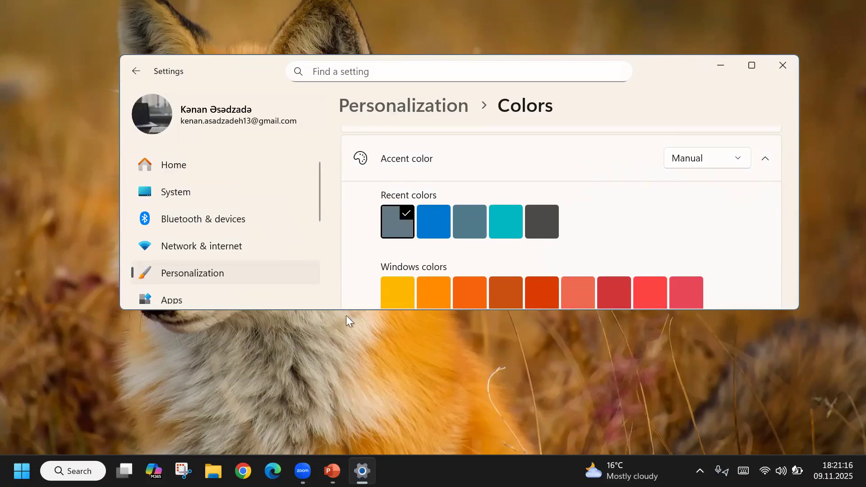
click(438, 216)
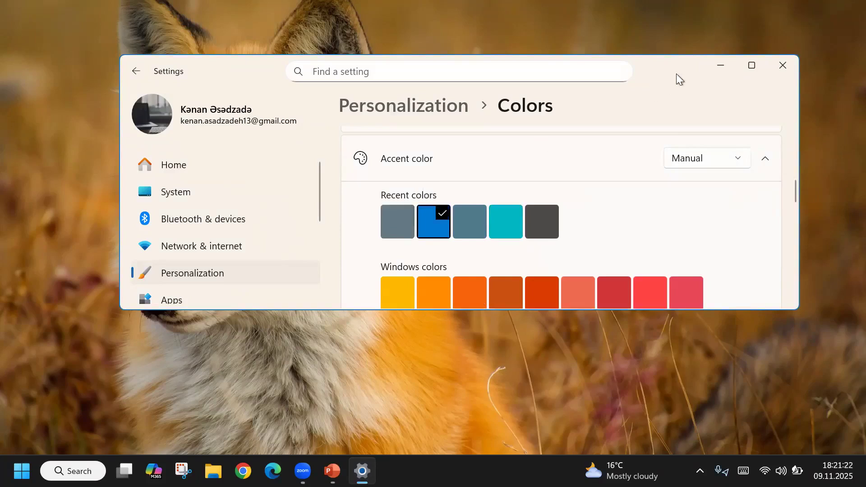
- Minimize Settings and check the accent color on the Shut Down Windows dialog and in File Explorer, without shutting down
click(731, 66)
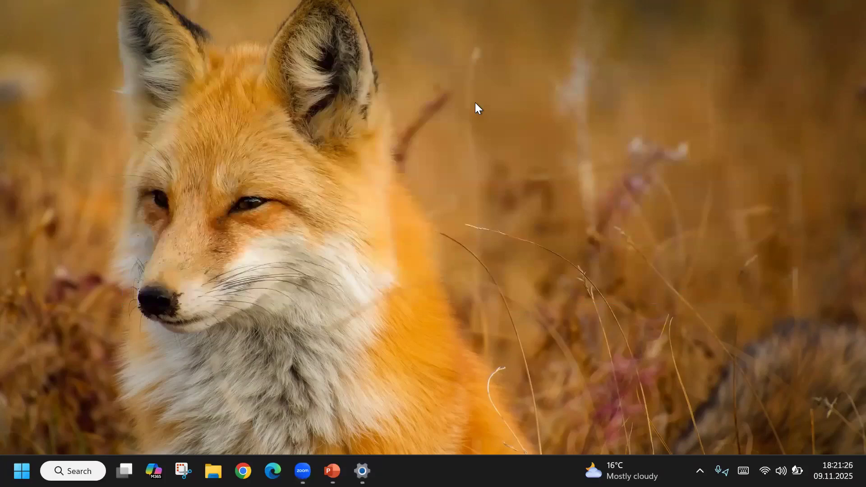
key(alt+F4)
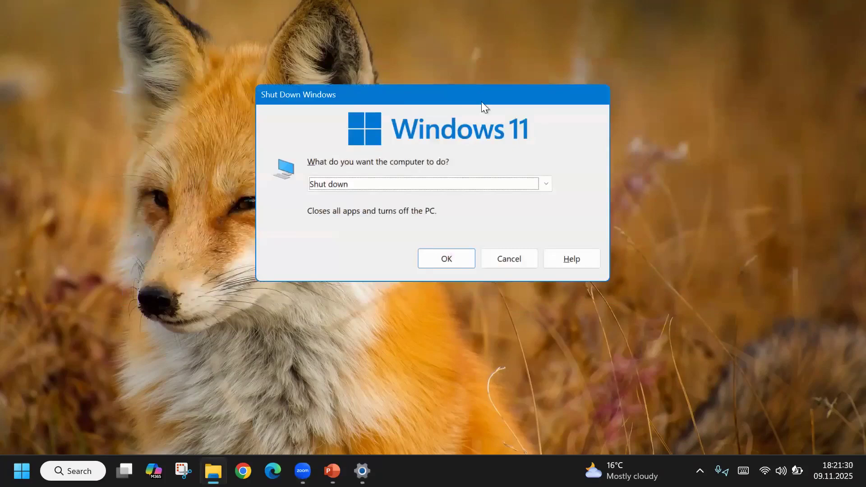
click(512, 260)
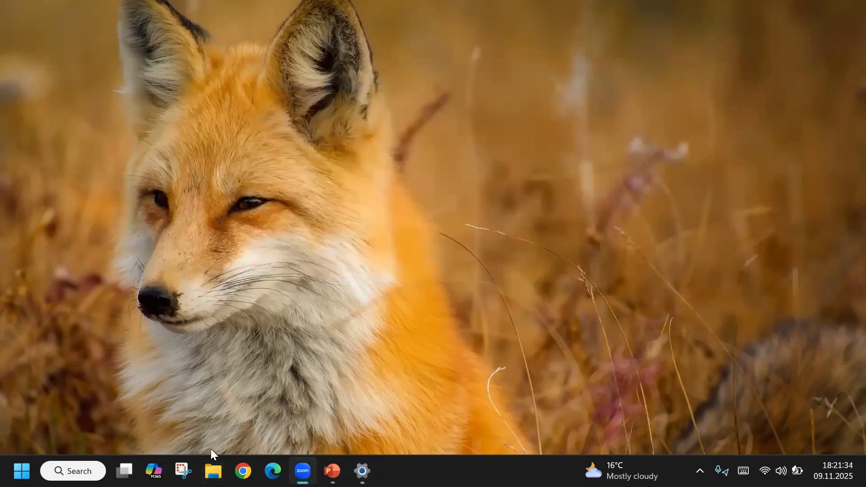
click(214, 471)
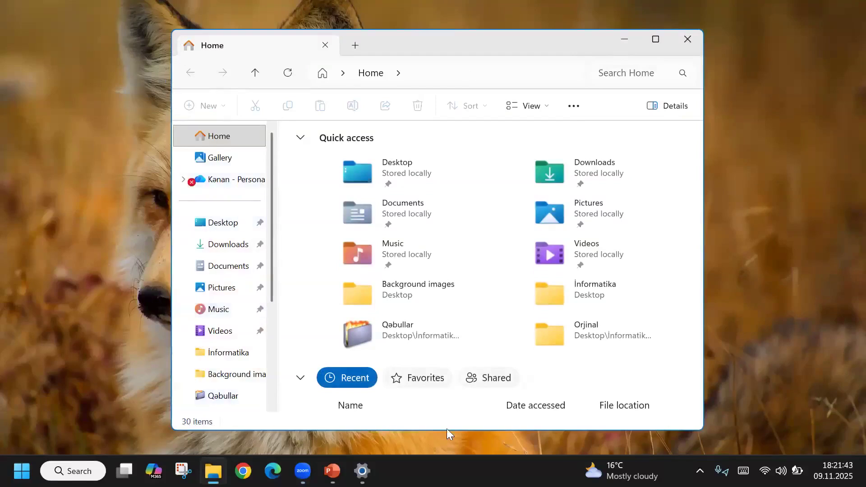
- Close File Explorer, create a blank Word document, and bring up the Open dialog to check its accent color
click(689, 42)
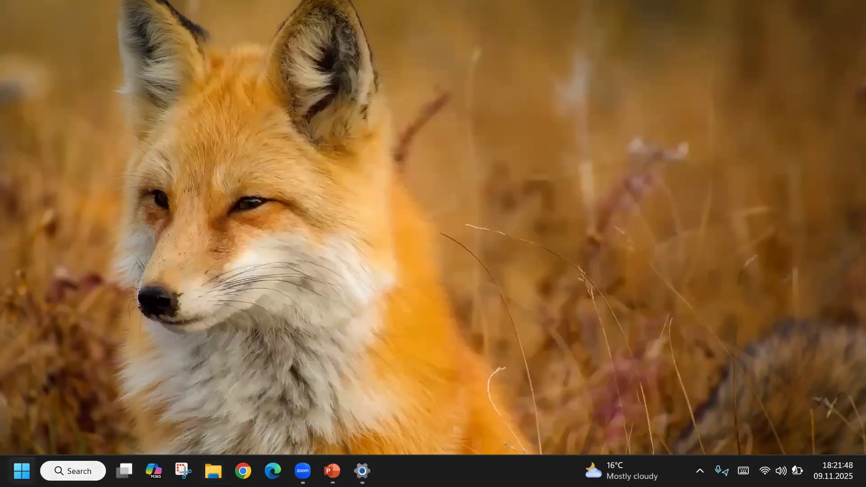
key(super)
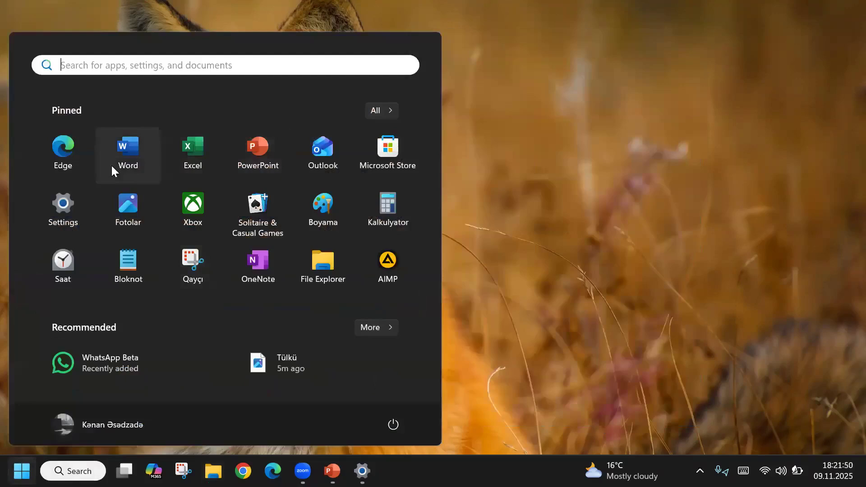
click(123, 153)
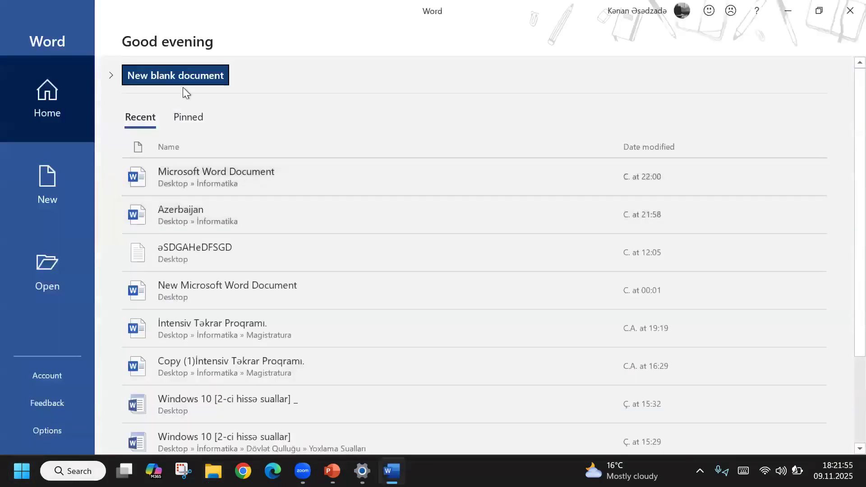
click(178, 81)
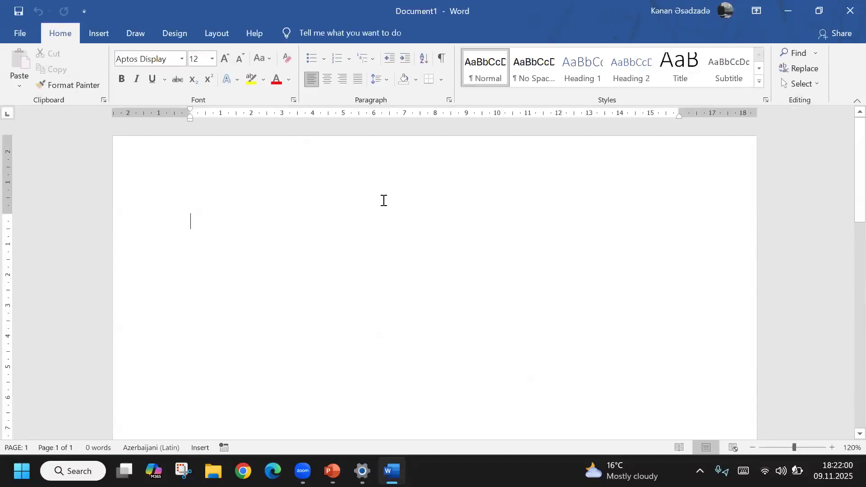
key(ctrl+F12)
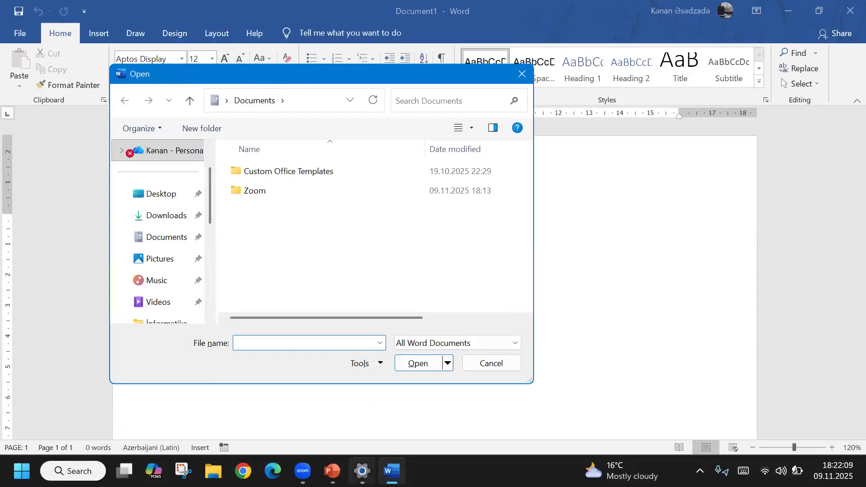
- Switch the accent color to the gray recent swatch in Settings, check it on Word's Open dialog, and close that dialog
click(397, 383)
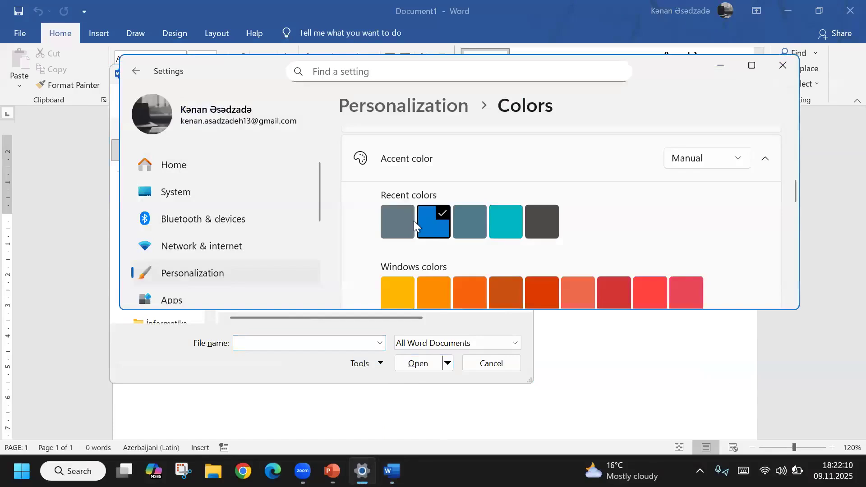
click(720, 66)
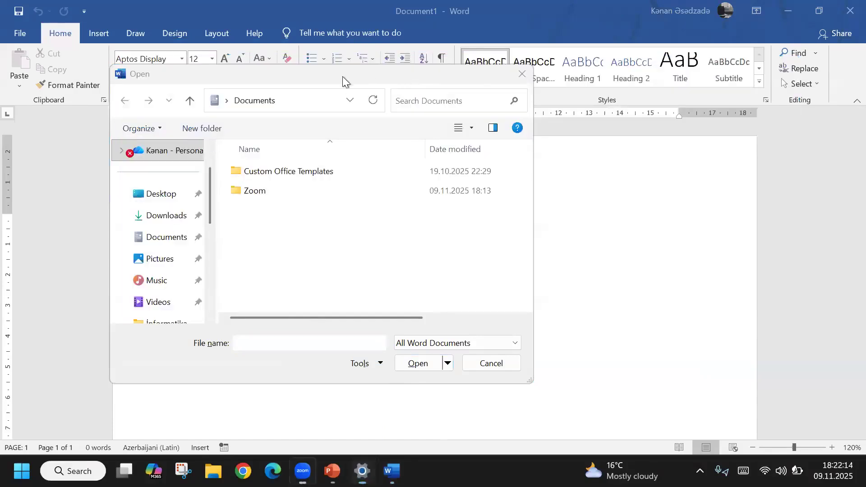
drag(452, 79, 456, 119)
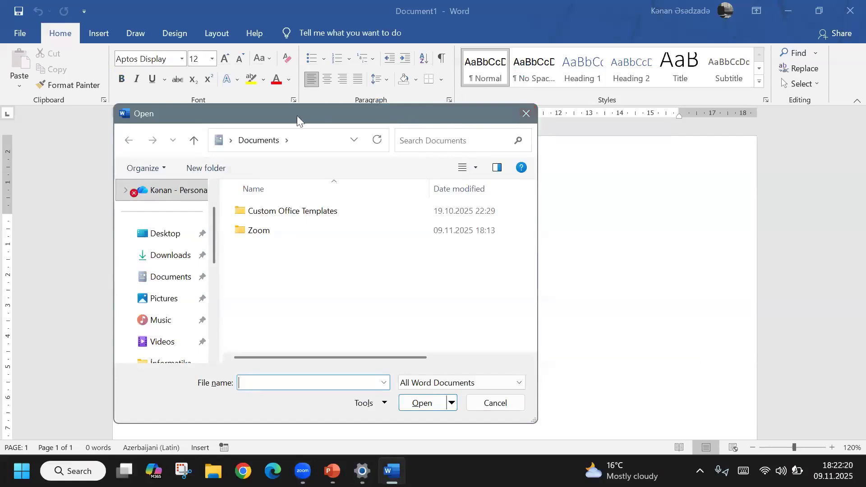
click(525, 116)
- Set the accent color back to the blue recent swatch and turn on showing the accent color on Start and taskbar
click(362, 471)
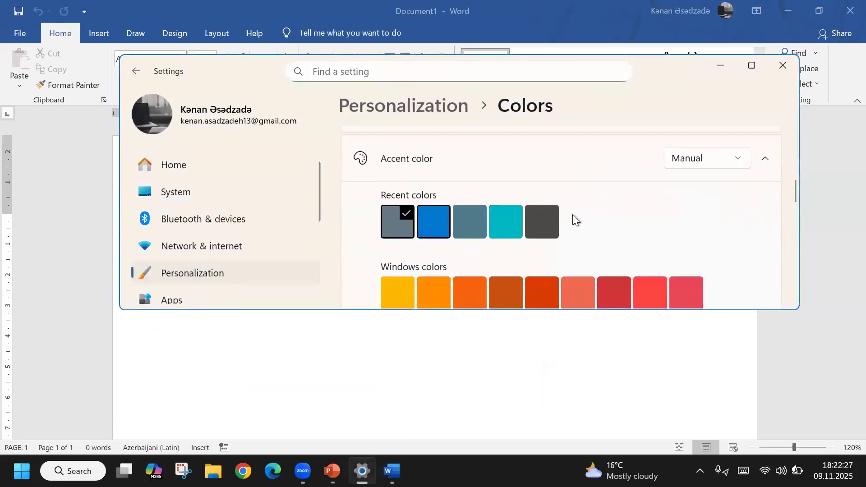
scroll(687, 201, down, 1)
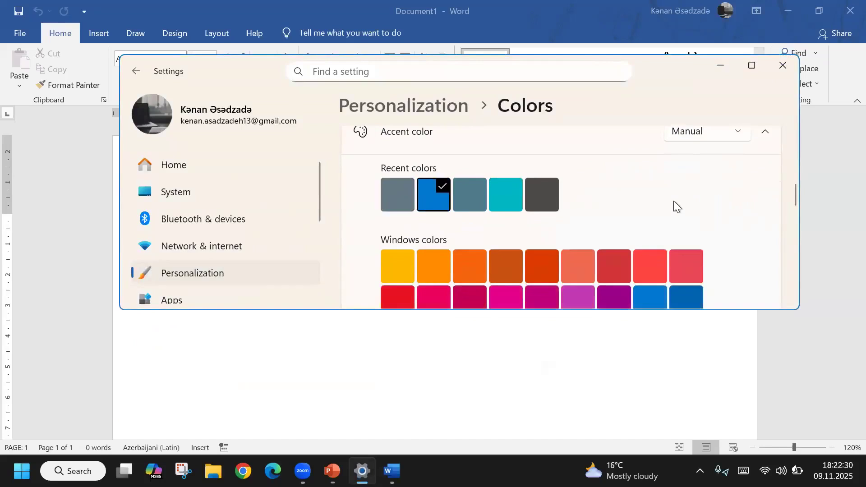
scroll(674, 202, down, 6)
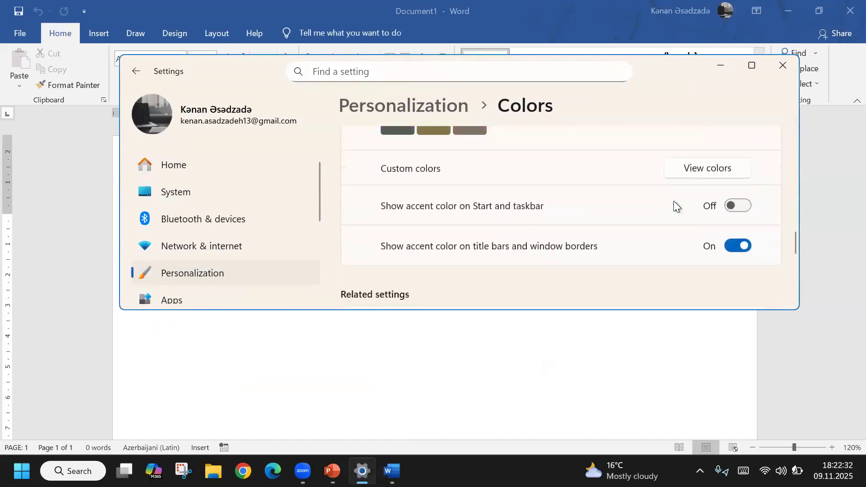
scroll(559, 255, down, 3)
scroll(559, 255, up, 2)
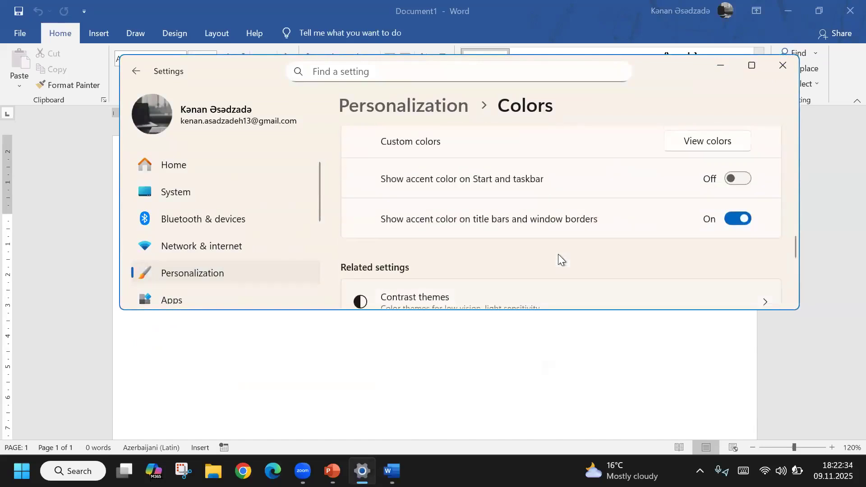
scroll(559, 255, up, 1)
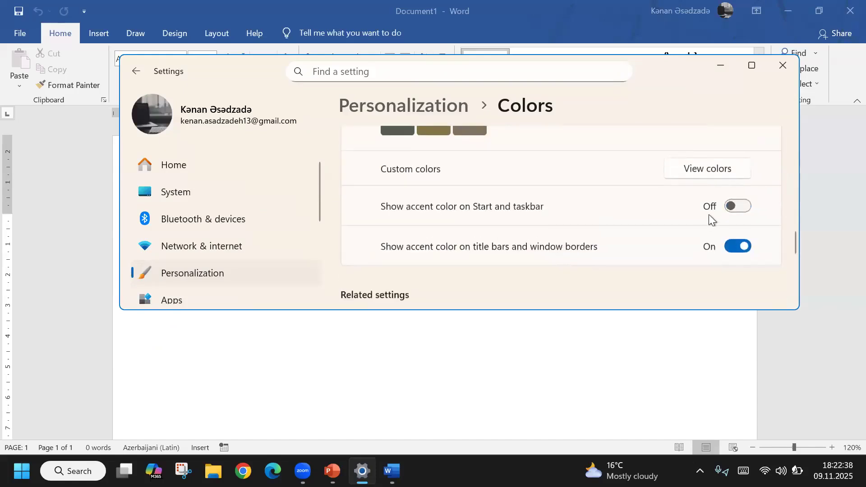
click(742, 209)
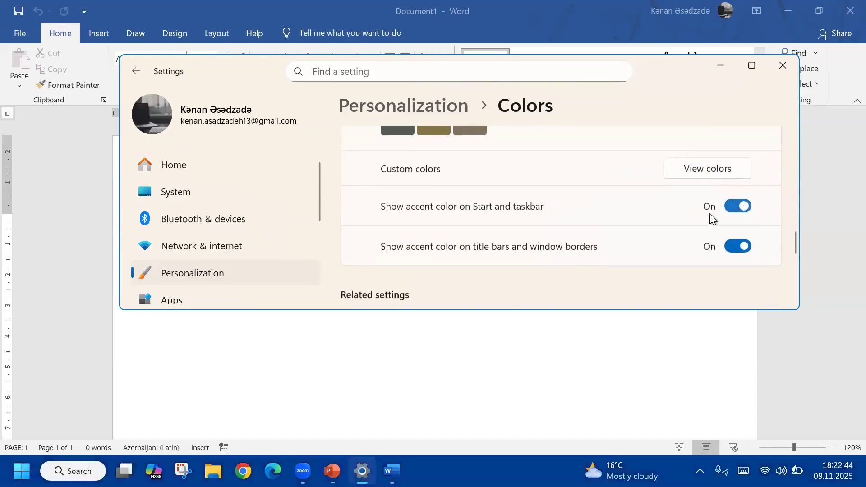
- Review the color mode settings and check the accent color on the Start menu
scroll(506, 221, up, 10)
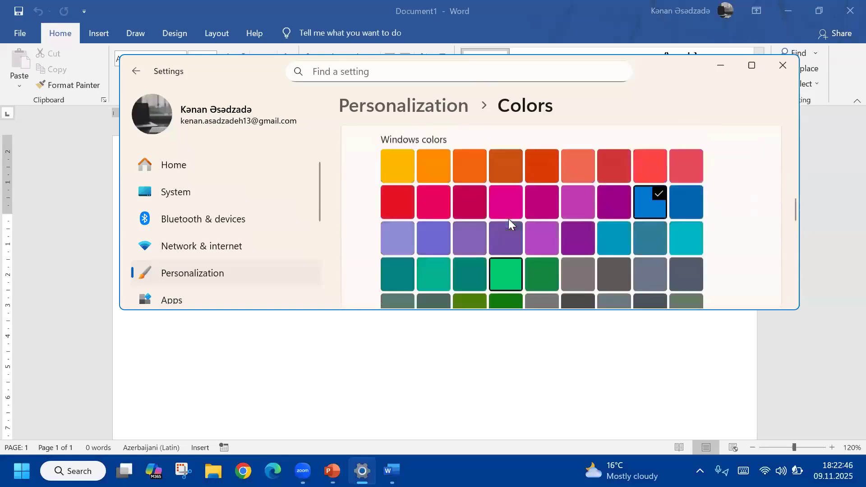
scroll(508, 218, down, 1)
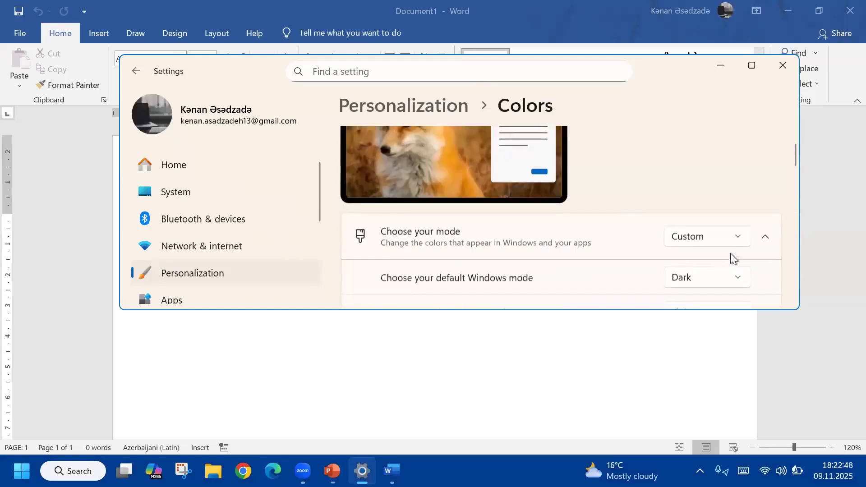
click(22, 472)
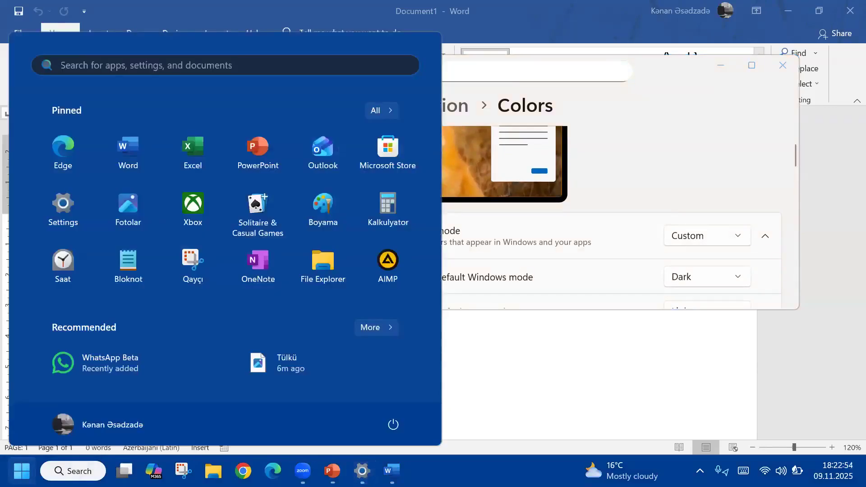
key(super)
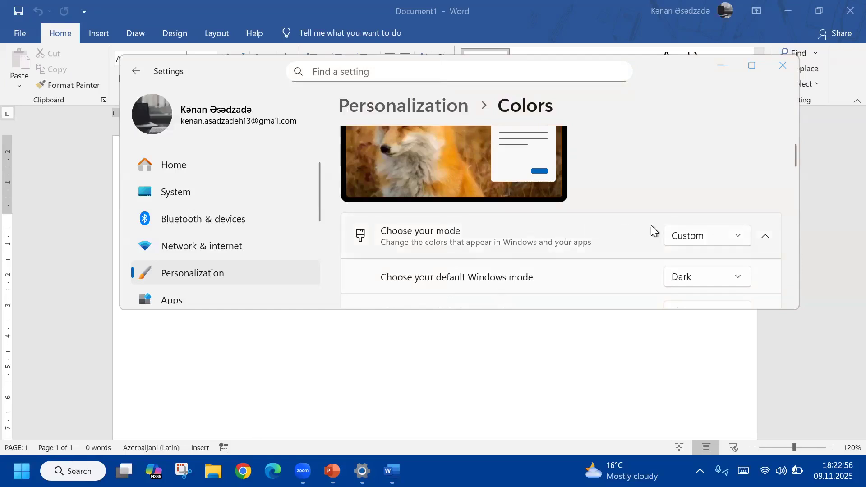
- Maximize the Settings window and look over the accent color and mode options on the Colors page
scroll(665, 228, down, 1)
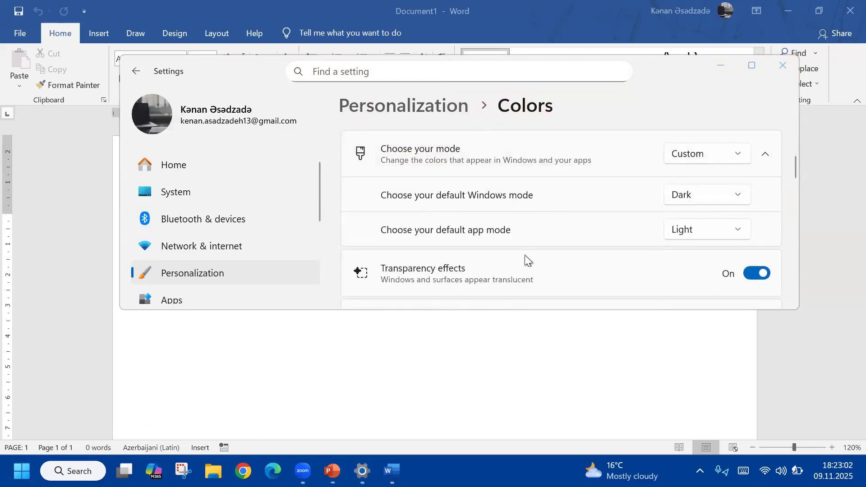
scroll(524, 237, down, 10)
scroll(525, 237, down, 3)
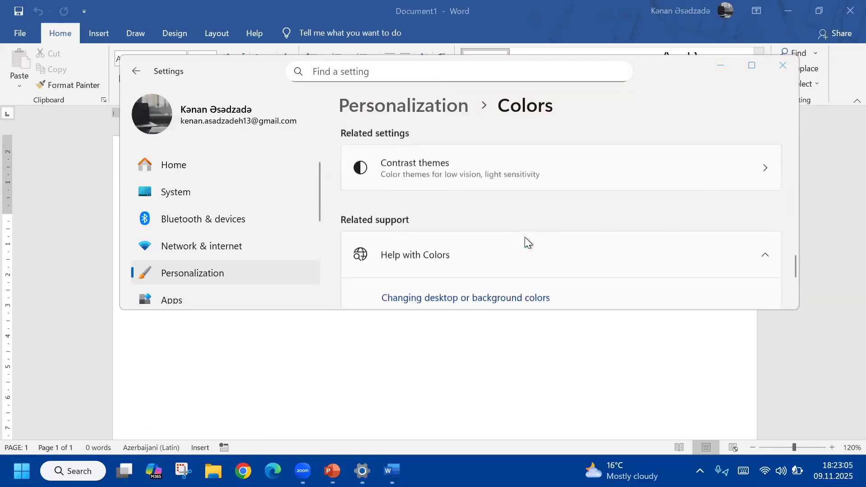
click(757, 65)
scroll(486, 199, up, 3)
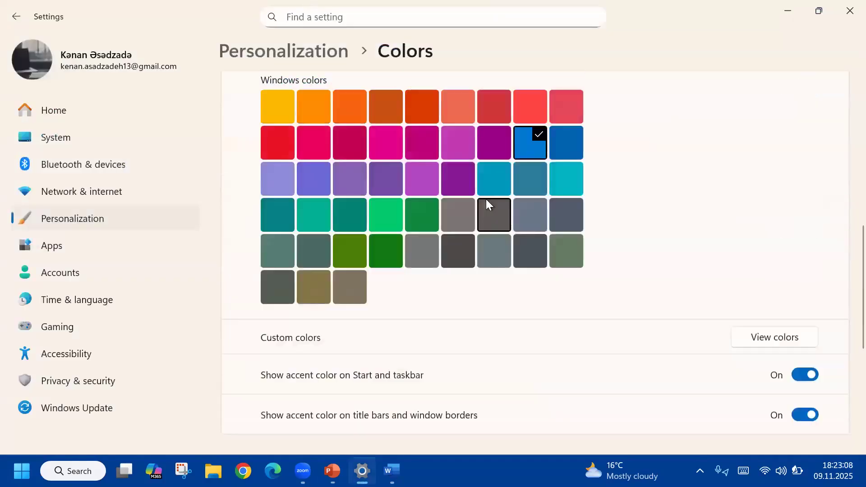
scroll(486, 199, up, 6)
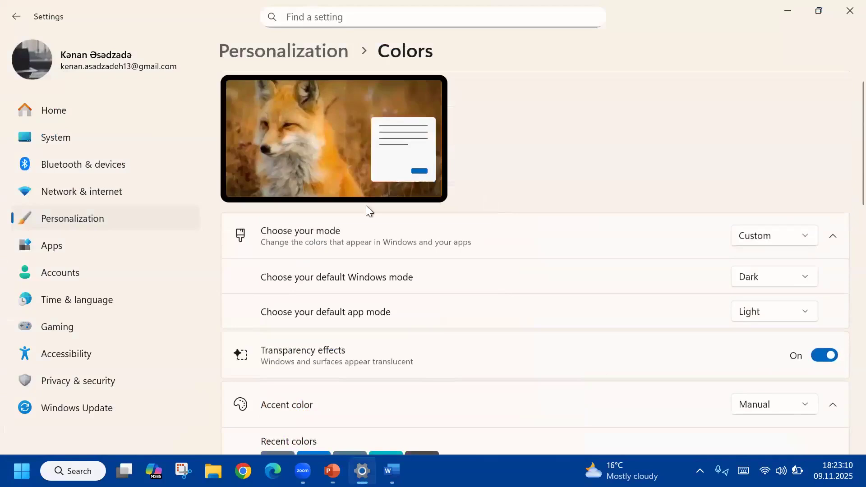
scroll(316, 145, down, 1)
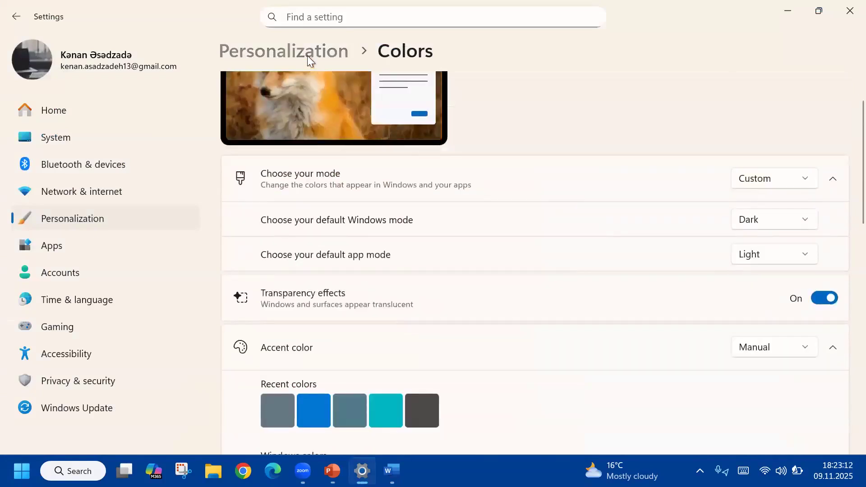
- Go to the Themes page under Personalization and view the theme's Sound dialog, closing it without changes
click(308, 55)
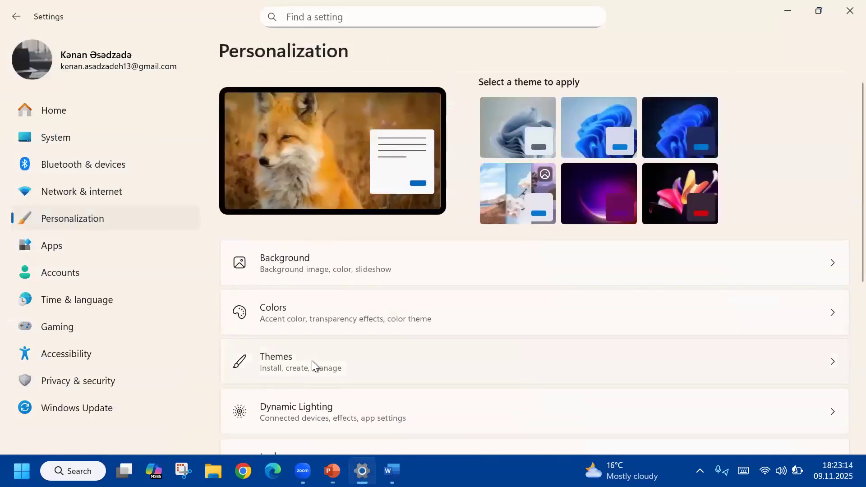
click(312, 361)
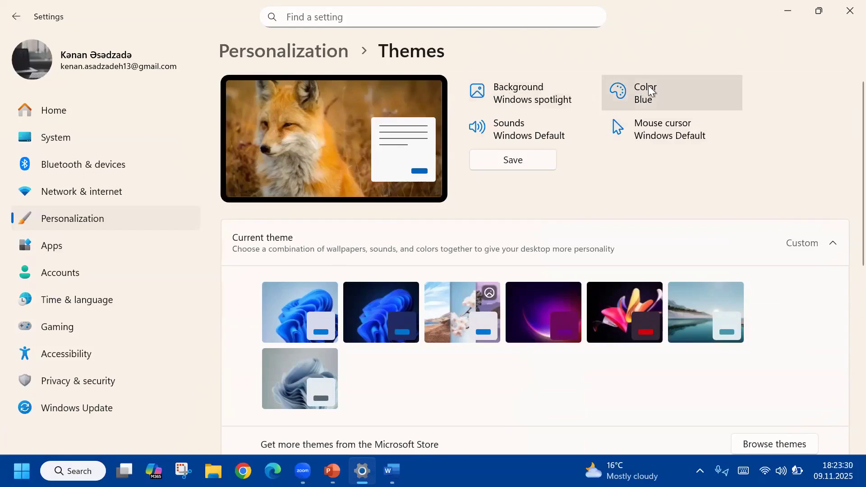
click(559, 129)
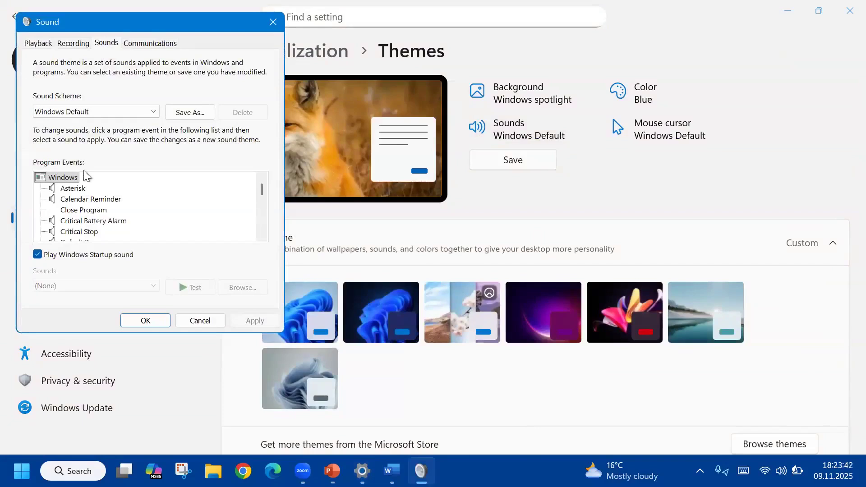
click(268, 27)
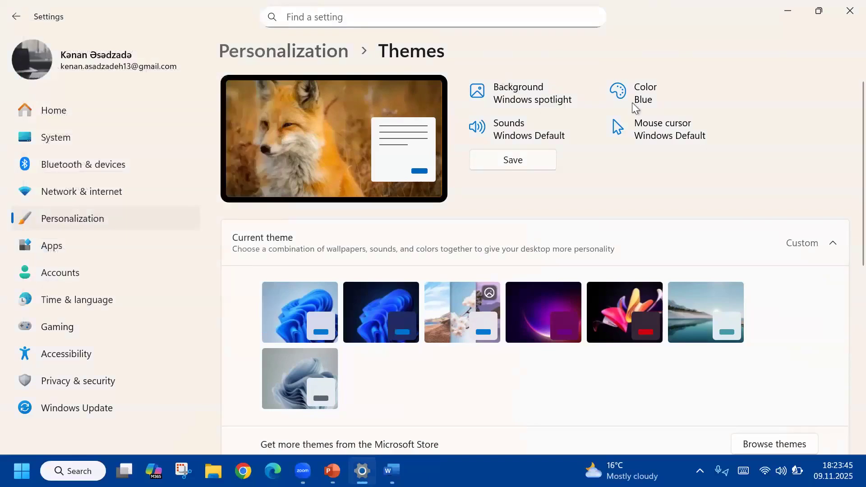
- Open the theme's mouse cursor settings and try a slightly larger pointer size before returning it to the smallest
click(663, 136)
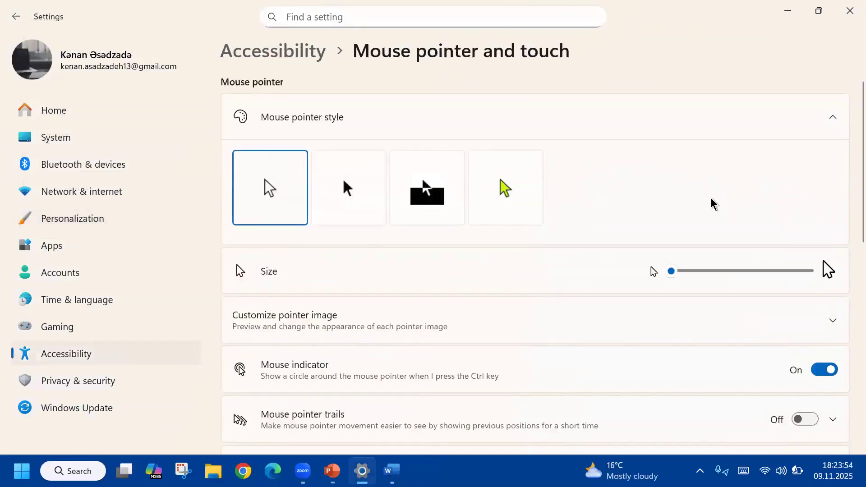
drag(673, 272, 681, 273)
drag(681, 271, 618, 201)
- Expand the pointer image customization and examine the pointer image for each cursor type
scroll(578, 185, down, 3)
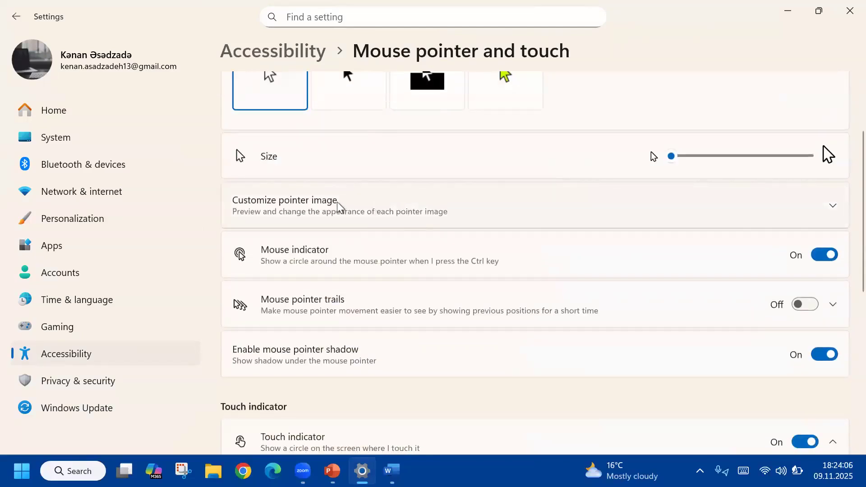
click(322, 208)
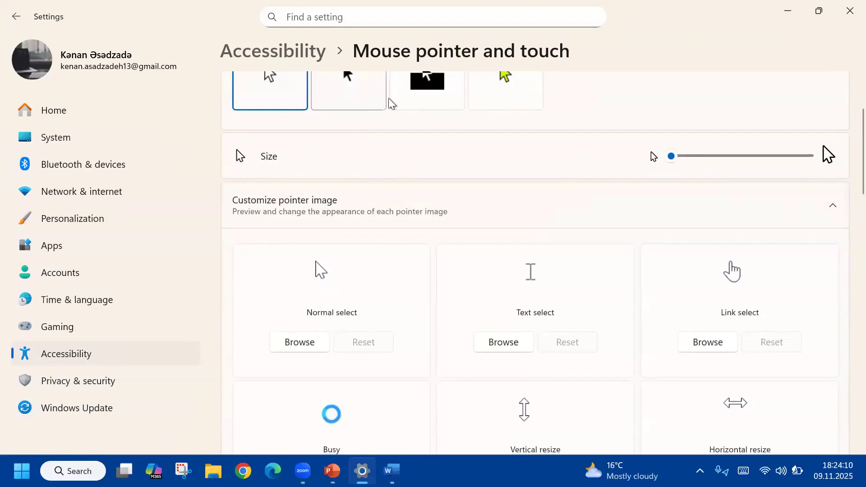
scroll(556, 307, down, 6)
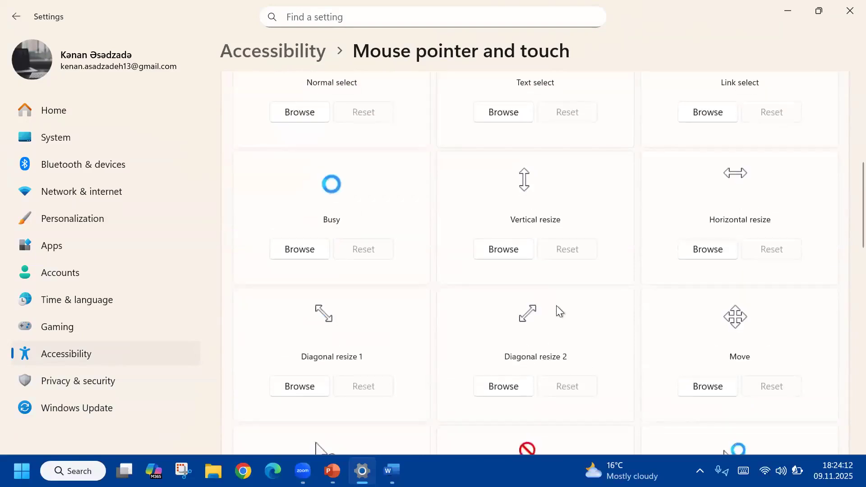
scroll(556, 305, up, 5)
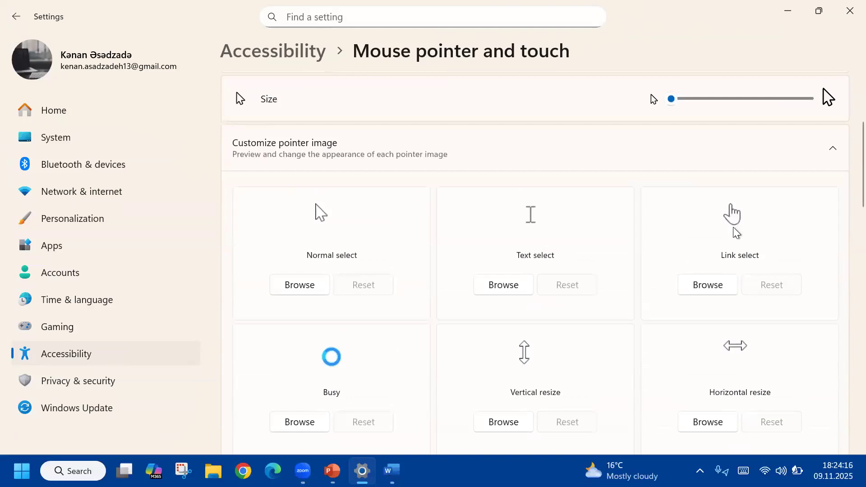
scroll(542, 269, down, 12)
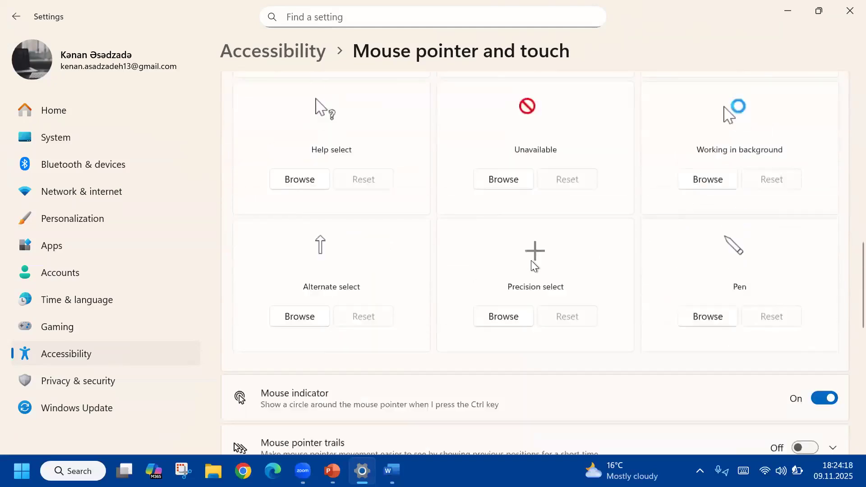
- Test the mouse indicator by showing the circle around the pointer several times
scroll(532, 261, down, 5)
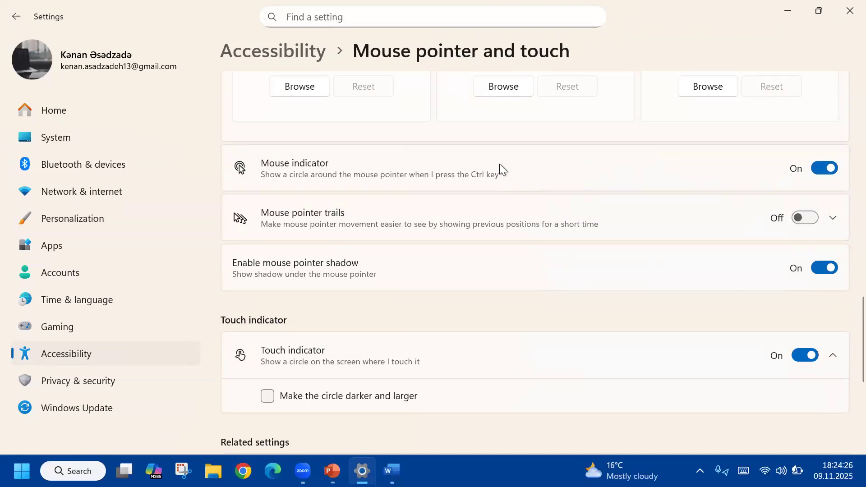
key(ctrl)
key(ctrl)
key(ctrl)
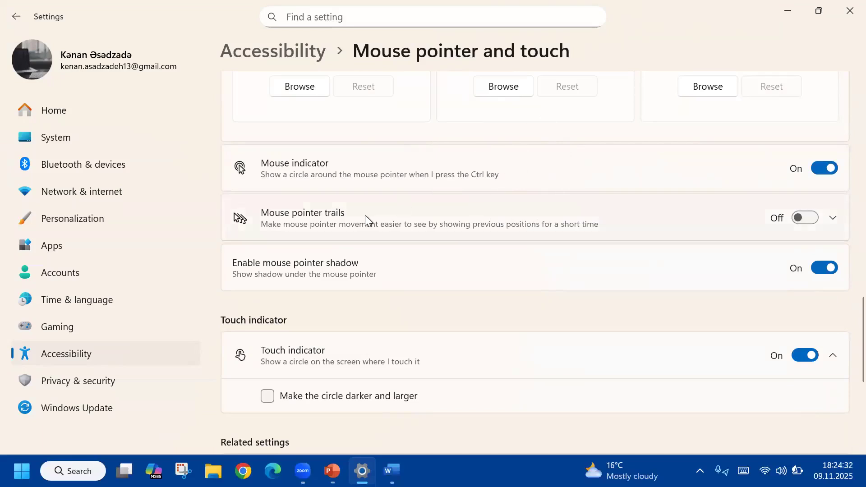
- Turn on mouse pointer trails, try shortening the trails length to the minimum, and turn the trails off again
click(803, 220)
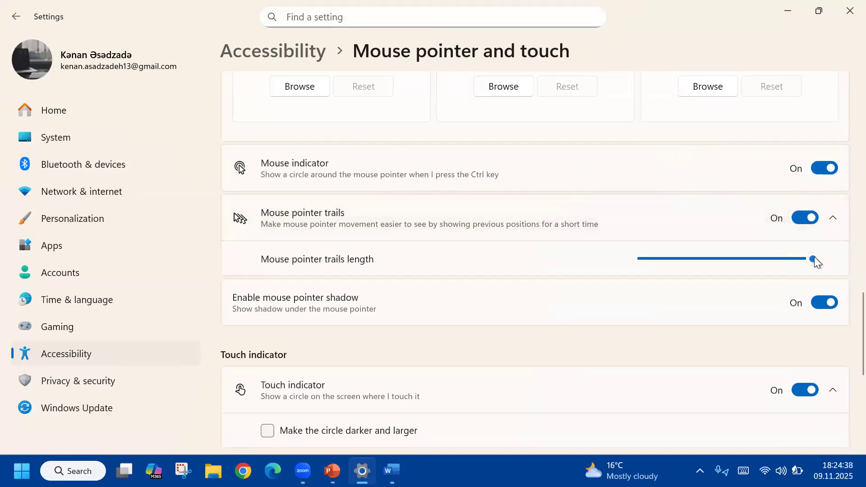
drag(812, 260, 759, 262)
drag(759, 263, 632, 255)
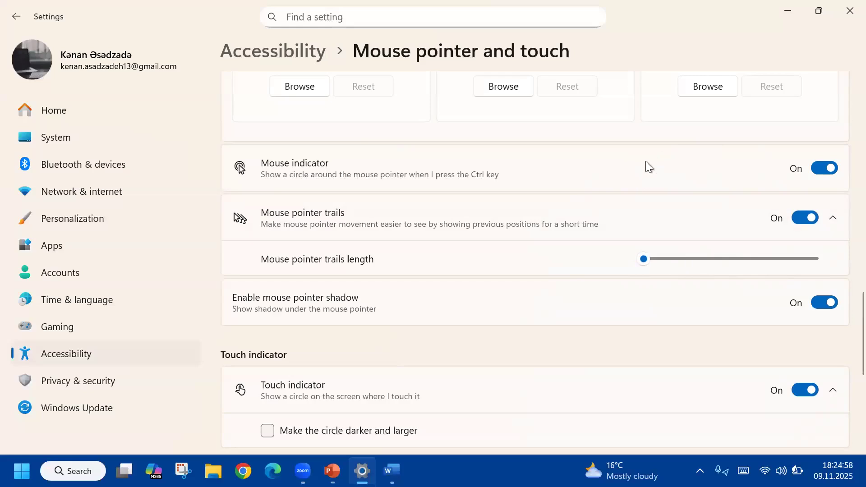
click(805, 217)
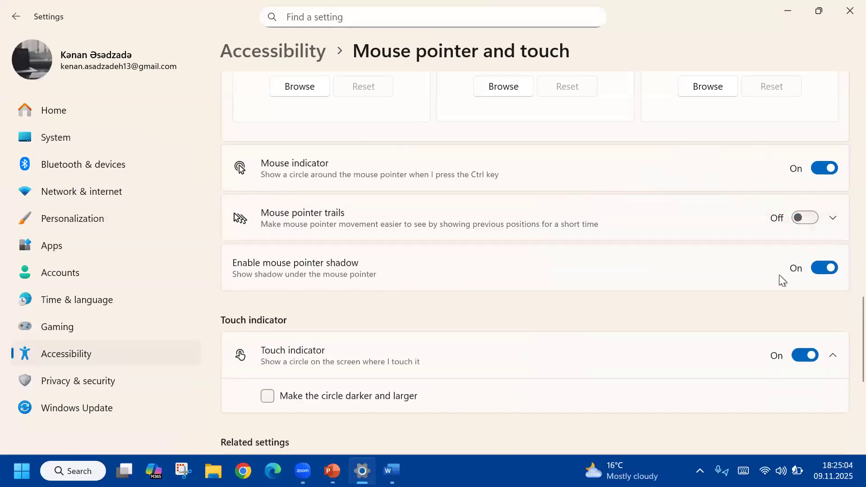
- Turn the mouse pointer shadow off and back on, and look over the touch indicator and related settings
click(823, 269)
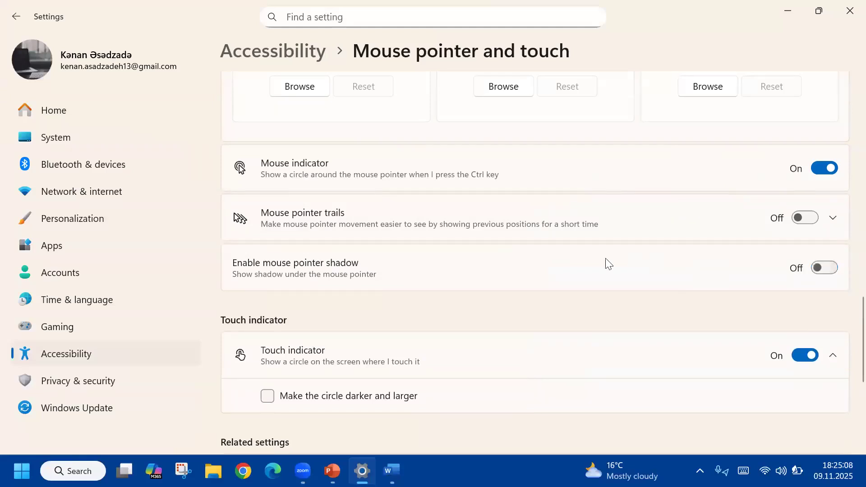
click(824, 267)
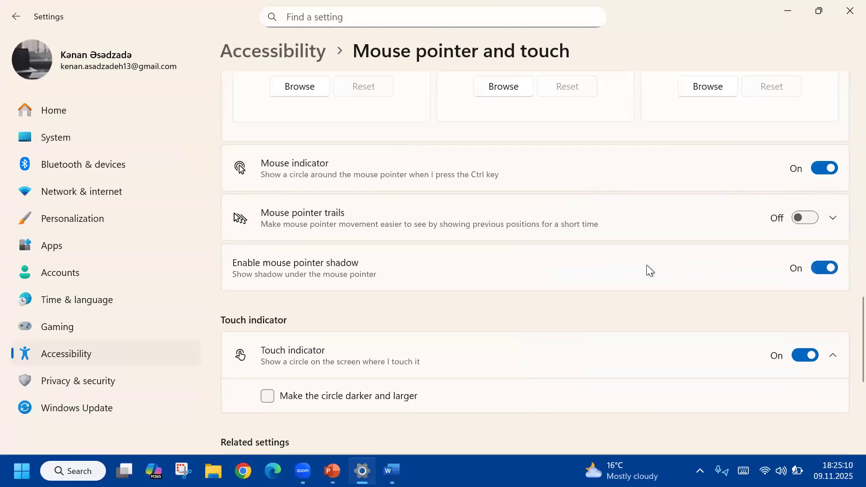
scroll(625, 263, down, 5)
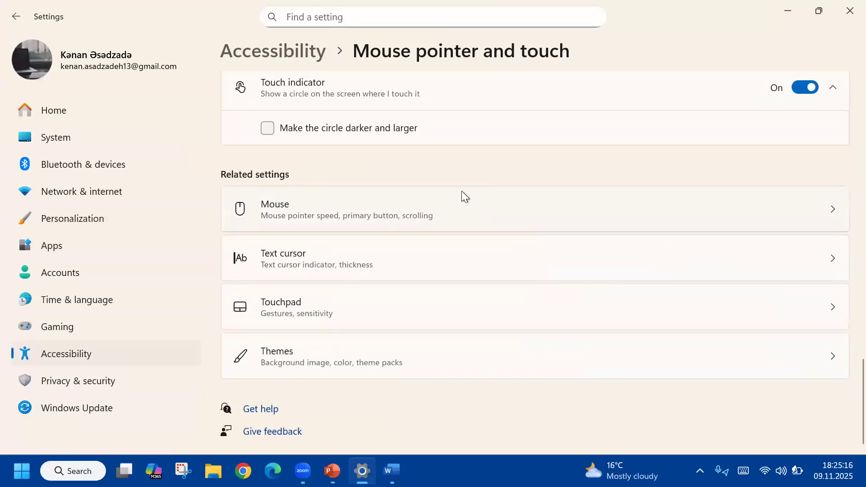
scroll(462, 194, up, 3)
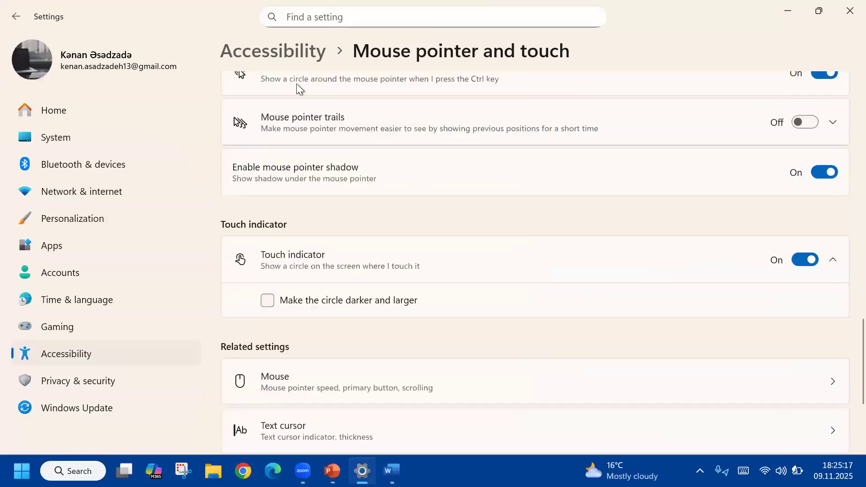
- Return to the Themes page under Personalization and open the desktop icon settings
click(291, 56)
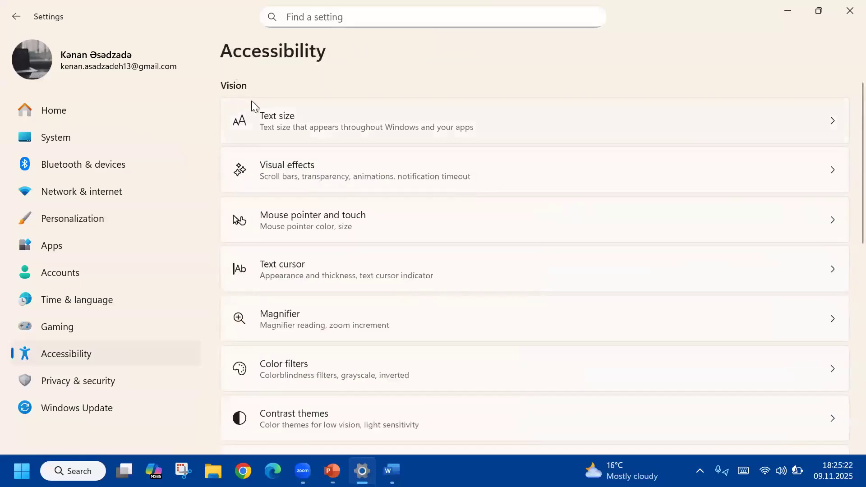
scroll(251, 101, down, 1)
click(72, 214)
scroll(319, 278, down, 5)
click(339, 131)
scroll(480, 217, down, 5)
scroll(434, 214, up, 4)
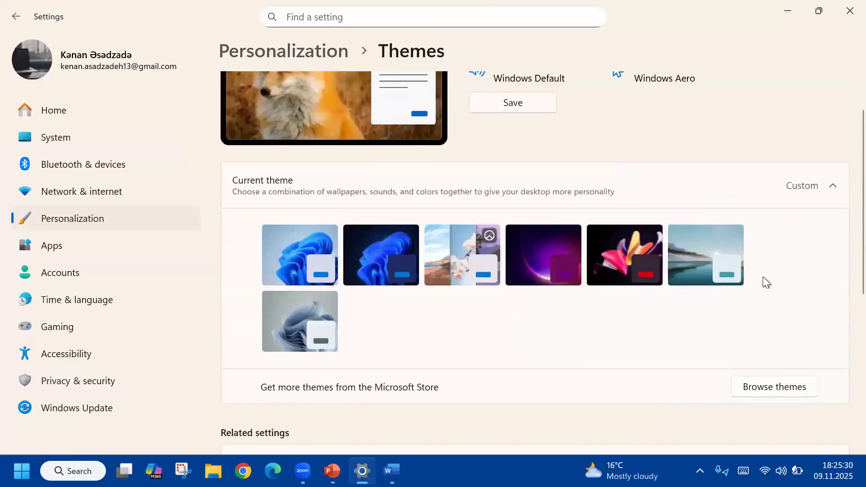
scroll(555, 331, down, 5)
scroll(548, 302, down, 1)
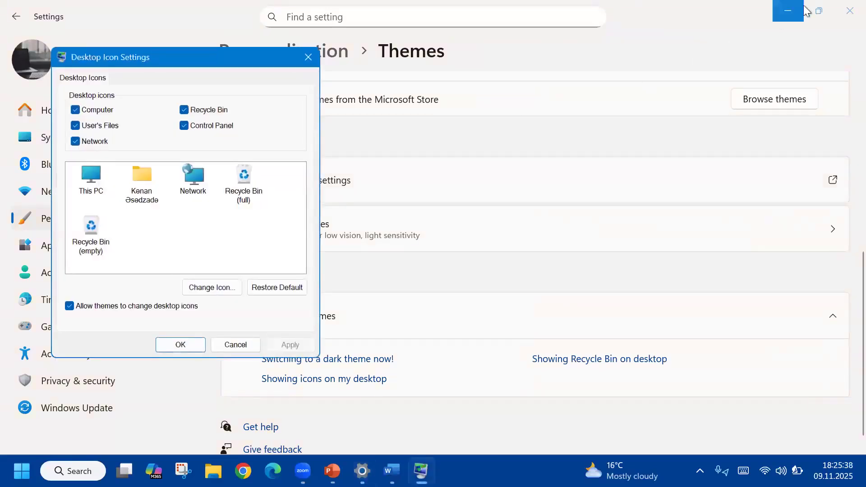
- Minimize Settings, move the Desktop Icon Settings dialog aside on the desktop, and make the desktop icons visible
click(790, 12)
click(780, 14)
drag(225, 62, 555, 48)
click(278, 99)
right_click(280, 100)
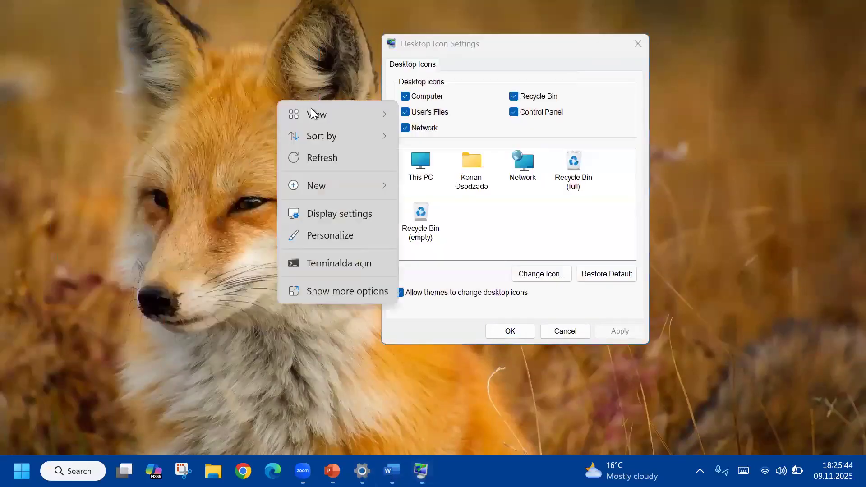
mouse_move(325, 113)
click(487, 234)
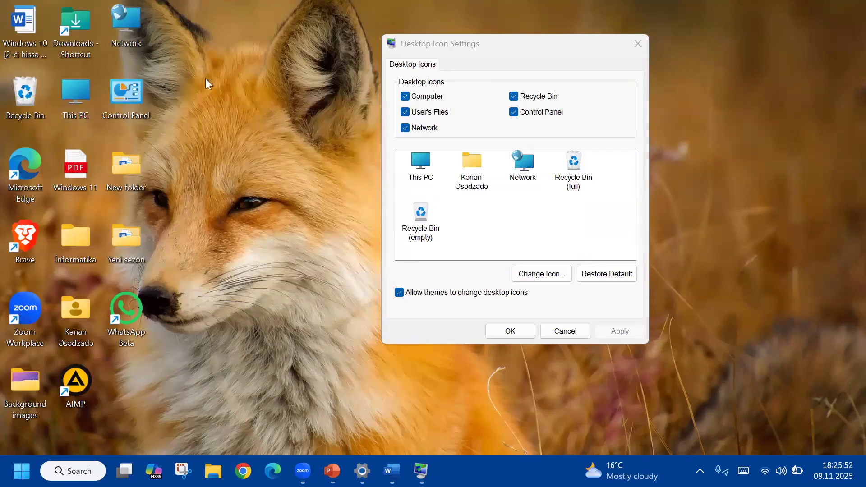
- Sort the desktop icons by name, followed by a sort by item type
right_click(261, 79)
mouse_move(316, 104)
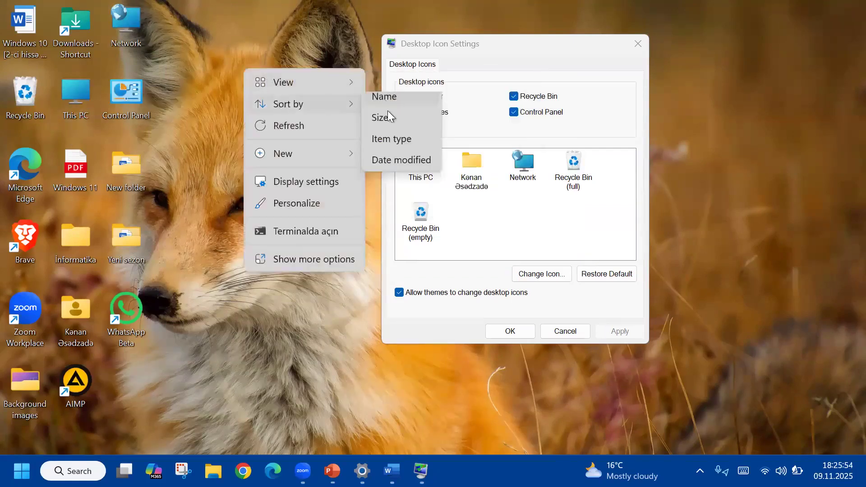
click(390, 107)
right_click(241, 82)
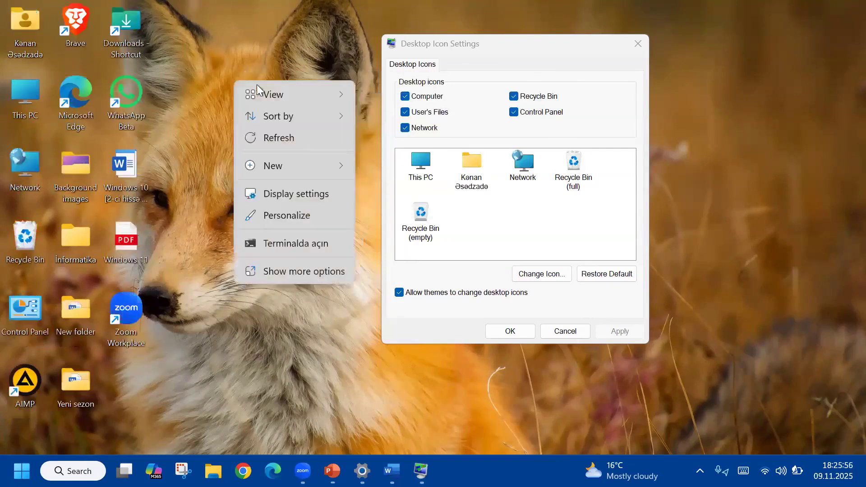
mouse_move(331, 115)
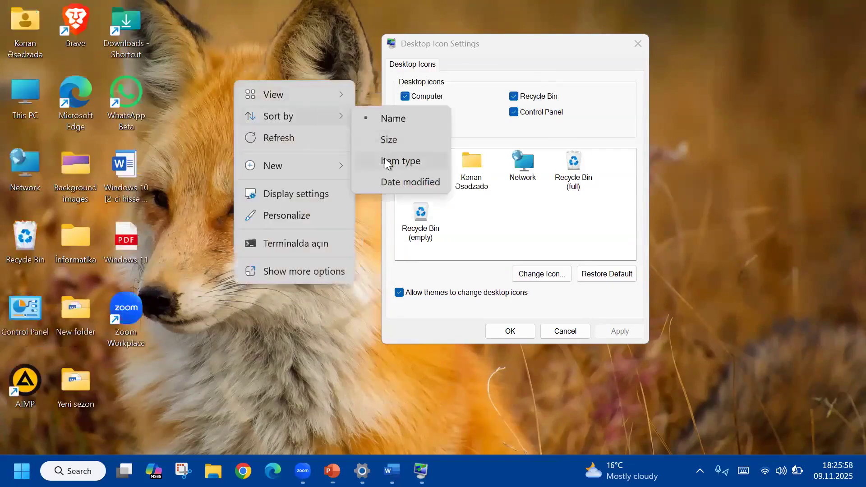
click(385, 161)
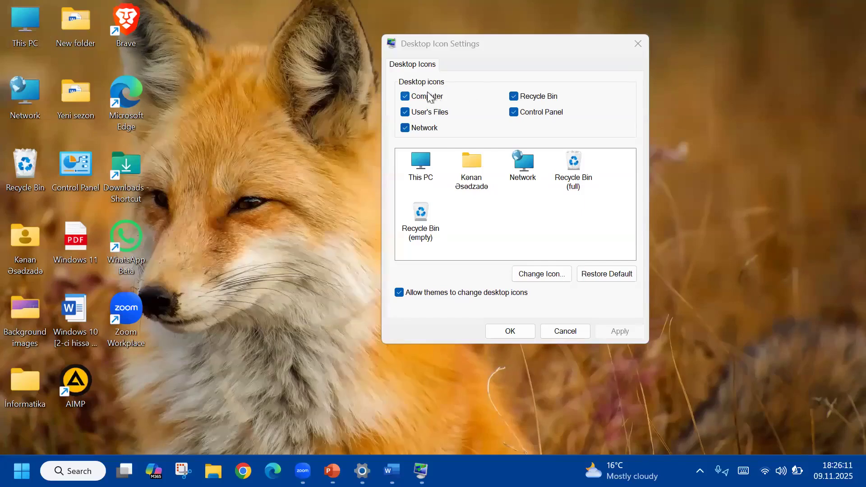
- Remove the Computer and Control Panel icons from the desktop, and restore both, applying the settings each time
click(440, 97)
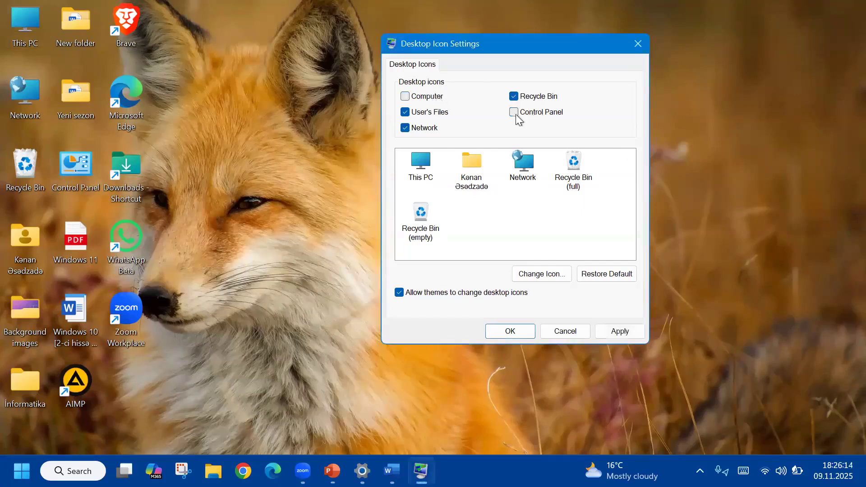
click(623, 331)
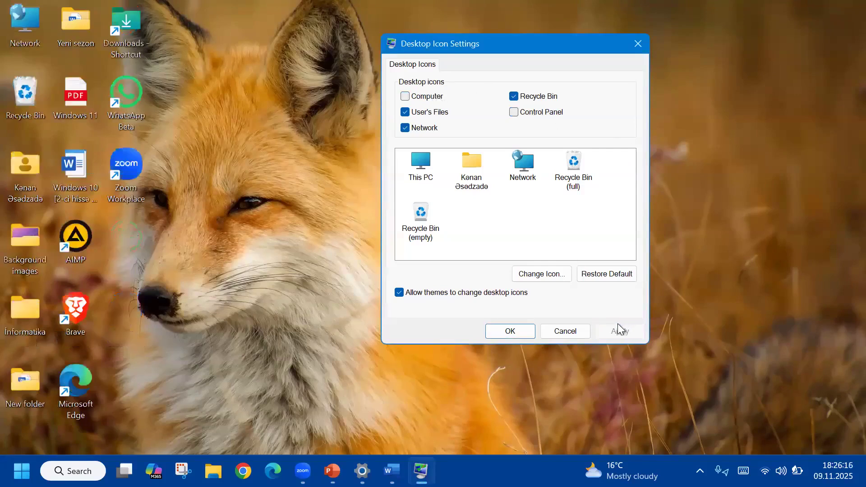
click(514, 112)
click(406, 97)
click(625, 336)
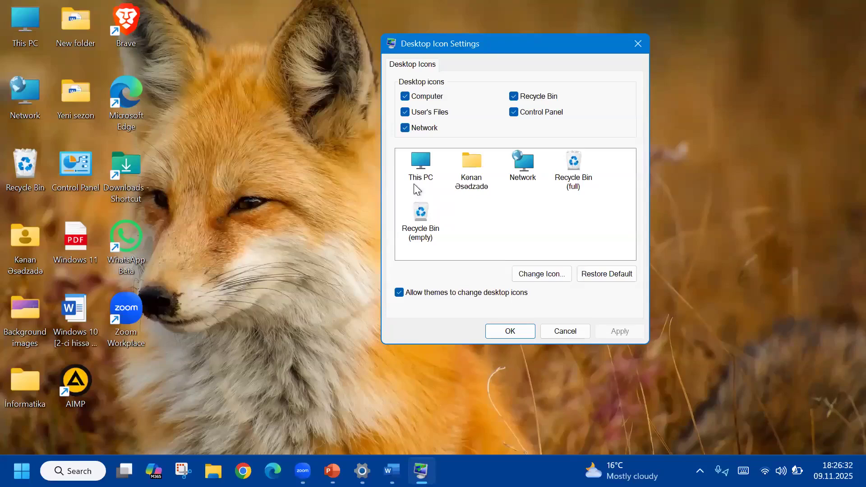
- Open the icon selection for This PC and browse the built-in icons in imageres.dll
click(418, 167)
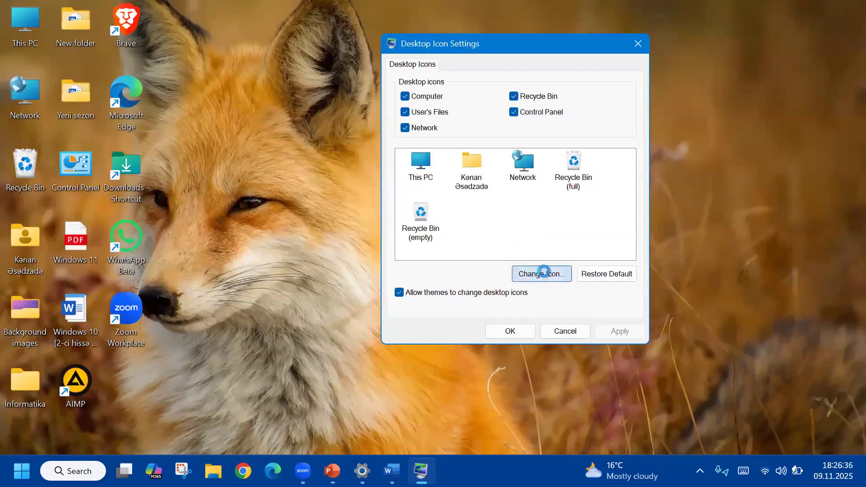
click(542, 272)
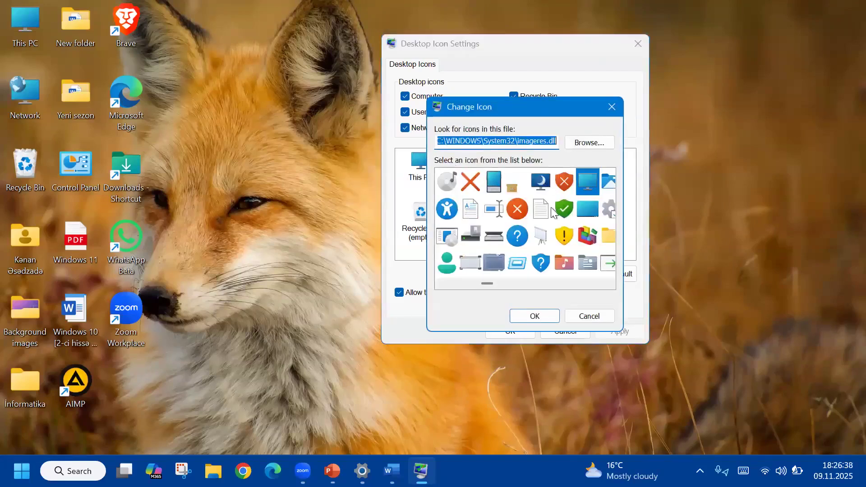
scroll(554, 228, down, 3)
scroll(547, 232, up, 3)
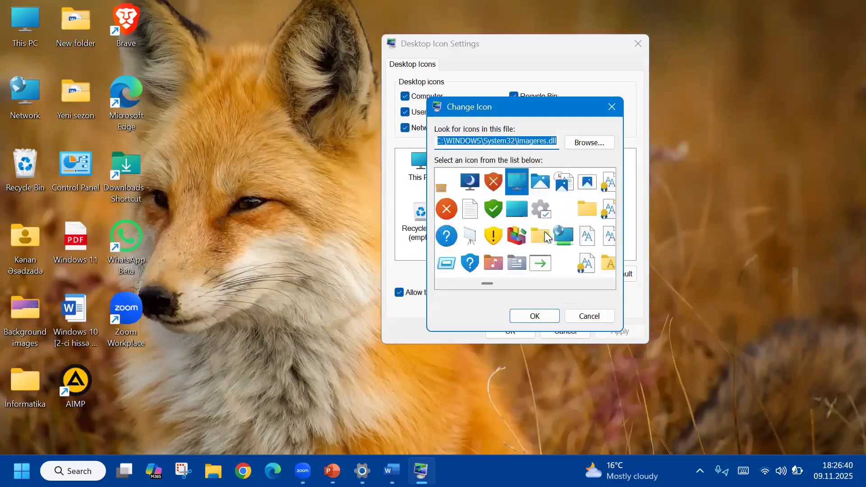
scroll(524, 218, down, 3)
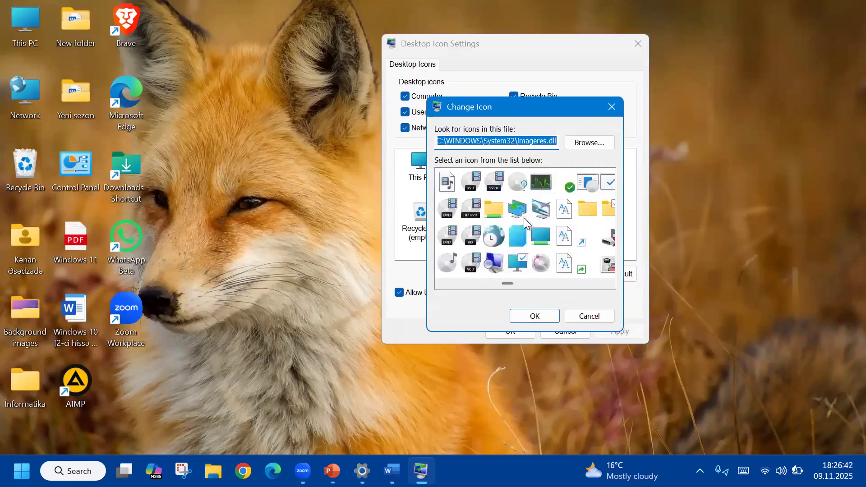
- Change the This PC icon to Bokehlicia-Captiva-Bulb from the Downloads folder and apply it
click(587, 142)
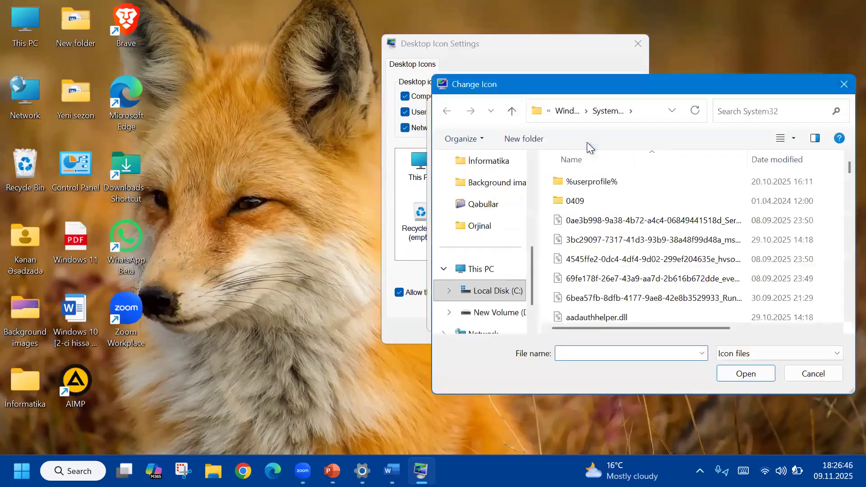
scroll(485, 244, up, 5)
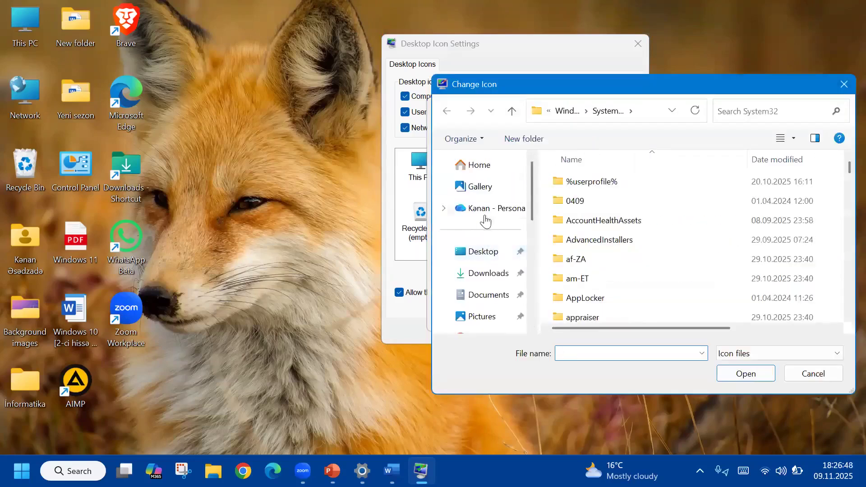
click(489, 273)
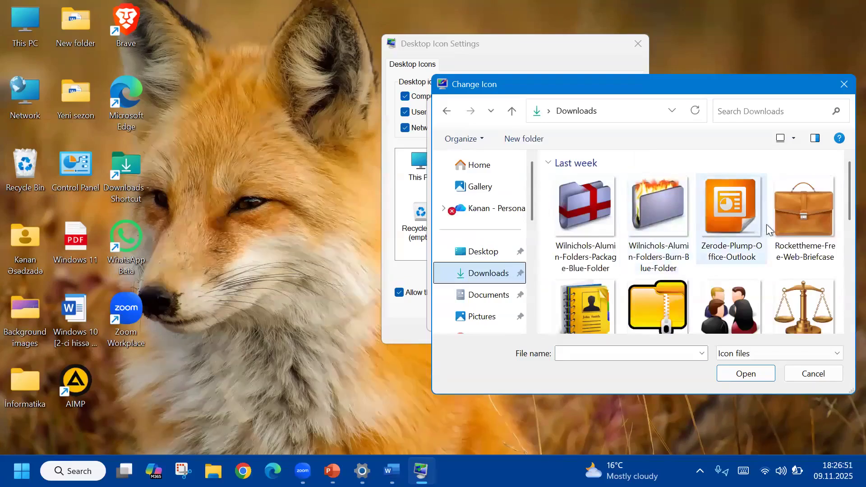
scroll(660, 238, down, 3)
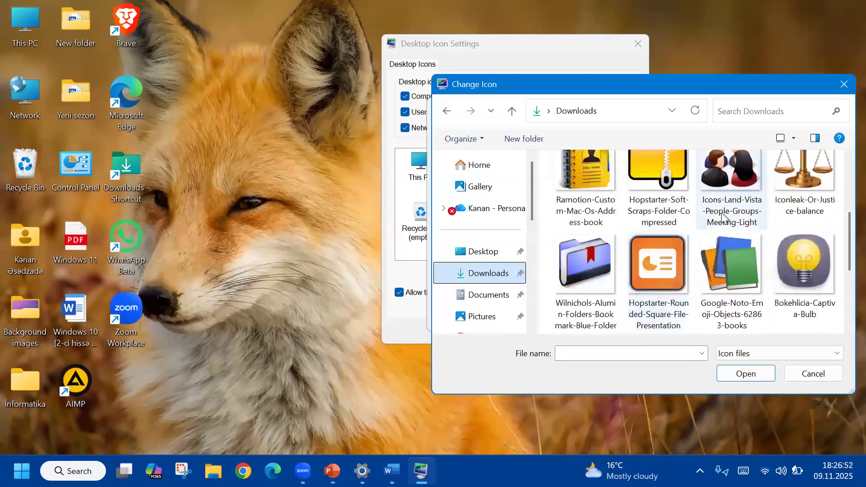
click(805, 256)
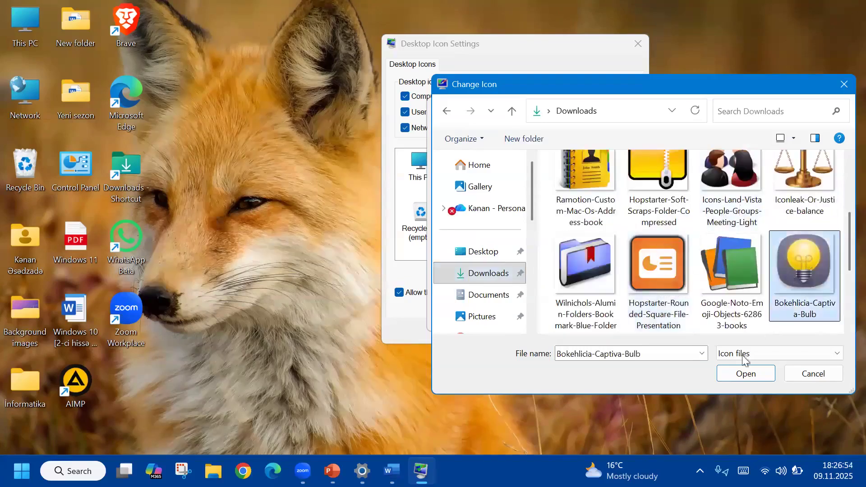
click(746, 374)
click(553, 319)
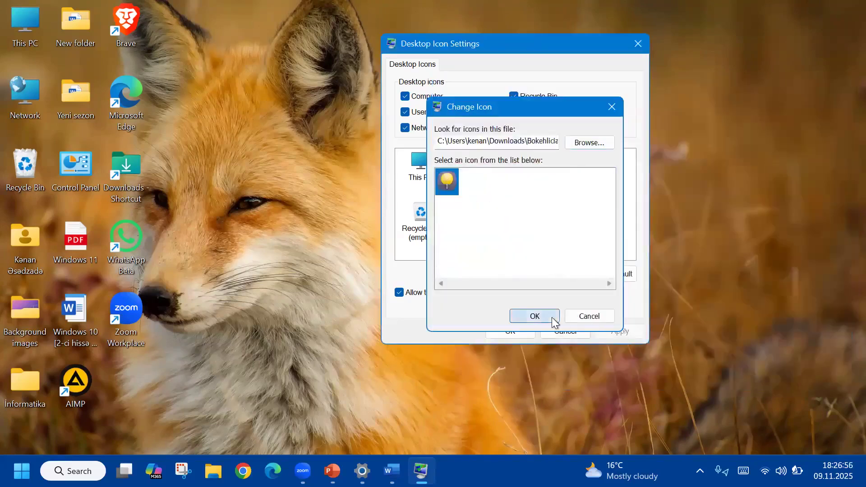
click(621, 334)
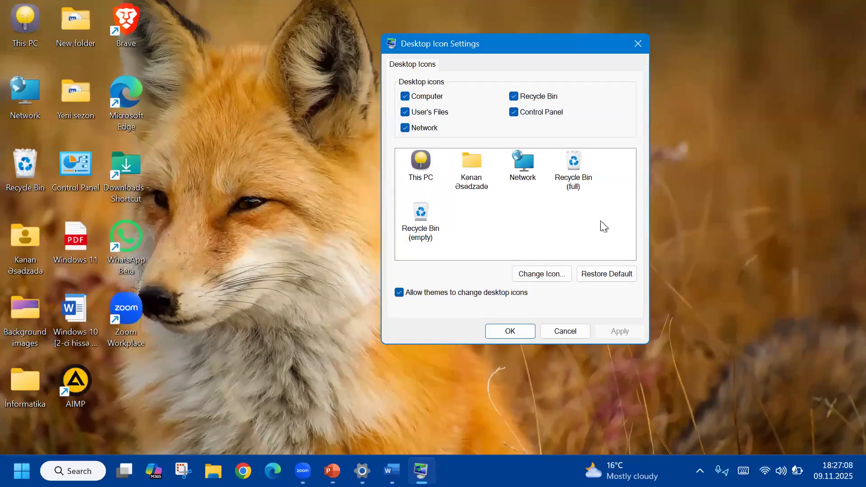
- Restore the default icon for This PC and apply the change
click(612, 275)
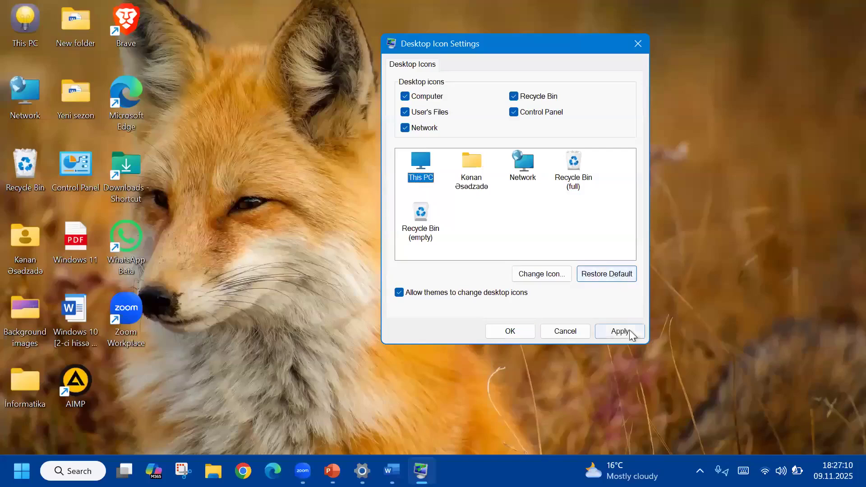
click(630, 330)
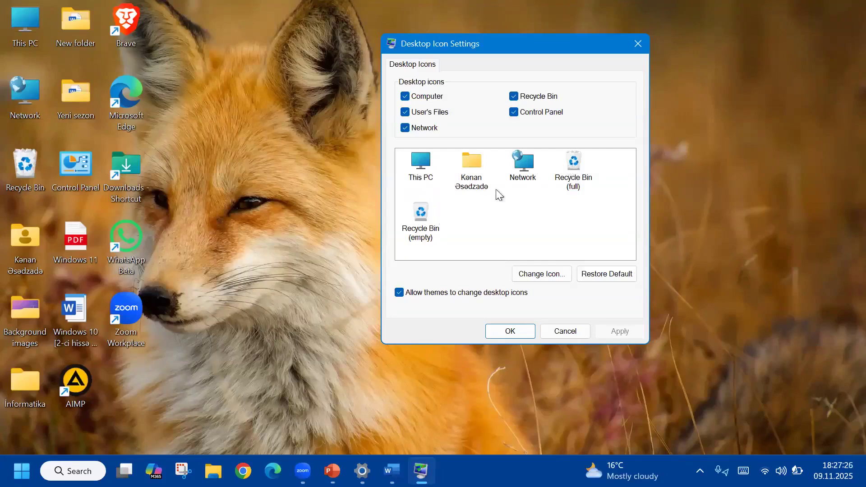
- Point out the full and empty Recycle Bin icons and close the desktop icon settings without changes
click(580, 167)
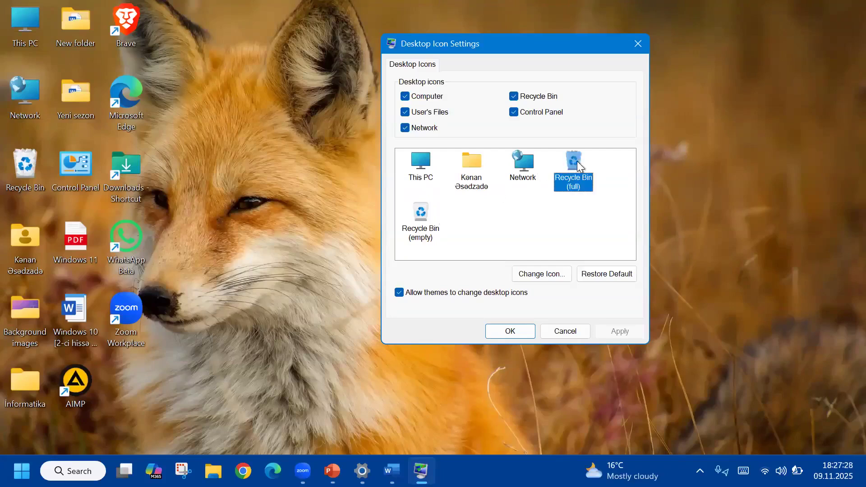
click(429, 218)
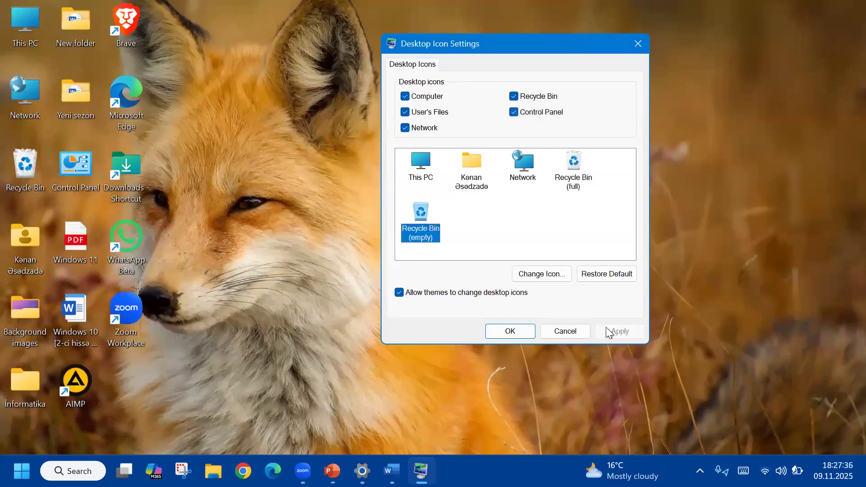
click(565, 331)
- Close the blank Word document and switch back to the Settings window
click(391, 471)
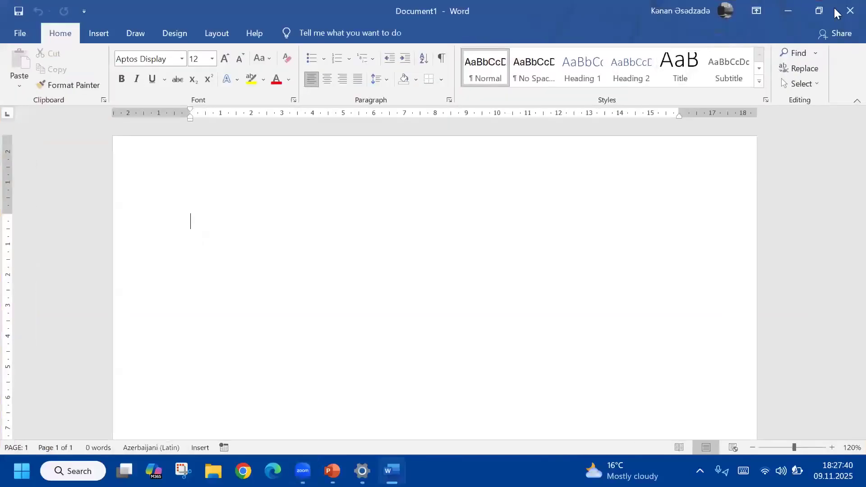
click(842, 10)
click(362, 471)
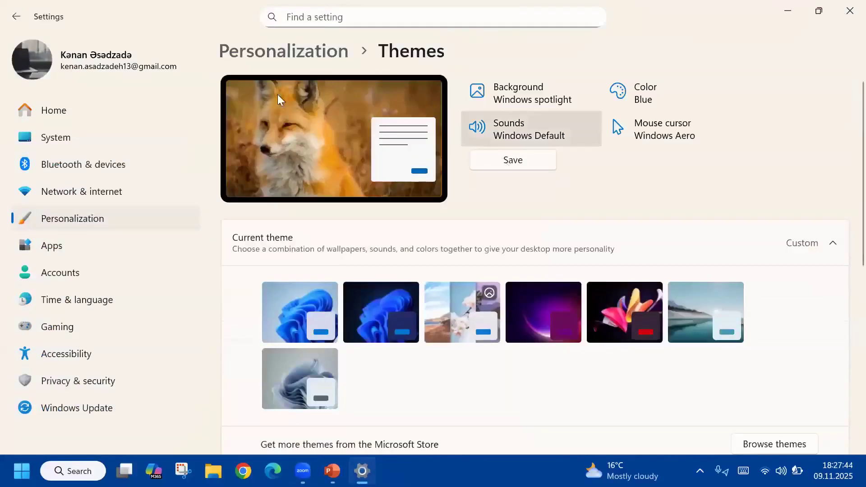
- Open the Dynamic Lighting page in the Personalization settings and review its options
click(325, 52)
scroll(365, 230, down, 3)
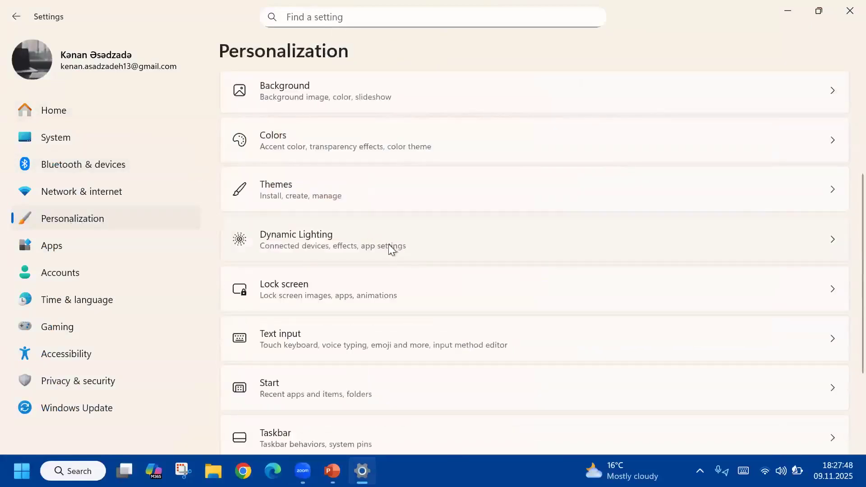
click(559, 255)
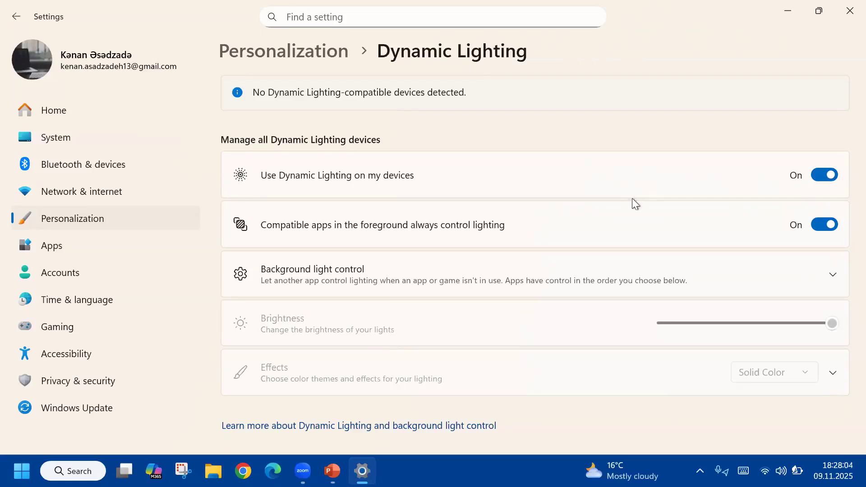
scroll(754, 253, down, 2)
scroll(677, 212, up, 2)
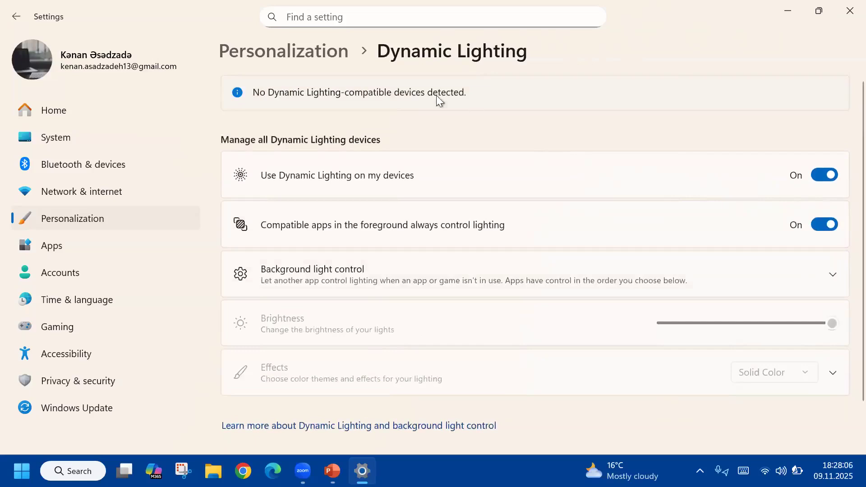
- Open the Lock screen page in the Personalization settings and lock the computer to view its lock screen
click(311, 51)
scroll(486, 215, down, 4)
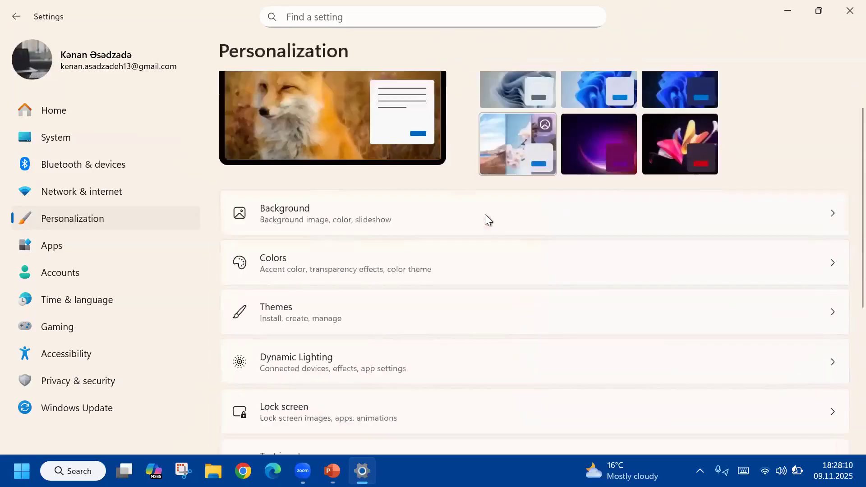
scroll(472, 207, down, 1)
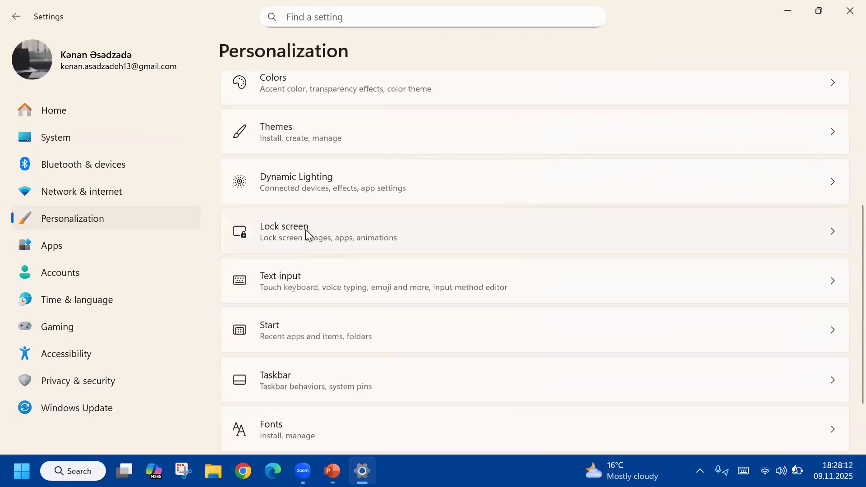
click(290, 231)
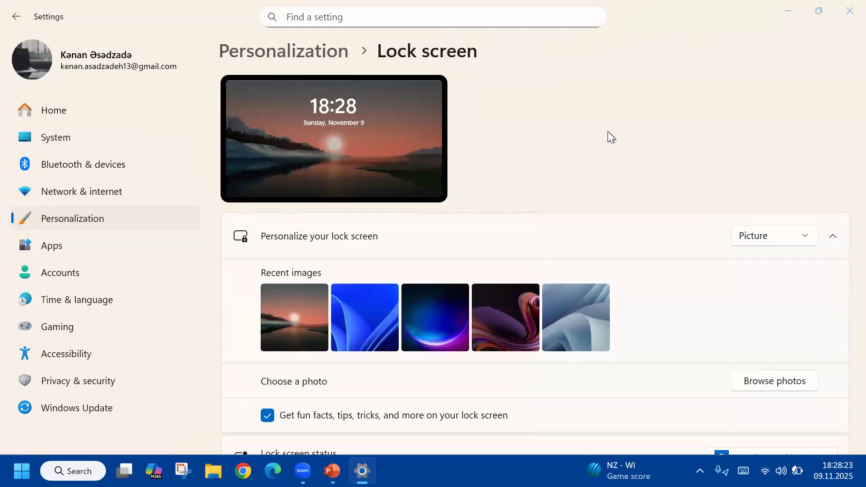
key(super+l)
click(406, 318)
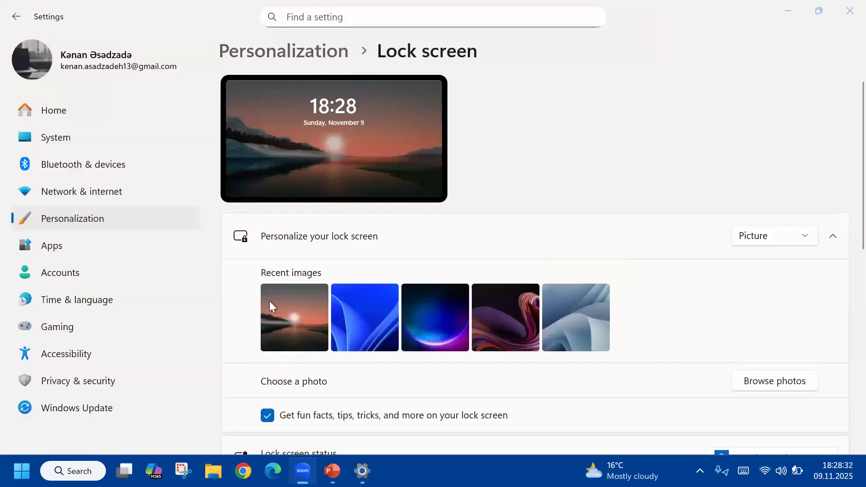
- Turn off fun facts, tips, tricks and more on the lock screen
scroll(350, 316, down, 3)
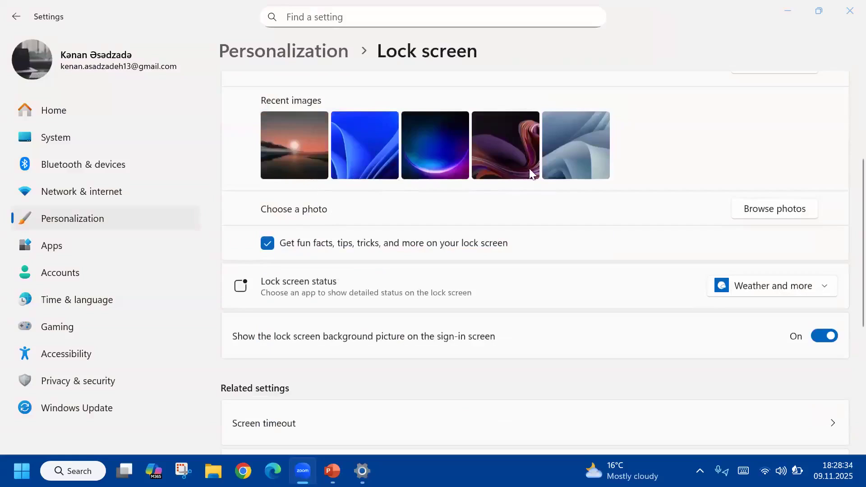
scroll(440, 190, up, 1)
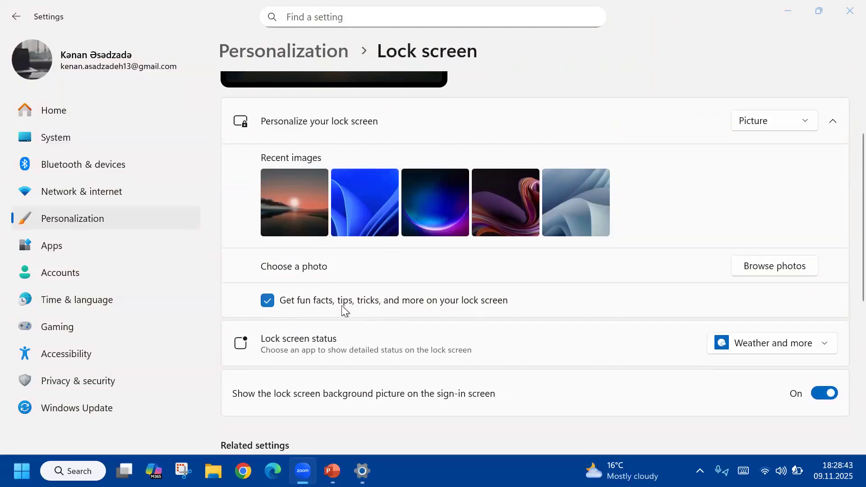
scroll(325, 305, up, 2)
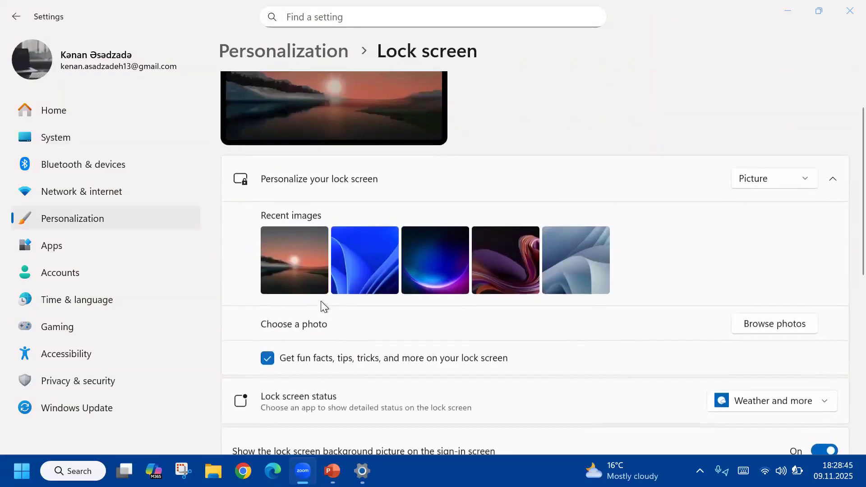
click(272, 356)
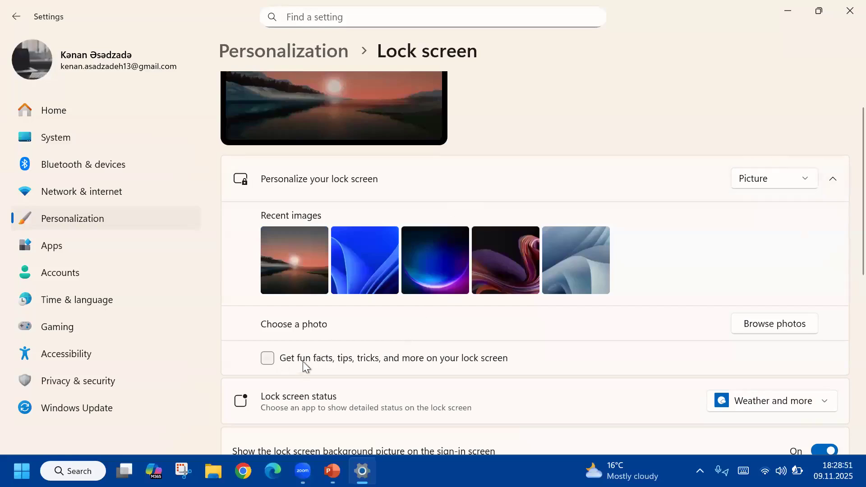
- Look through the apps available for the lock screen status, keeping Weather and more
scroll(386, 347, down, 5)
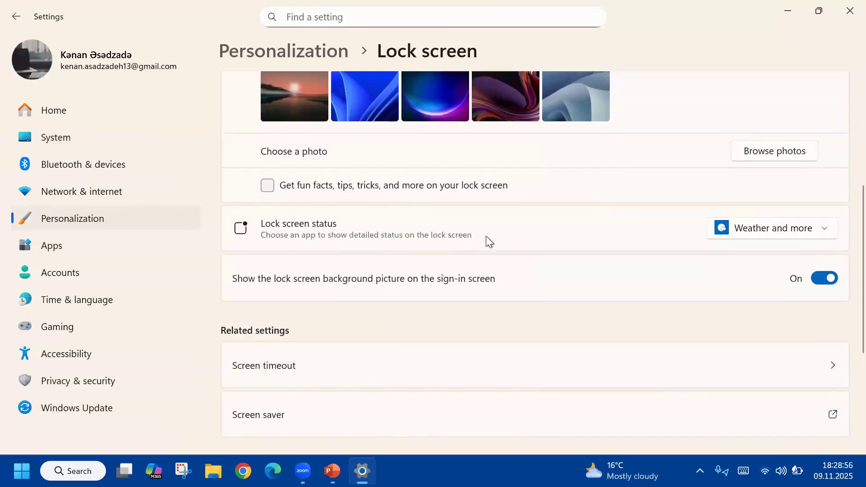
click(759, 232)
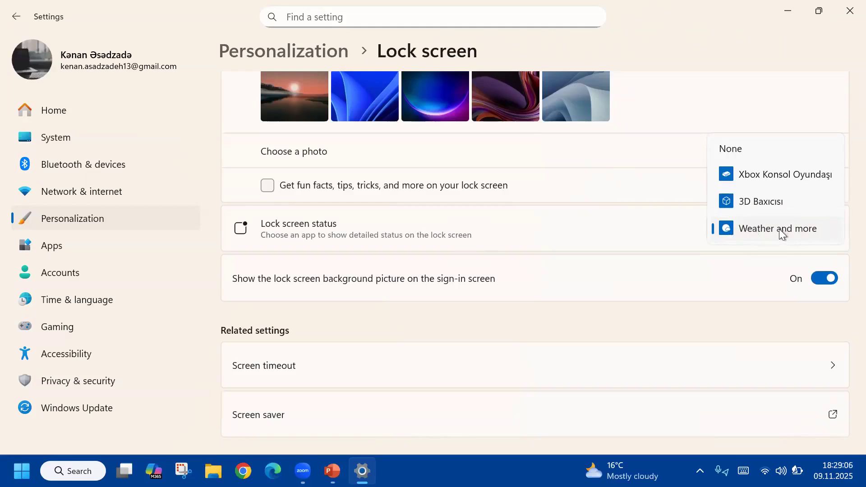
click(630, 274)
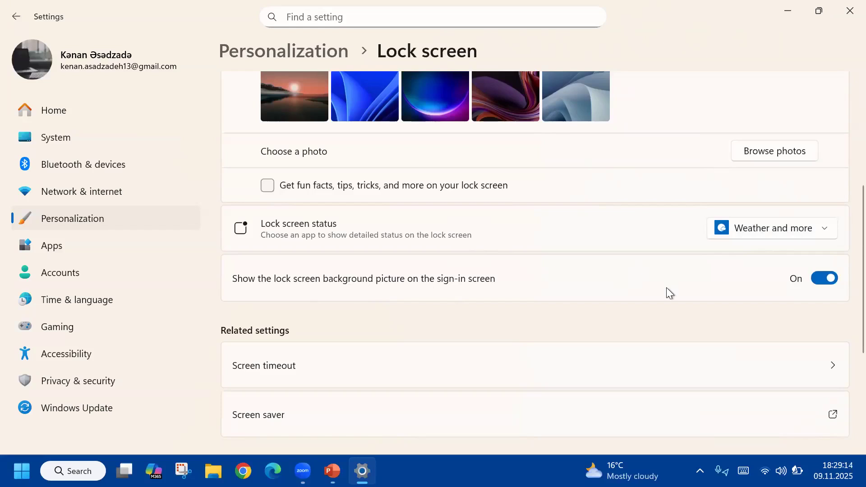
- Open the screen timeout settings, review the plugged-in and on-battery screen and sleep timeouts, and collapse the section
scroll(615, 289, down, 2)
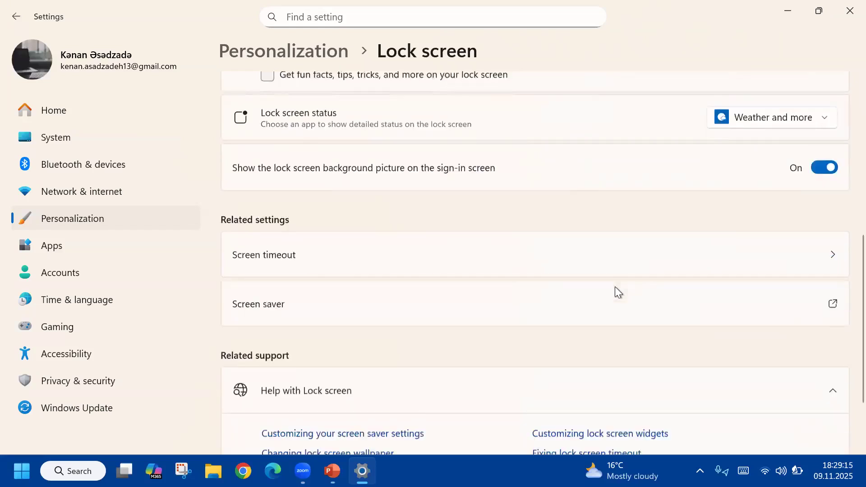
click(345, 256)
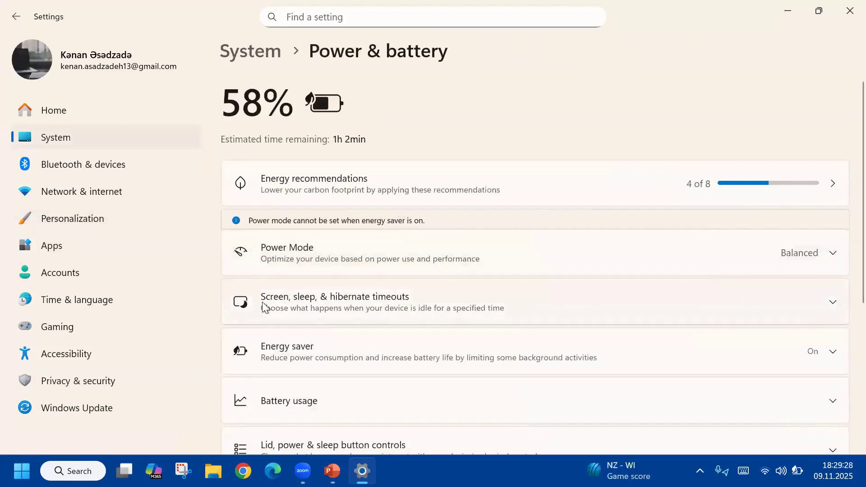
click(385, 300)
scroll(719, 204, down, 2)
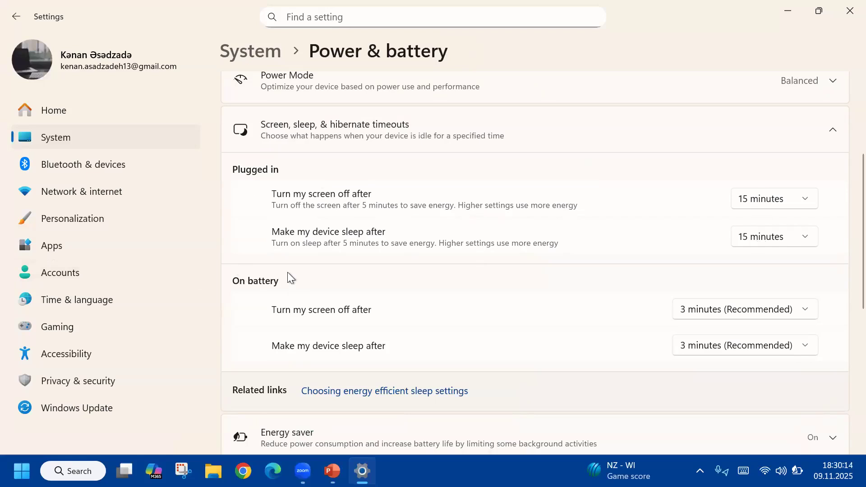
scroll(288, 272, up, 4)
scroll(320, 271, down, 5)
scroll(322, 269, up, 3)
click(830, 189)
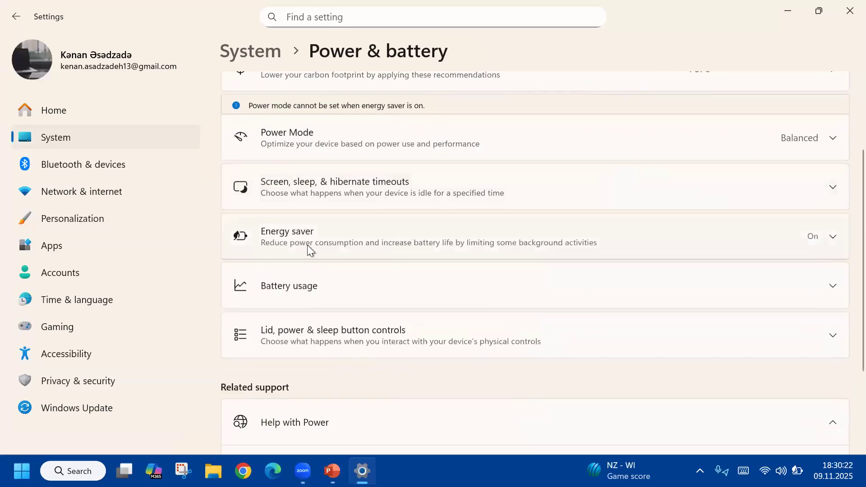
- View the Energy saver options, collapse them, and expand the Battery usage section
click(308, 245)
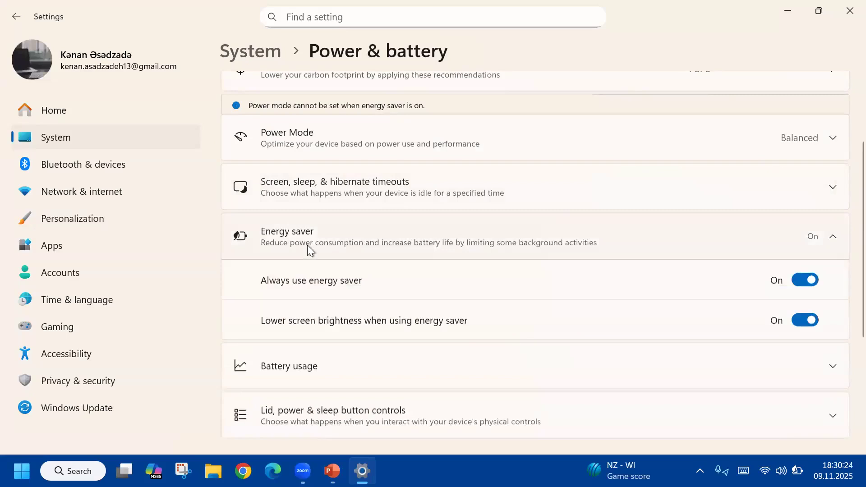
click(410, 245)
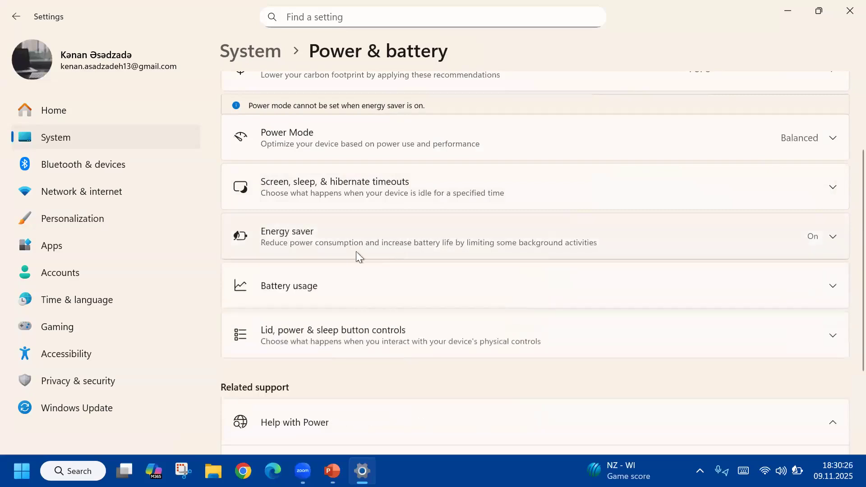
click(272, 291)
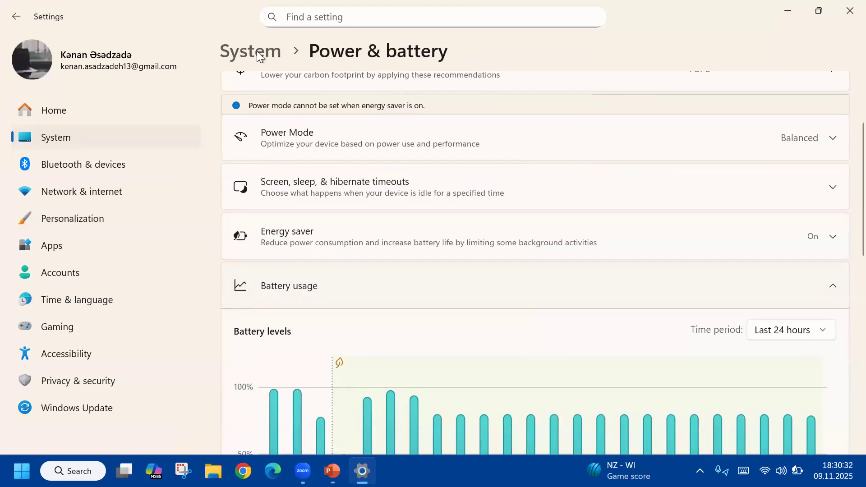
- Return from Power & battery to the Lock screen settings and look over the related settings there
click(16, 17)
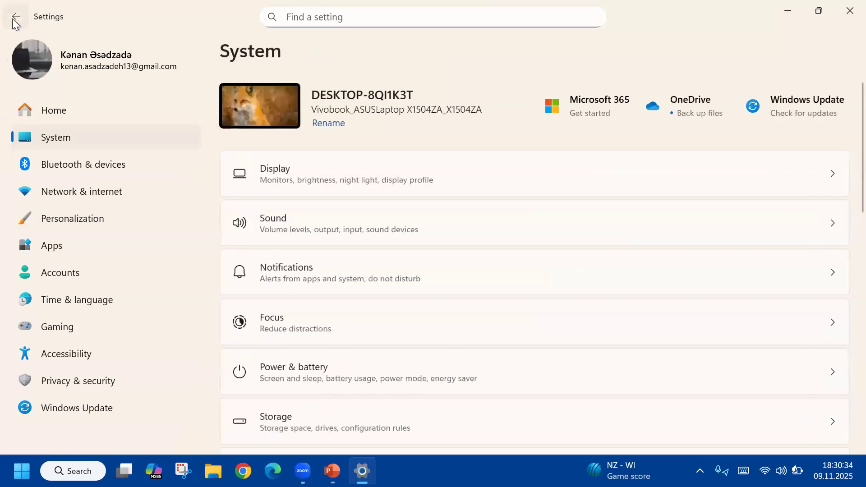
click(12, 19)
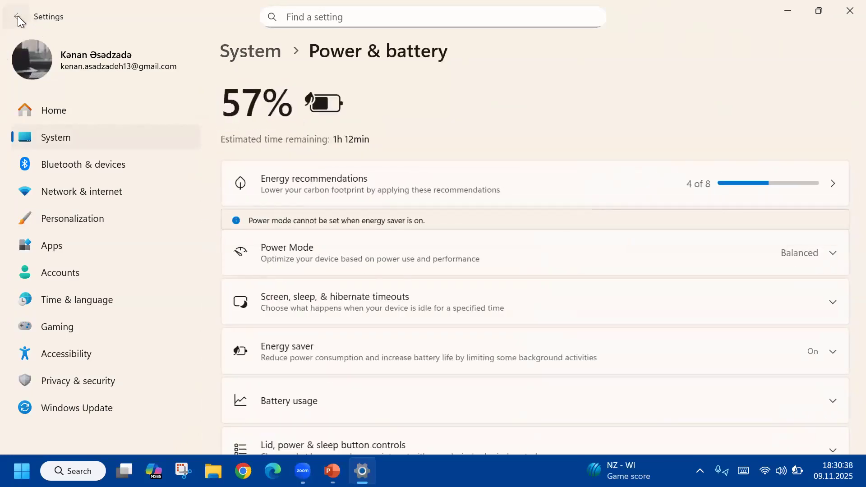
click(18, 15)
scroll(341, 221, down, 5)
scroll(334, 228, down, 3)
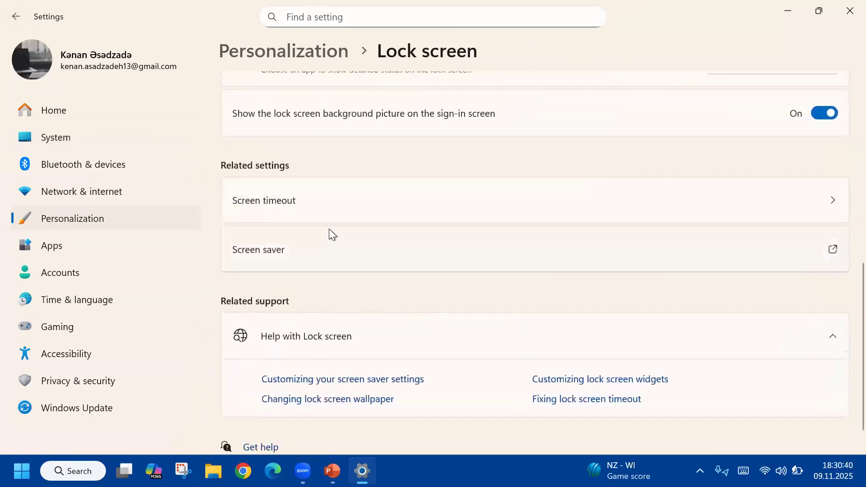
scroll(329, 228, up, 5)
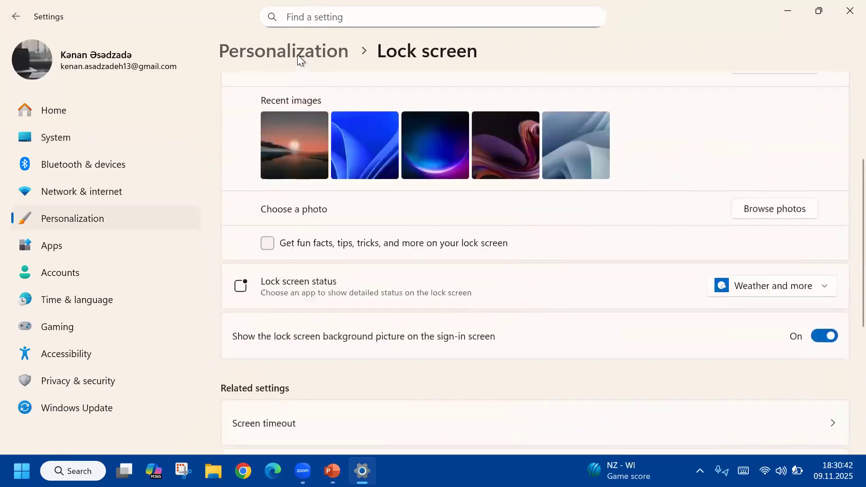
- Reopen the Lock screen page from Personalization and open the Screen saver settings
click(297, 55)
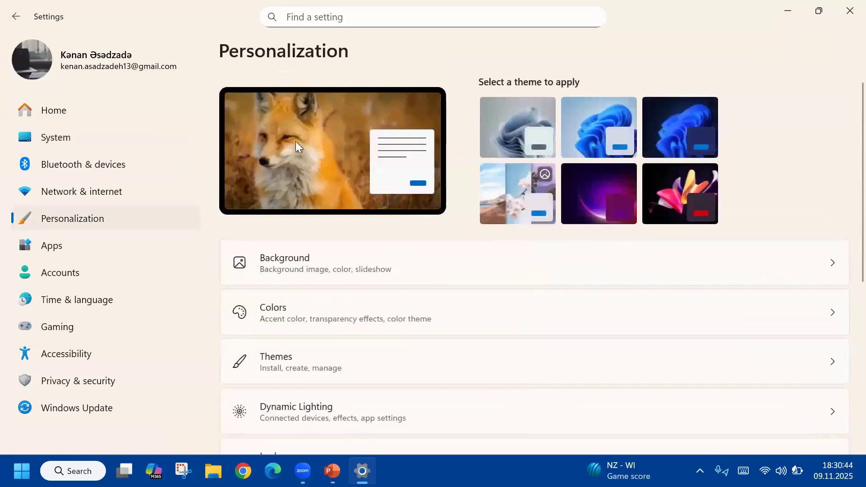
scroll(310, 396, down, 4)
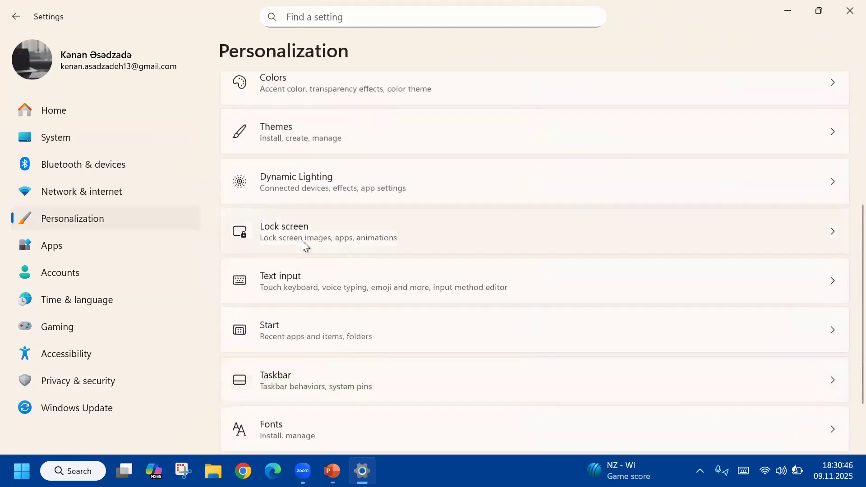
click(302, 240)
scroll(302, 240, down, 6)
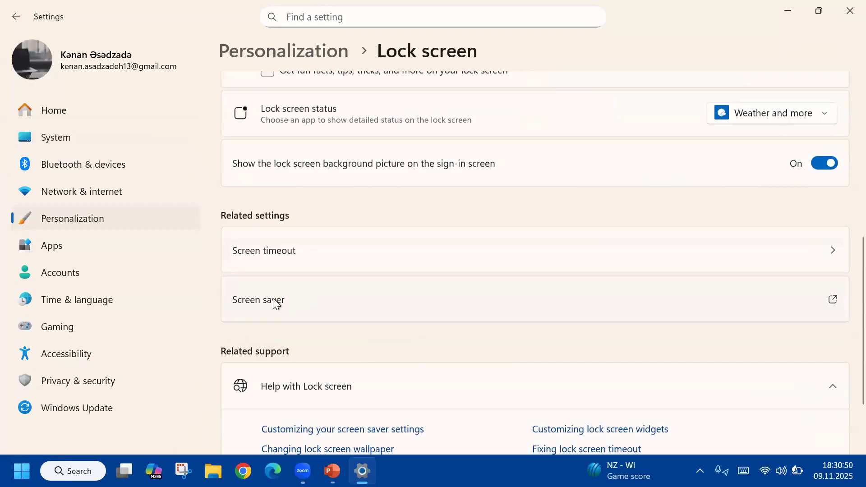
click(276, 301)
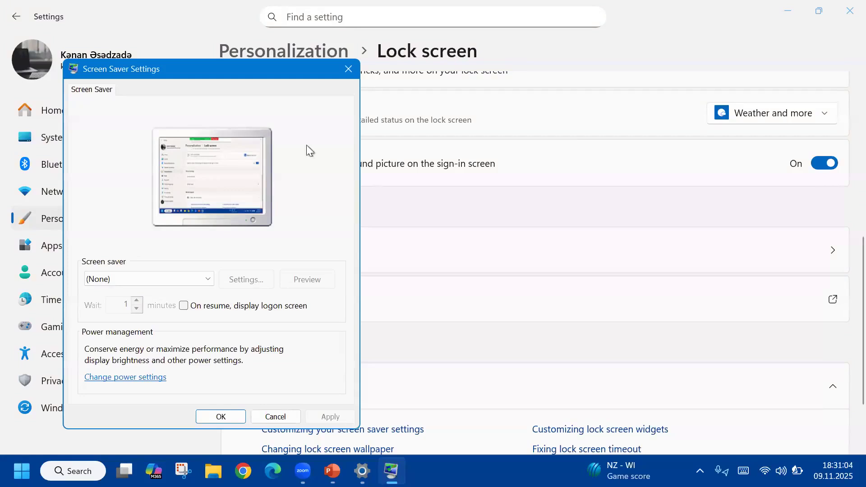
- Minimize the Settings window, move the Screen Saver Settings dialog towards the middle of the desktop, and select 3D Text as the screen saver
click(801, 13)
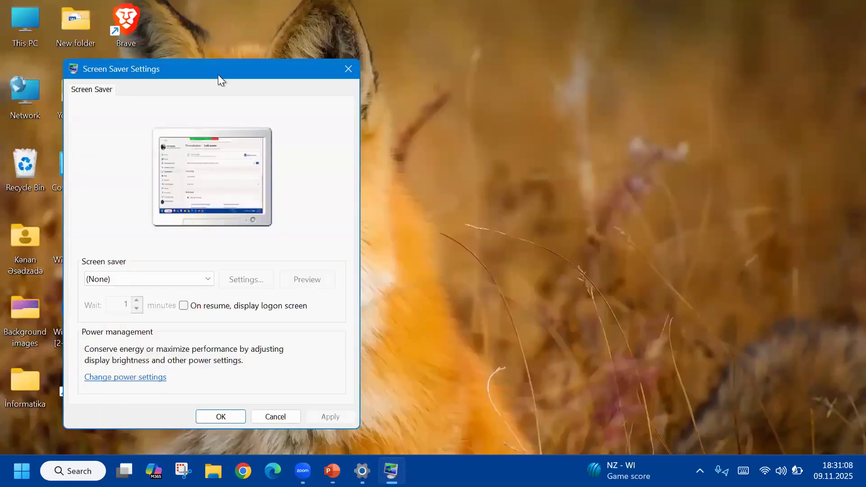
drag(220, 79, 370, 79)
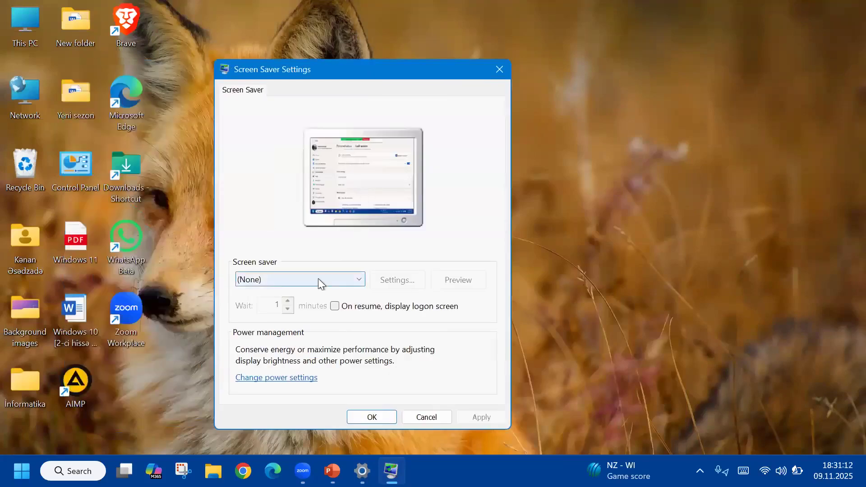
click(359, 280)
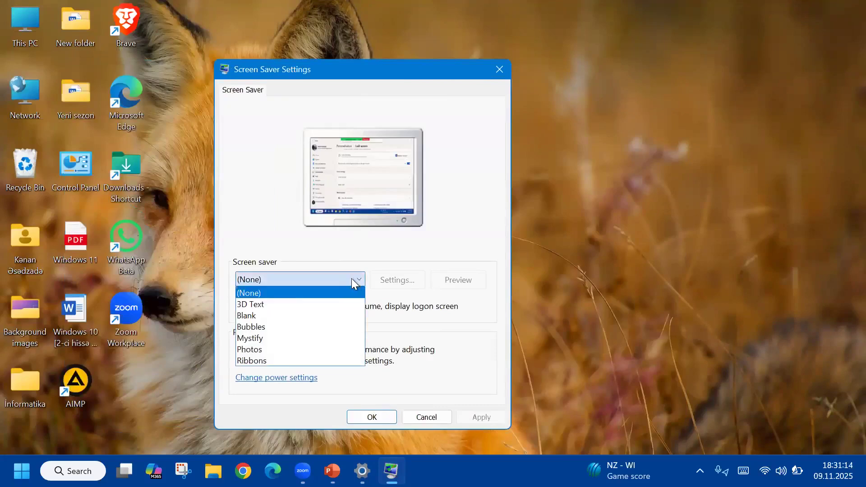
click(277, 306)
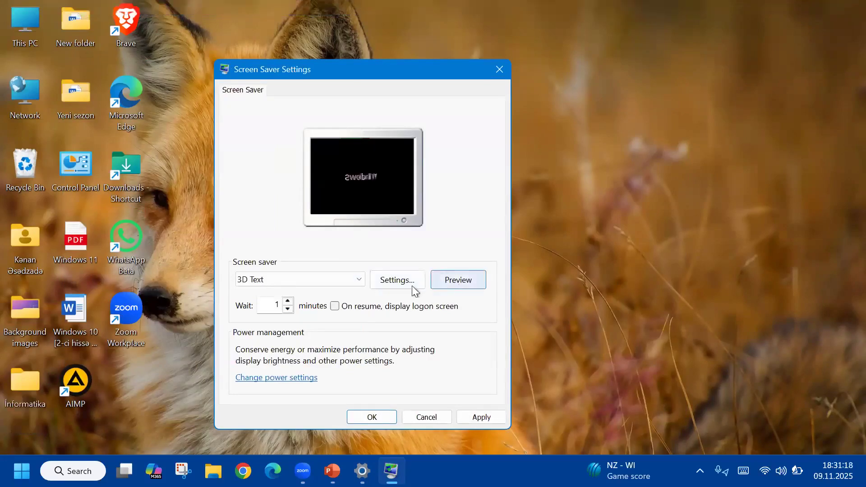
- Preview the 3D Text screen saver, set it to higher resolution, smaller size and Tumble rotation, and preview it again
click(449, 282)
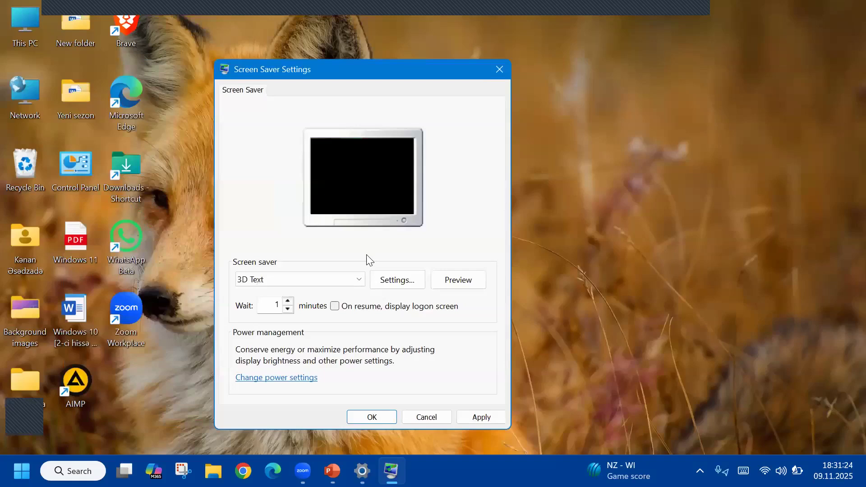
click(399, 279)
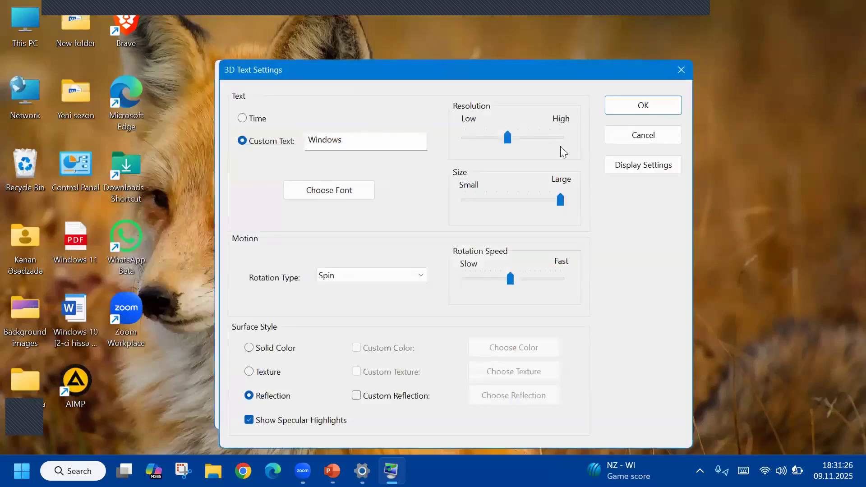
drag(554, 200, 530, 199)
drag(508, 138, 532, 140)
click(410, 277)
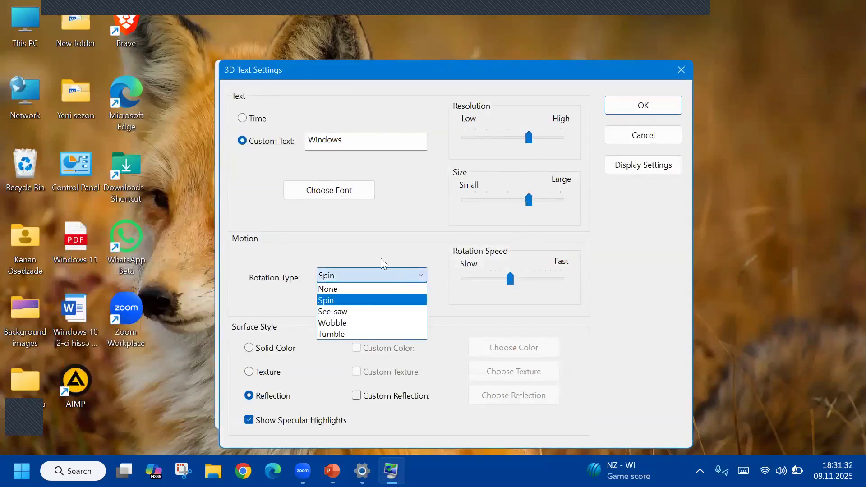
click(366, 334)
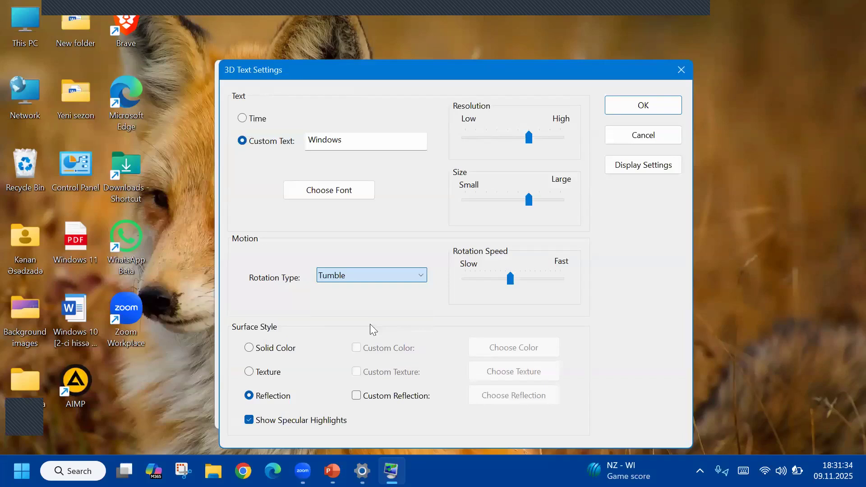
click(630, 108)
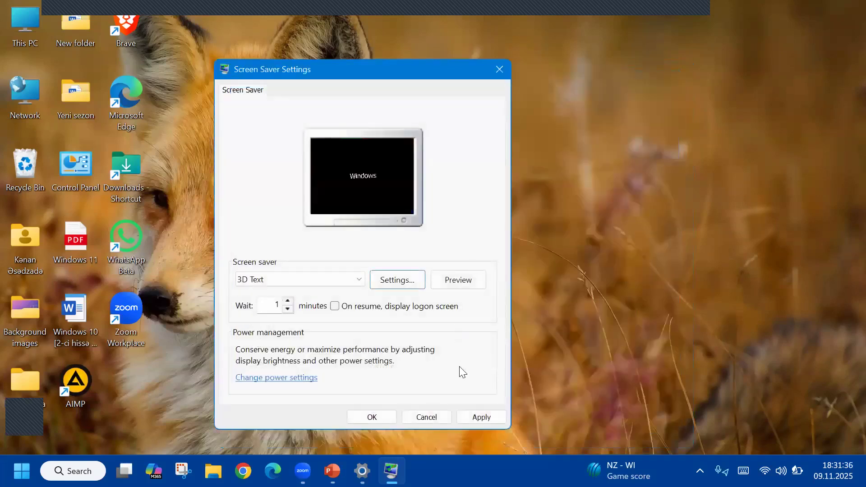
click(456, 288)
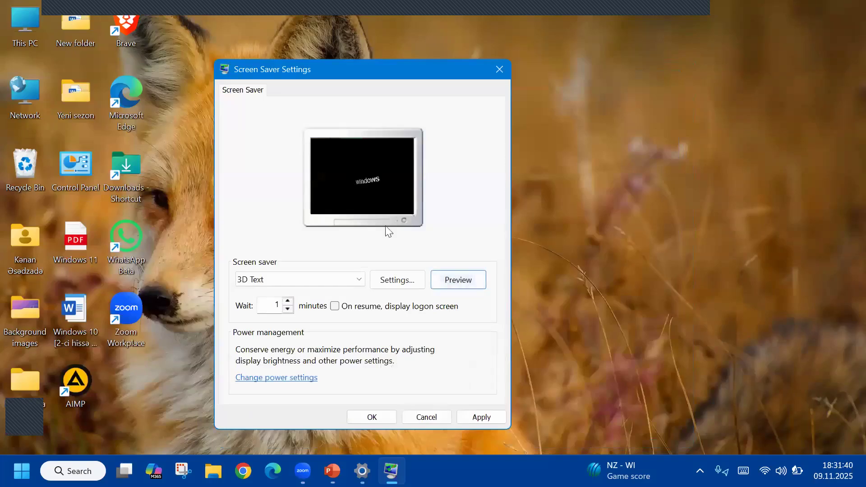
- Select Bubbles as the screen saver and preview it full screen
click(361, 279)
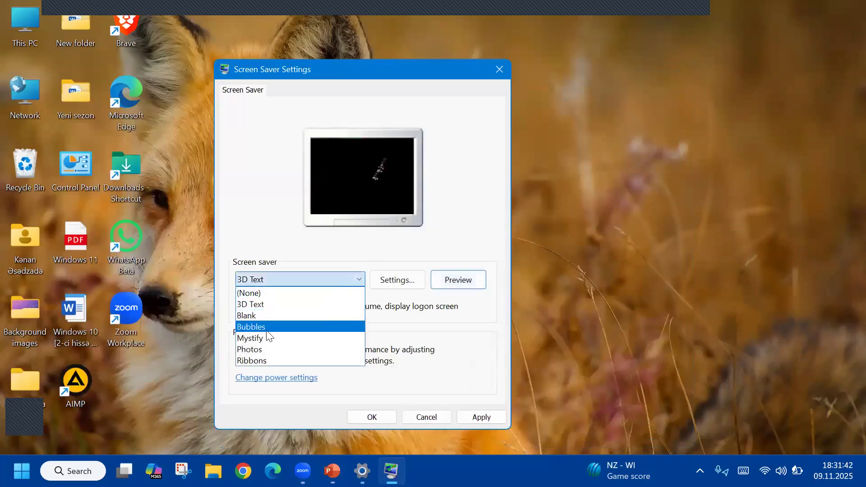
click(265, 327)
click(445, 281)
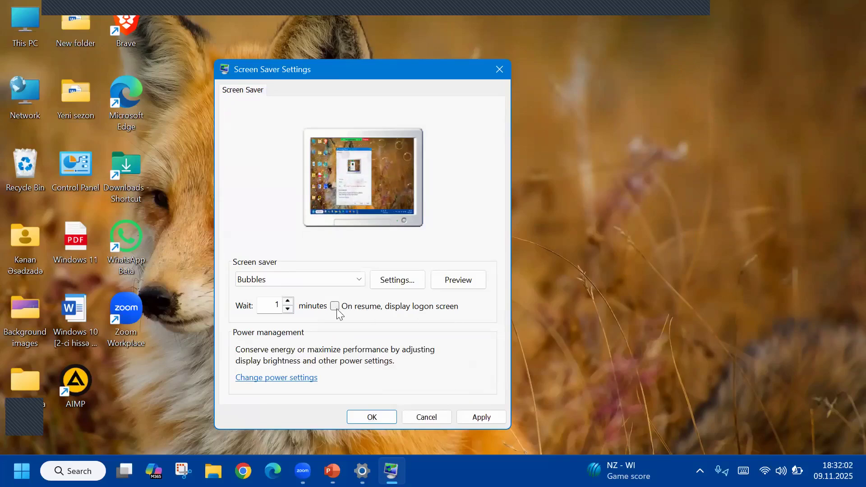
- Preview Bubbles again, enable displaying the logon screen on resume, and run another preview with it
click(455, 281)
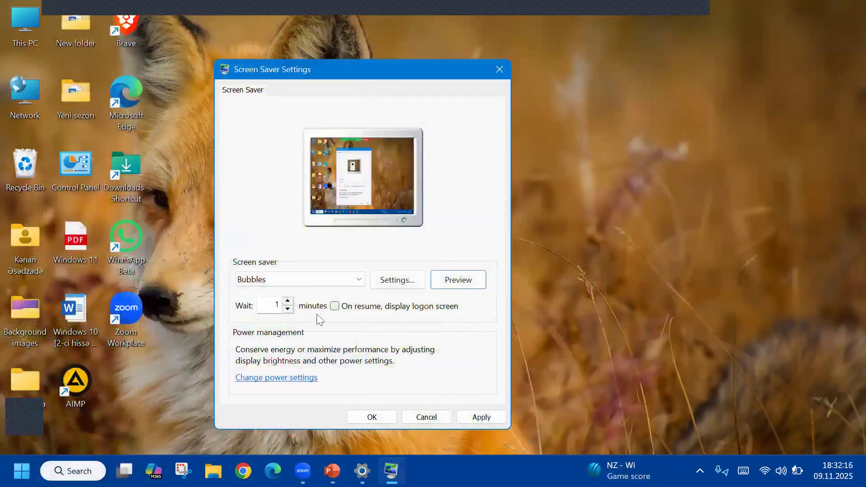
click(332, 309)
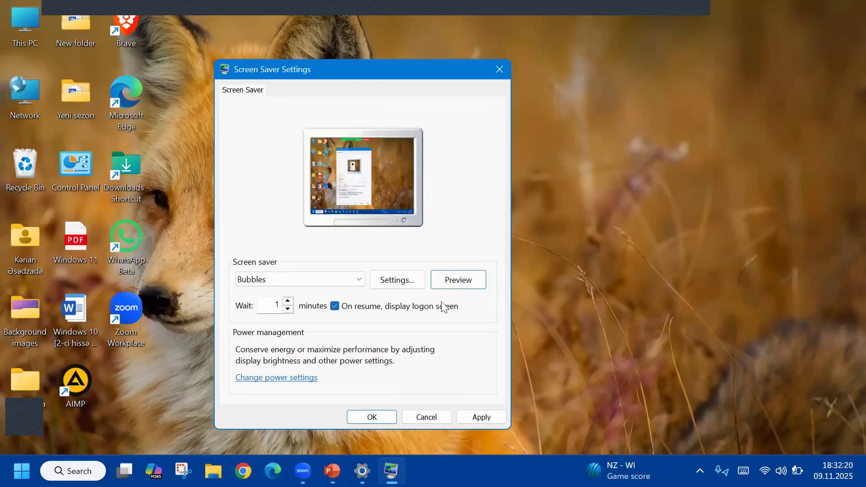
click(451, 282)
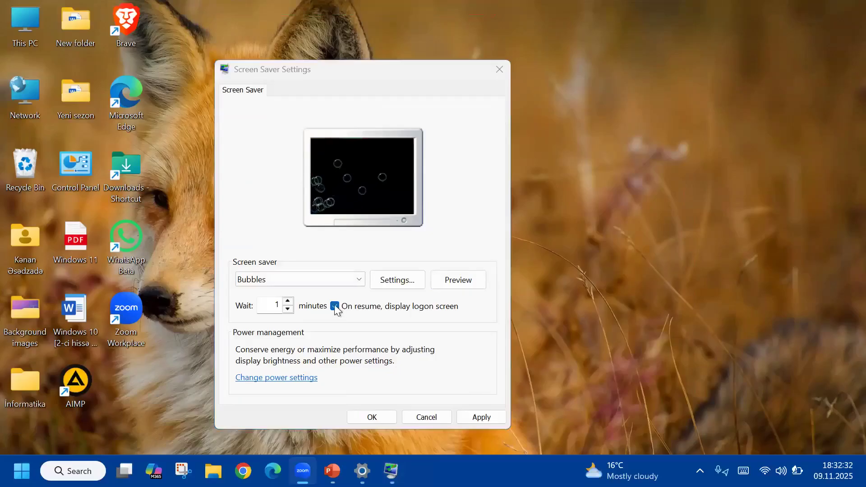
- Turn off displaying the logon screen on resume and close Screen Saver Settings without applying
click(334, 305)
click(334, 306)
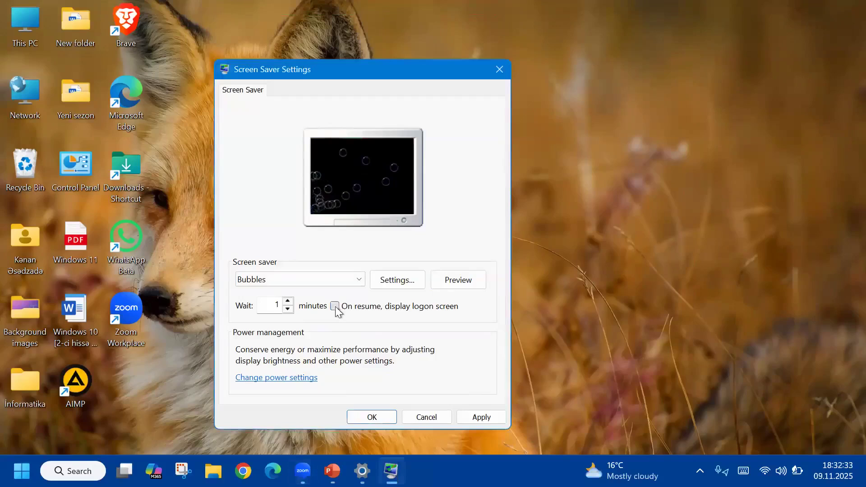
click(498, 71)
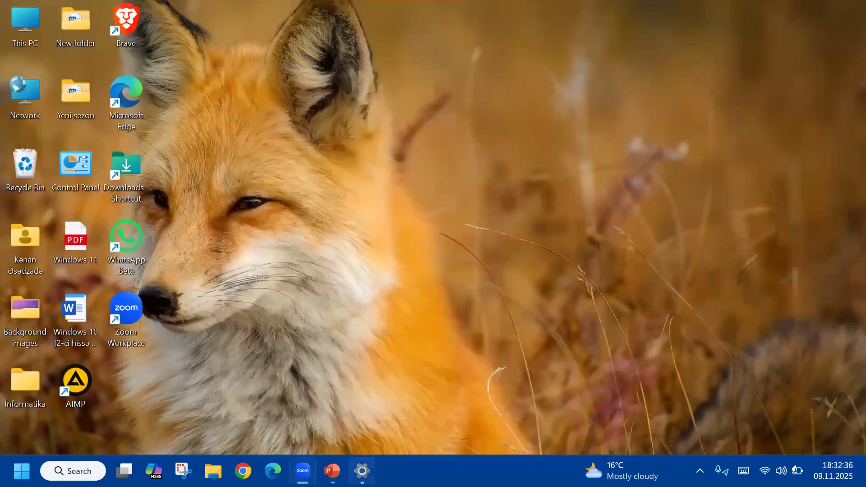
- Switch to PowerPoint, go through the Windows 11 slides from Personalization/Background to Personalization/Font in reading view, and minimize the presentation
click(333, 471)
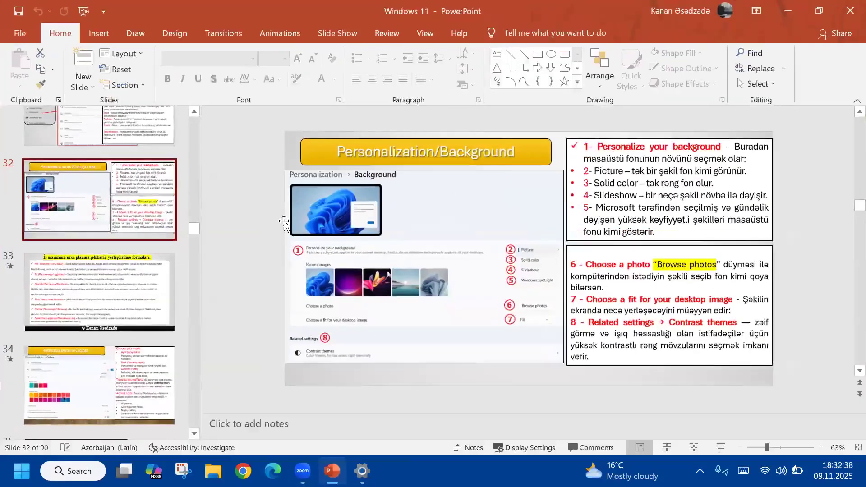
click(694, 448)
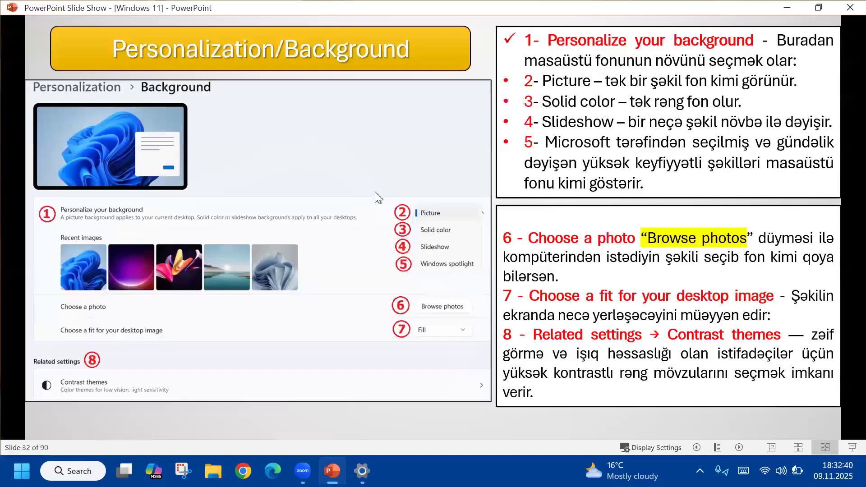
click(439, 223)
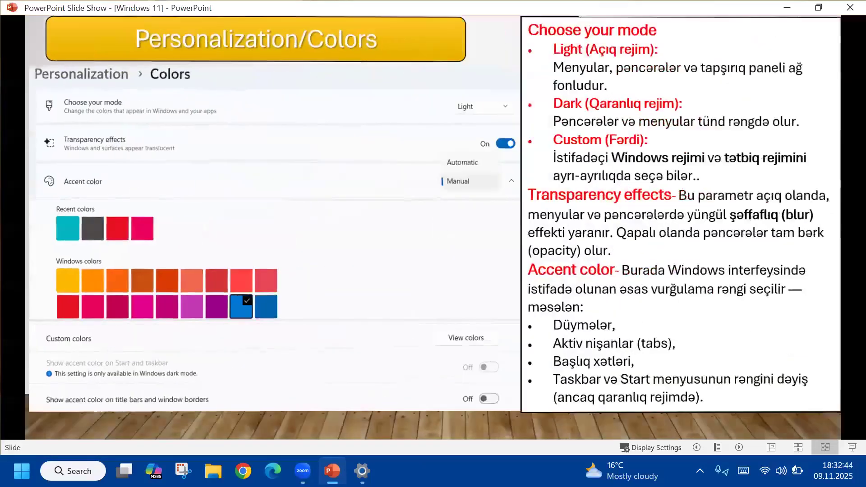
click(438, 222)
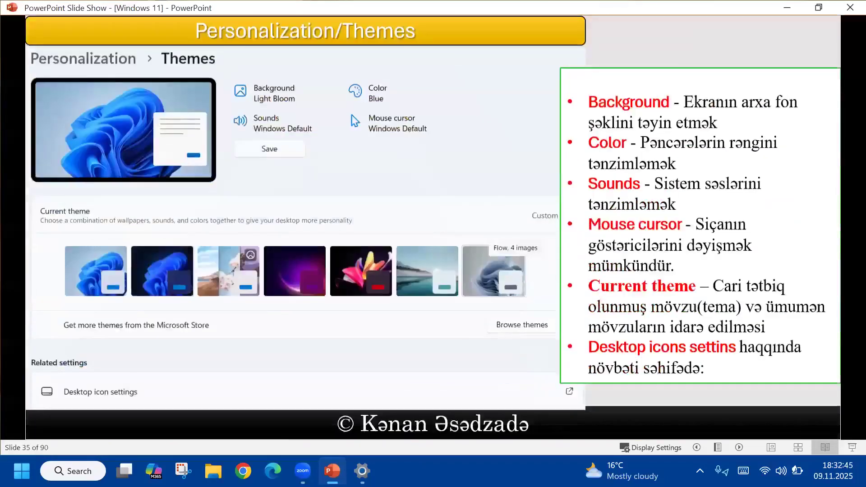
click(439, 222)
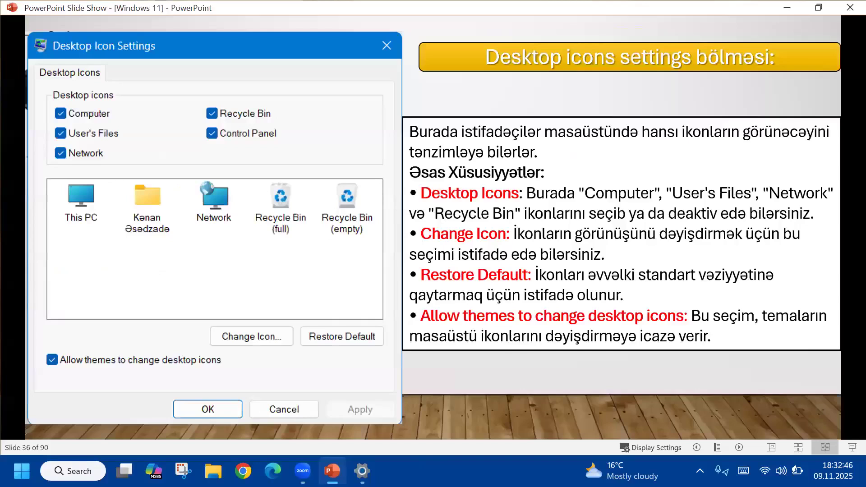
key(Right)
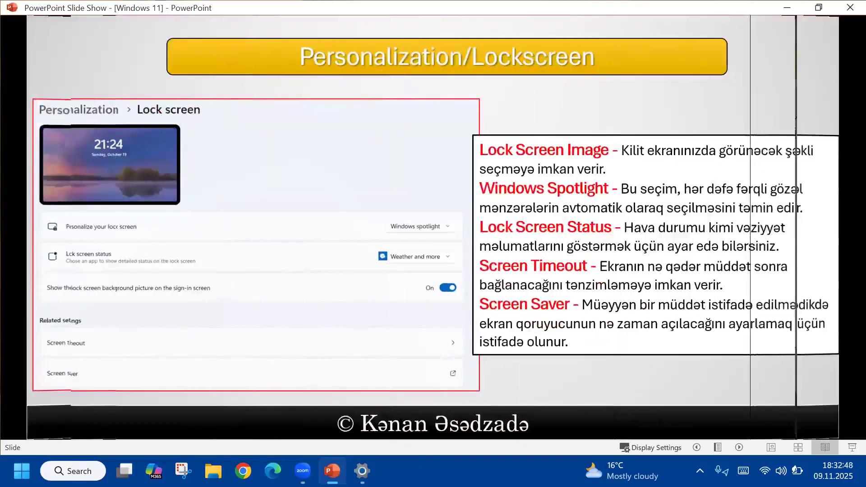
key(Right)
key(Right)
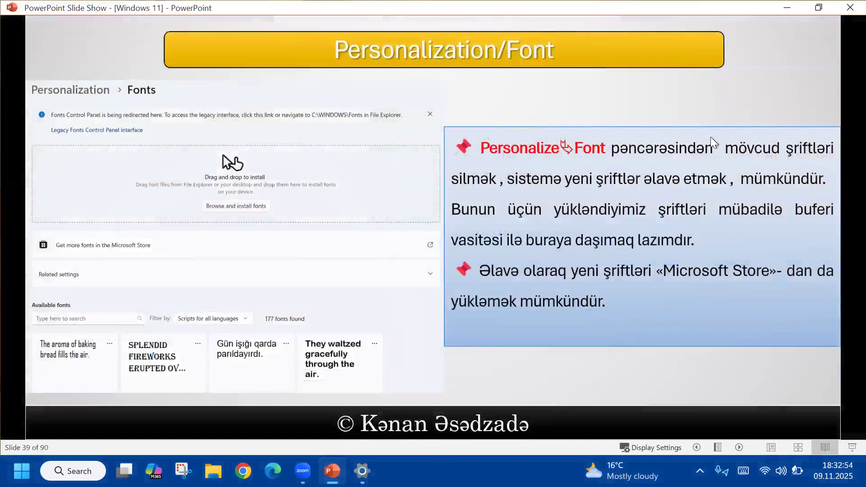
click(787, 10)
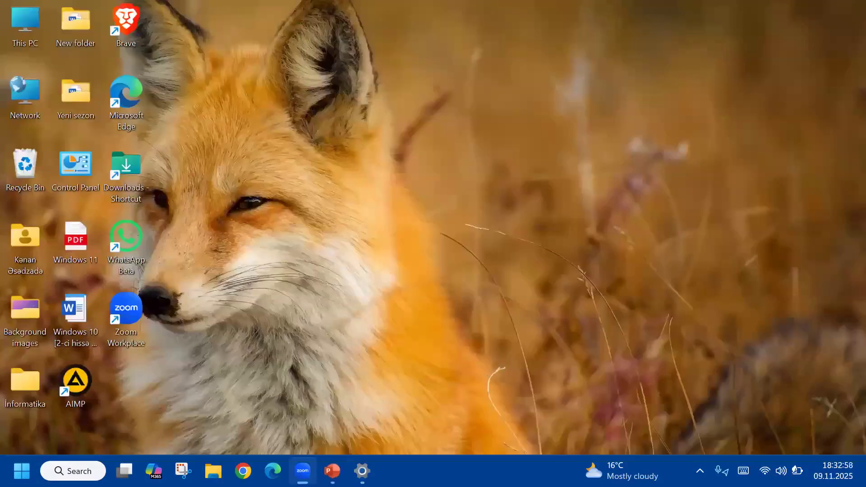
- Bring back the Settings window and open the Text input page under Personalization
click(362, 471)
scroll(310, 120, up, 3)
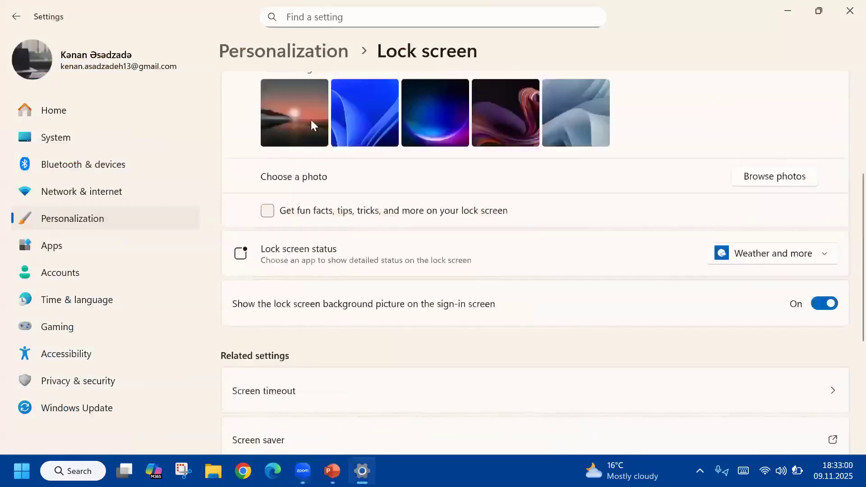
click(283, 55)
scroll(385, 253, down, 5)
scroll(370, 289, down, 2)
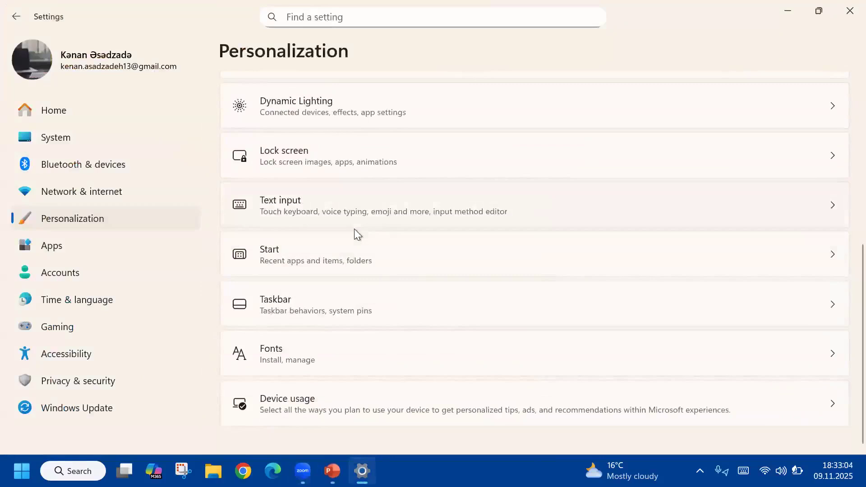
click(271, 207)
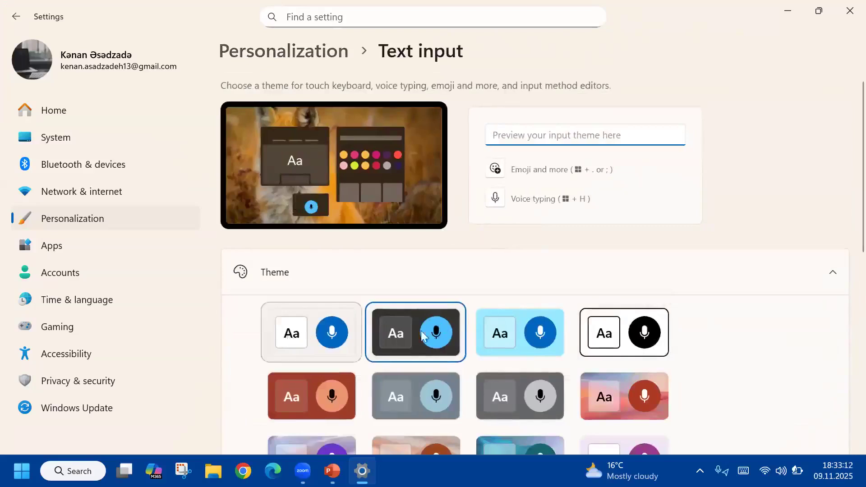
- Look over the text input themes, expand the Touch keyboard section, and review its options
scroll(644, 329, down, 7)
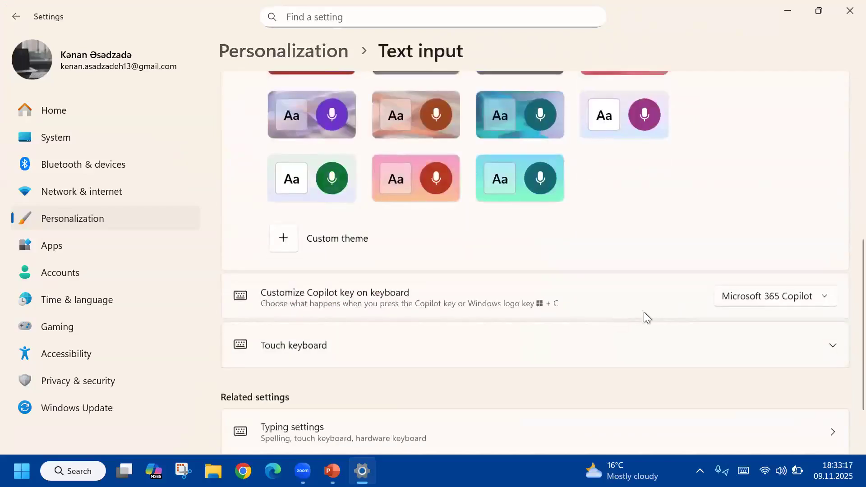
click(312, 349)
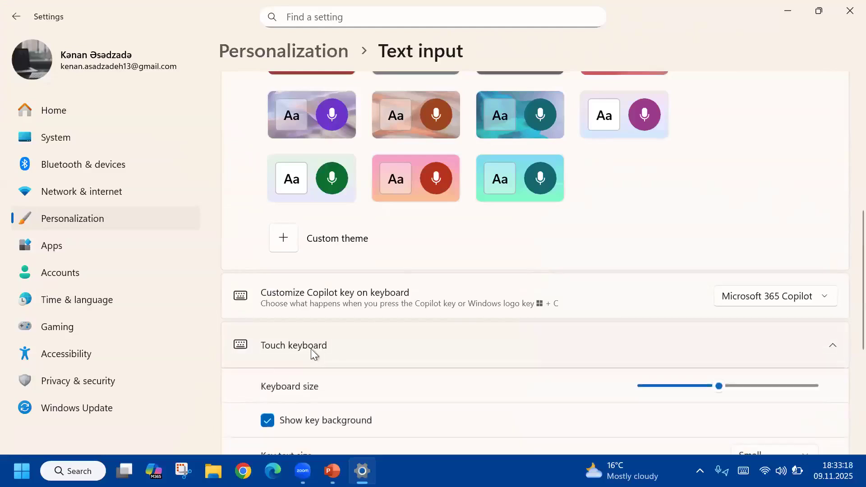
scroll(374, 343, down, 5)
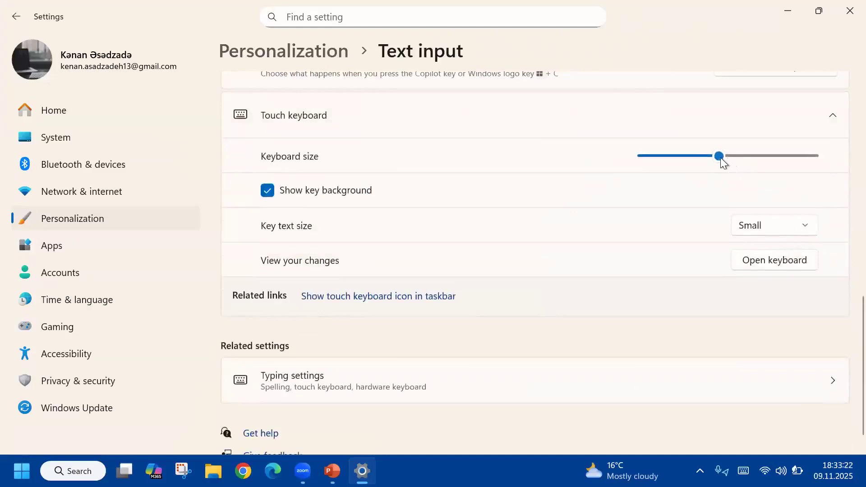
scroll(486, 289, up, 1)
scroll(406, 325, down, 2)
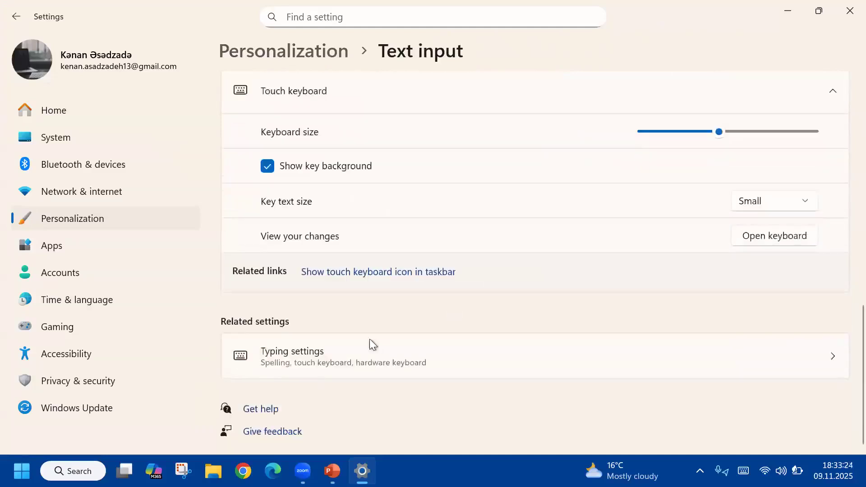
- Open the related Typing settings, handwrite a first name in the handwriting panel, and close the panel
click(335, 351)
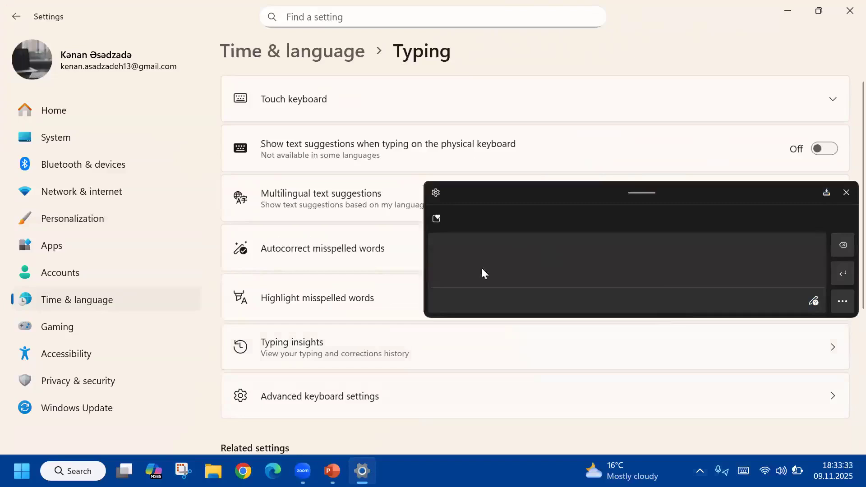
drag(501, 248, 500, 259)
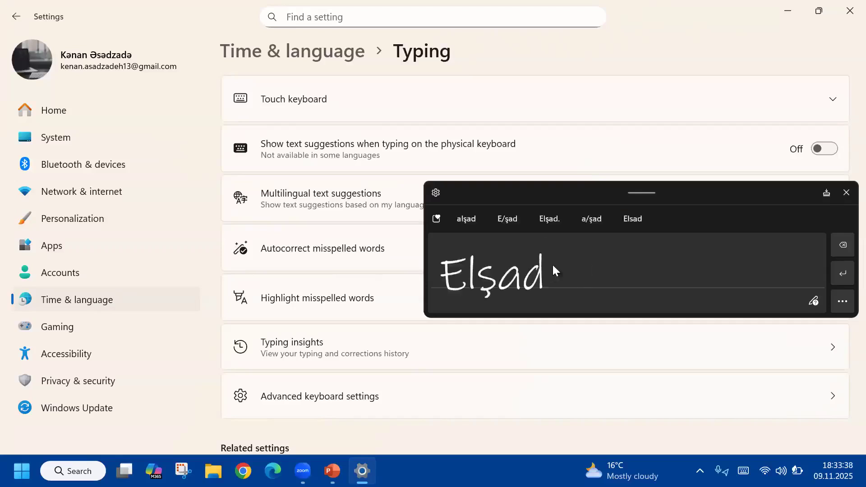
click(846, 193)
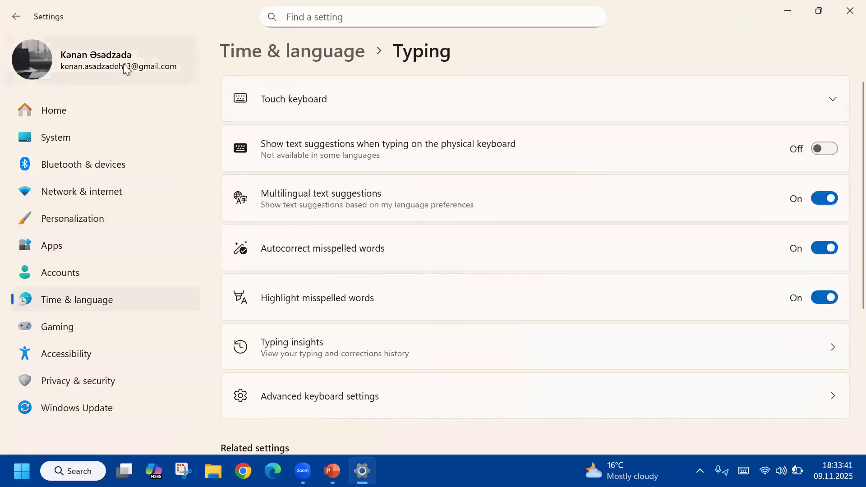
- Return to Personalization from the Typing settings and open the Start page
click(17, 16)
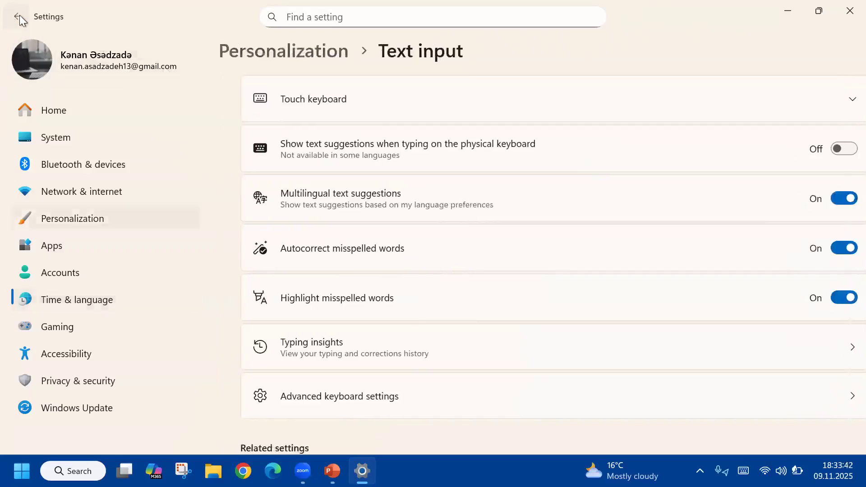
click(316, 56)
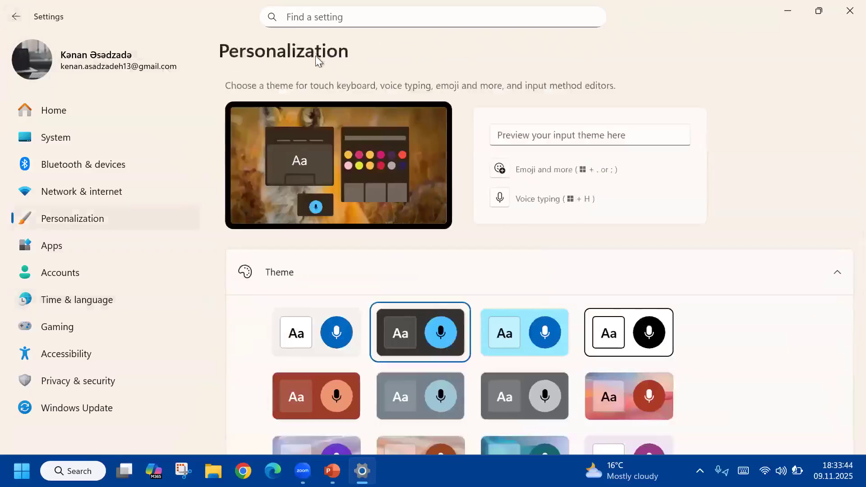
scroll(394, 288, down, 7)
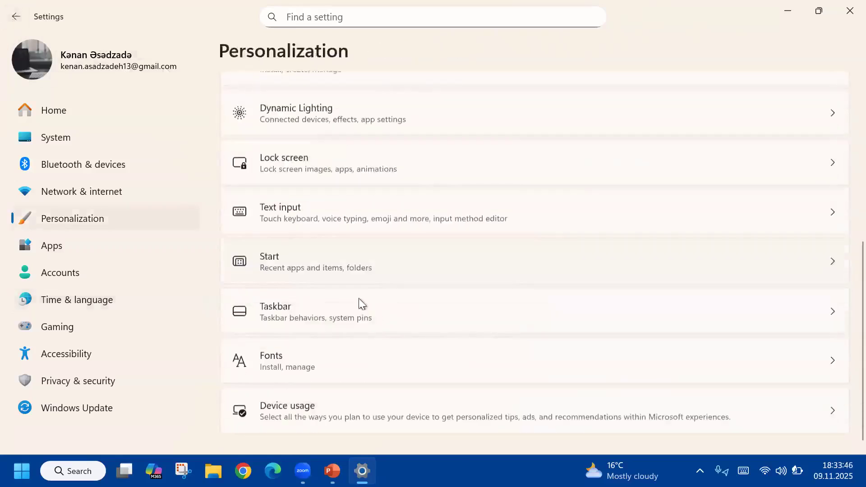
click(336, 258)
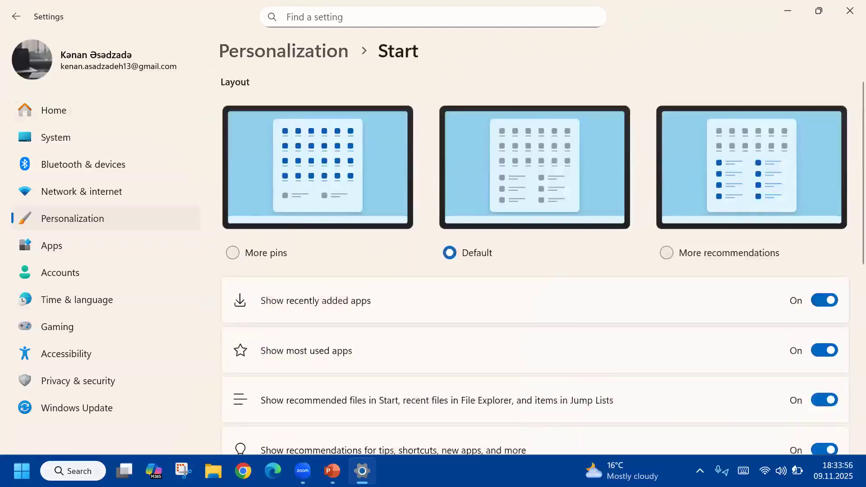
- View the current Start menu, set the Start layout to More pins, and check the menu again
key(super)
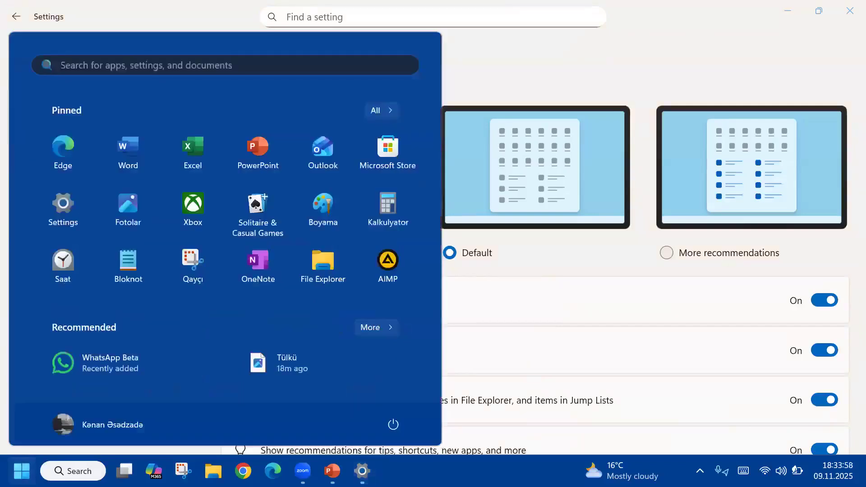
key(Escape)
click(232, 256)
key(super)
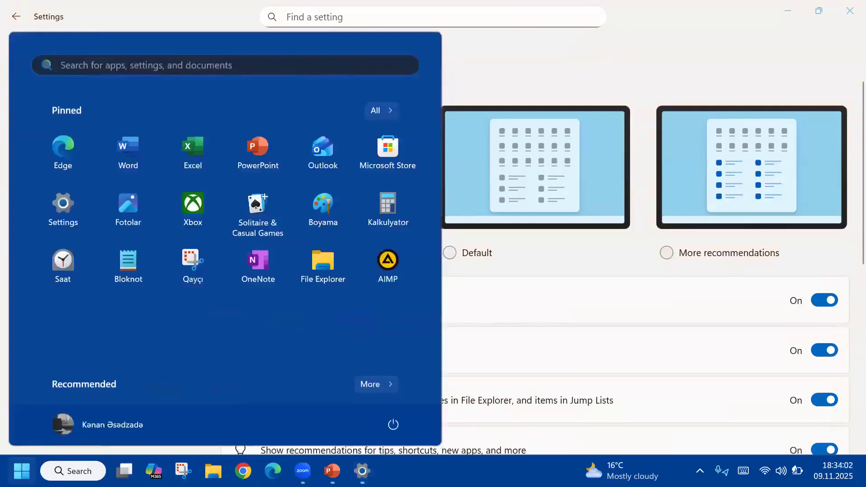
key(super)
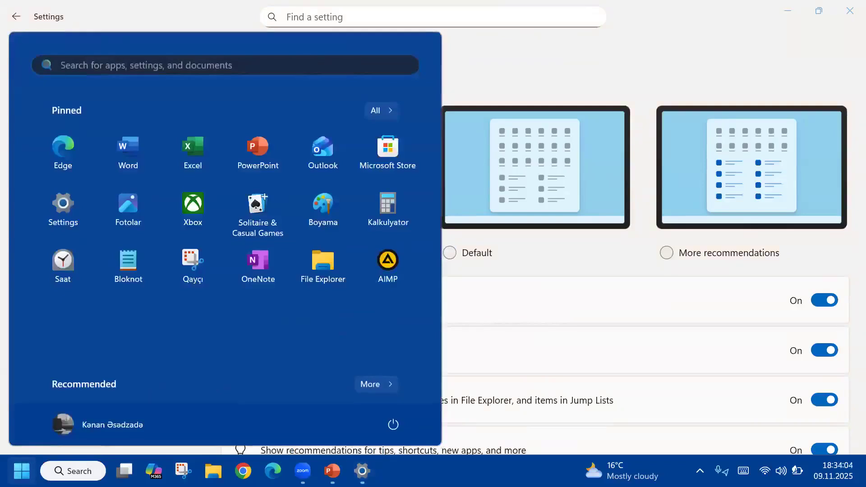
- Set the Start layout to More recommendations, view the Start menu, and close it
click(670, 253)
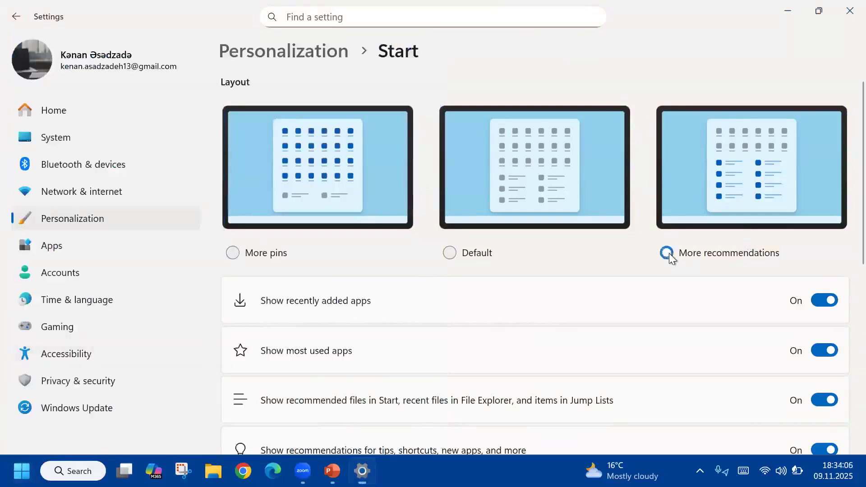
key(super)
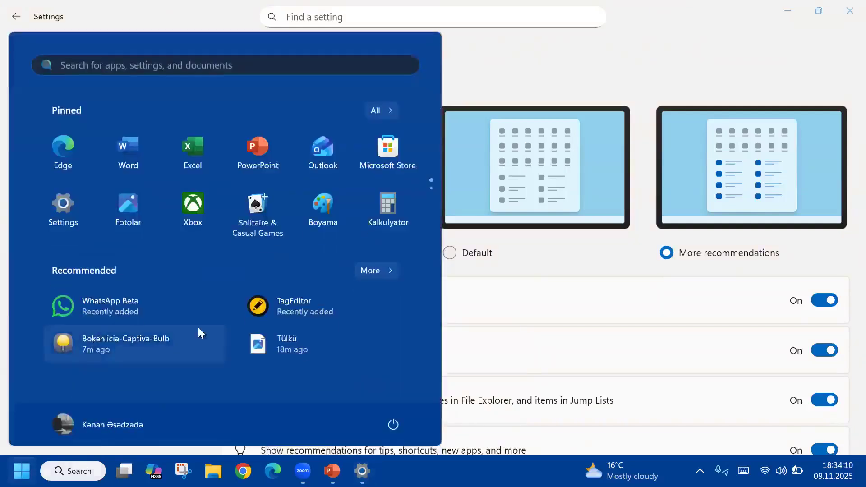
click(613, 277)
- Restore the Default Start layout, check the Start menu, and close it
click(447, 257)
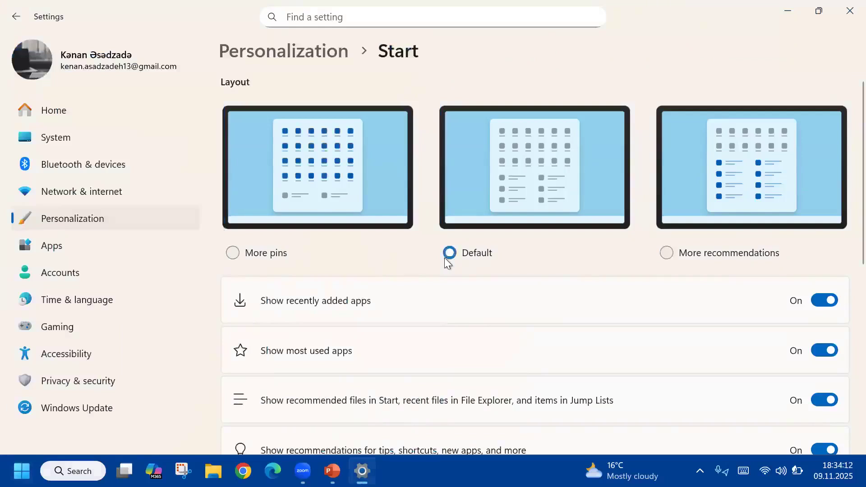
key(super)
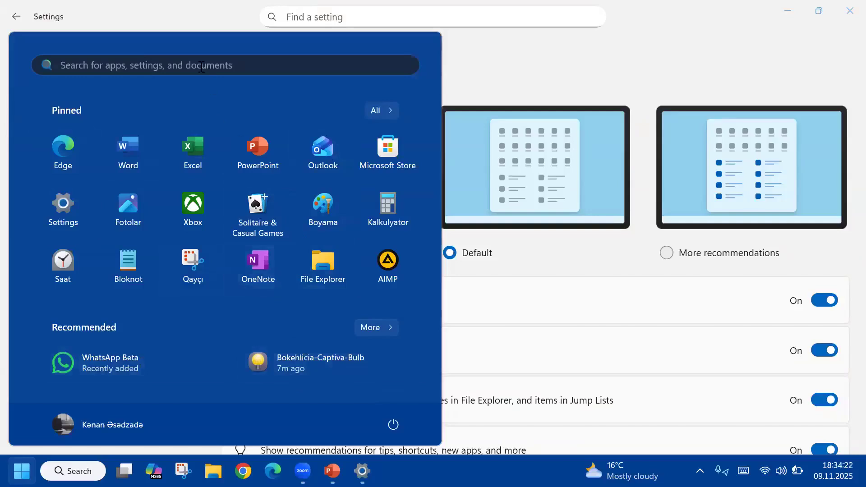
click(500, 66)
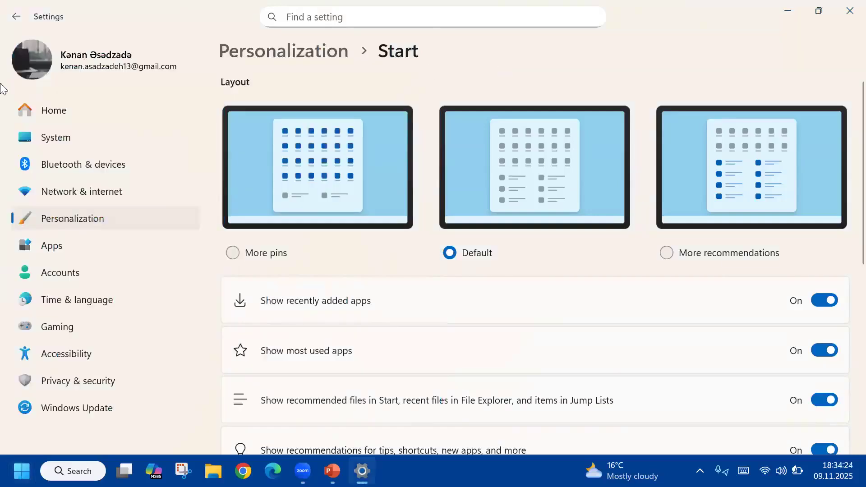
- Look over the remaining options on the Start page and return to the main Personalization page
scroll(419, 397, down, 2)
scroll(413, 399, down, 3)
scroll(412, 399, up, 5)
click(17, 17)
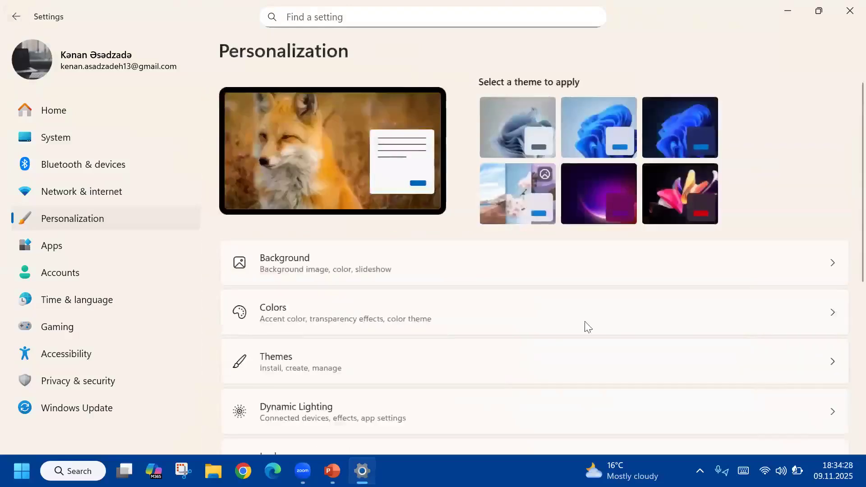
- Open the Taskbar settings page from Personalization
scroll(582, 330, down, 5)
scroll(567, 331, down, 1)
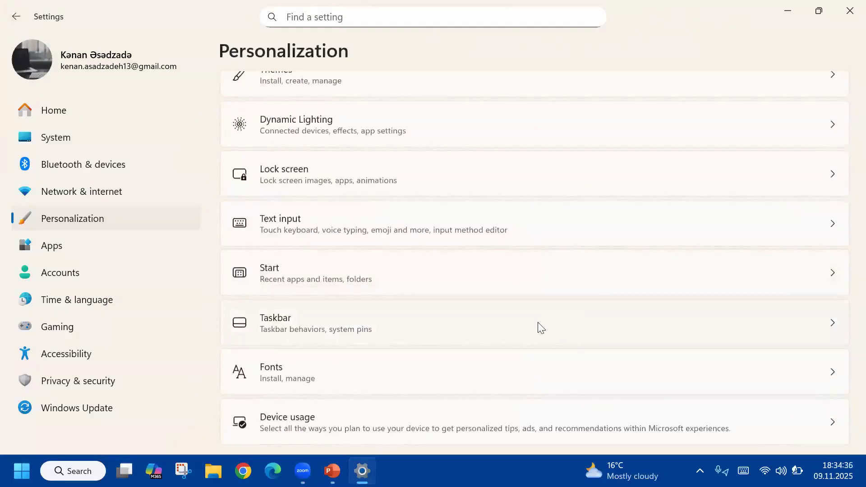
scroll(482, 319, down, 1)
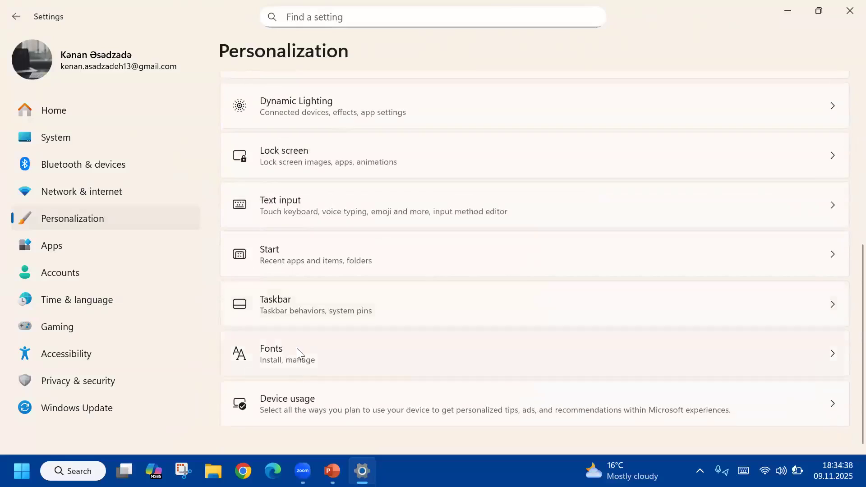
click(302, 307)
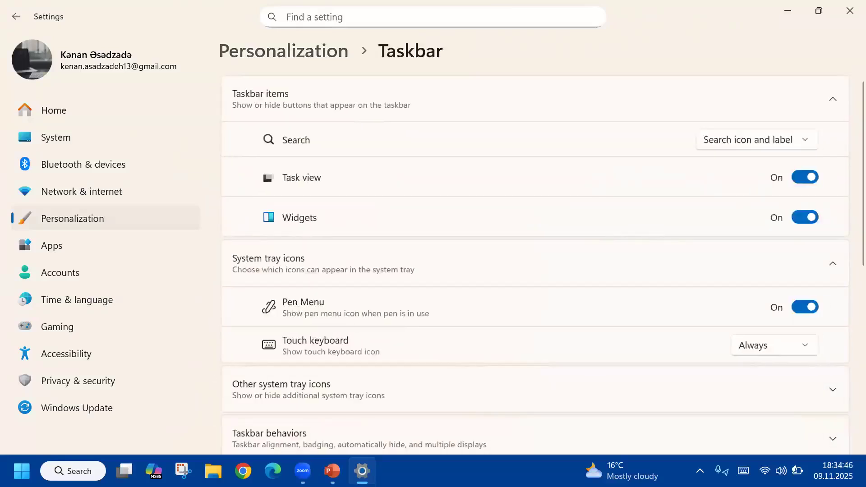
- Switch to the PowerPoint slide show, look over the Fonts and Start slides, and minimize it to return to Settings
mouse_move(333, 471)
click(357, 391)
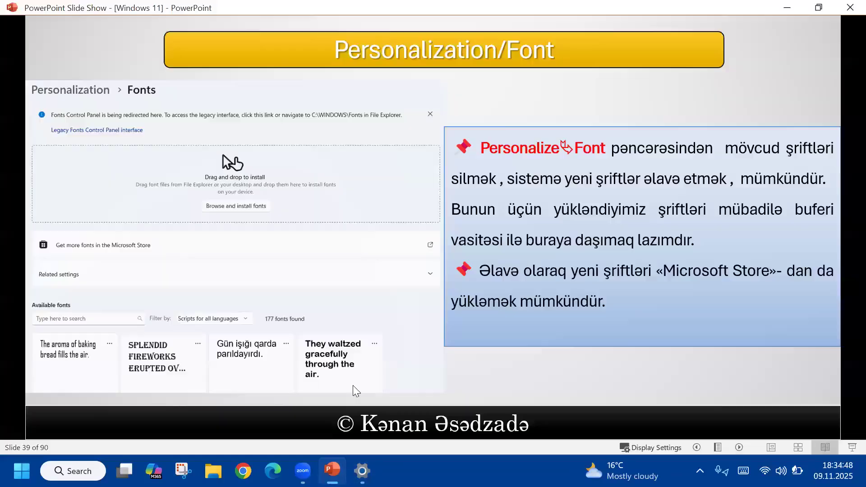
scroll(509, 297, down, 2)
scroll(509, 297, up, 1)
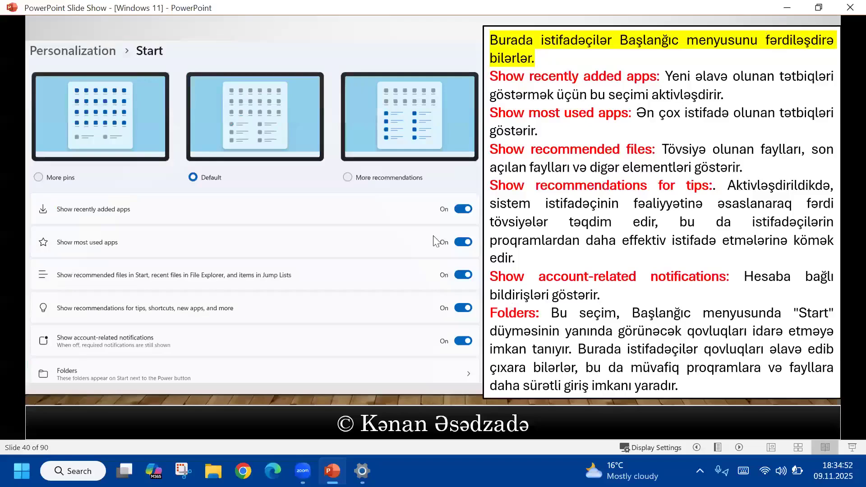
scroll(732, 77, up, 1)
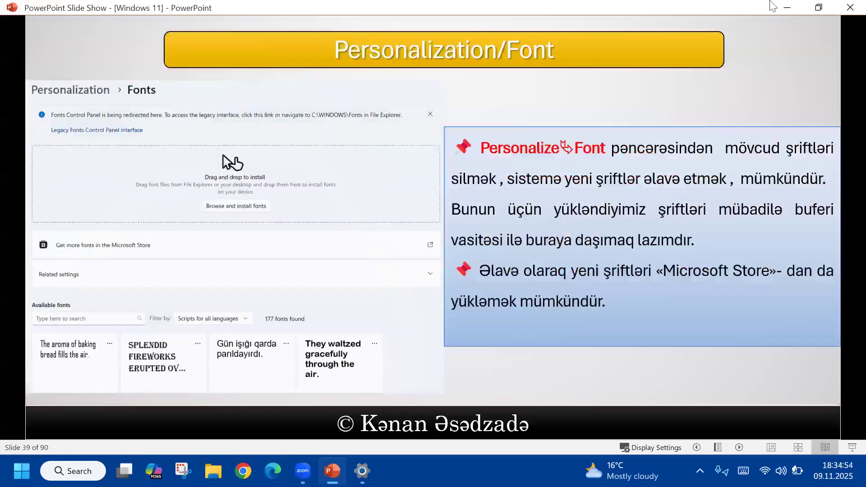
click(788, 8)
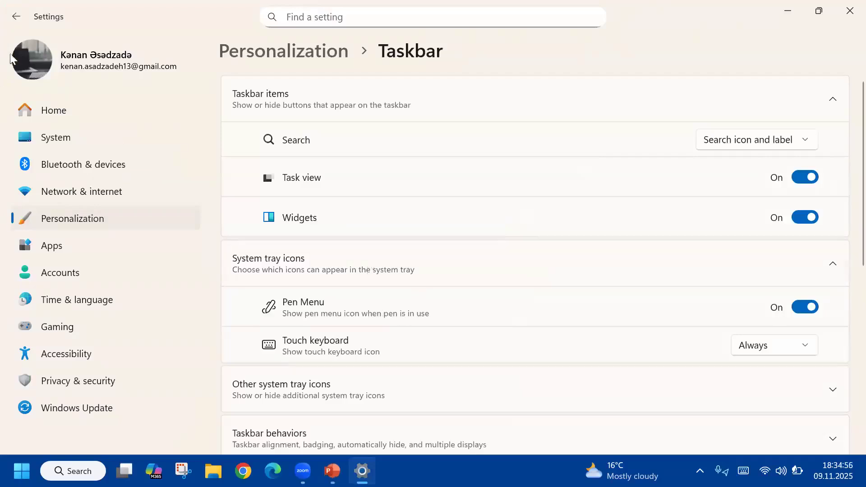
- Uninstall the Bauhaus 93 font from the available fonts on the Personalization Fonts page
click(294, 57)
scroll(345, 275, down, 5)
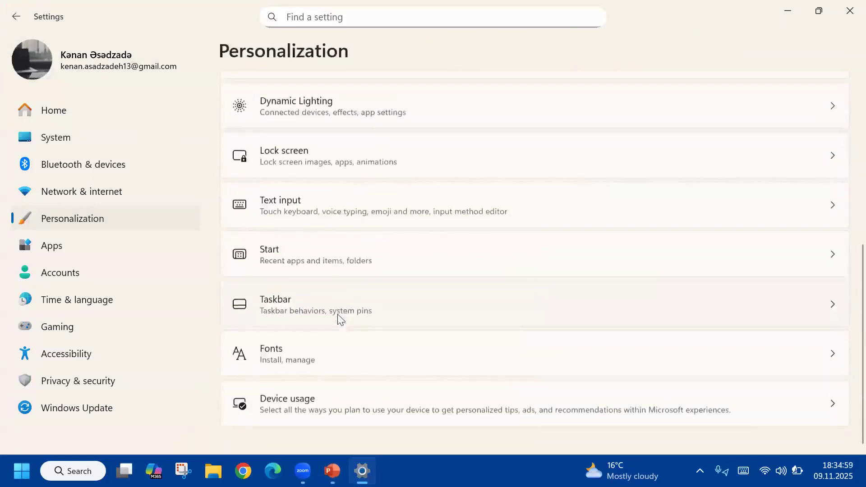
click(270, 362)
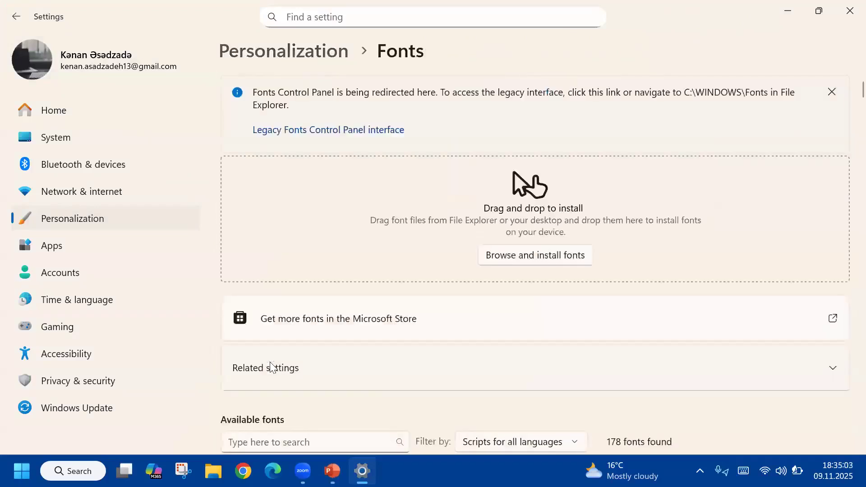
scroll(518, 316, down, 8)
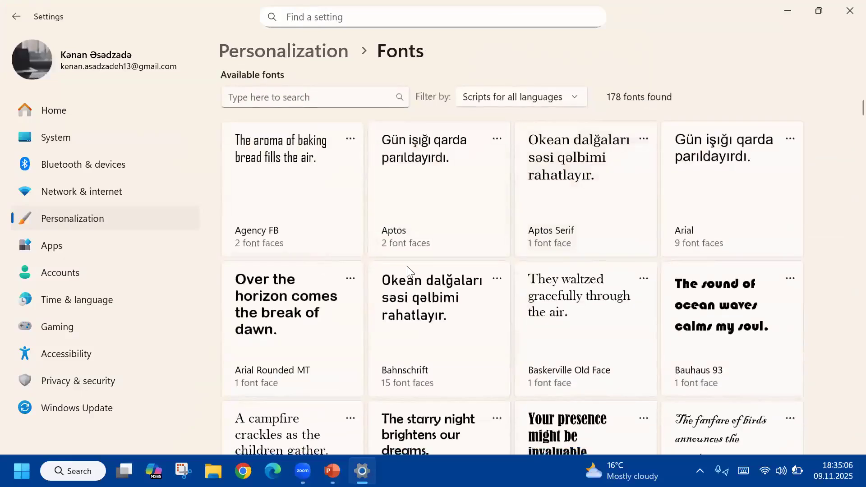
click(790, 279)
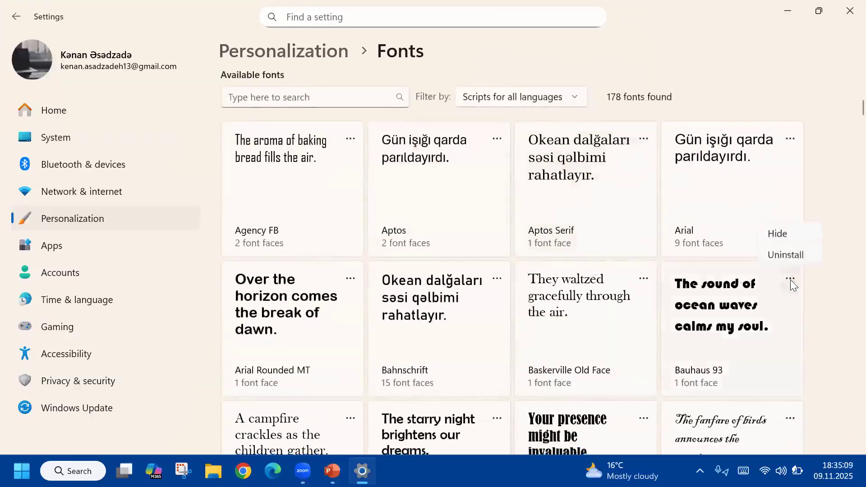
click(790, 250)
click(394, 272)
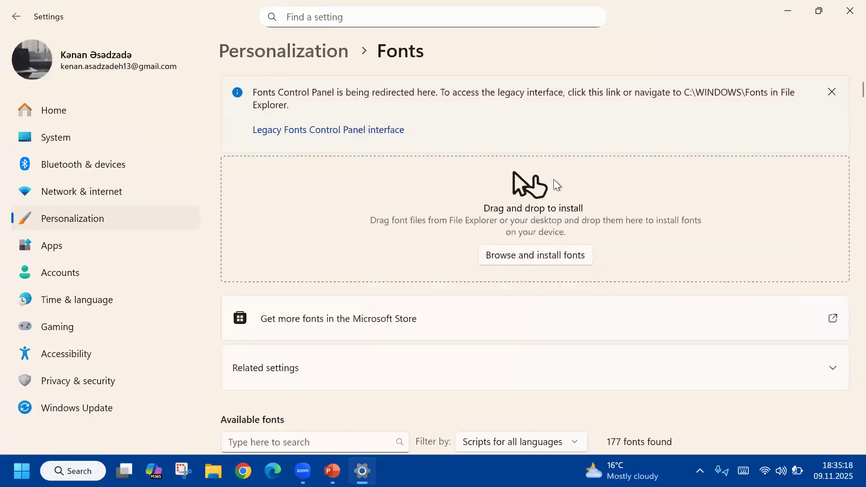
scroll(326, 270, down, 2)
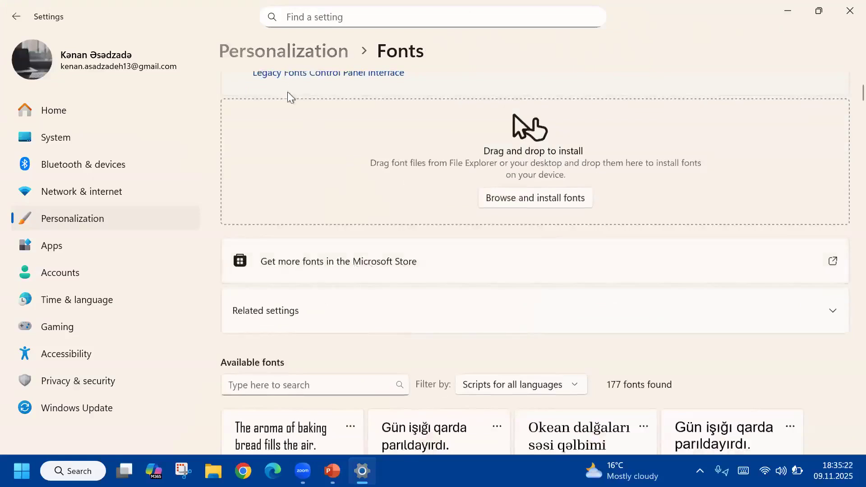
- Review the Device usage options in Personalization and return to the main Personalization page
click(281, 50)
scroll(397, 326, down, 5)
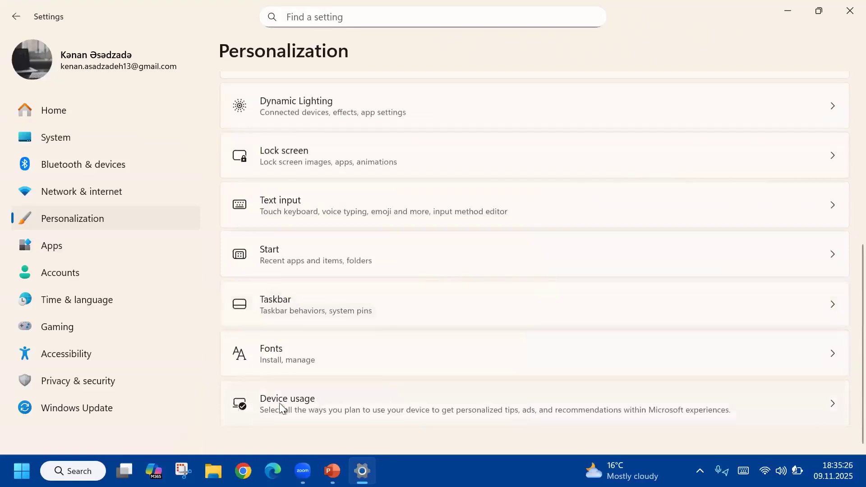
click(334, 404)
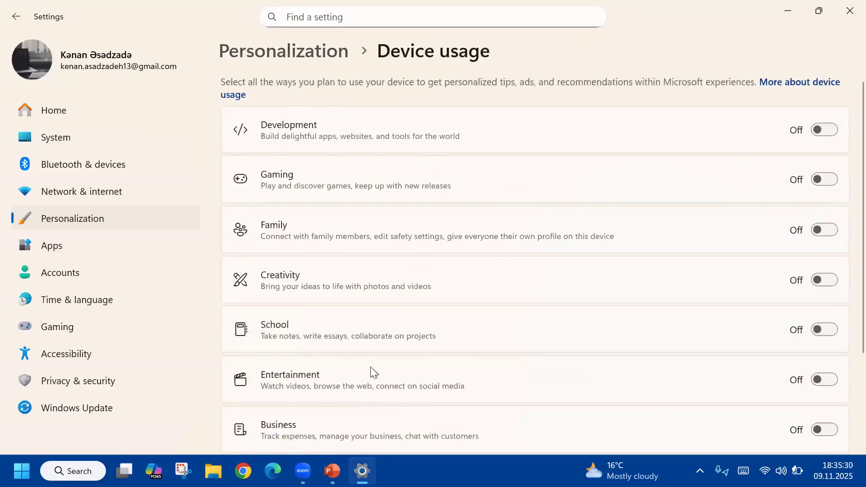
scroll(373, 370, down, 3)
scroll(428, 384, up, 3)
click(16, 17)
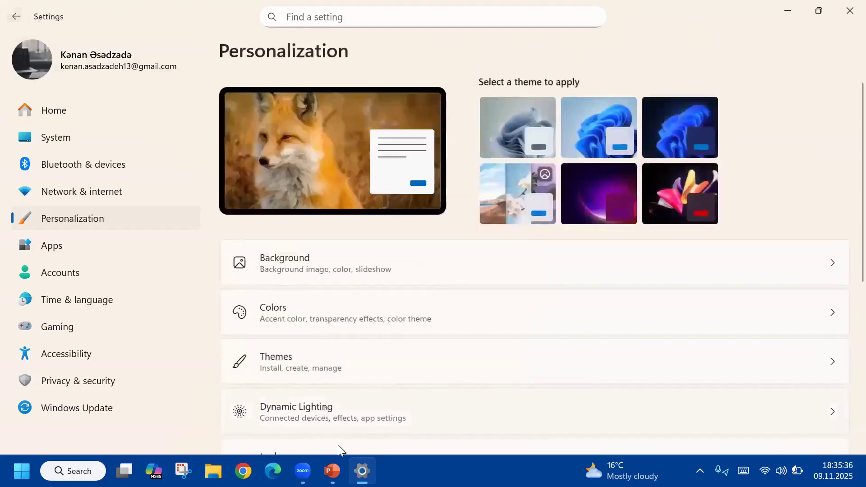
- Switch to the PowerPoint slide show and advance to the Taskbar overview slide
click(332, 471)
key(Right)
key(Right)
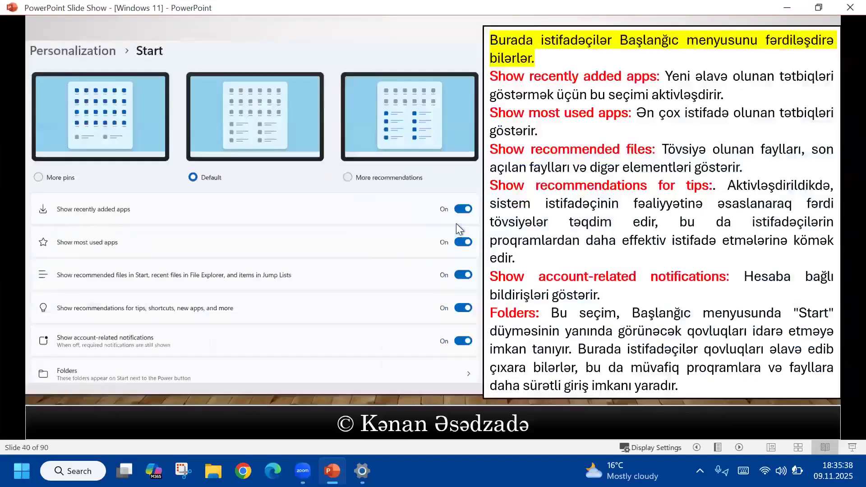
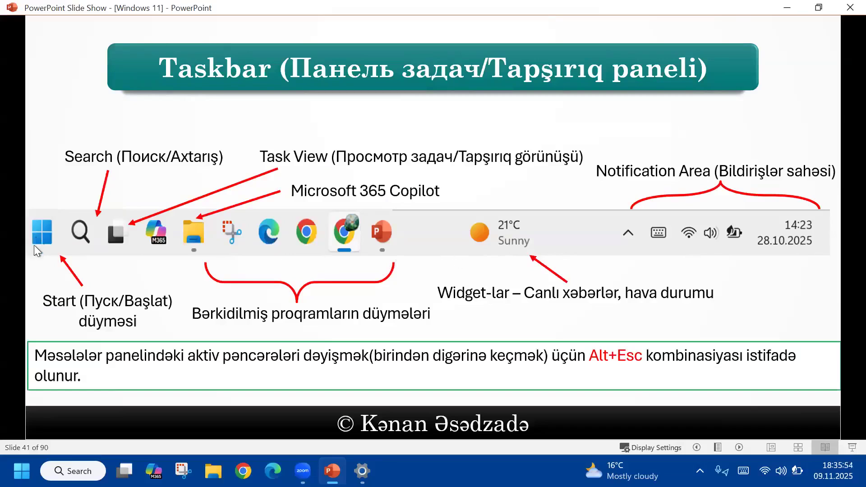
- Demonstrate opening and closing the Start menu over the slide show
click(22, 471)
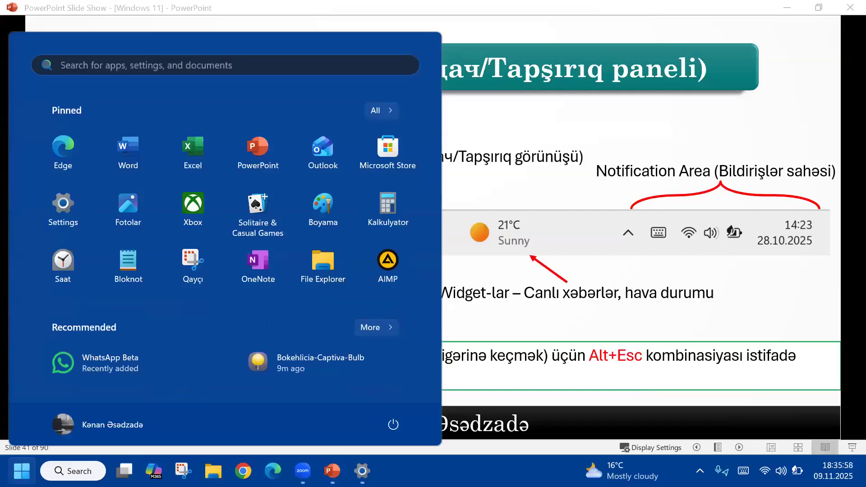
key(super)
key(super)
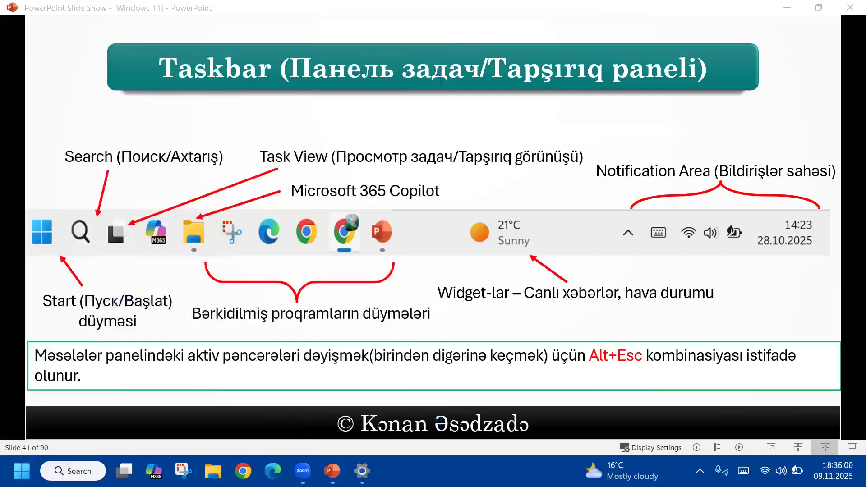
key(super)
- Bring up Windows Search twice and dismiss it, and show and close the Task View of open windows
key(super+s)
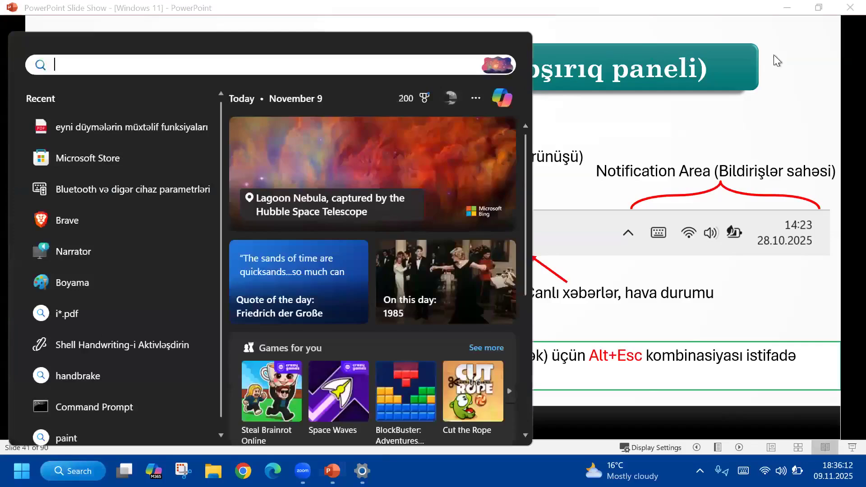
click(774, 57)
key(super+s)
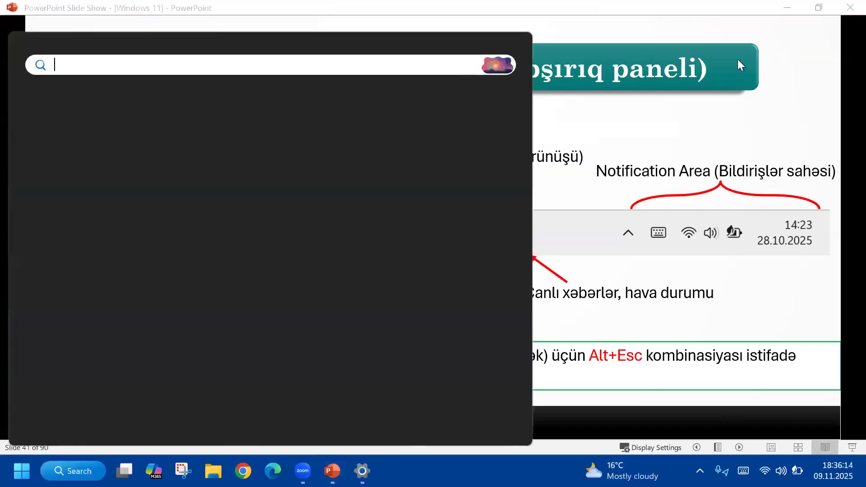
click(800, 62)
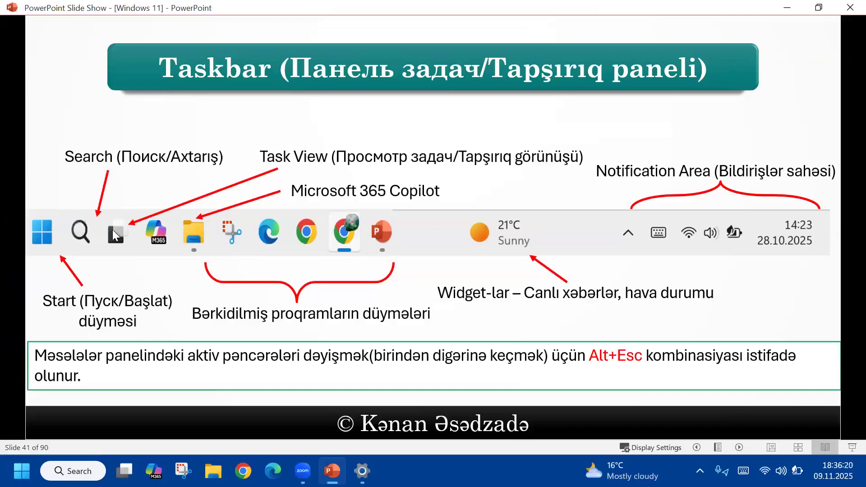
click(124, 471)
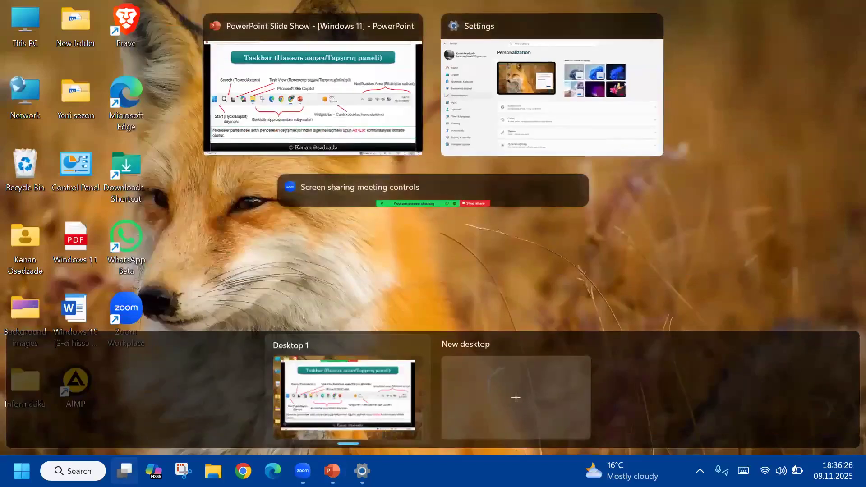
click(124, 471)
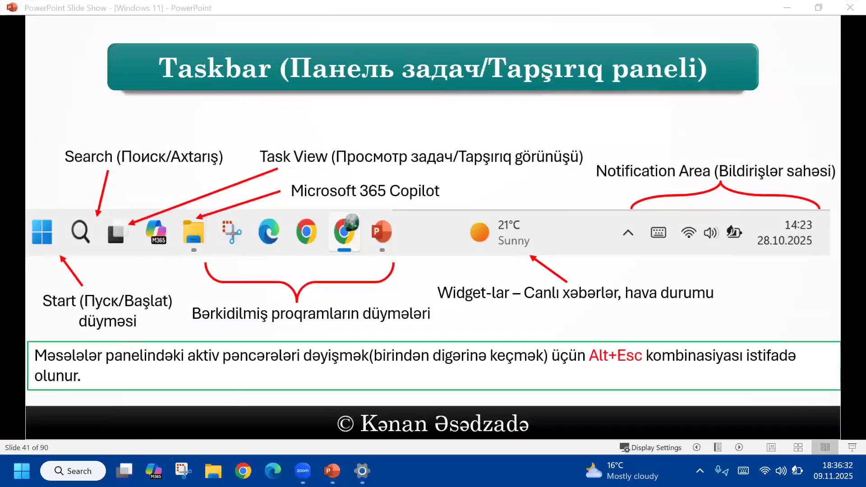
- Open Microsoft 365 Copilot, and return to the PowerPoint slide show at the slide describing the taskbar elements
click(153, 471)
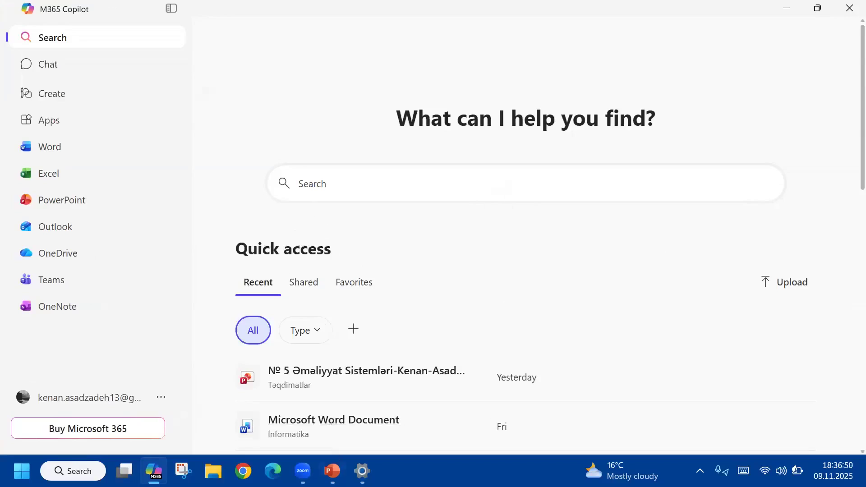
mouse_move(332, 472)
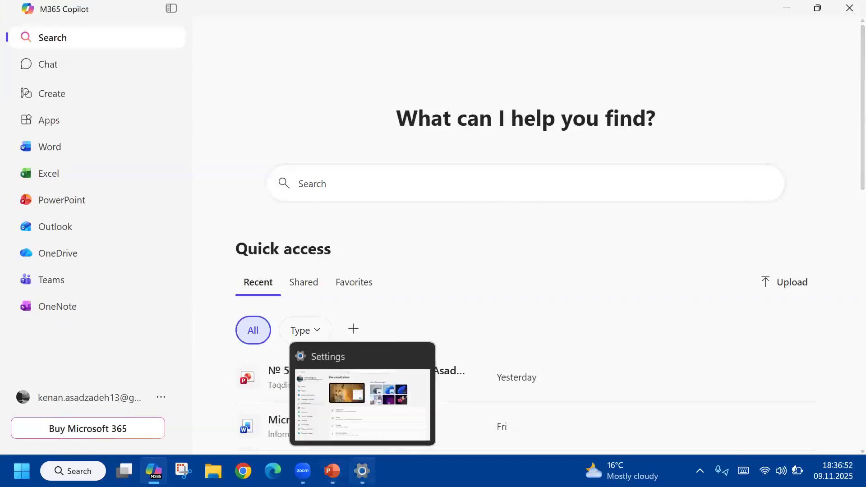
click(333, 471)
click(381, 304)
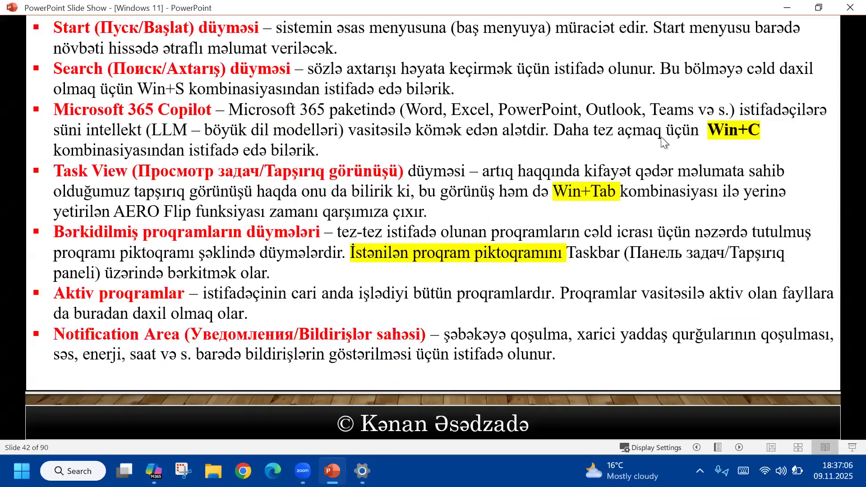
- Bring Microsoft 365 Copilot back up over the slide show
key(super+c)
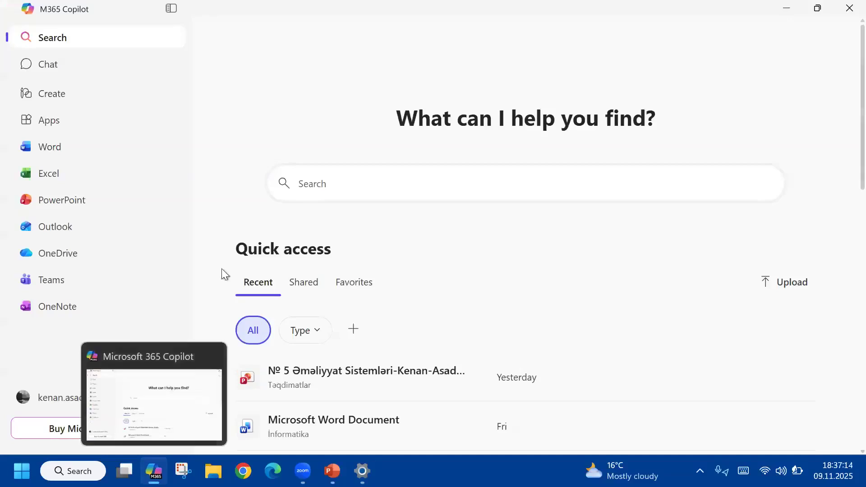
mouse_move(154, 471)
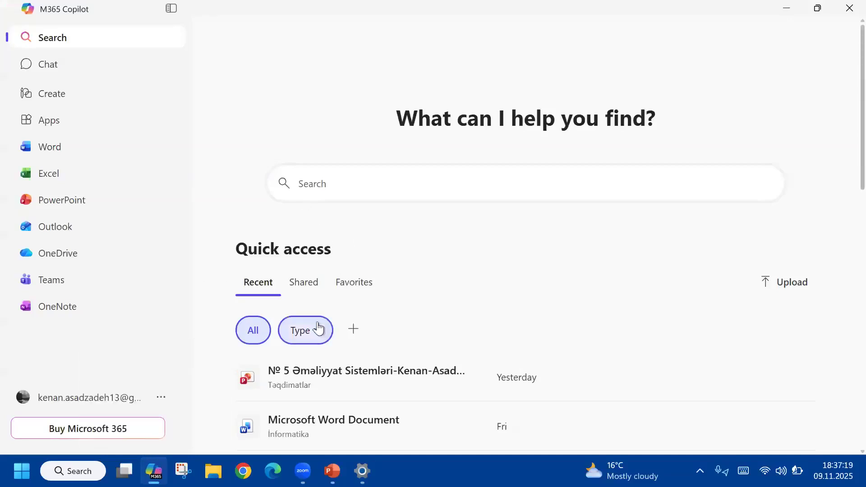
- Open and close the Copilot pane in Microsoft Edge, minimize Edge, and close Microsoft 365 Copilot
click(273, 471)
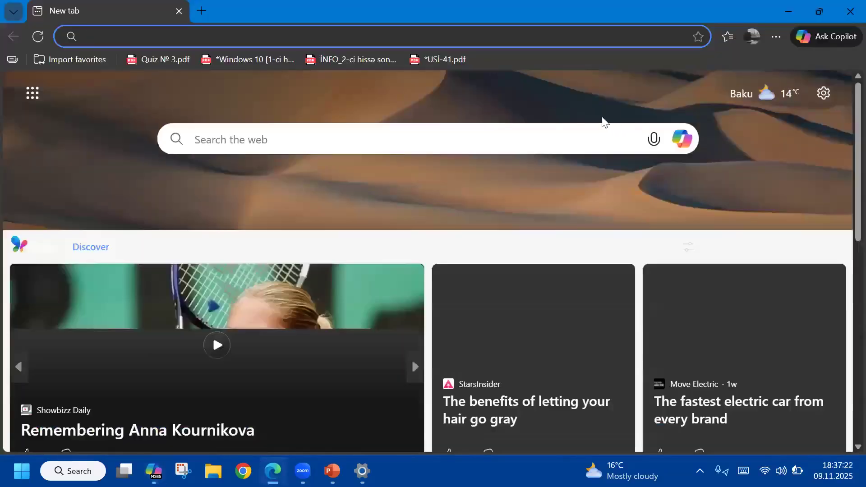
click(815, 38)
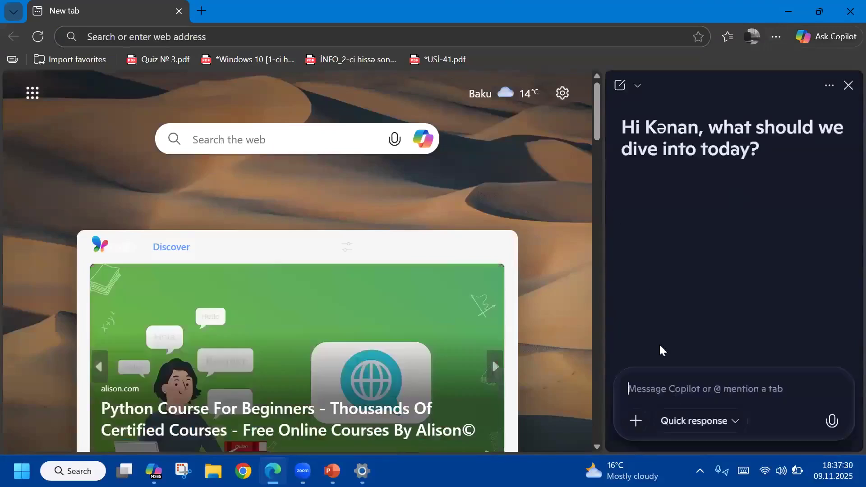
click(836, 43)
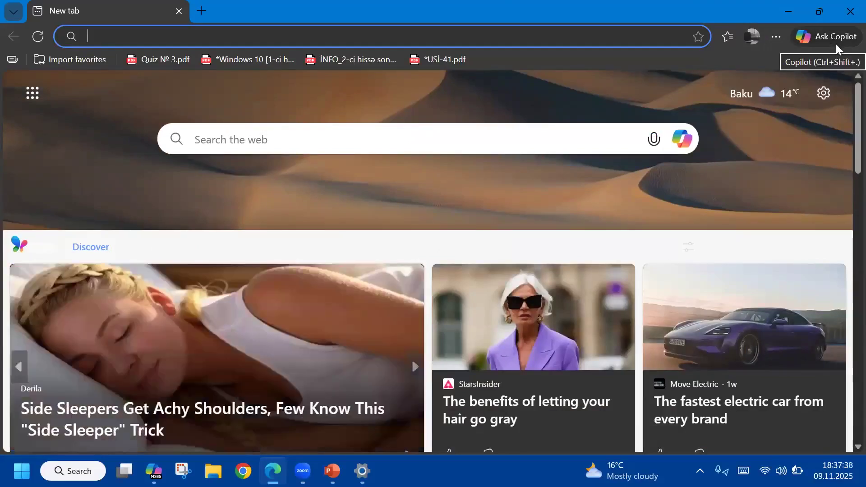
click(787, 10)
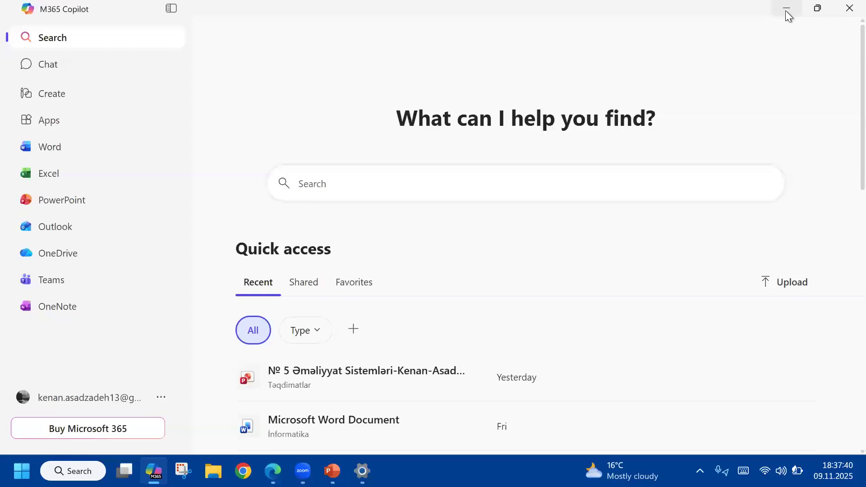
click(850, 8)
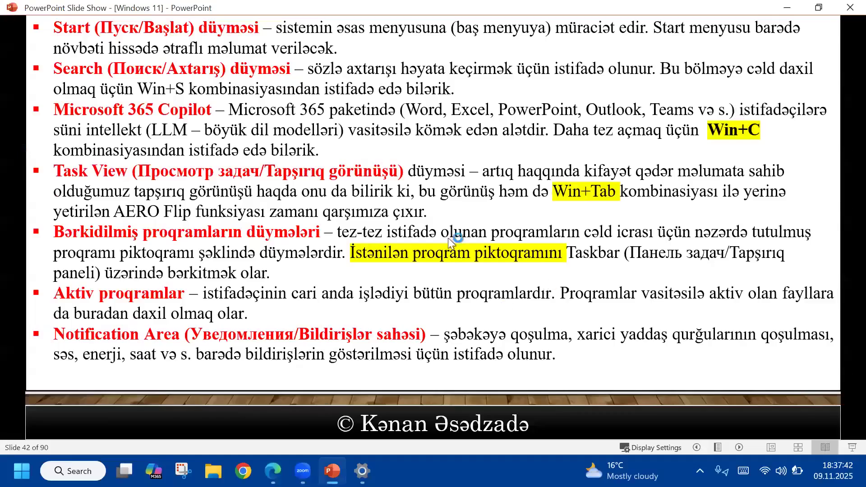
- Return to the slide with the labelled taskbar diagram, minimize the slide show, and close Settings to reveal the desktop
scroll(448, 239, up, 1)
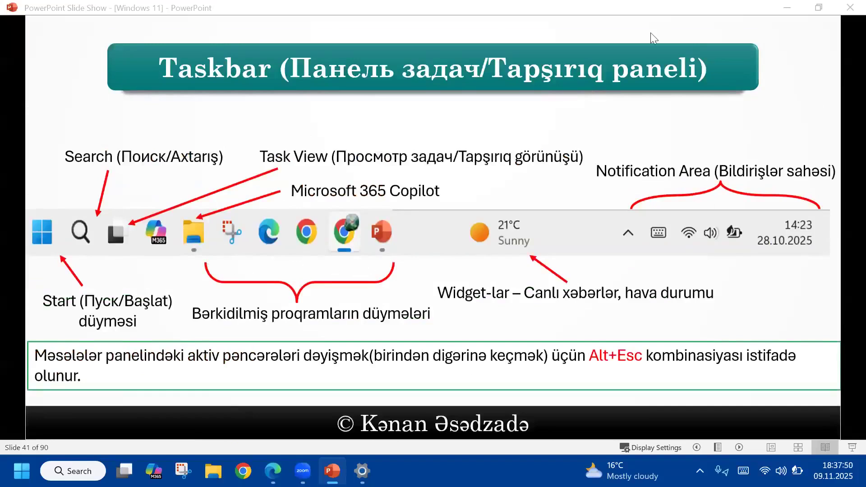
click(788, 8)
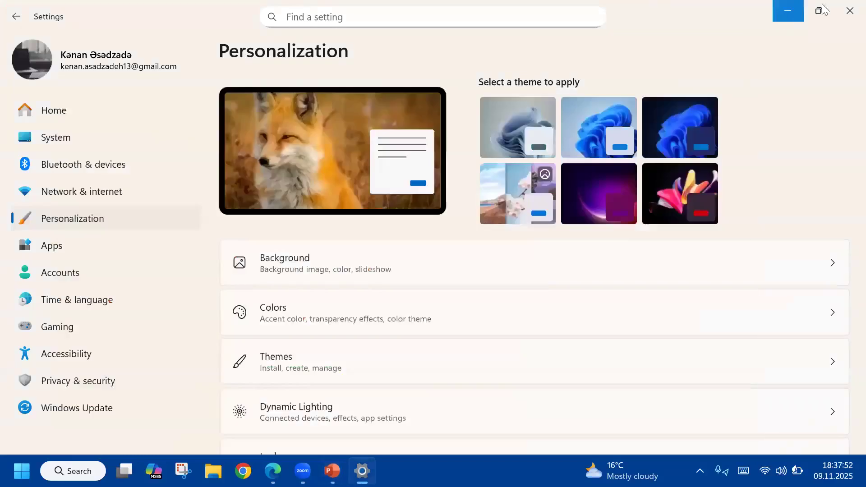
click(845, 6)
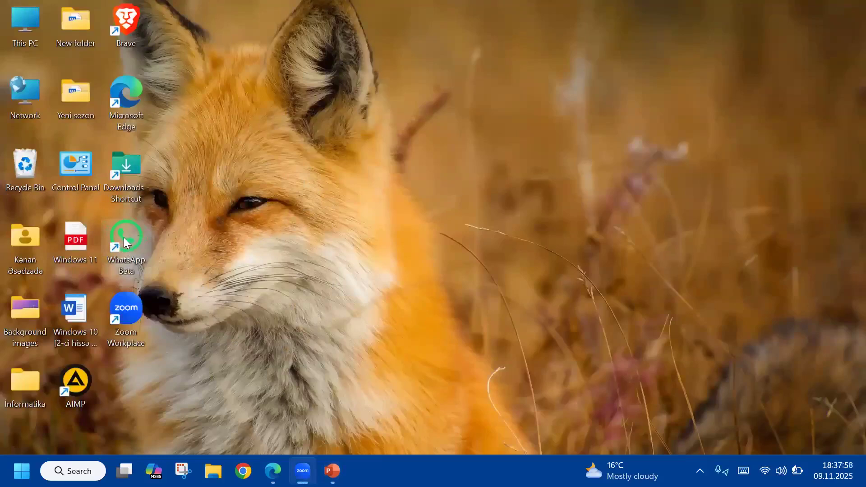
- Pin the WhatsApp Beta desktop shortcut to the taskbar
mouse_move(123, 234)
mouse_down()
mouse_move(145, 236)
mouse_move(321, 344)
mouse_move(366, 461)
mouse_move(133, 232)
mouse_up()
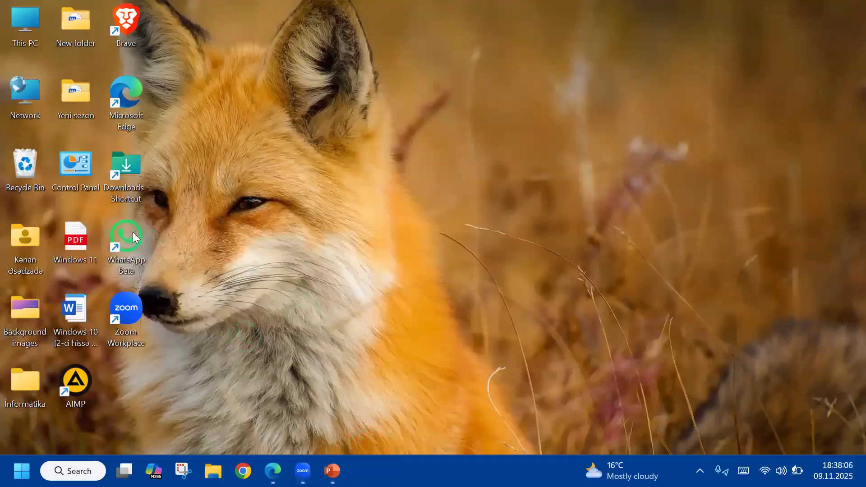
right_click(132, 232)
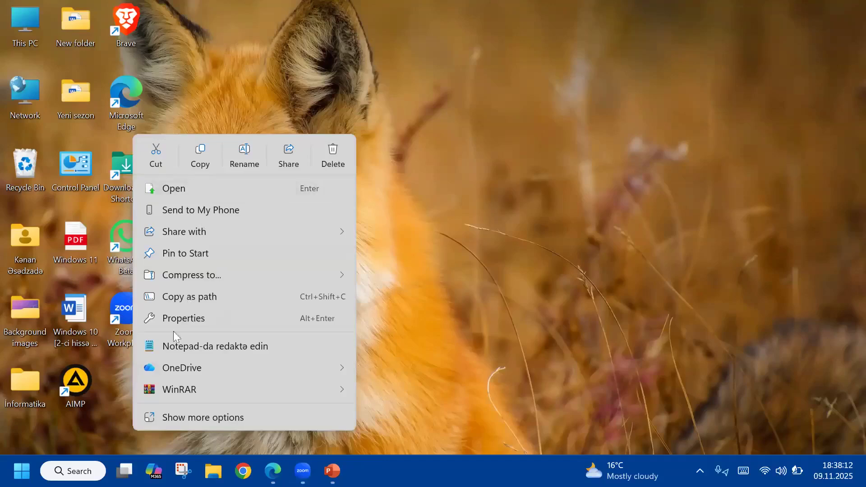
click(243, 420)
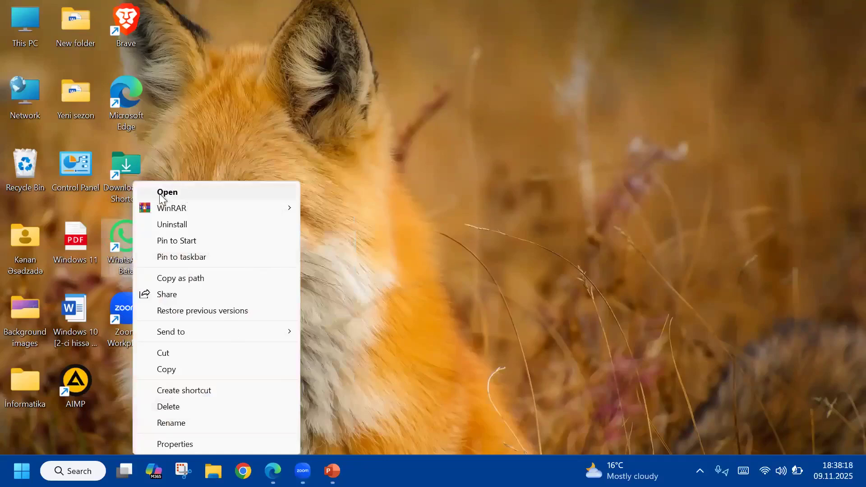
click(191, 256)
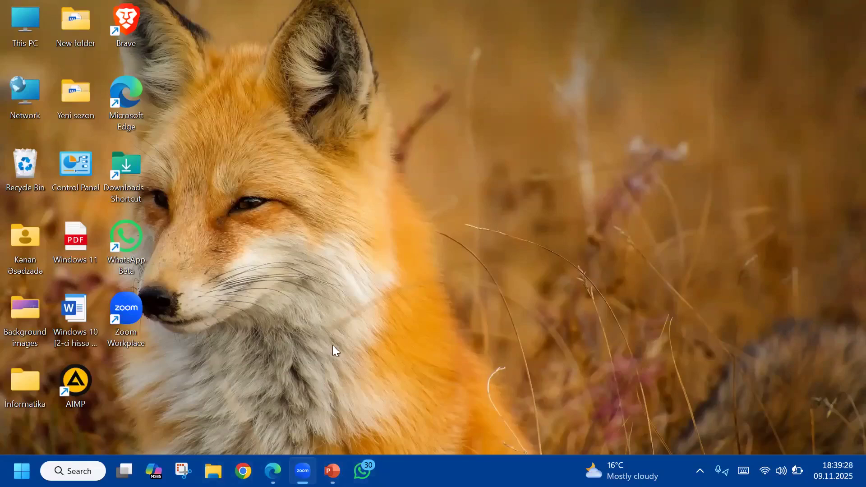
- Unpin Google Chrome from the taskbar
click(244, 471)
right_click(243, 471)
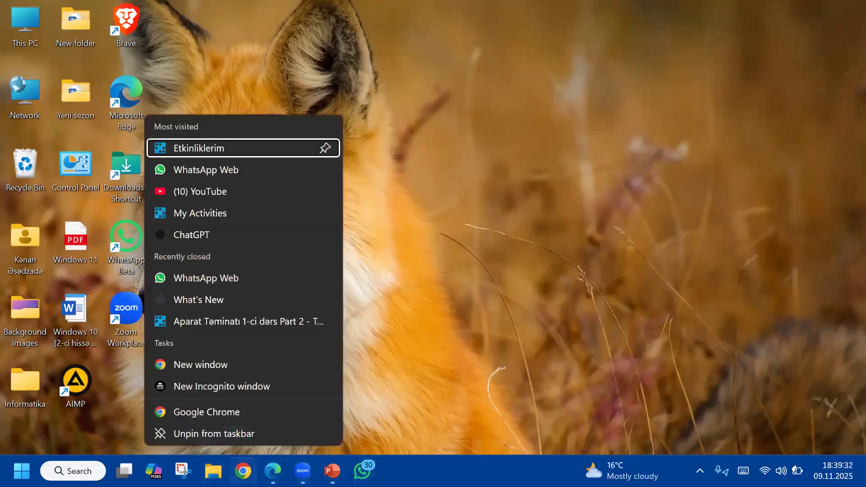
click(245, 434)
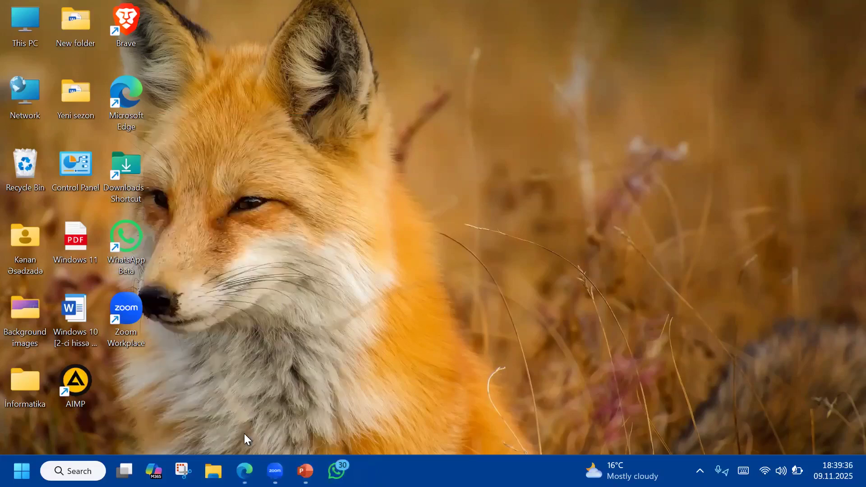
- Restore the PowerPoint slide show, cycle to the Microsoft Edge window, and switch back to the taskbar diagram slide
click(302, 472)
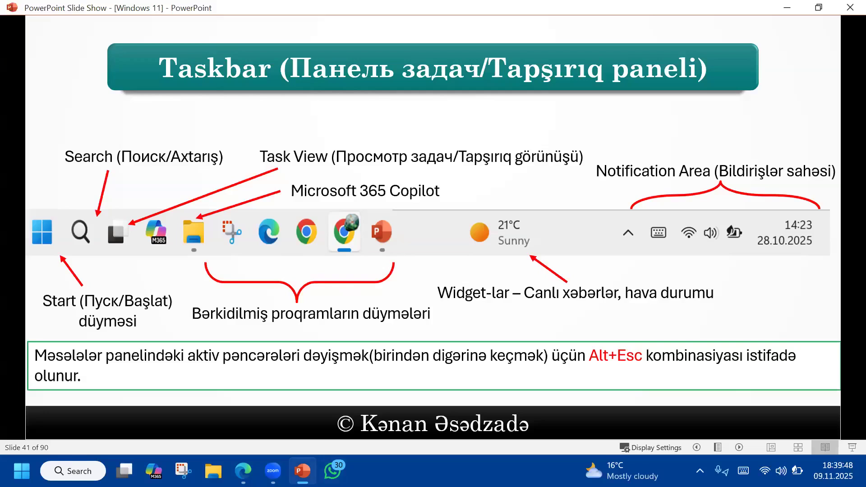
mouse_move(243, 470)
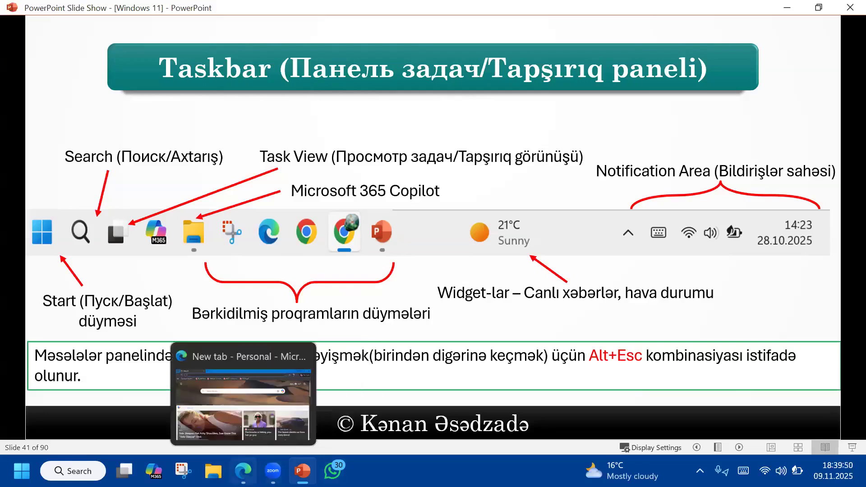
mouse_move(303, 471)
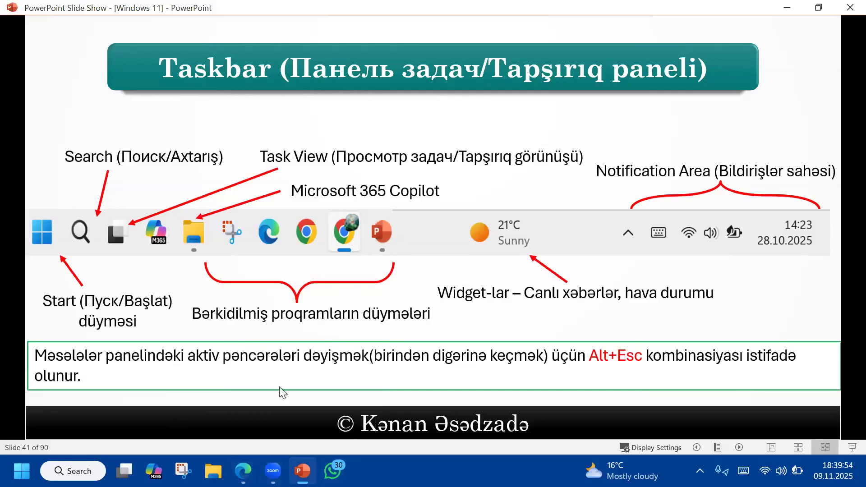
key(alt+Escape)
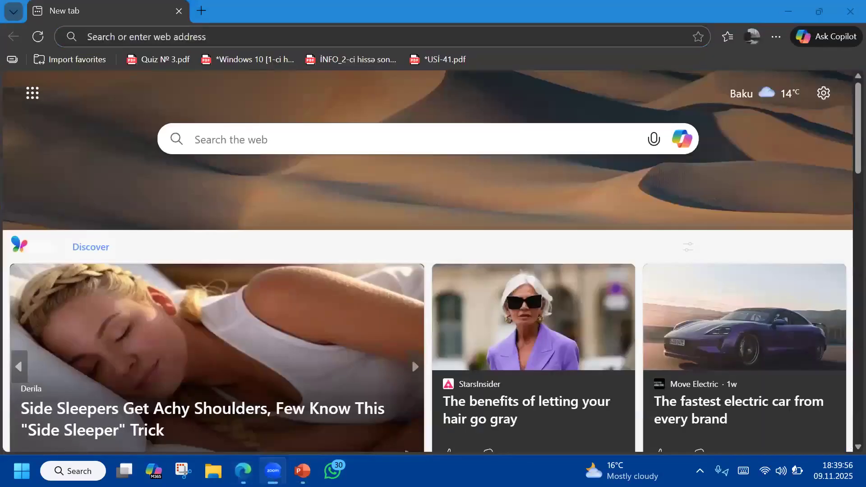
click(244, 472)
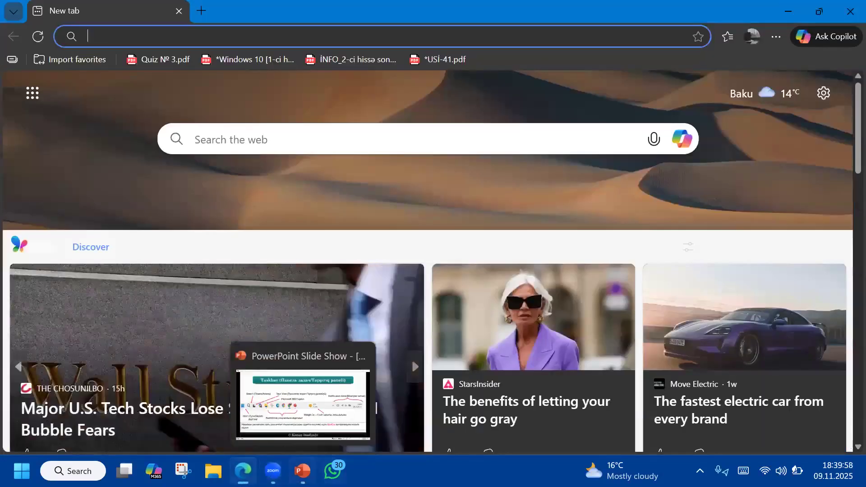
click(302, 471)
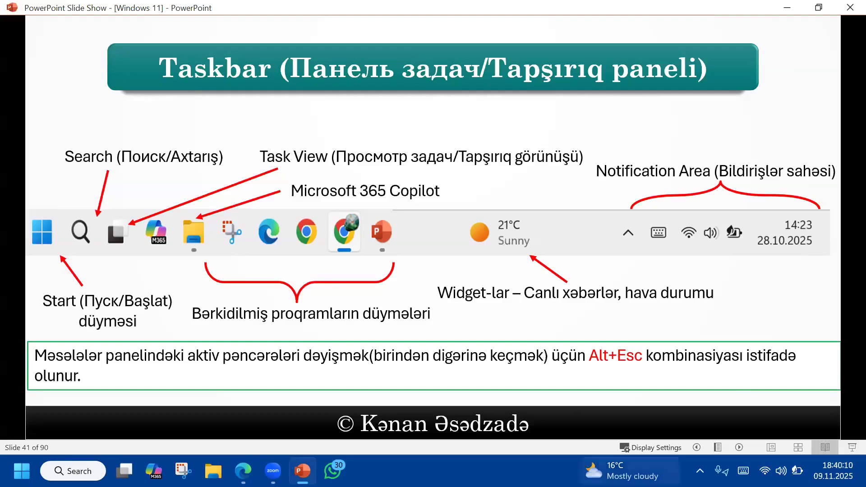
- Open the Widgets board from the weather widget, browse its cards and news feed, and close it
mouse_move(596, 469)
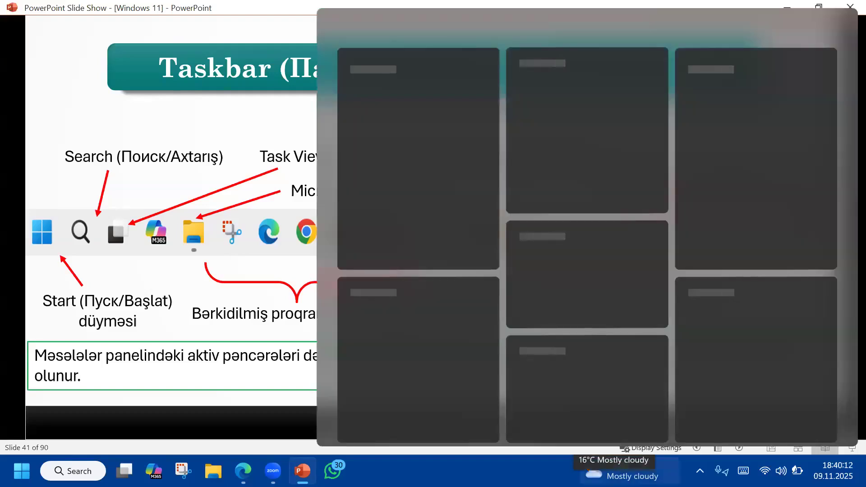
click(613, 470)
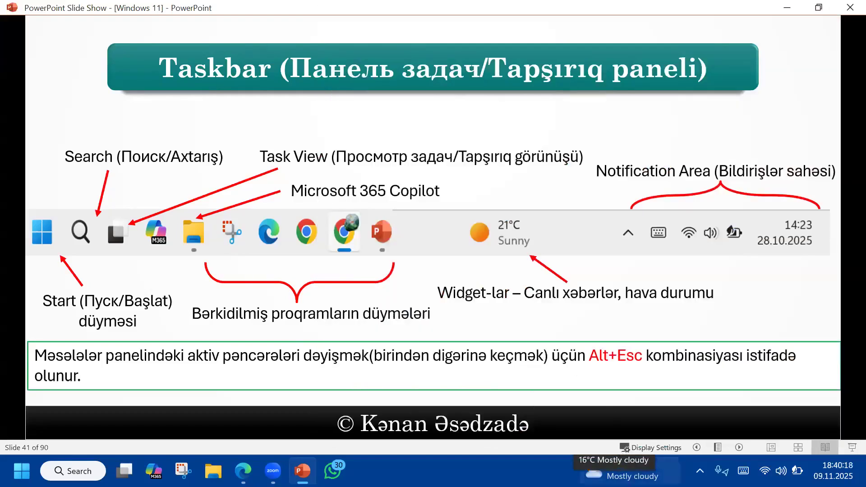
click(614, 477)
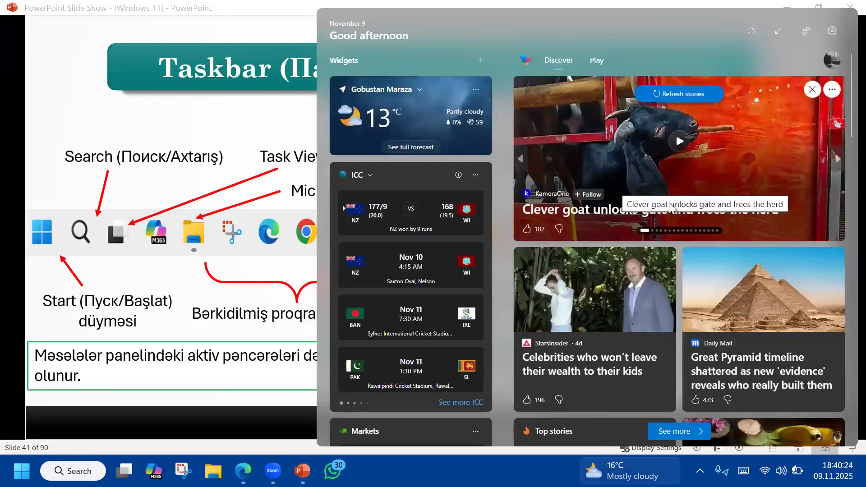
scroll(671, 207, down, 8)
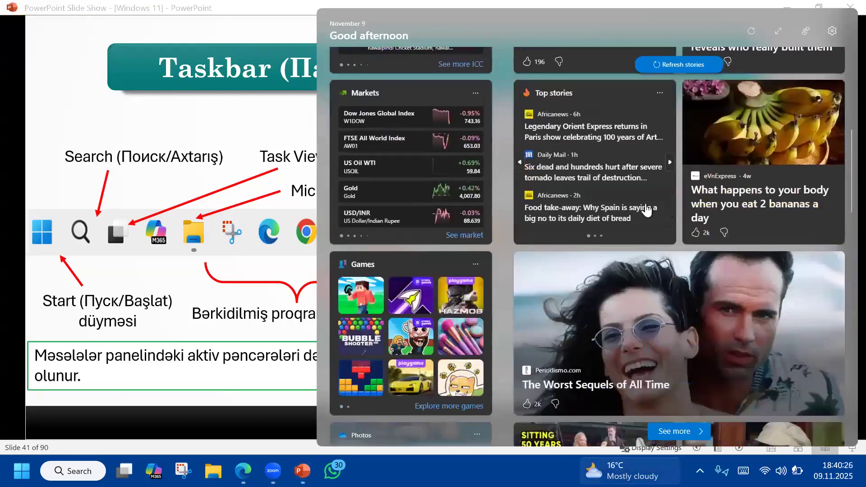
scroll(671, 209, down, 4)
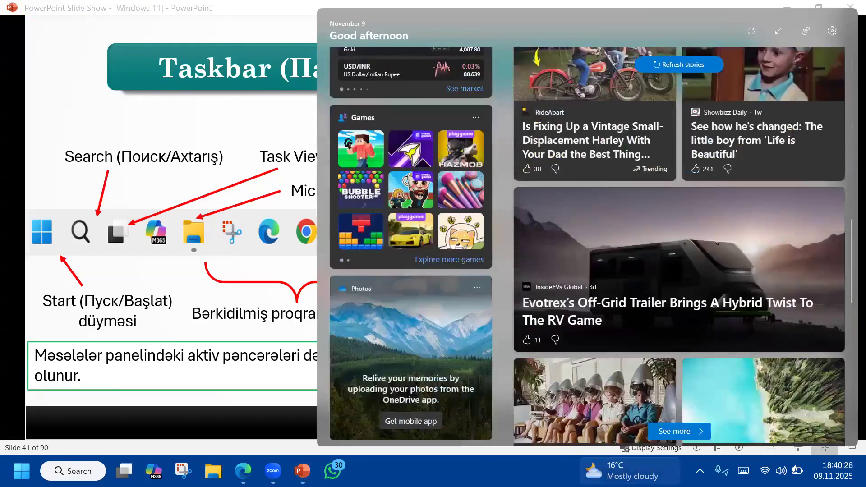
key(Escape)
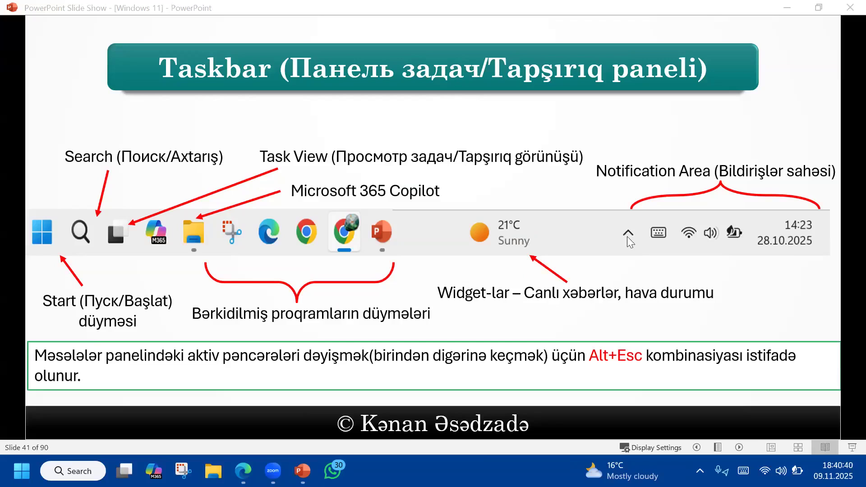
- Show the hidden notification area icons twice, dismissing them each time
click(700, 471)
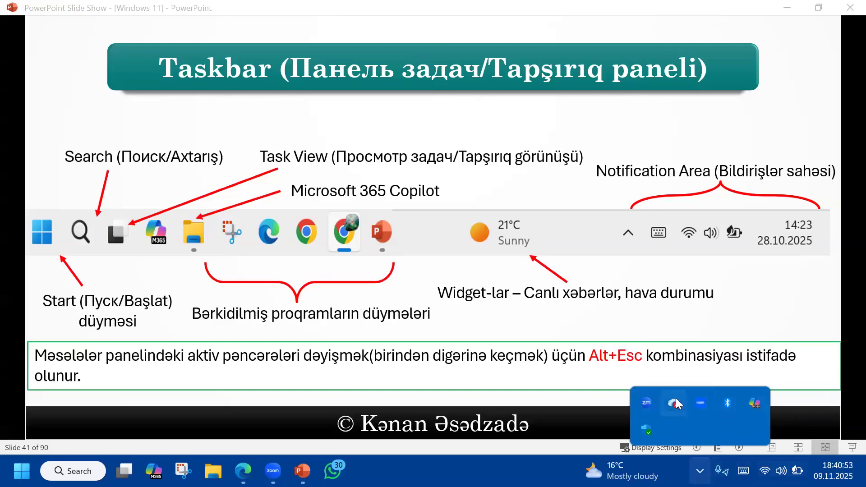
click(759, 449)
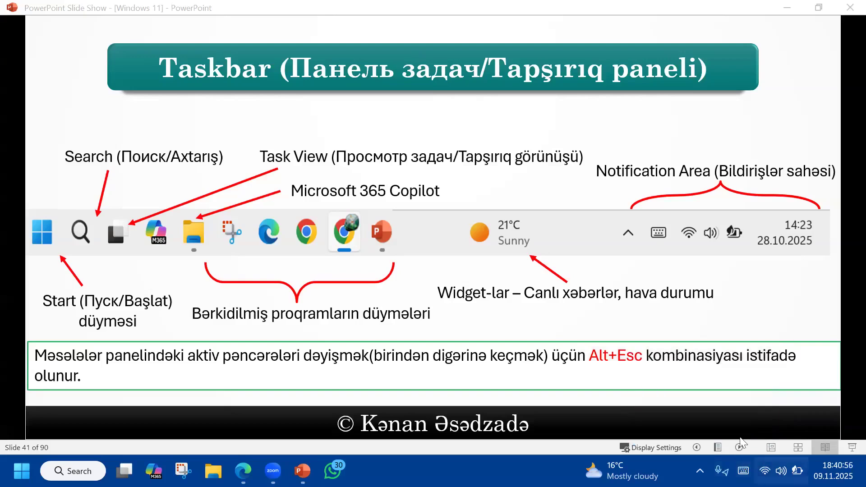
click(700, 471)
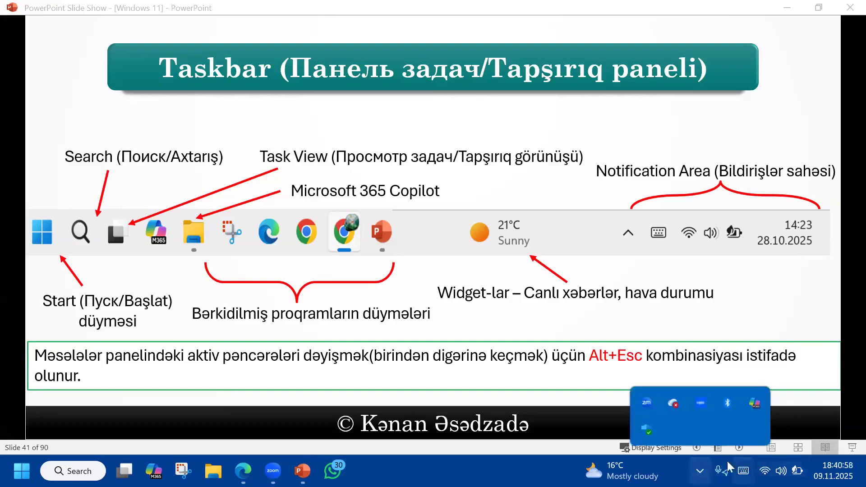
click(698, 442)
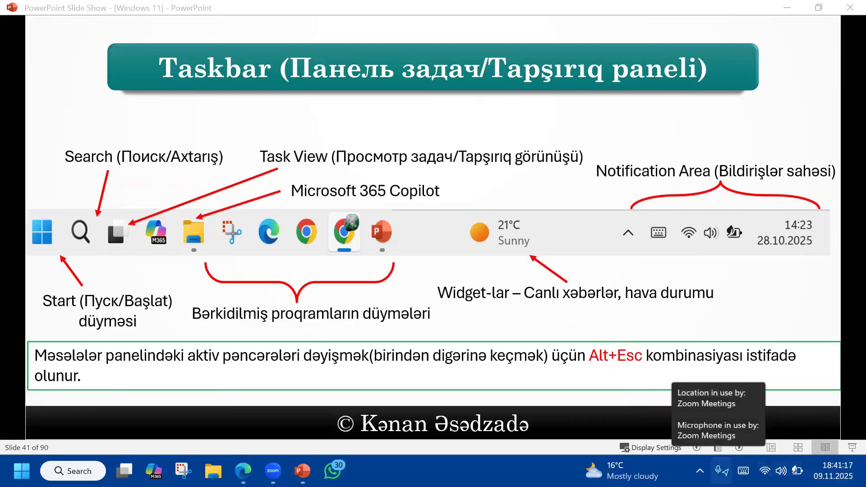
- Open the touch keyboard, choose the Small keyboard layout in its settings, and close the keyboard
click(744, 470)
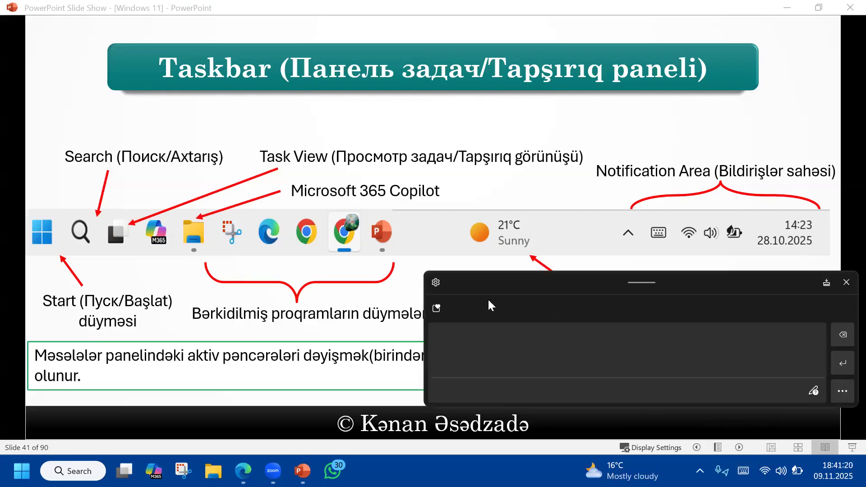
click(436, 283)
mouse_move(475, 316)
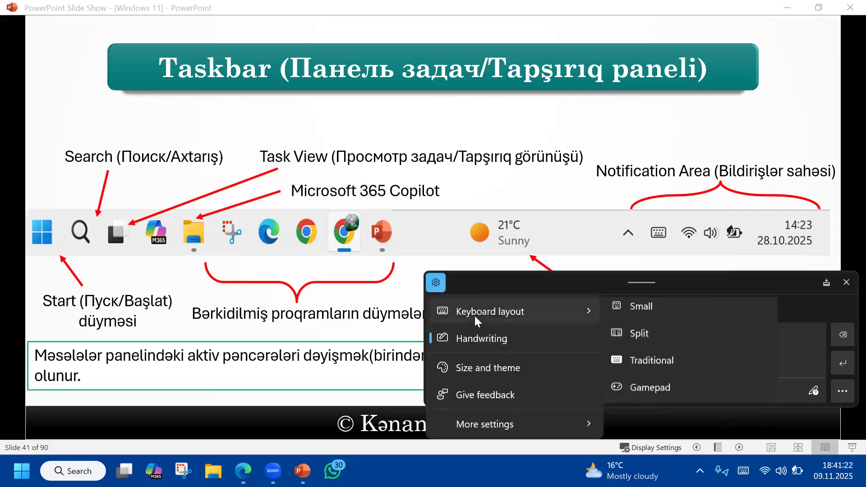
click(632, 315)
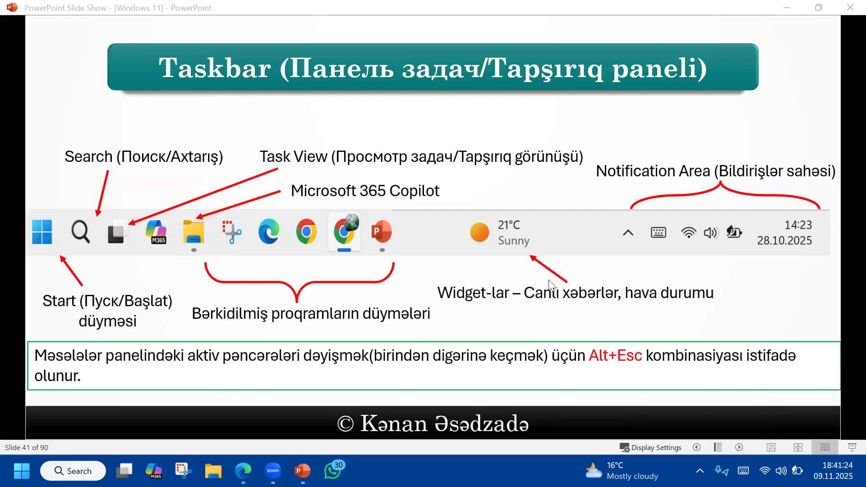
click(849, 296)
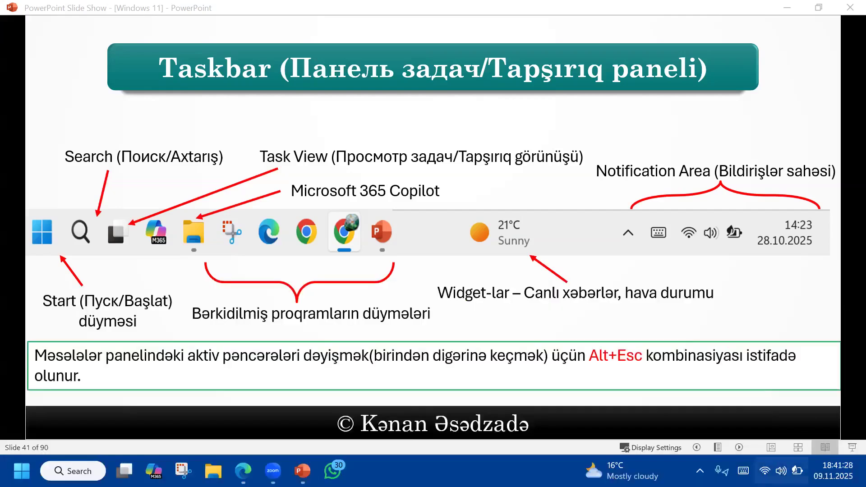
- Turn off Bluetooth in Quick Settings and close the flyout
click(766, 471)
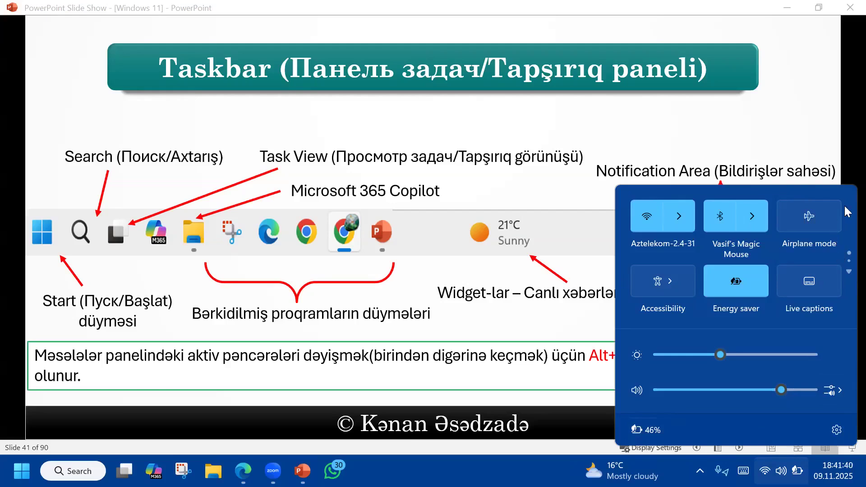
click(715, 209)
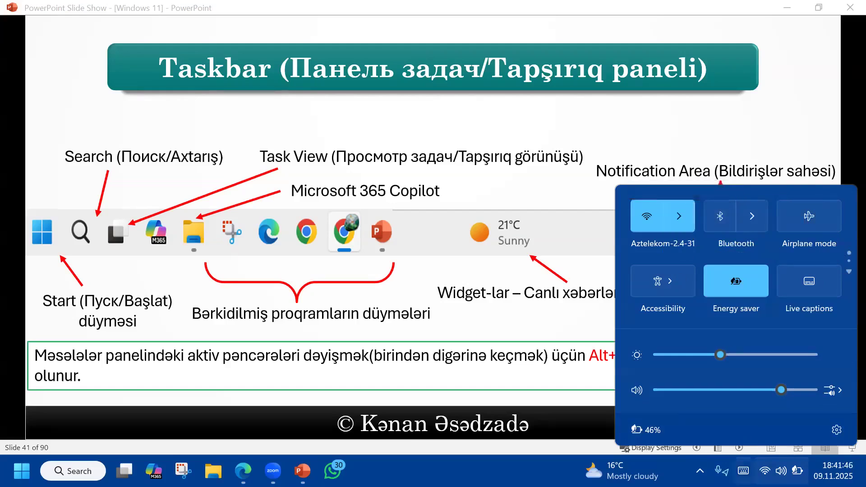
click(782, 471)
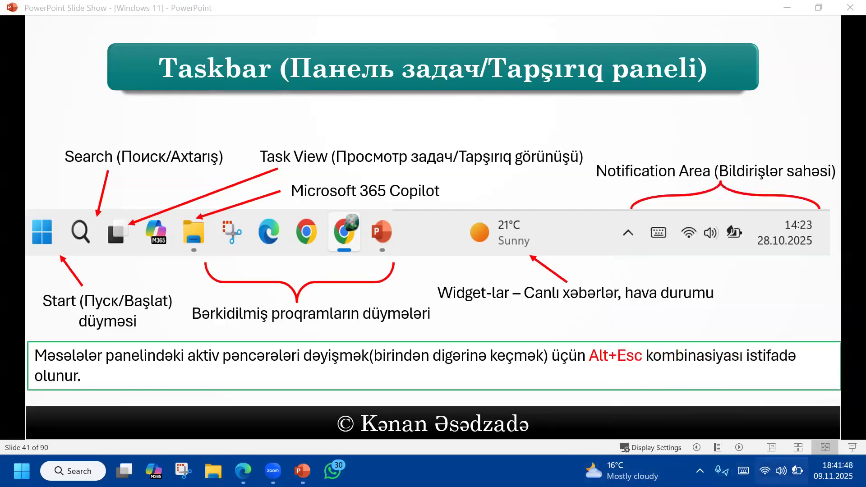
- Repeatedly show and hide Quick Settings, and open the notification center with the calendar
click(782, 472)
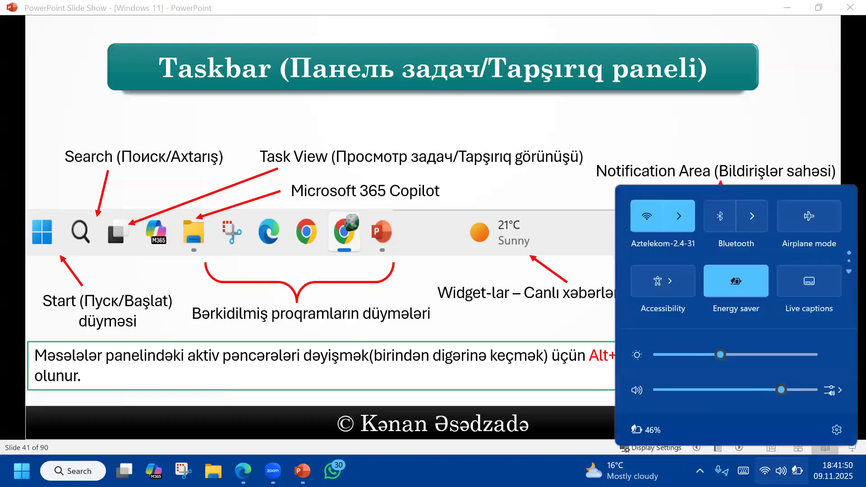
key(super+a)
key(super+a)
key(super+a)
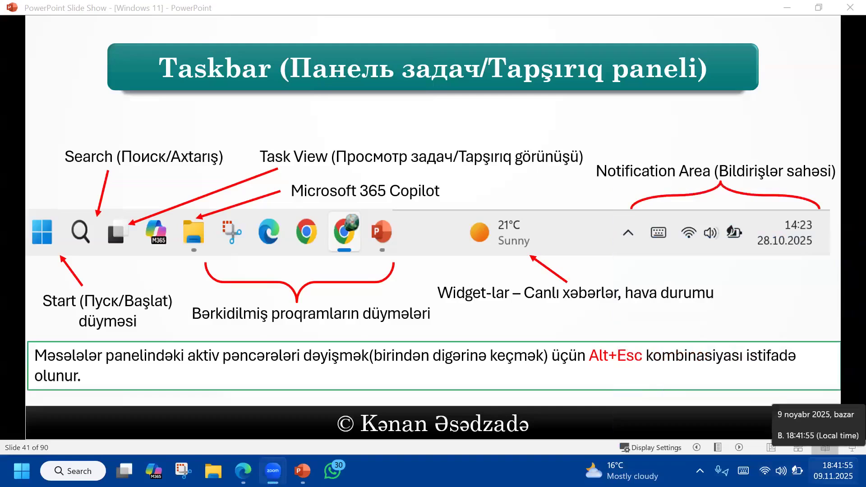
click(834, 471)
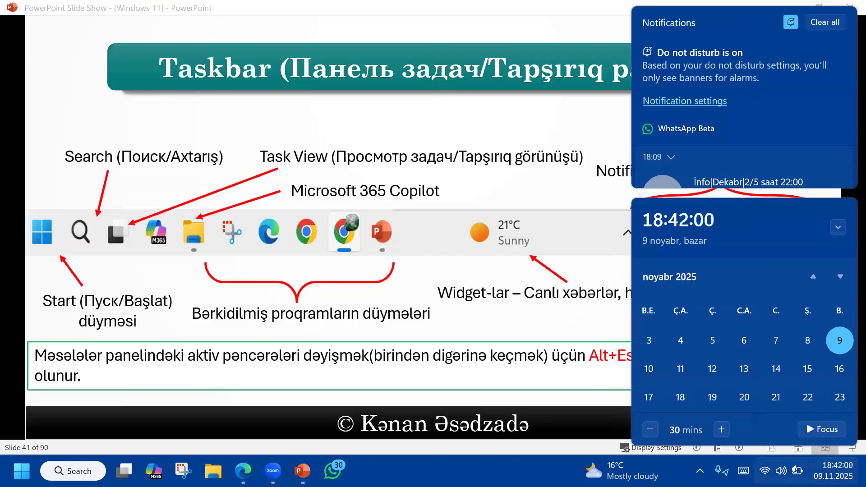
- Close the notification center, then show and hide Quick Settings once
click(491, 471)
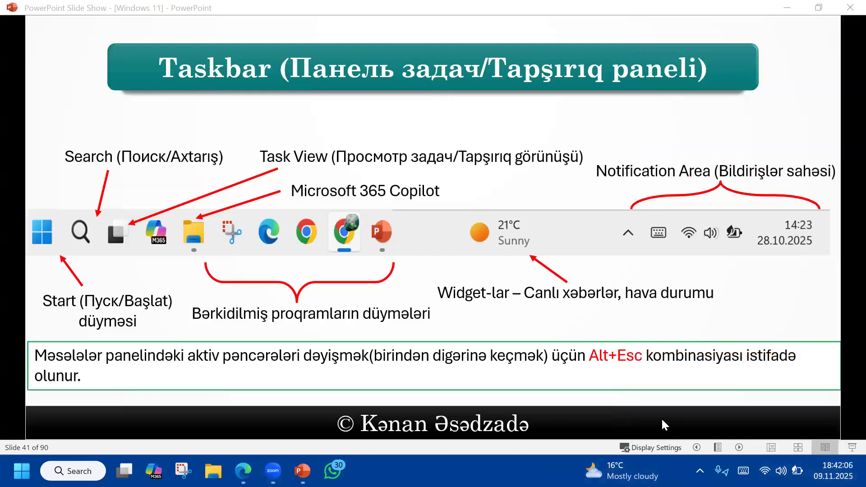
key(super+a)
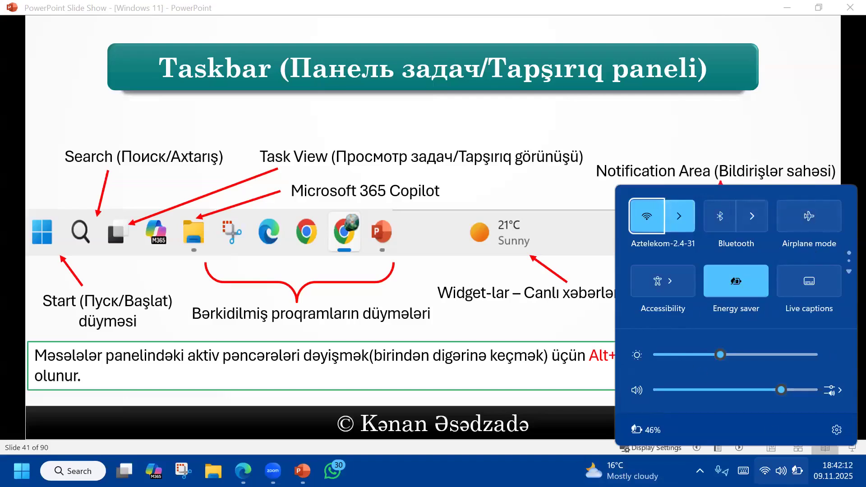
key(super+a)
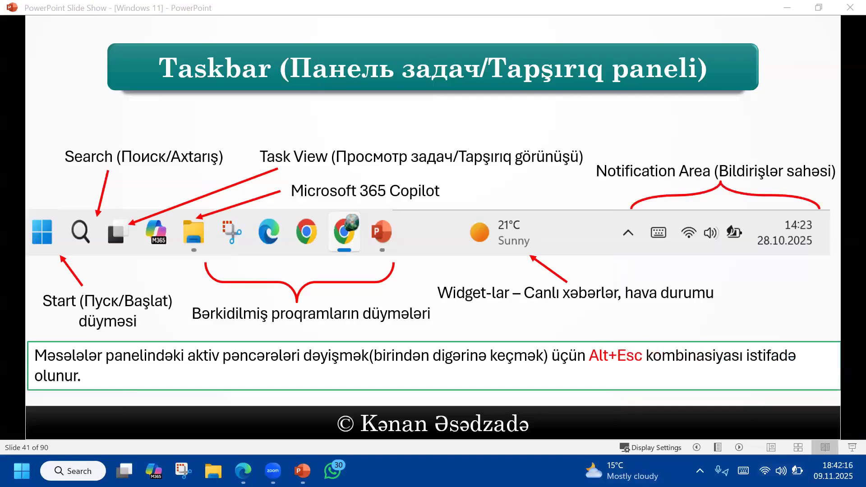
- Open the notification center, collapse its calendar, dismiss the first WhatsApp Beta notification group, and close the center
key(super+n)
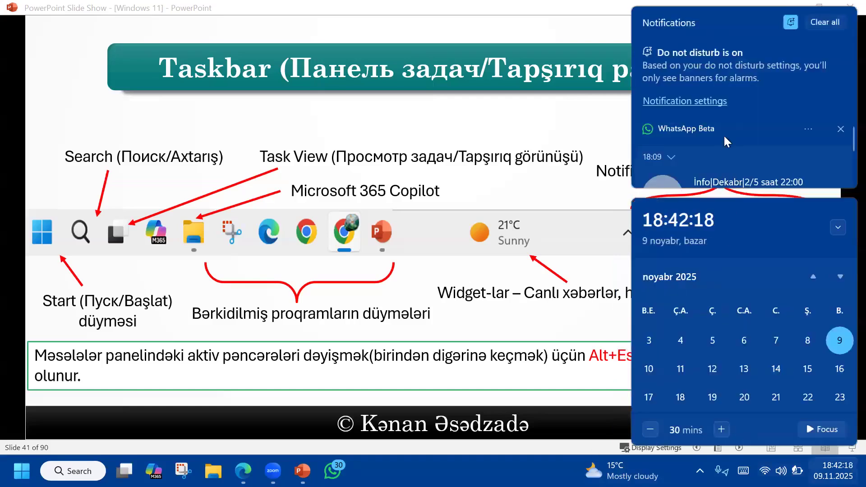
click(838, 227)
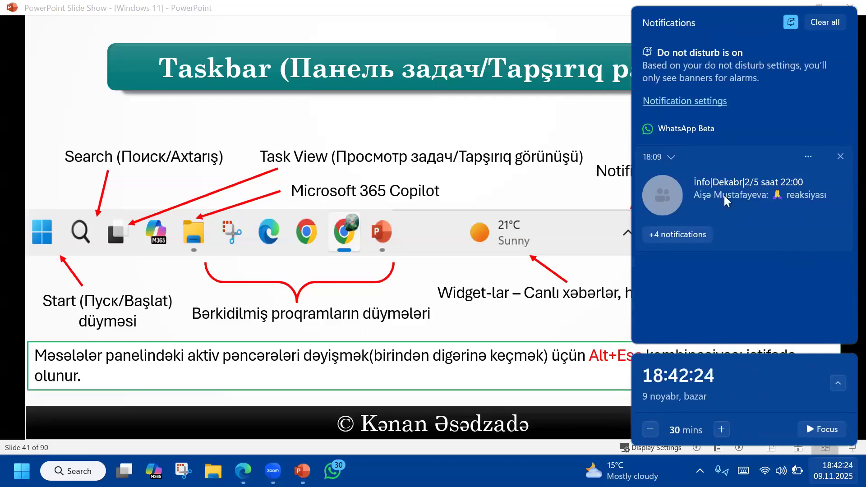
click(840, 157)
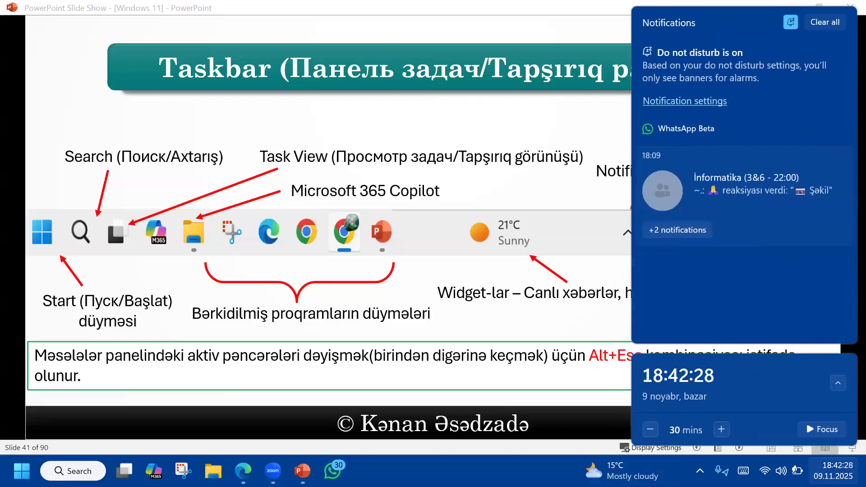
click(548, 471)
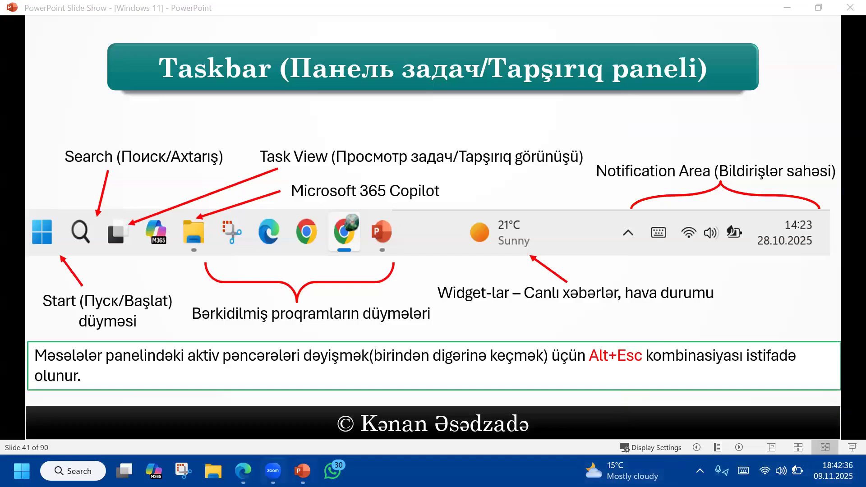
- Switch among the open Edge, PowerPoint and Zoom windows, cycling through them and ending on the PowerPoint slide show
mouse_move(303, 471)
click(243, 472)
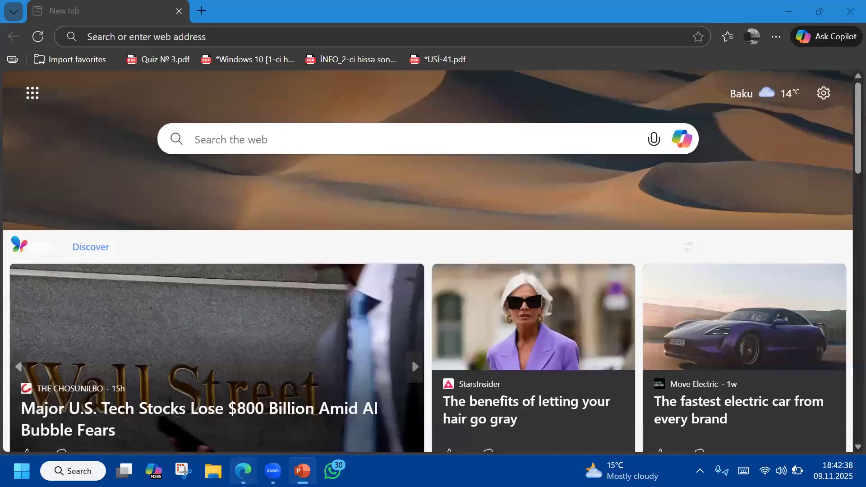
click(302, 471)
click(273, 471)
key(alt+Escape)
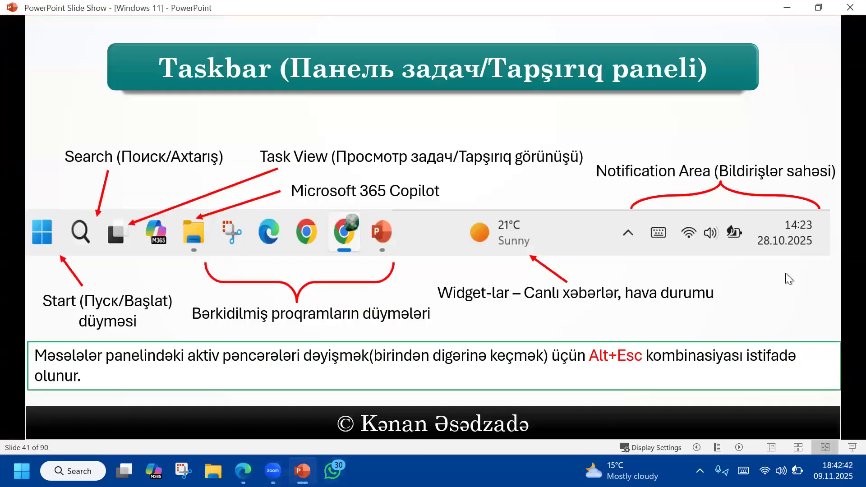
key(alt+Escape)
key(alt+Escape)
- Advance the slide show to slide 43 and clear all open windows from view to reveal the desktop
key(Right)
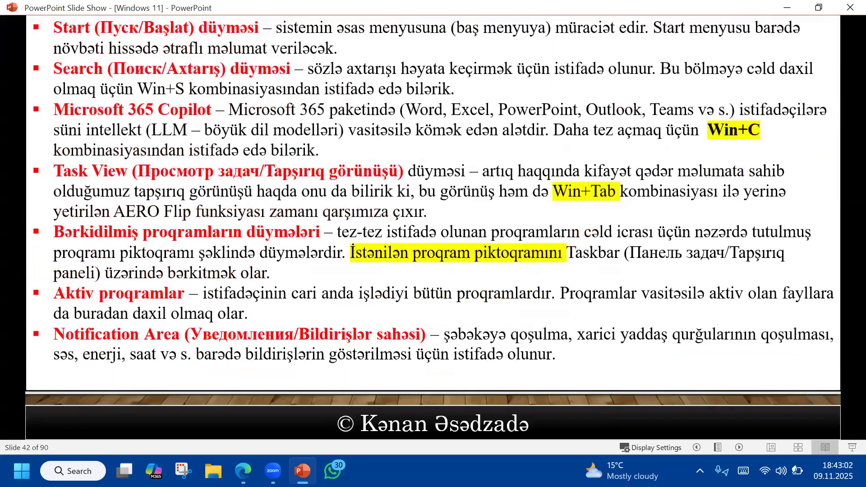
key(Right)
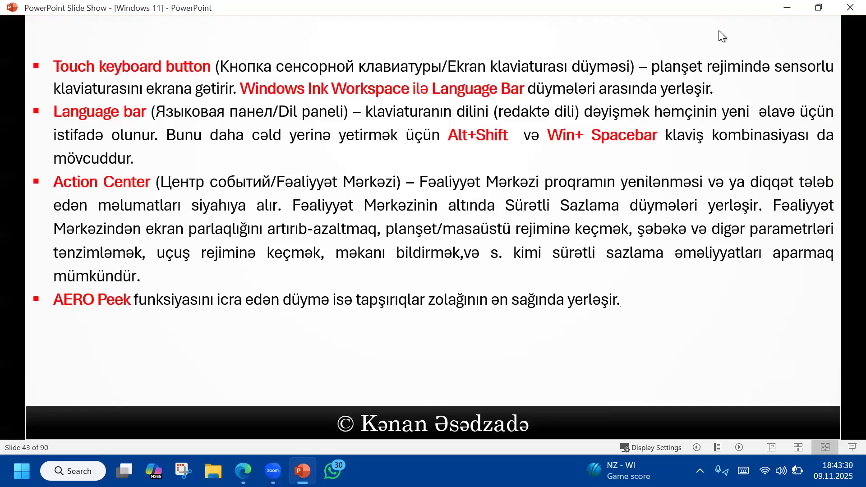
click(788, 7)
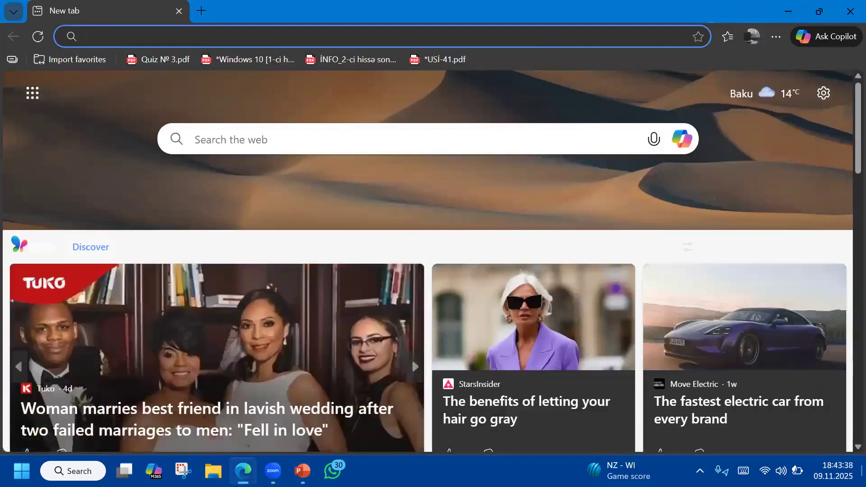
click(864, 472)
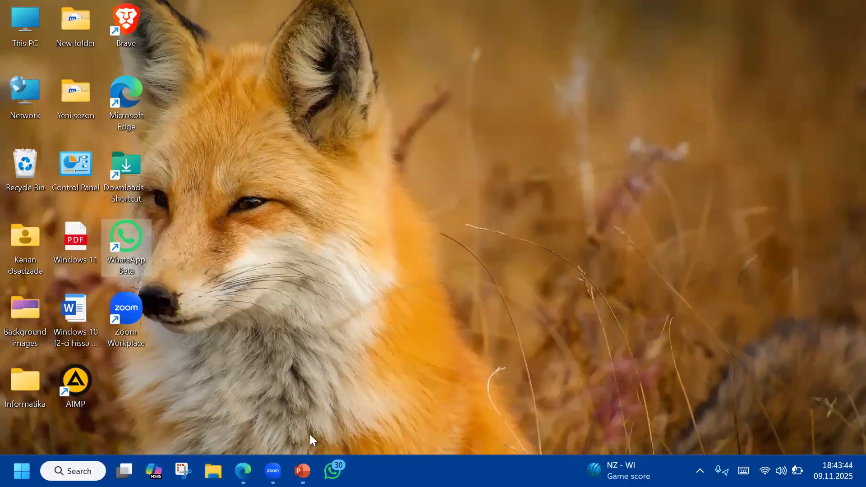
- Return to the PowerPoint slide show and advance to slide 44 about the taskbar context menu
click(302, 471)
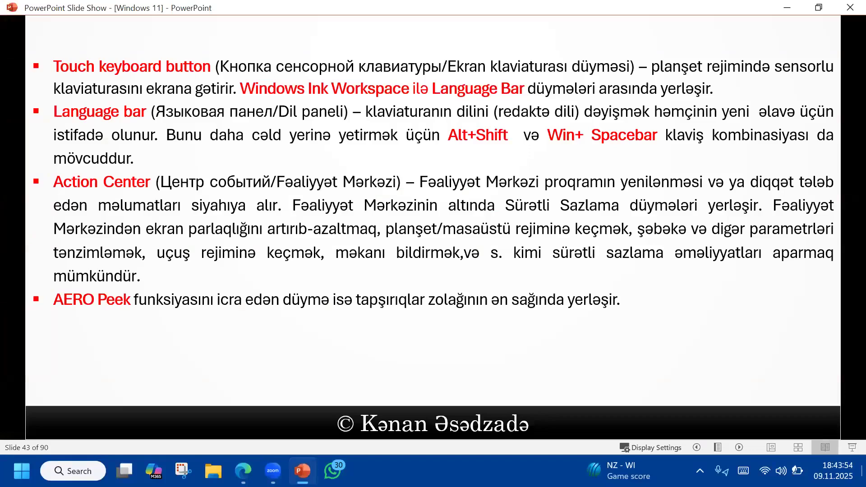
click(506, 202)
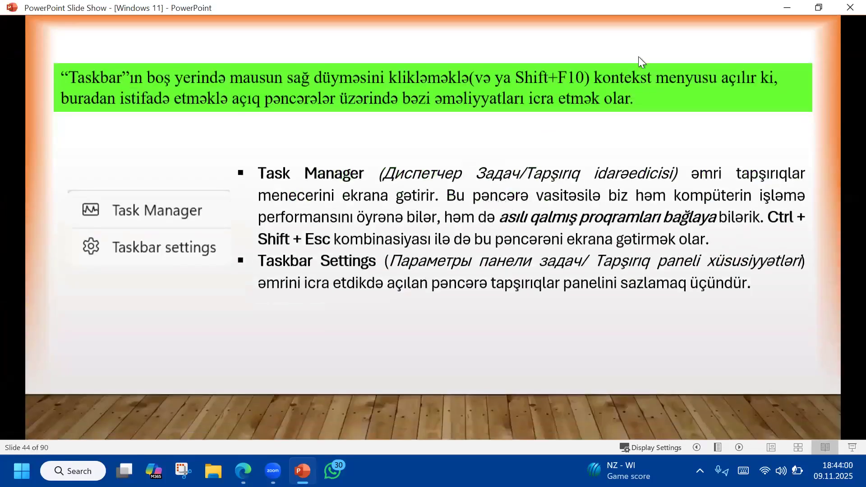
- Minimize the slide show and open Task Manager from the taskbar's context commands
click(798, 8)
right_click(458, 471)
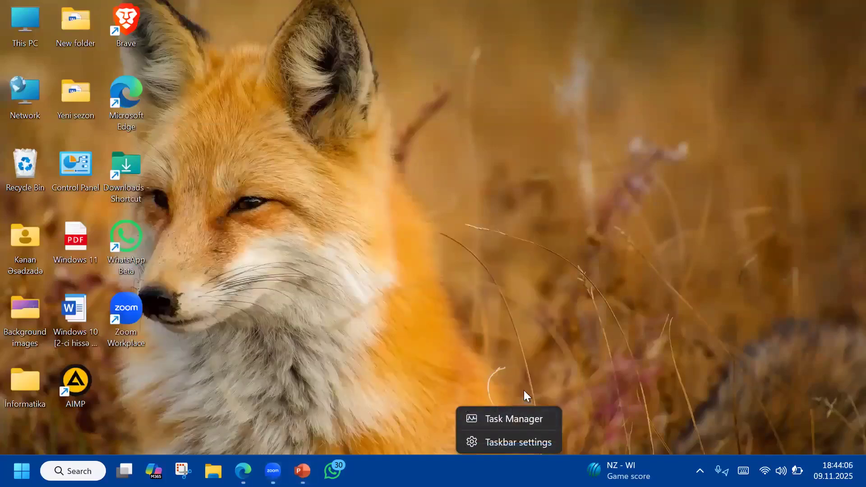
click(486, 420)
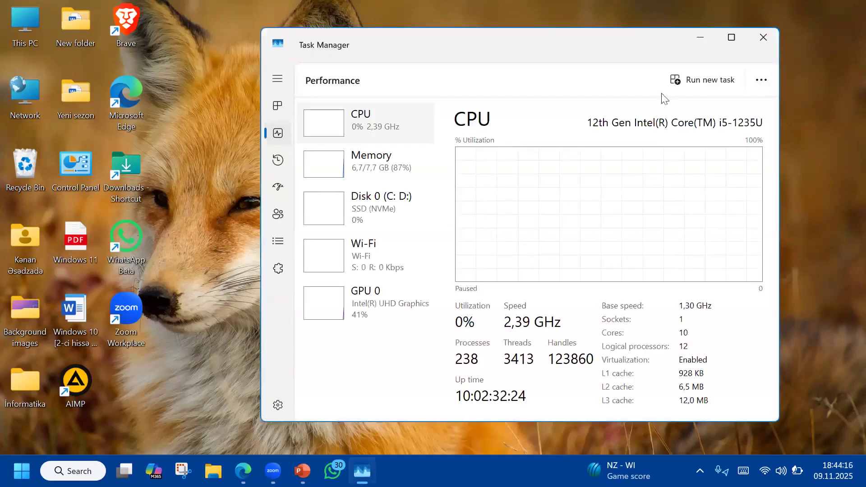
- Look over Task Manager's extra performance options and the Memory, Disk 0, Wi-Fi and GPU 0 performance details
click(762, 80)
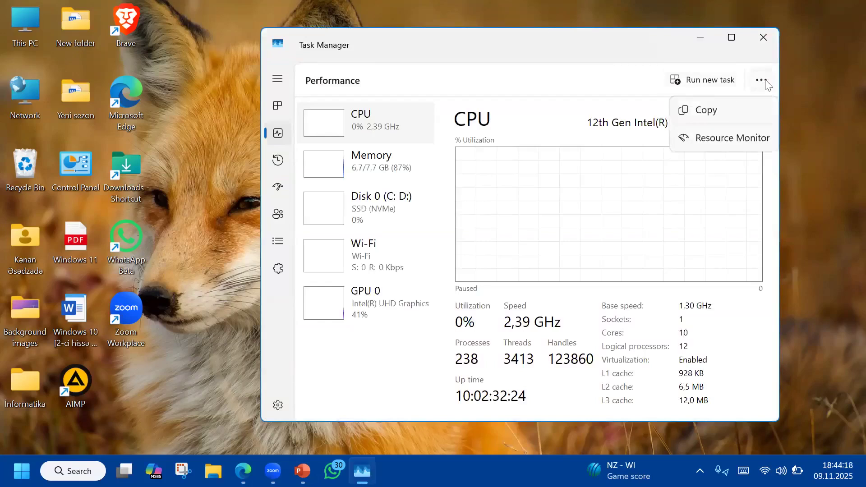
click(367, 371)
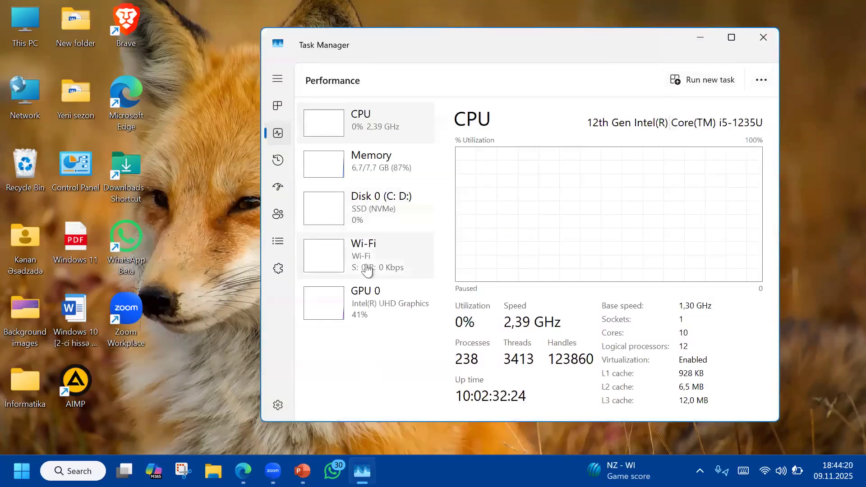
click(340, 177)
click(342, 202)
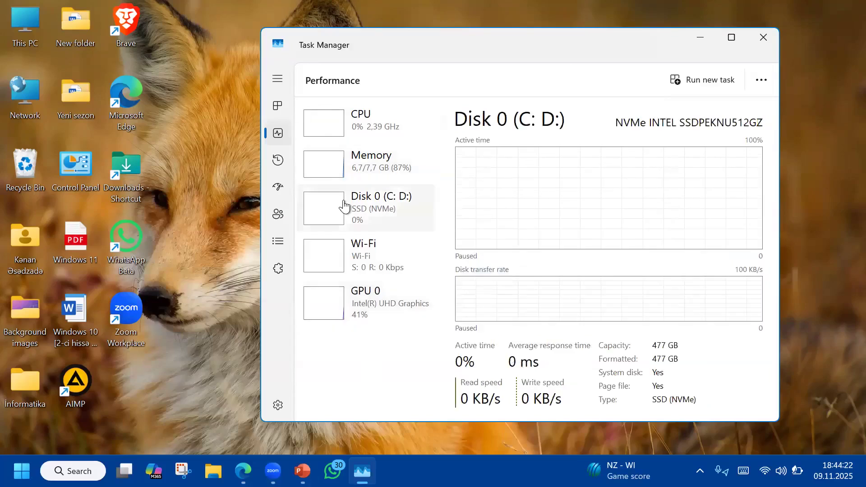
click(339, 267)
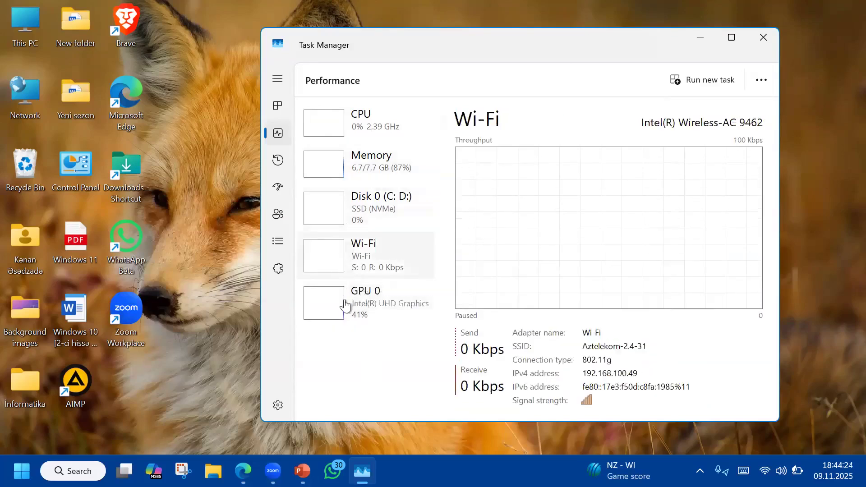
click(344, 307)
click(346, 211)
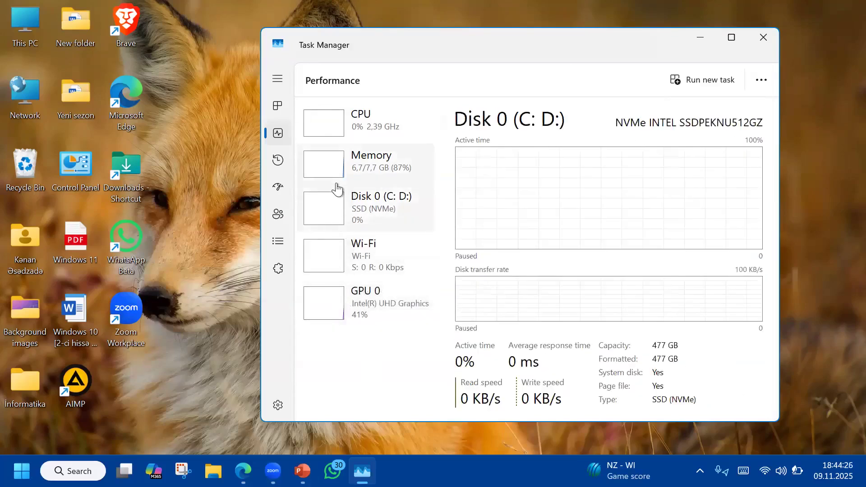
- View Task Manager's App history, Startup apps and Processes pages
click(278, 161)
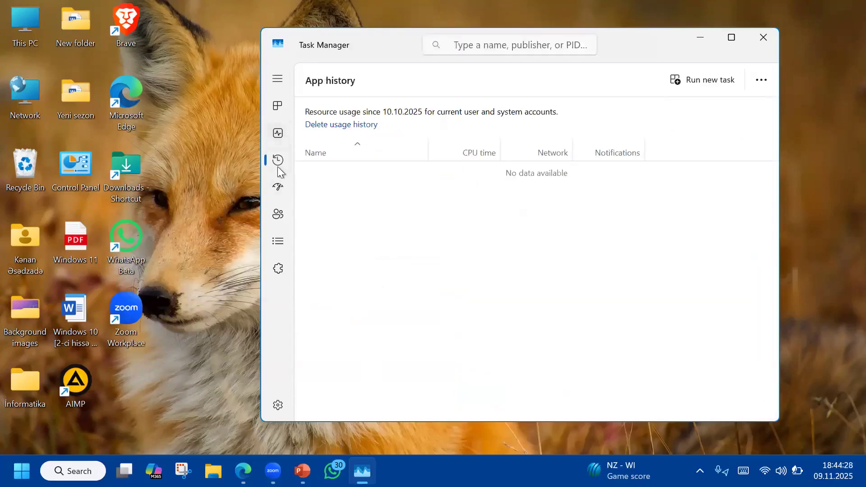
click(276, 193)
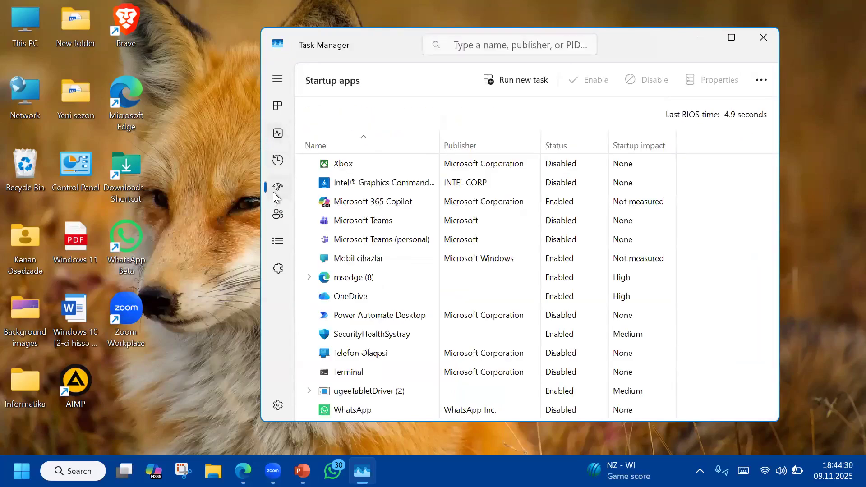
click(270, 107)
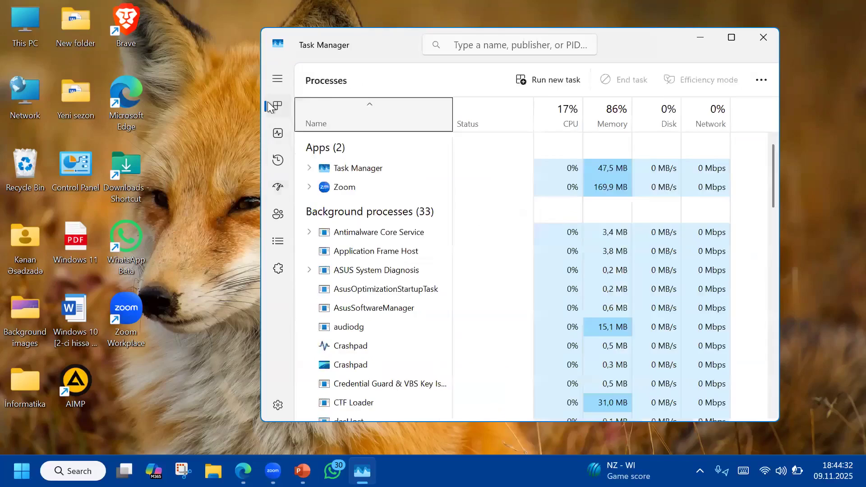
- Show the commands available for the Zoom process, including End task, without running any, and close Task Manager
click(372, 188)
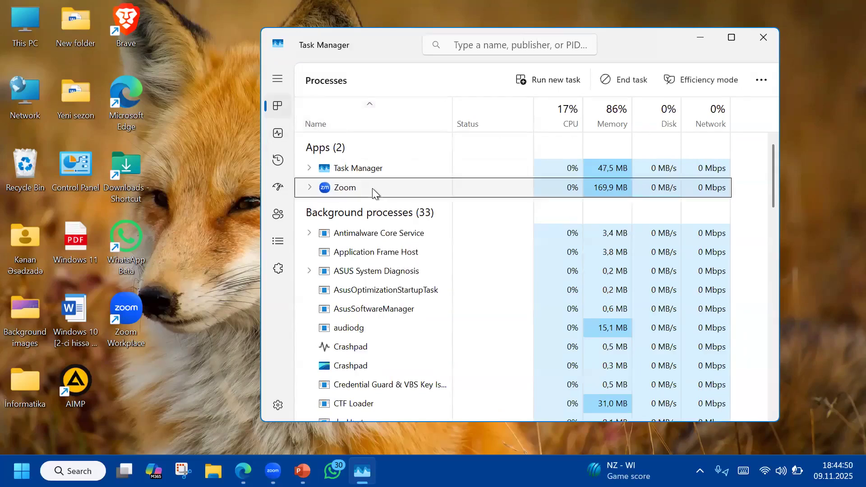
right_click(372, 188)
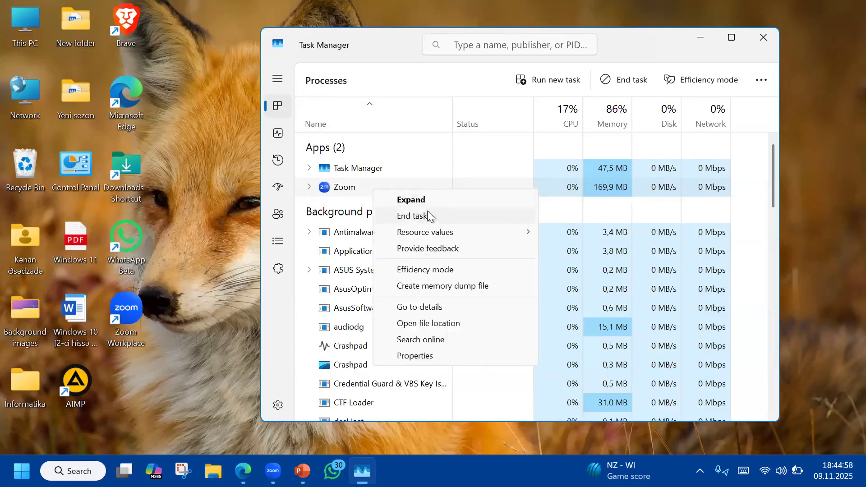
click(427, 89)
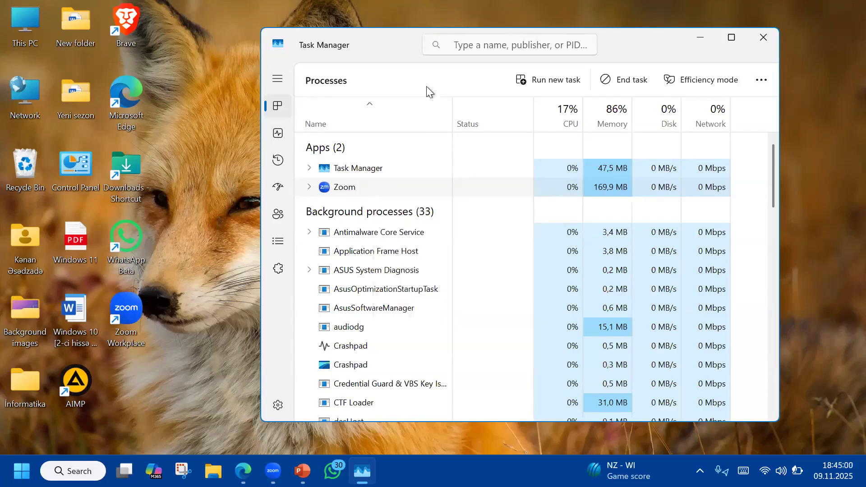
click(770, 36)
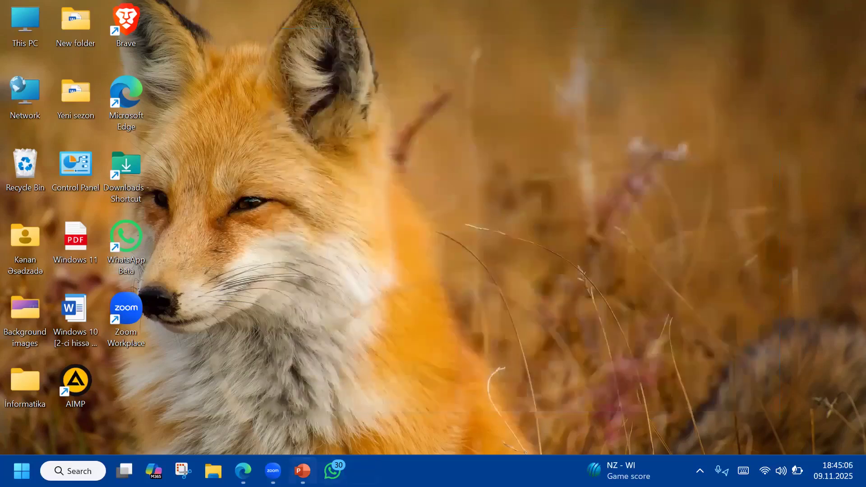
- Bring back the PowerPoint slide show and advance to slide 45 about the Personalization Taskbar settings
click(302, 471)
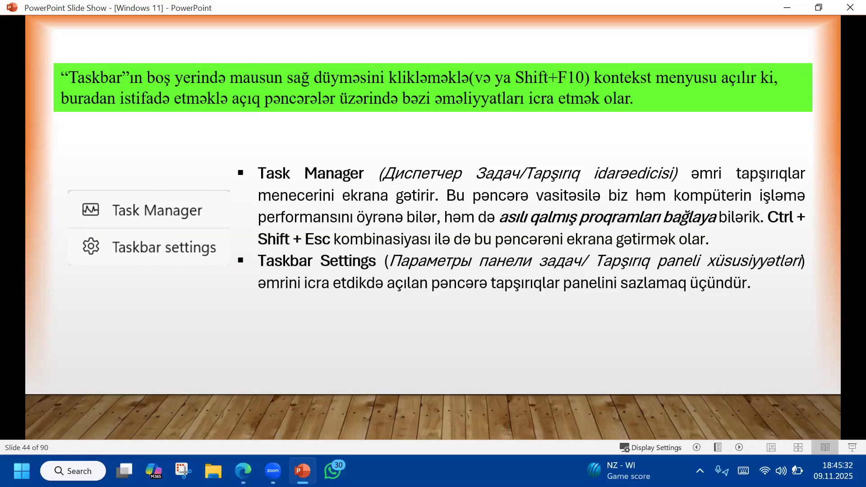
click(791, 5)
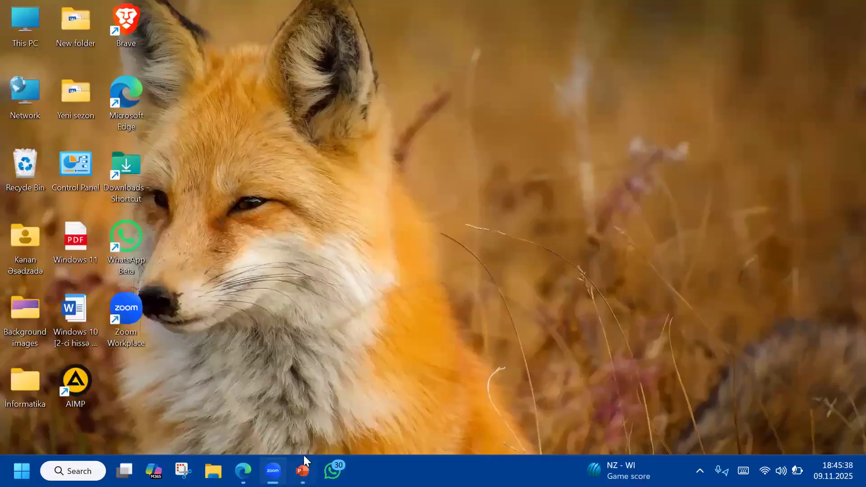
click(302, 471)
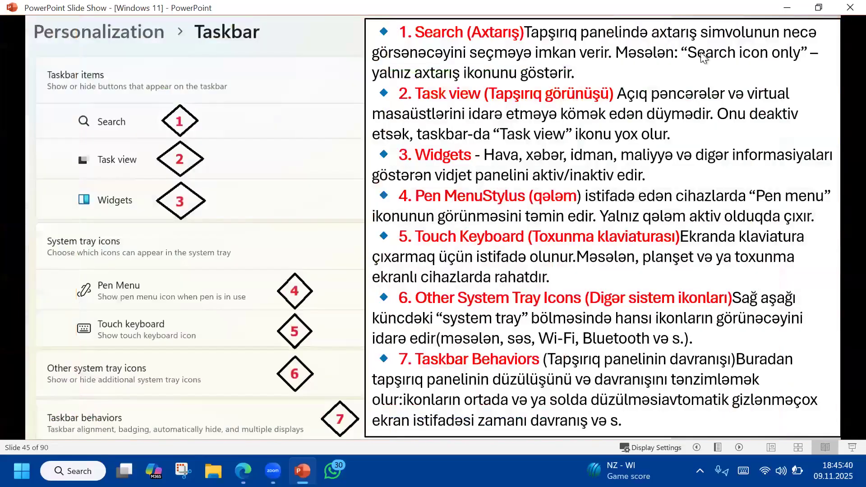
- Minimize the slide show, open Taskbar settings, and collapse the Taskbar items and System tray icons sections
click(789, 7)
right_click(466, 471)
click(466, 444)
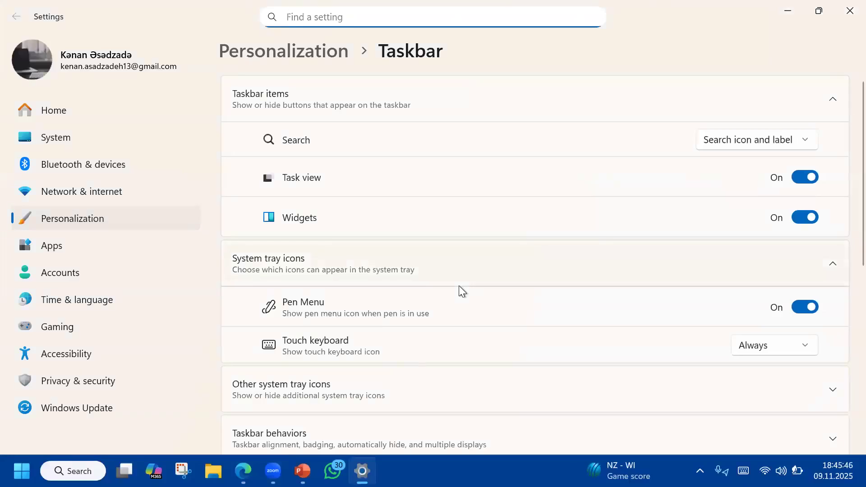
click(825, 99)
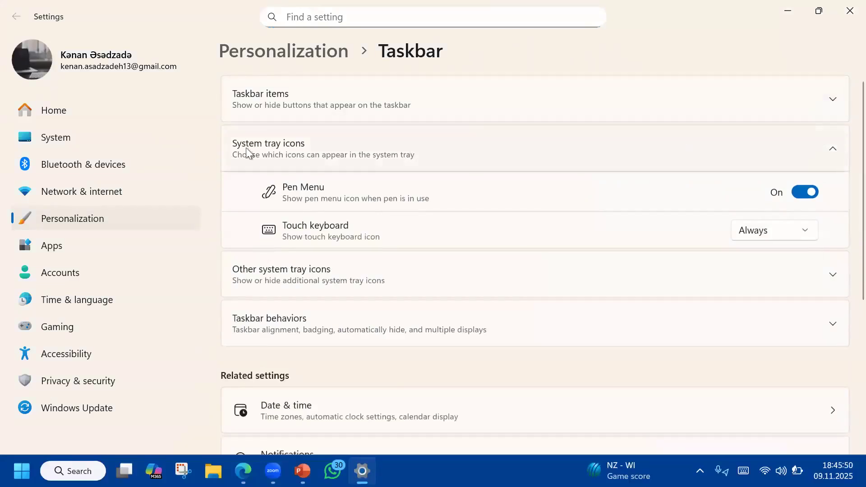
click(831, 150)
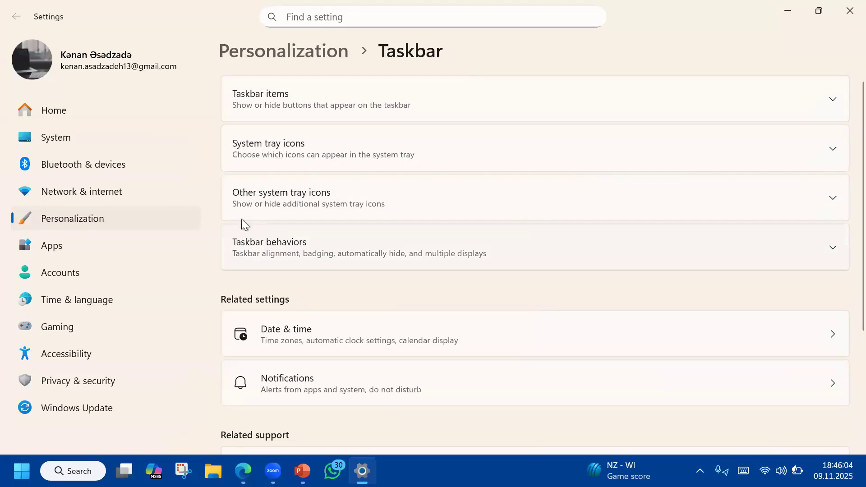
- Under Taskbar items, try Search as Hide, Search icon only, Search icon and label, and Search box, then return it to Search icon and label
click(453, 110)
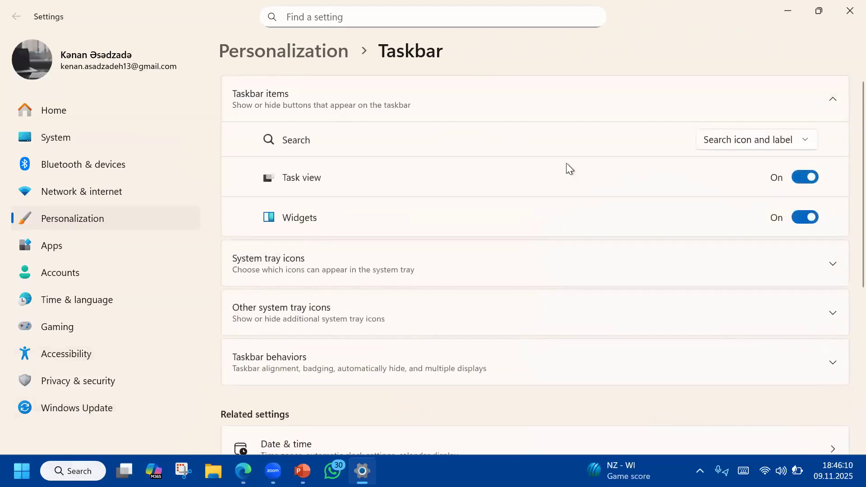
click(795, 143)
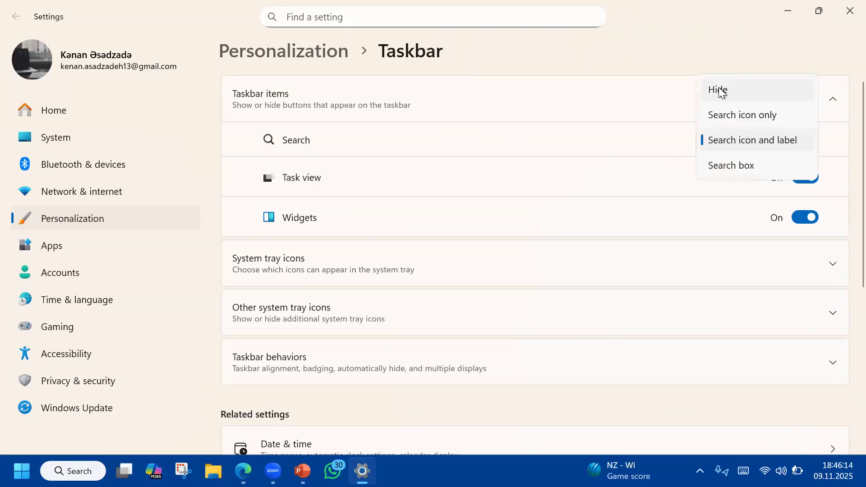
click(721, 90)
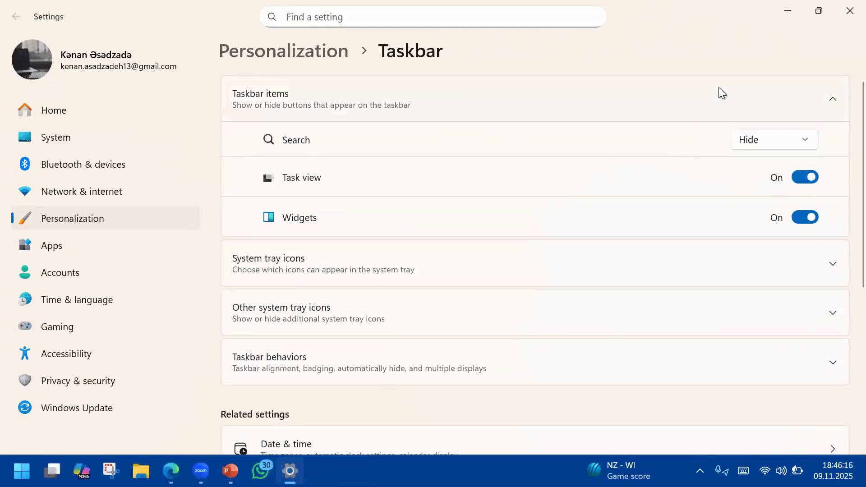
click(806, 140)
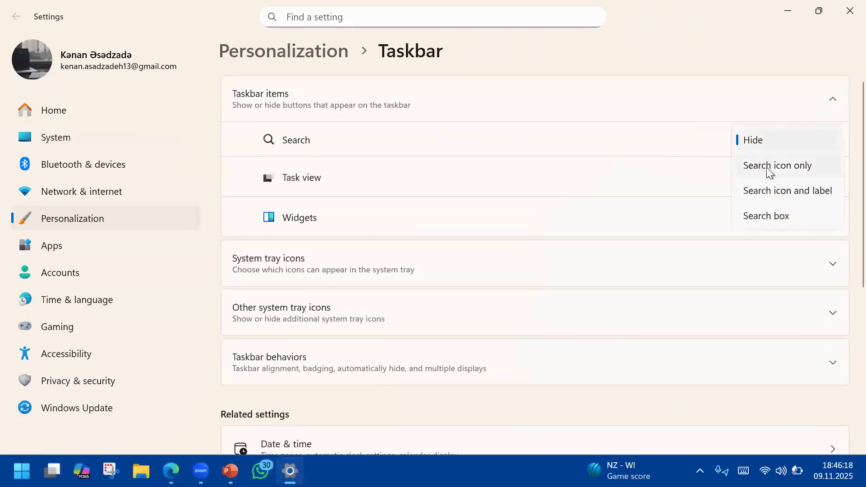
click(781, 168)
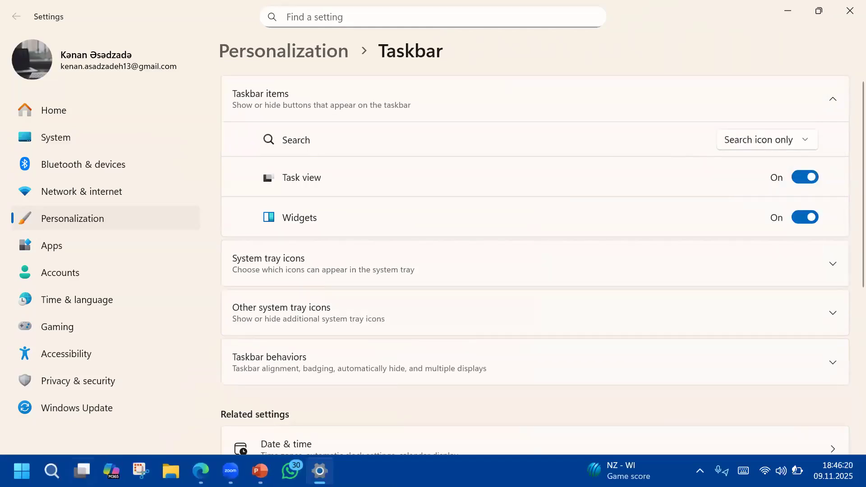
click(735, 143)
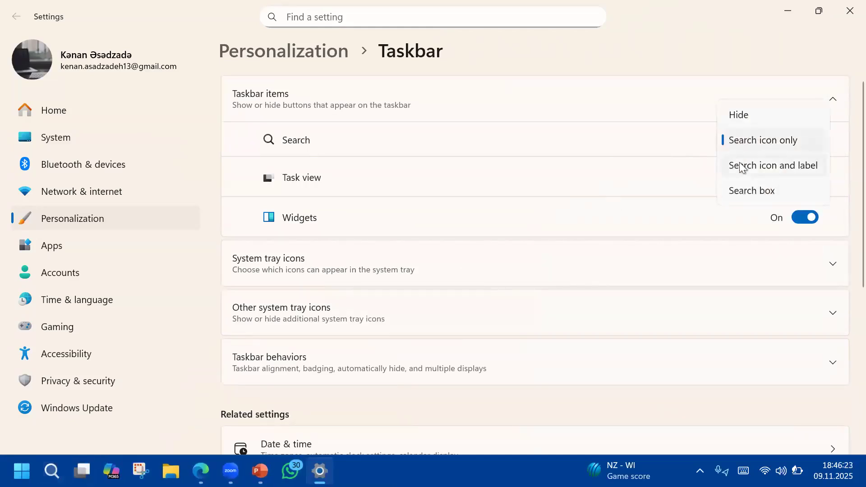
click(746, 166)
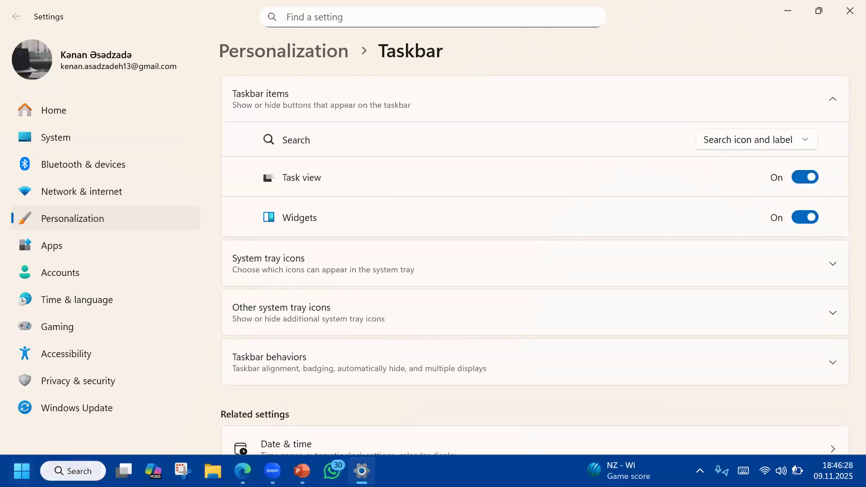
click(717, 142)
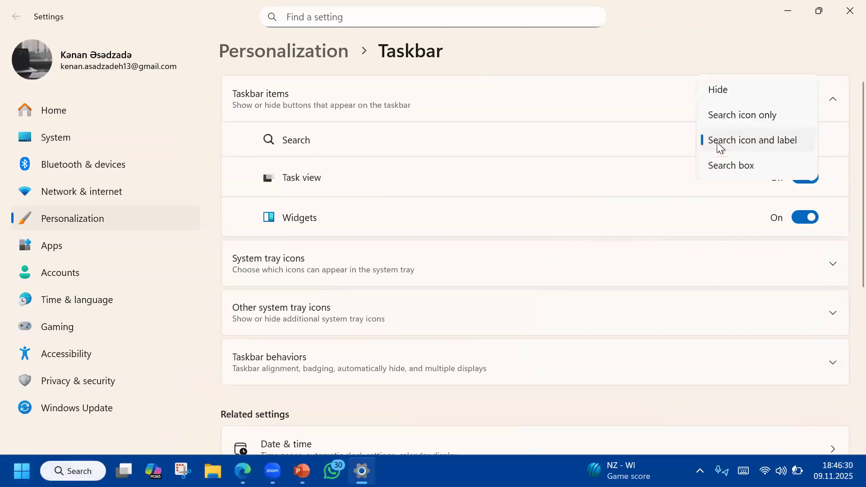
click(722, 166)
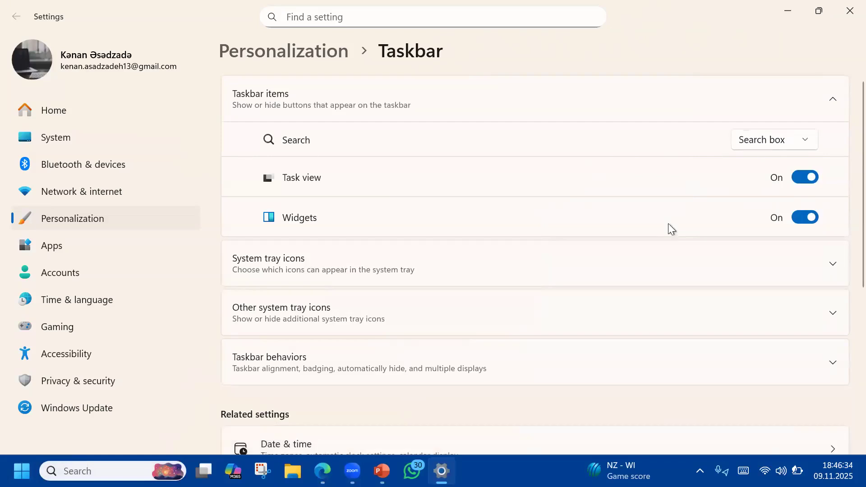
click(752, 141)
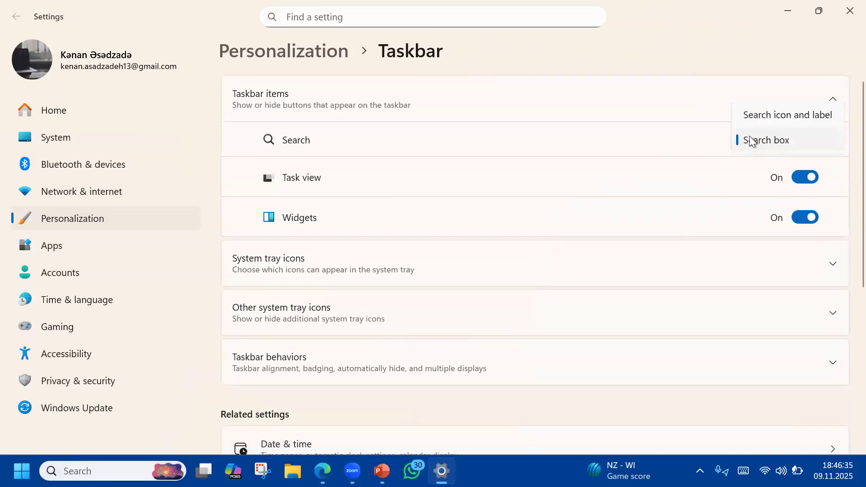
click(775, 121)
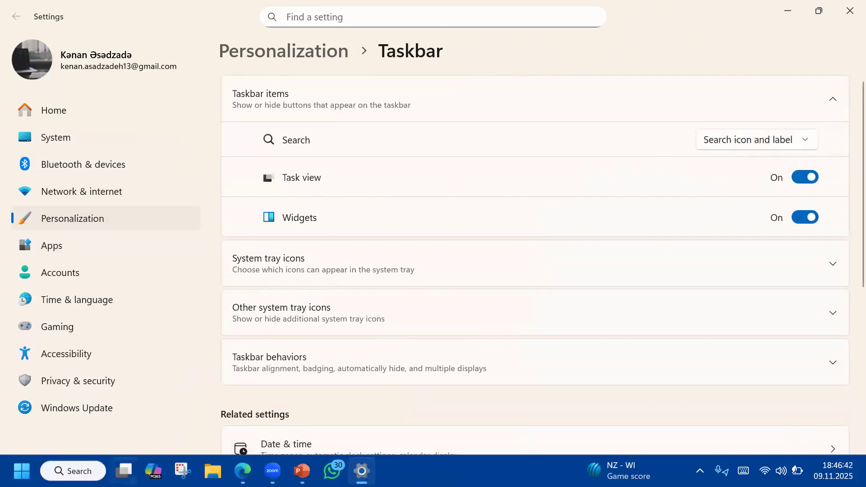
- Turn Task view and Widgets each off and back on, and collapse the Taskbar items section
mouse_move(124, 472)
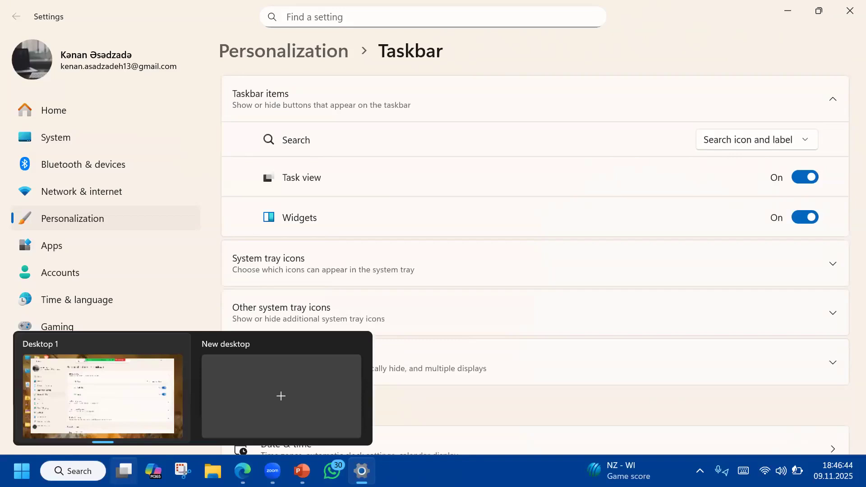
click(811, 178)
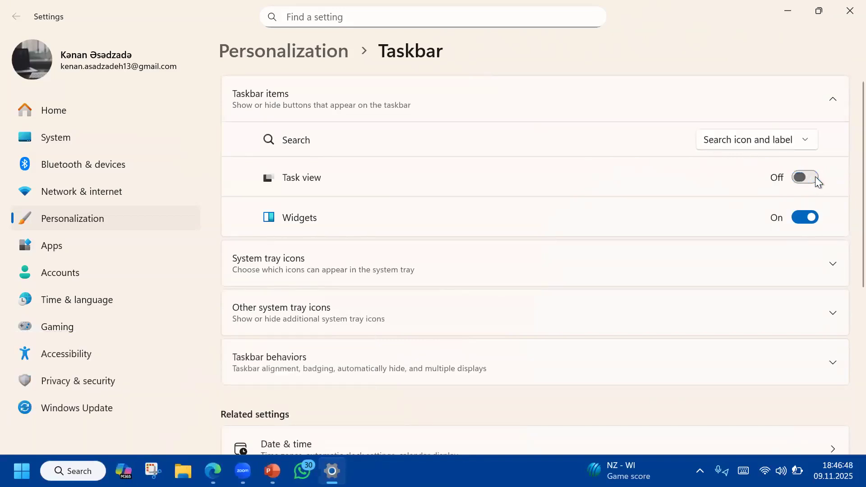
click(816, 177)
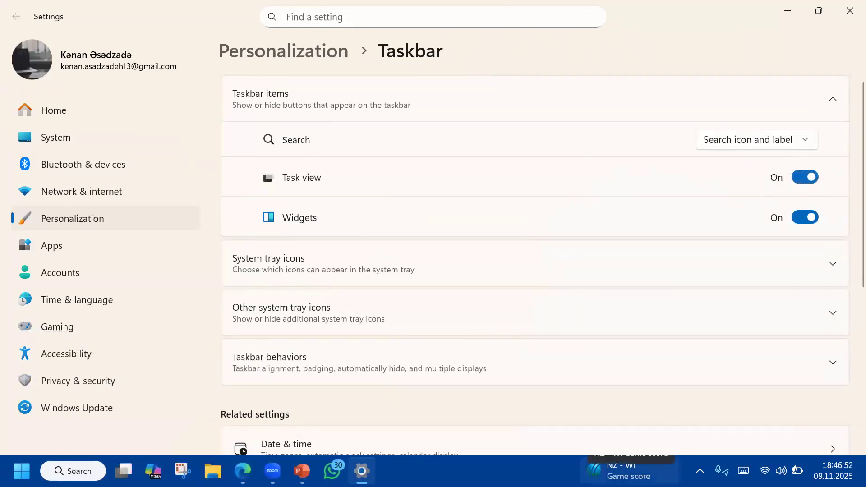
click(803, 223)
click(808, 219)
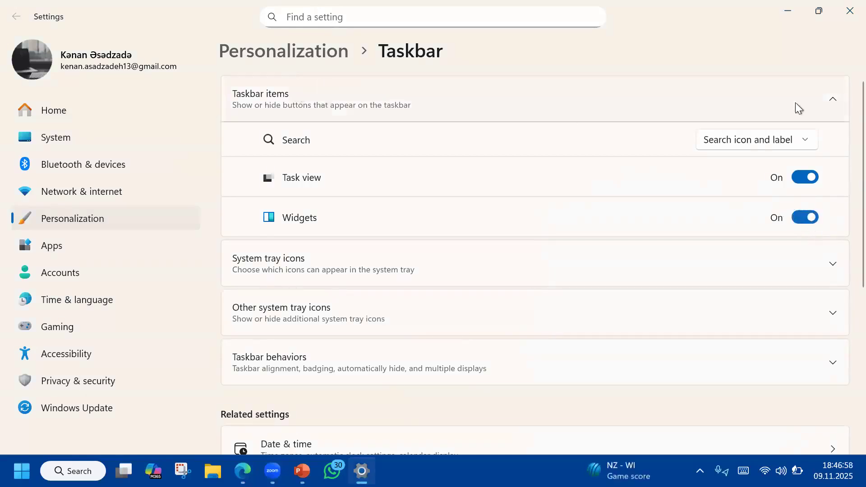
click(829, 102)
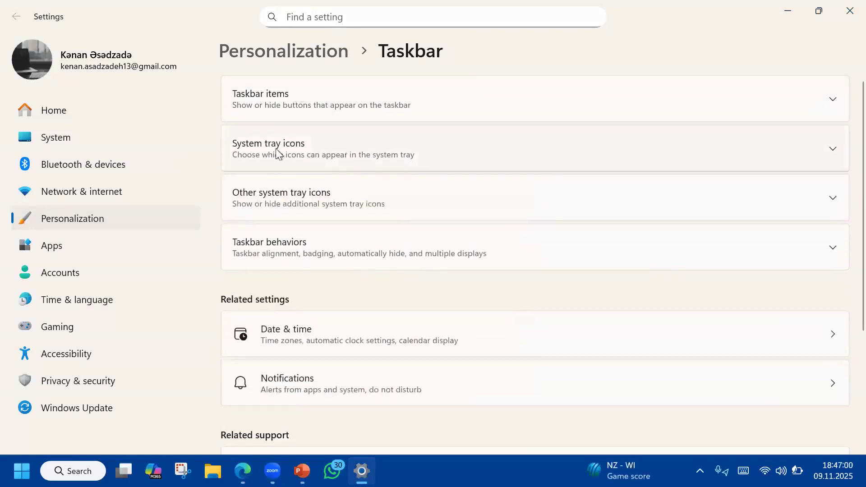
- Expand the System tray icons section and turn Pen Menu off and back on
click(820, 149)
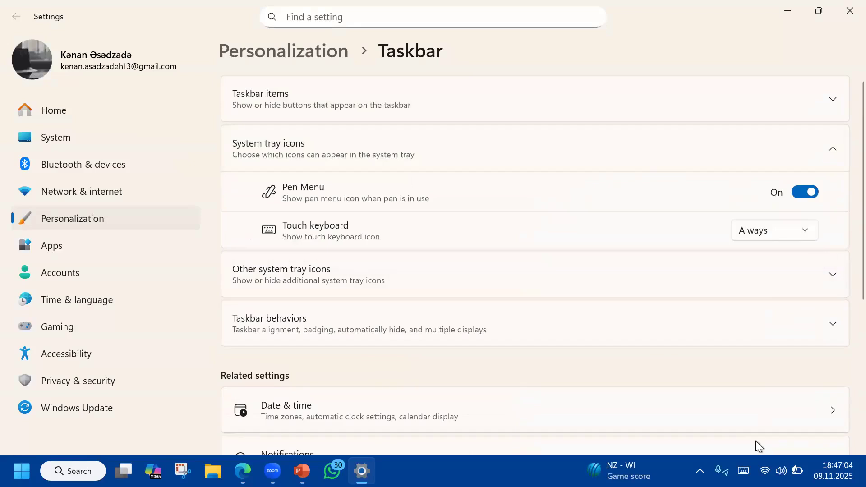
click(814, 193)
click(814, 193)
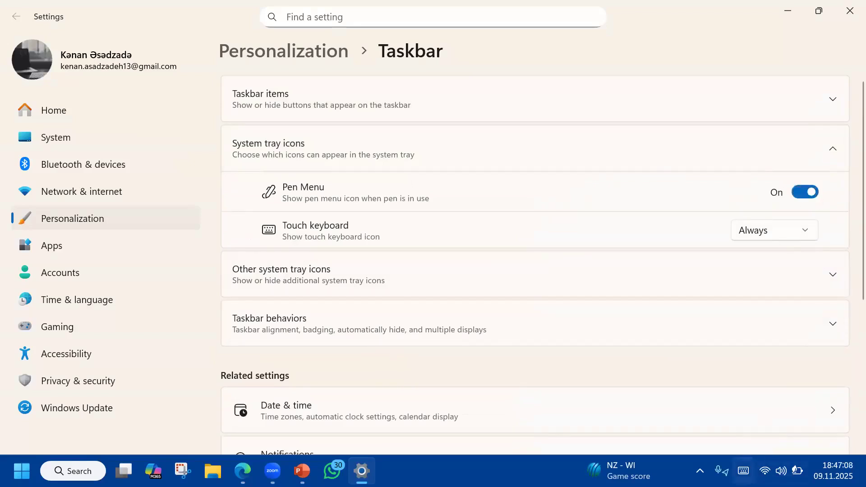
- Try the Touch keyboard icon as Never and When no keyboard attached, restore Always, and collapse the System tray icons section
click(771, 234)
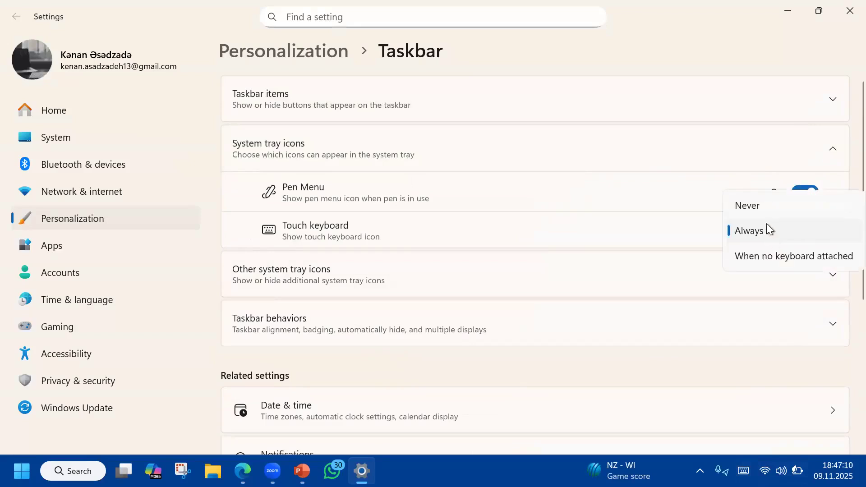
click(763, 203)
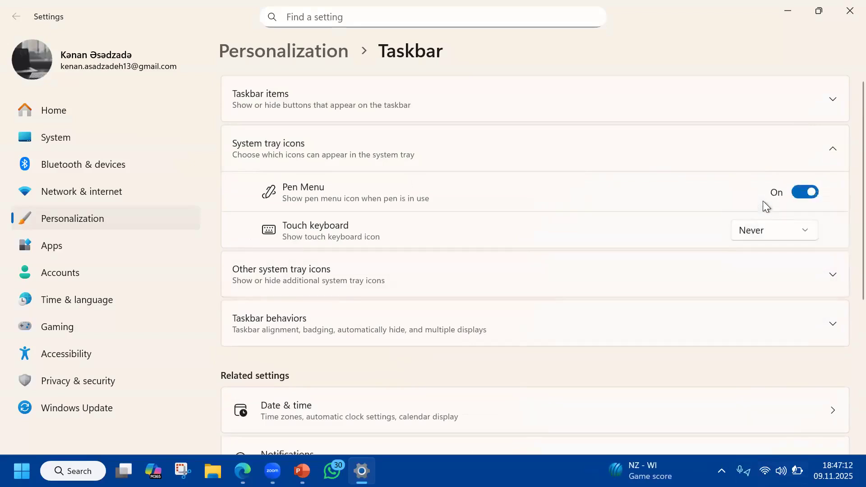
click(763, 238)
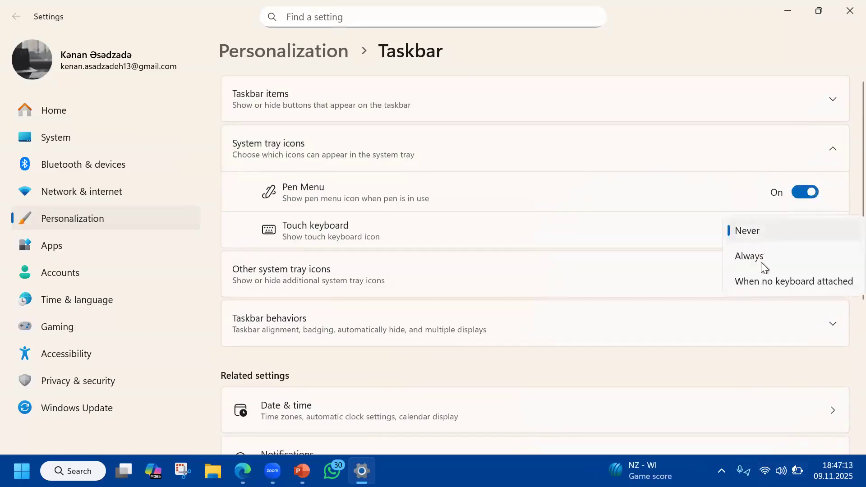
click(818, 283)
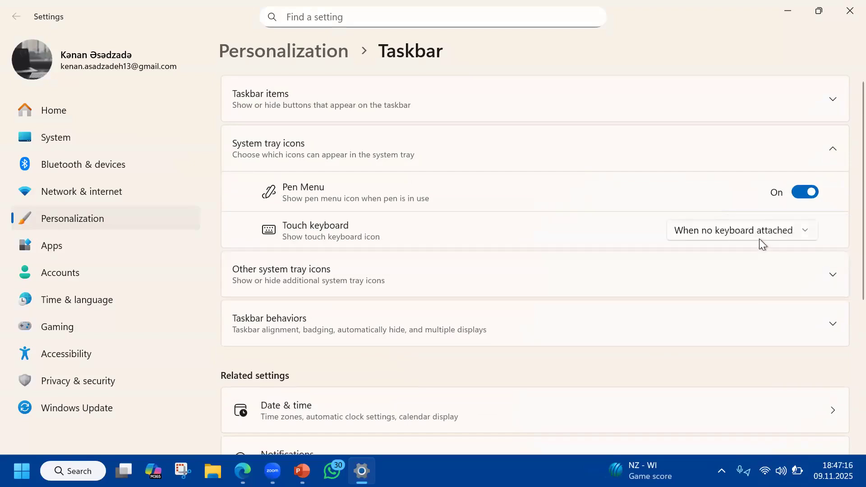
click(719, 232)
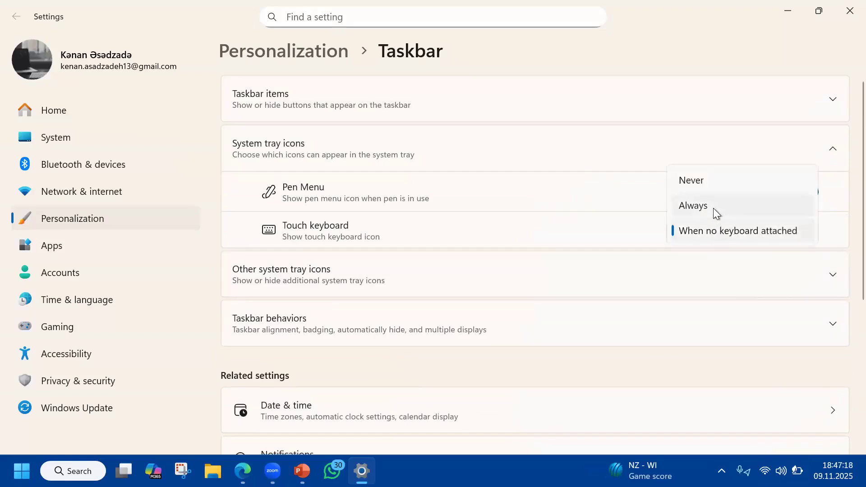
click(713, 208)
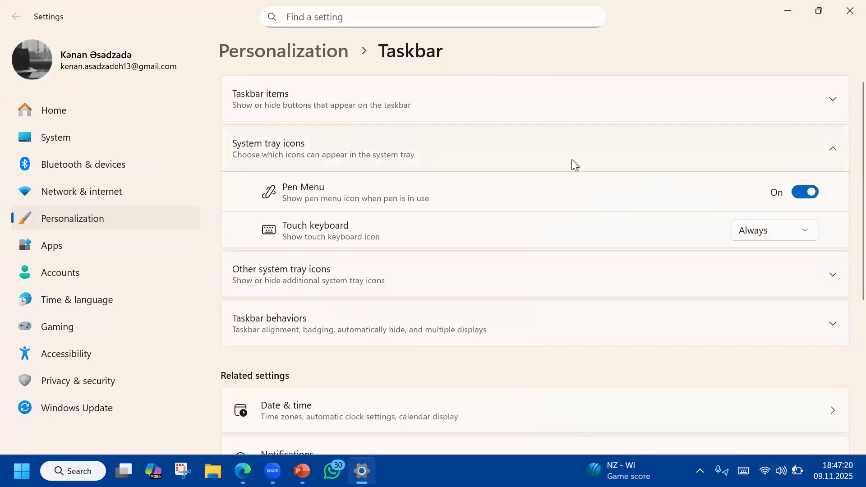
click(834, 149)
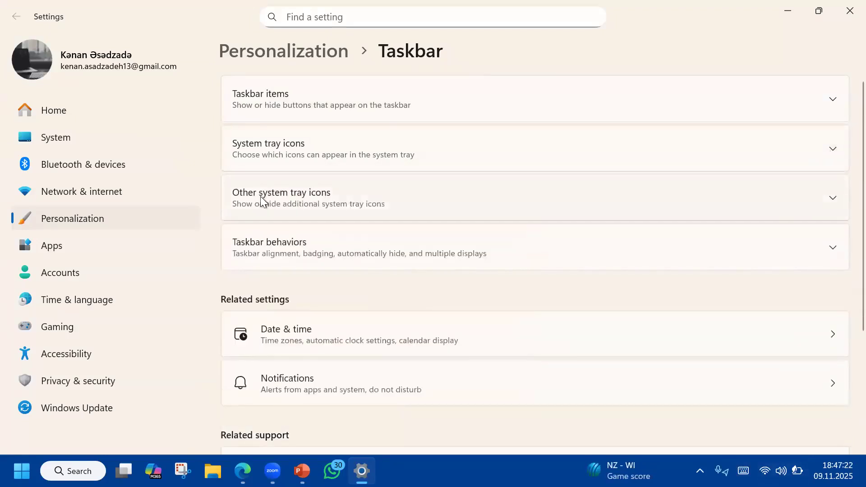
- Expand Other system tray icons and examine the hidden icons on the taskbar and the list of app icon switches
click(472, 197)
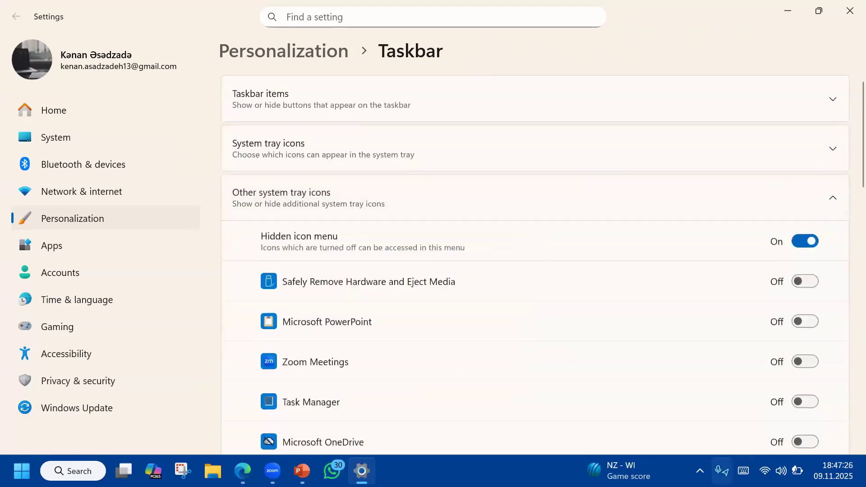
click(700, 471)
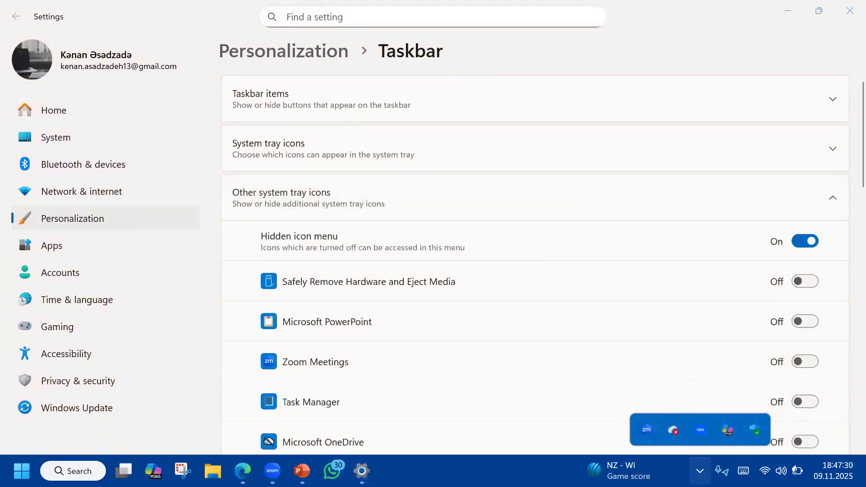
click(743, 304)
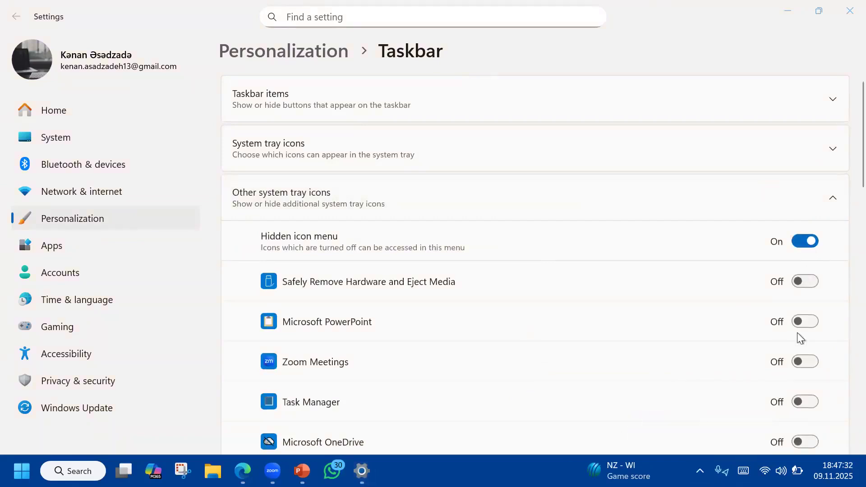
scroll(797, 375, down, 10)
scroll(797, 376, up, 8)
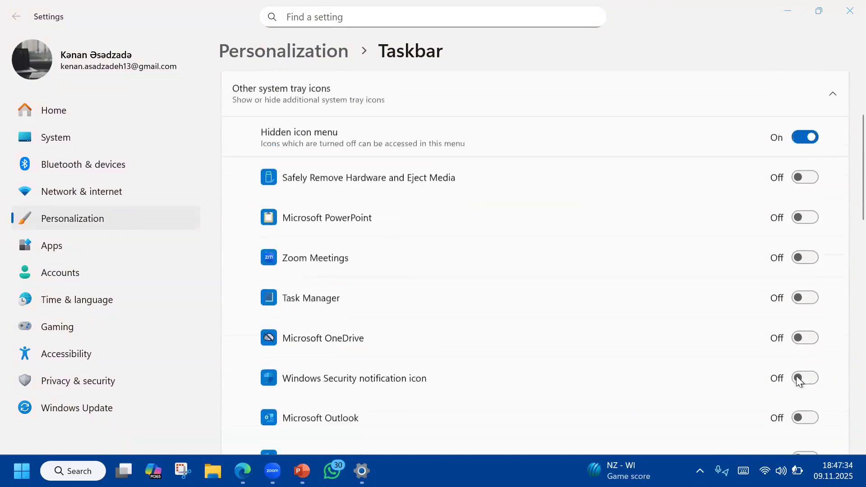
scroll(797, 379, up, 2)
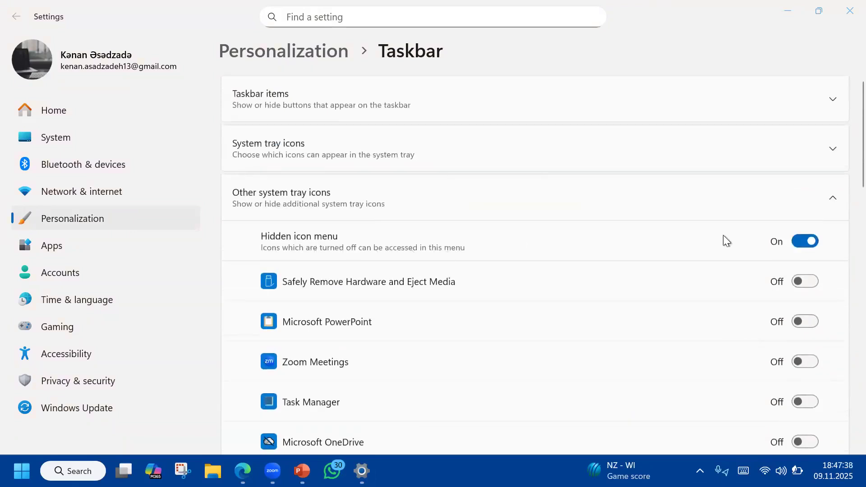
- Turn Hidden icon menu off and back on, and show the Zoom Meetings icon in the system tray instead of among the hidden icons
click(808, 241)
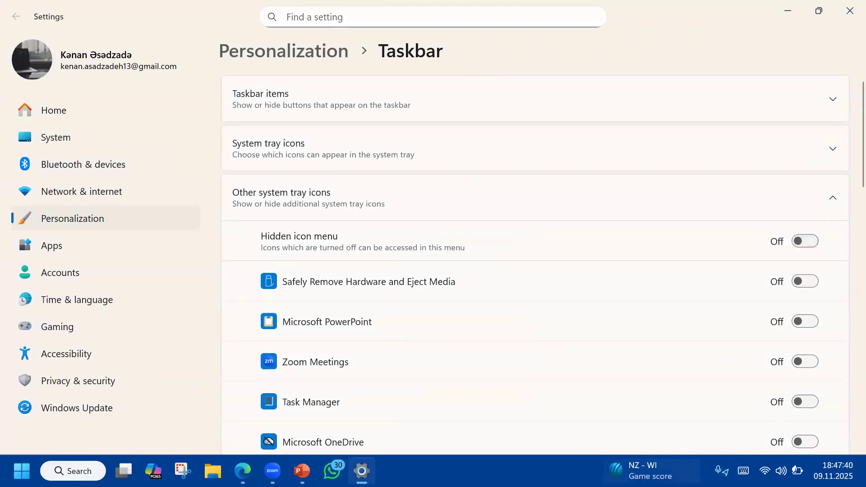
click(806, 244)
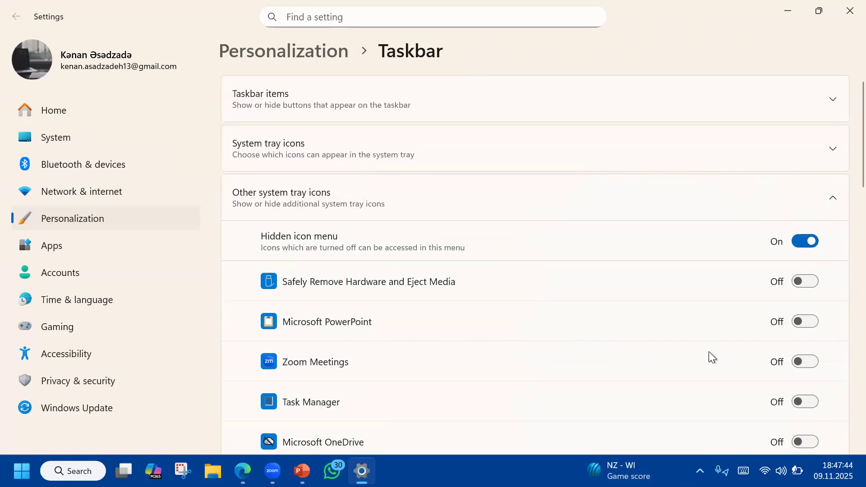
click(806, 363)
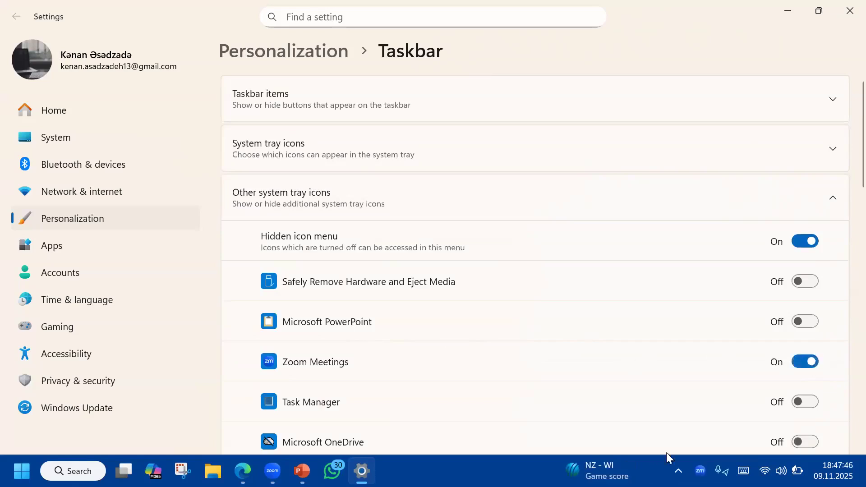
click(678, 471)
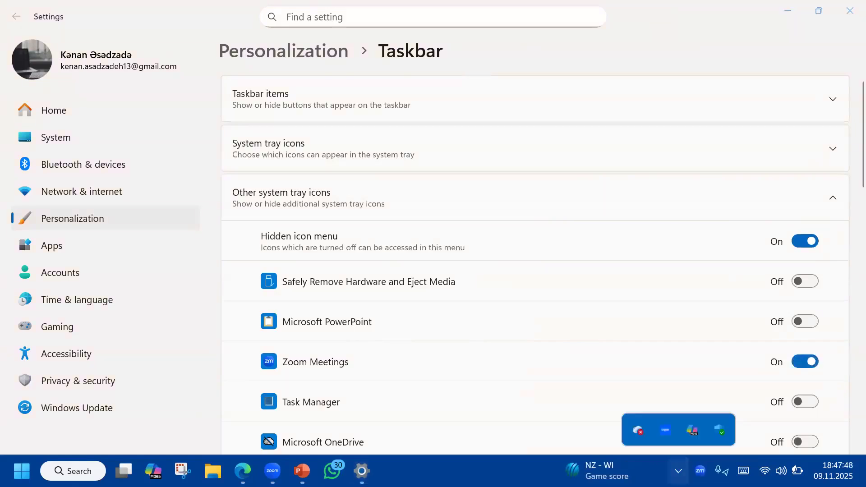
click(678, 470)
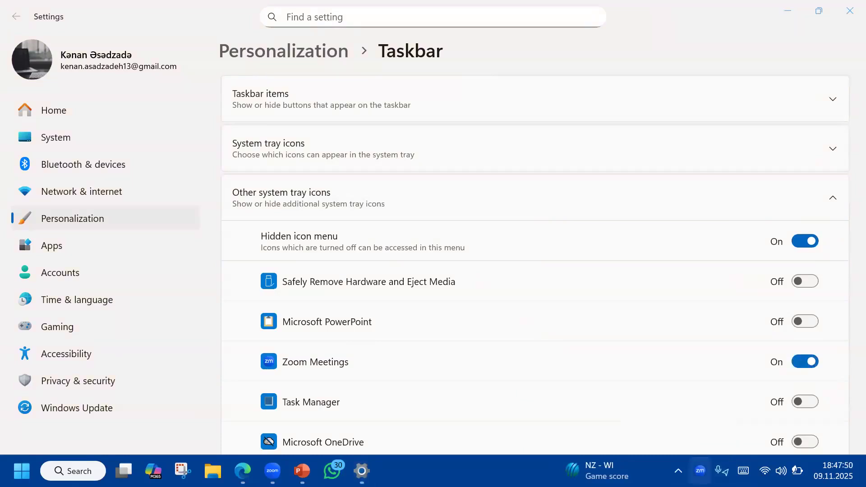
- Turn the Zoom Meetings tray icon off, review the remaining app switches, and collapse Other system tray icons
click(805, 362)
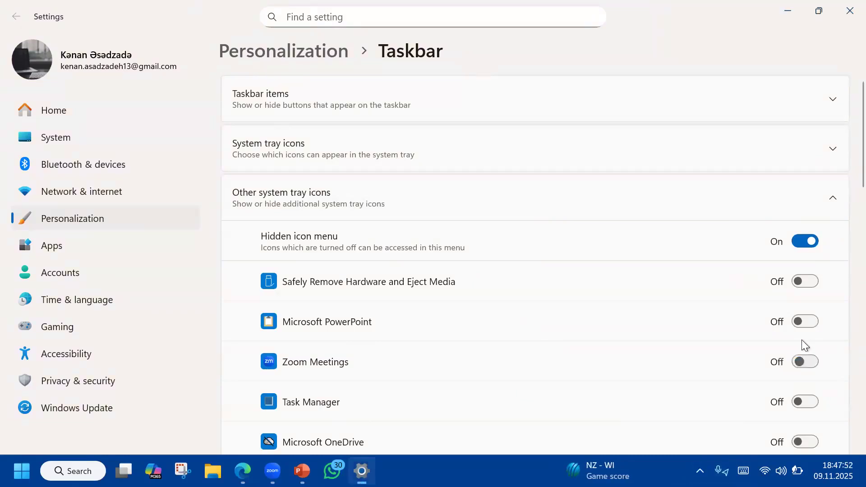
scroll(803, 340, down, 5)
scroll(762, 337, down, 3)
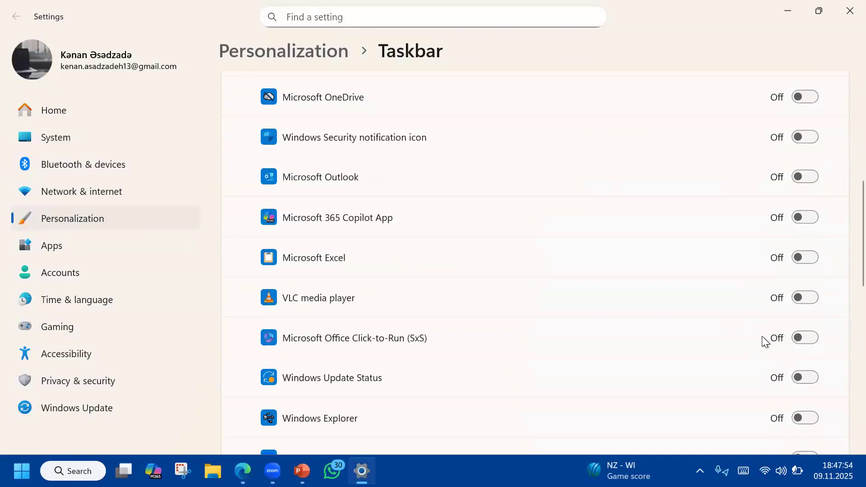
scroll(509, 358, down, 6)
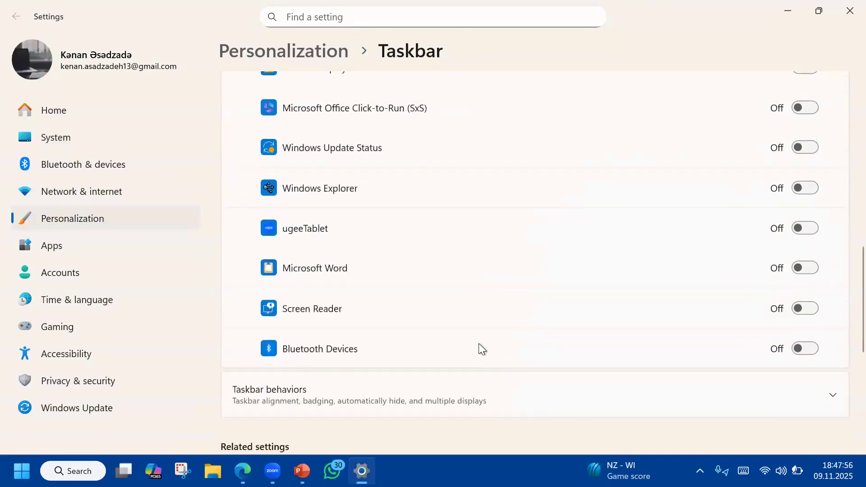
scroll(479, 343, up, 15)
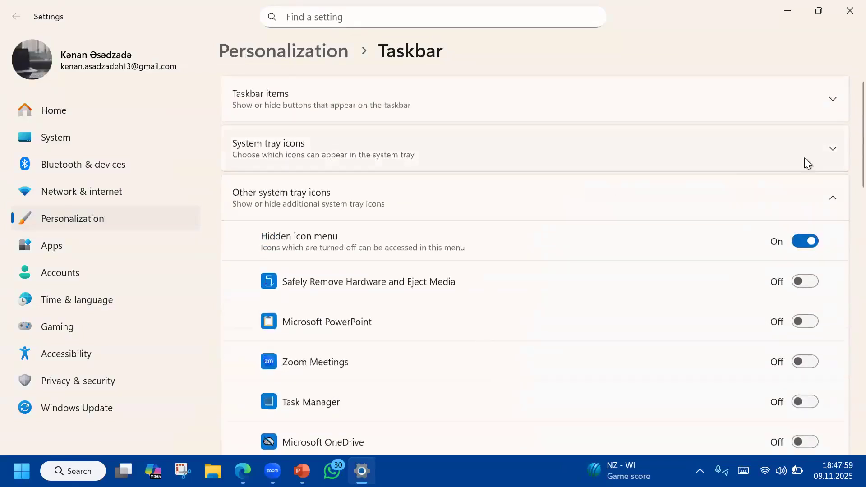
click(831, 197)
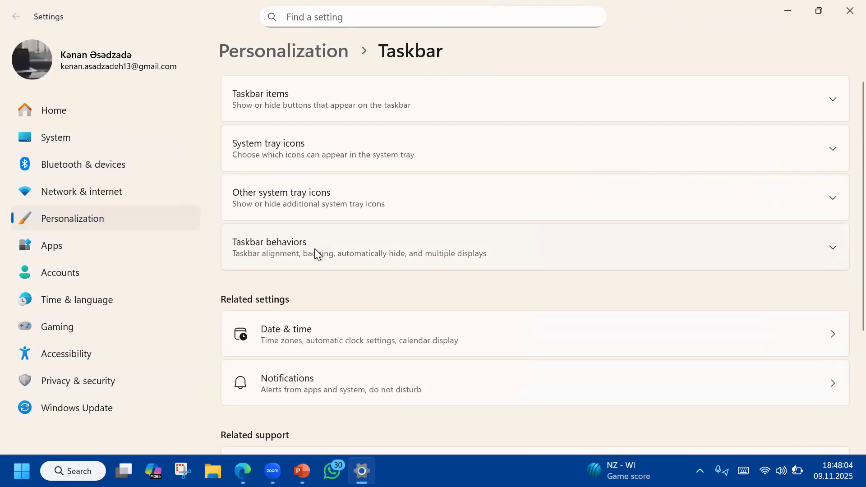
- Expand Taskbar behaviors and set Taskbar alignment to Center
click(353, 250)
scroll(555, 151, down, 3)
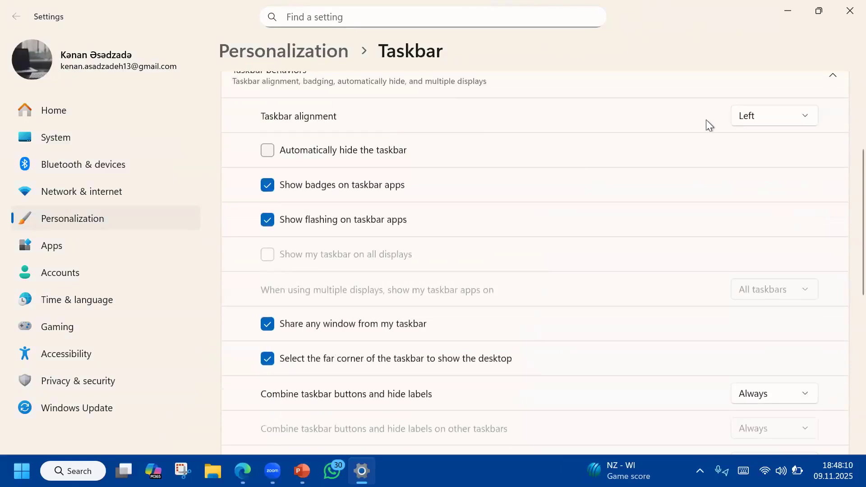
click(754, 118)
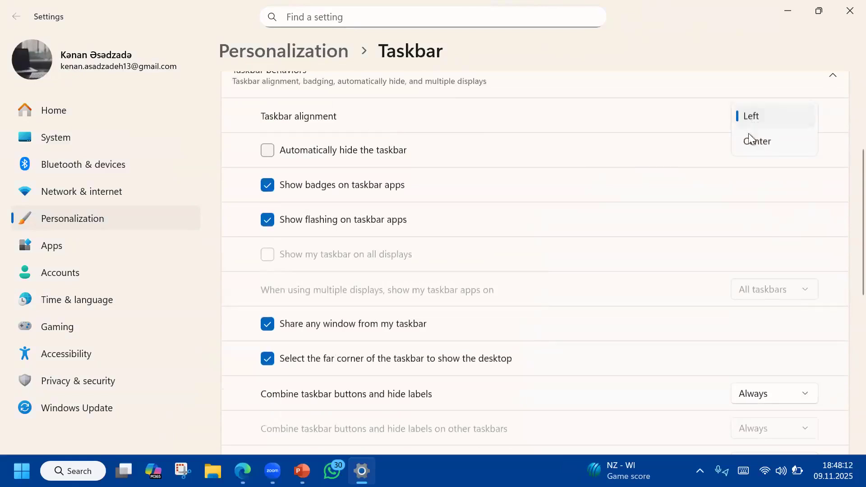
click(749, 143)
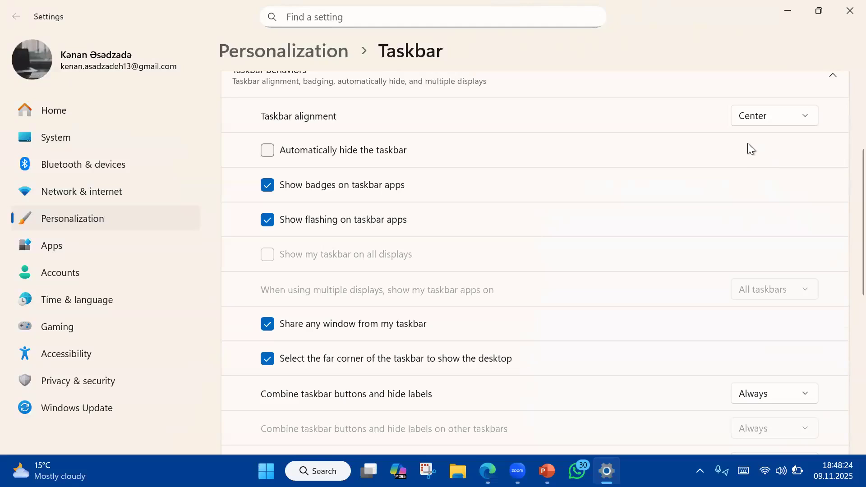
click(776, 116)
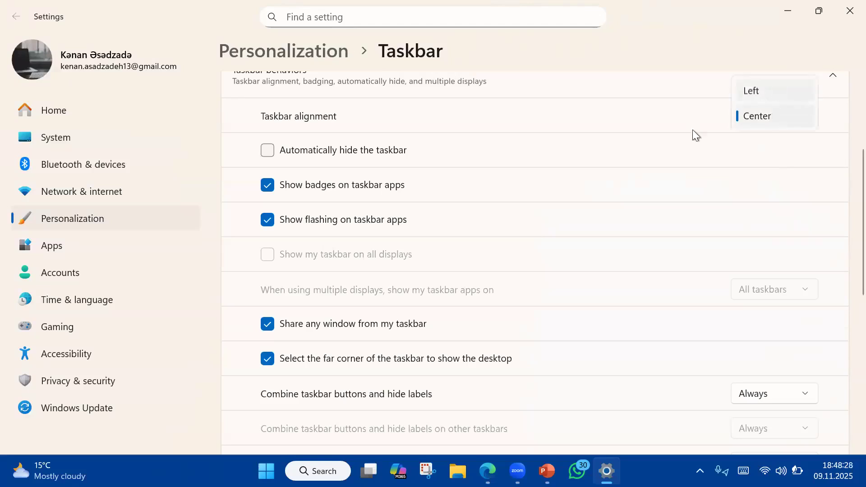
click(635, 145)
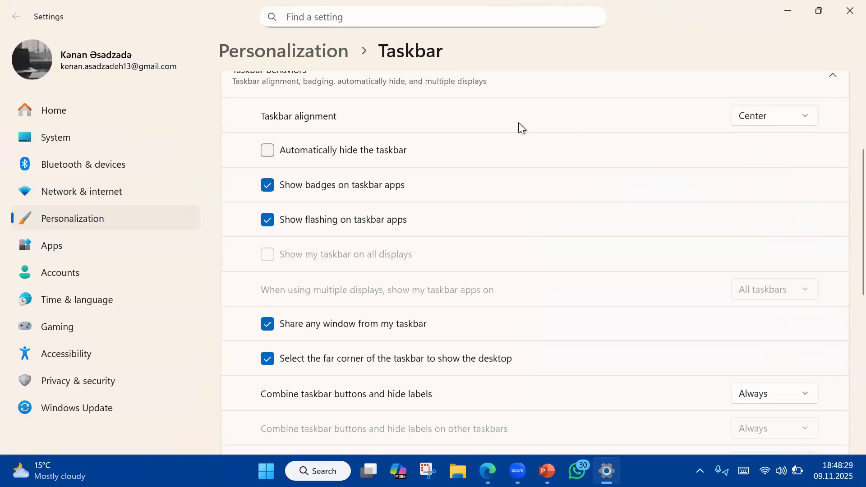
- Turn on Automatically hide the taskbar, demonstrate it by minimizing and restoring Settings, and turn it off again
click(266, 154)
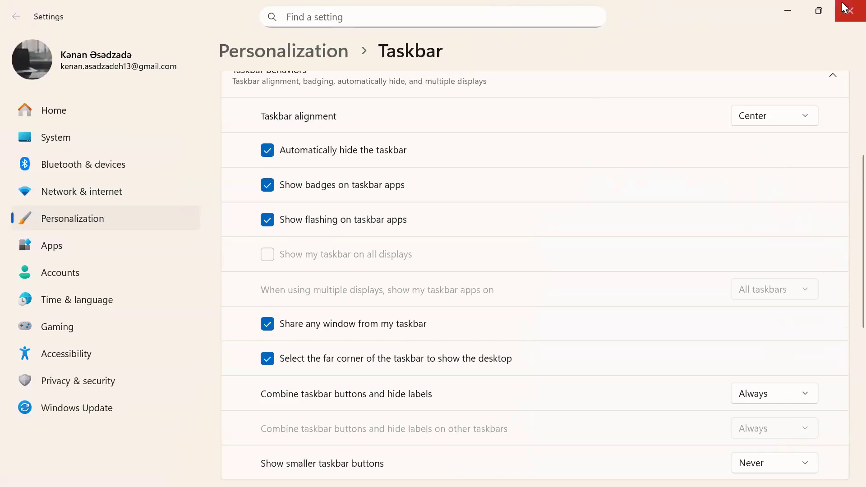
click(788, 11)
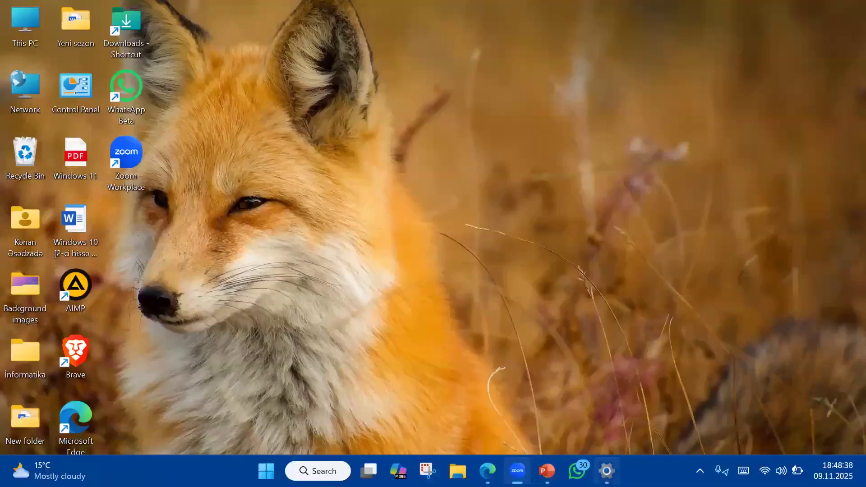
click(607, 471)
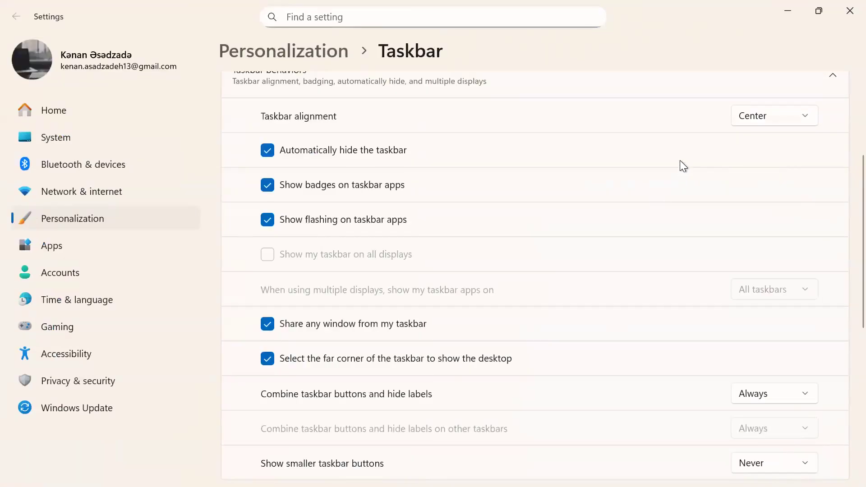
click(267, 150)
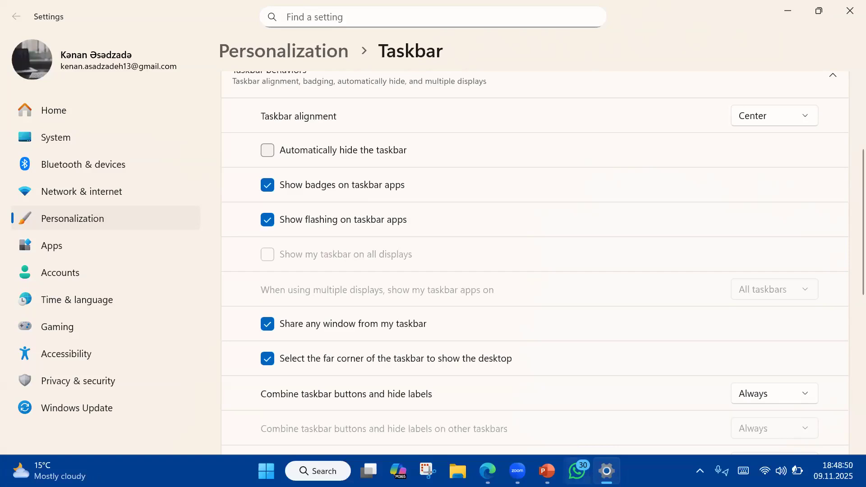
- Switch to the PowerPoint slide show, advance to the Taskbar behaviors slide, and minimize it to return to Settings
click(267, 185)
click(547, 471)
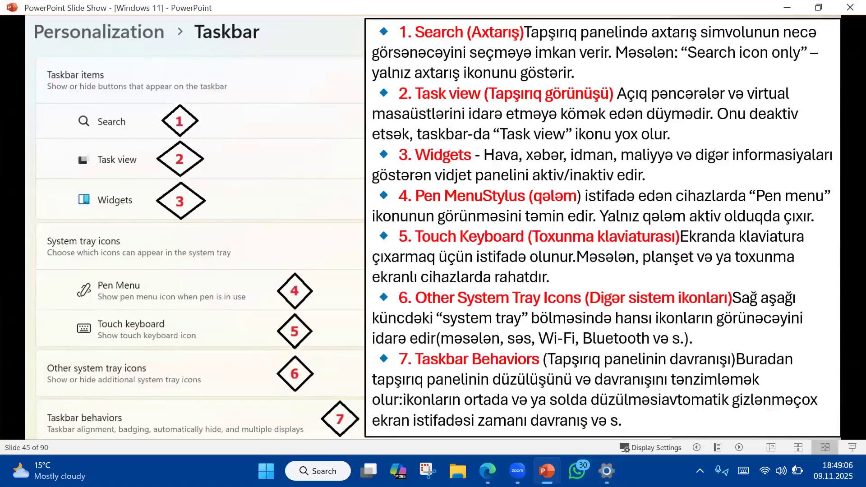
key(Right)
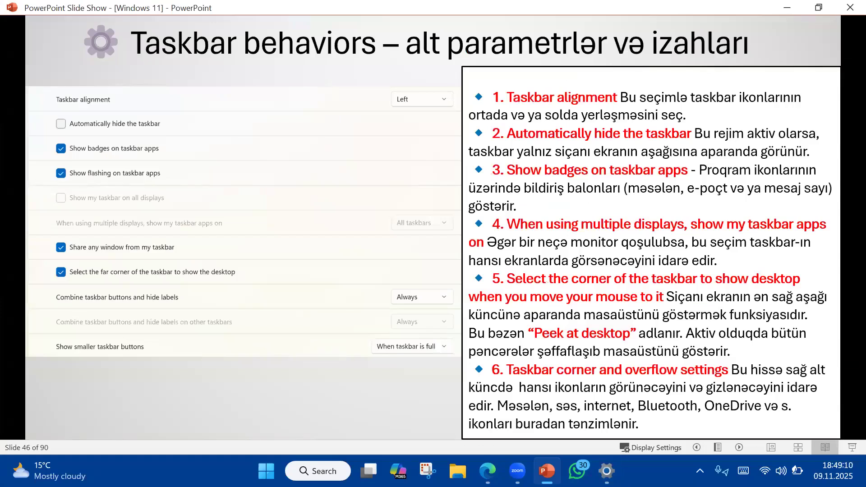
click(789, 8)
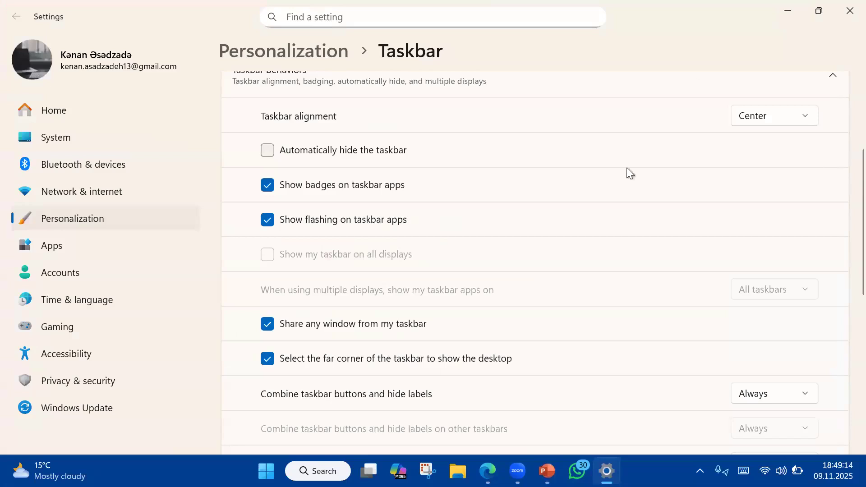
- Review the remaining taskbar behavior options, then return to the PowerPoint slide show and leave the reading view
scroll(736, 248, down, 3)
scroll(542, 230, up, 4)
scroll(449, 307, down, 1)
scroll(510, 303, down, 2)
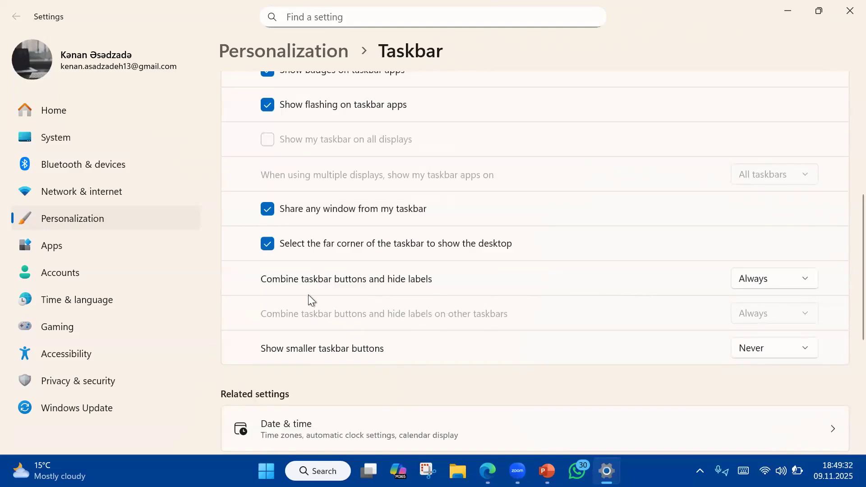
mouse_move(547, 471)
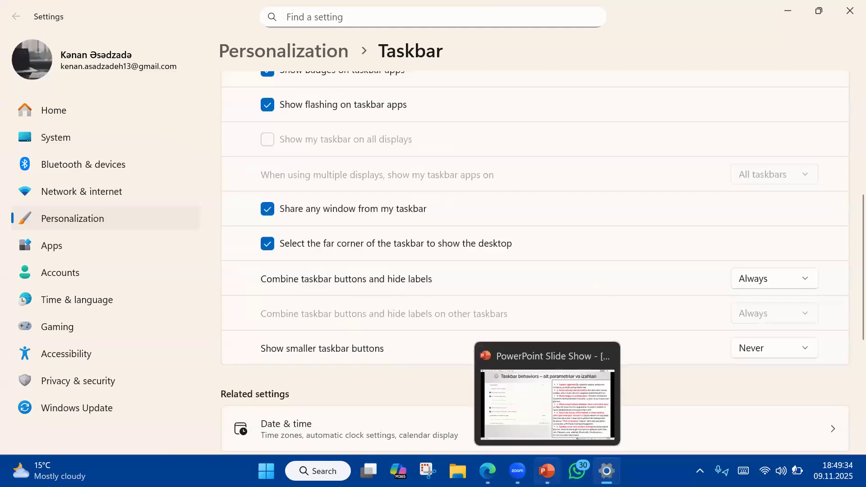
click(549, 392)
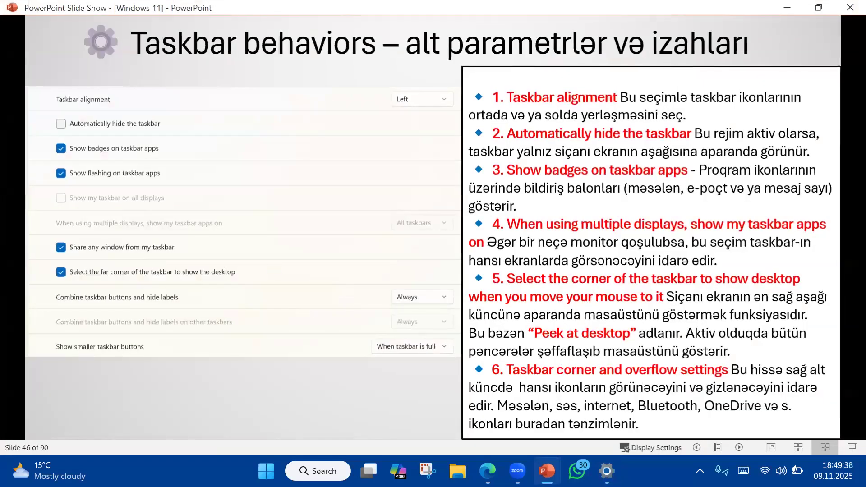
click(770, 448)
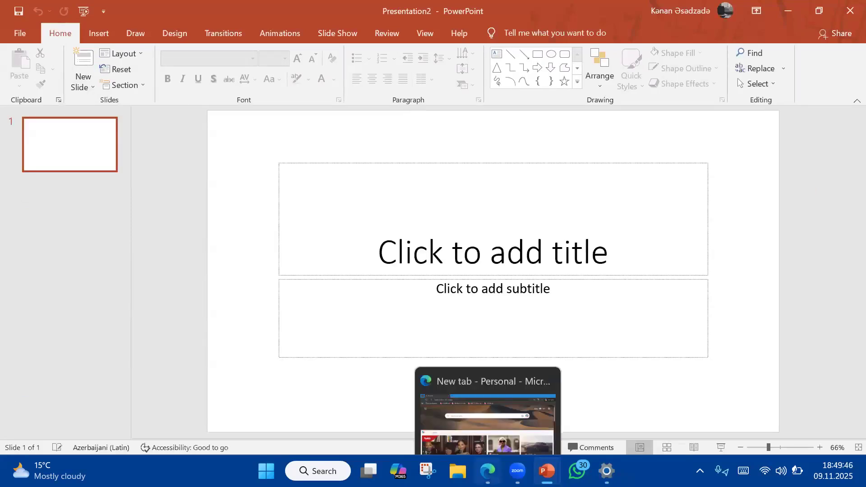
- Close the Microsoft Edge window
click(487, 471)
click(845, 14)
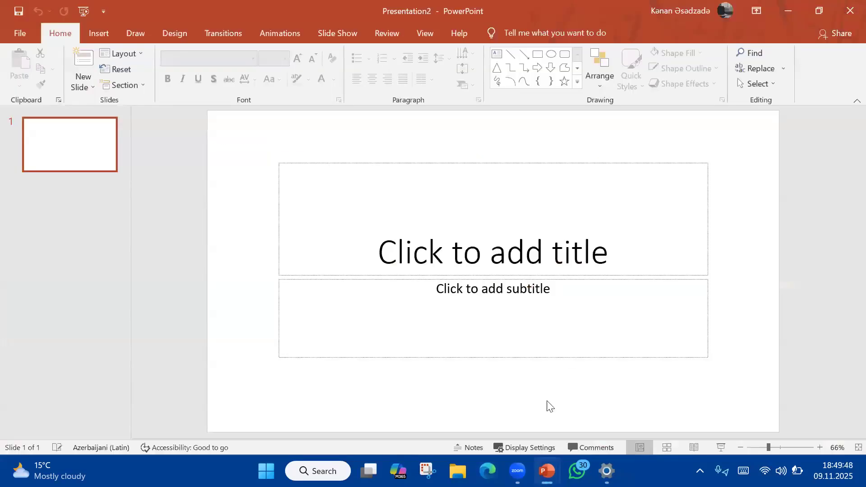
right_click(399, 471)
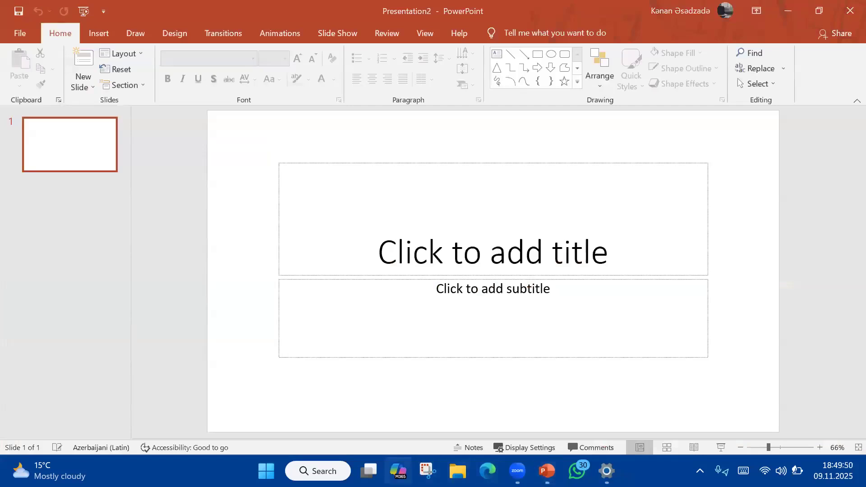
click(368, 434)
- Switch back to Settings and set Taskbar alignment to Left
mouse_move(547, 472)
mouse_move(607, 471)
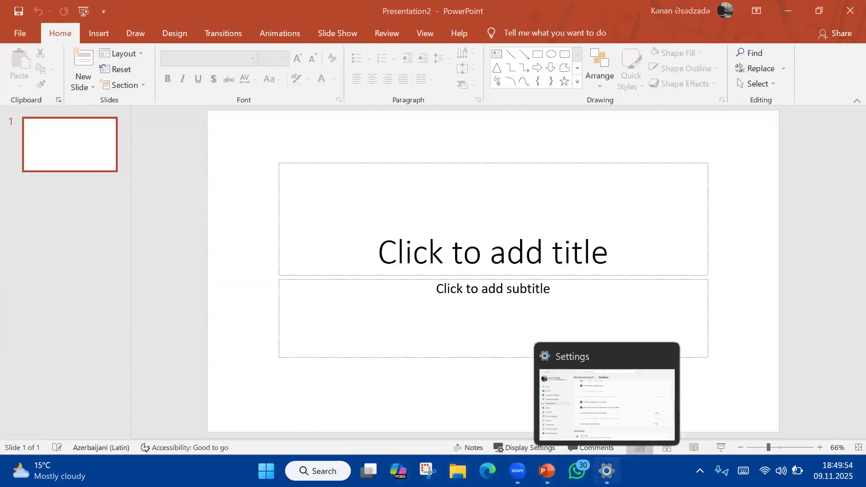
click(607, 471)
scroll(700, 136, up, 4)
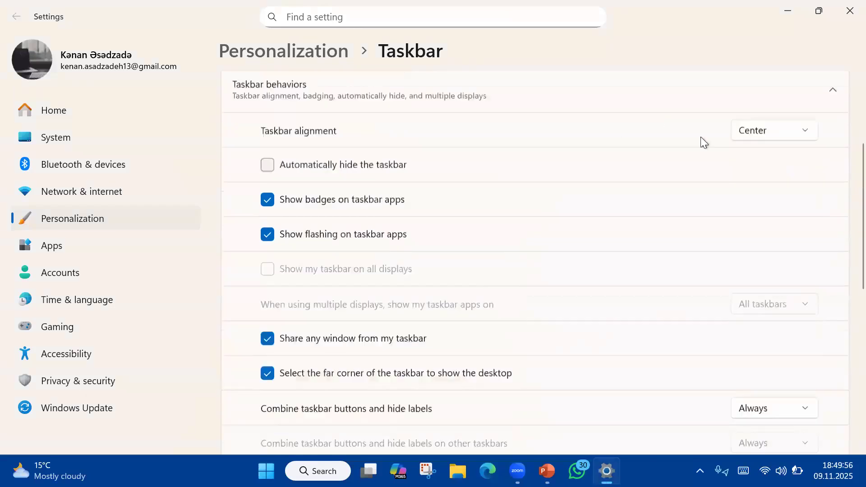
click(773, 172)
click(747, 145)
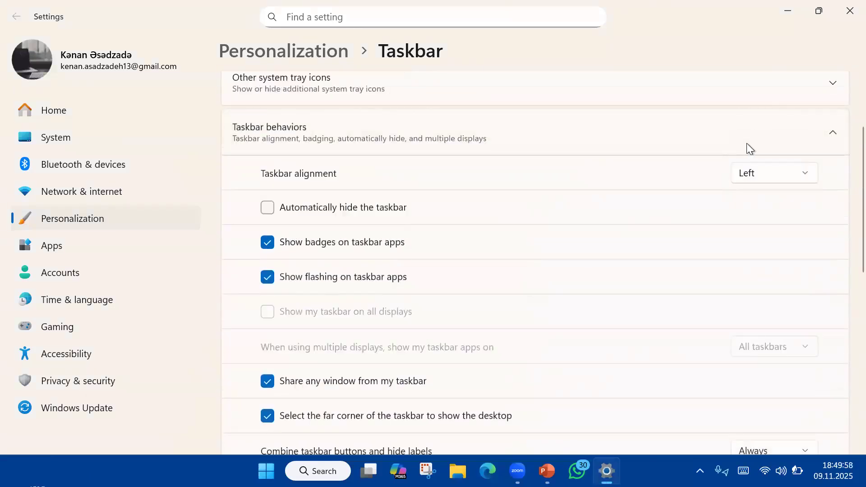
- Preview the open PowerPoint windows from the taskbar, and collapse and re-expand Taskbar behaviors to review its remaining options
click(302, 471)
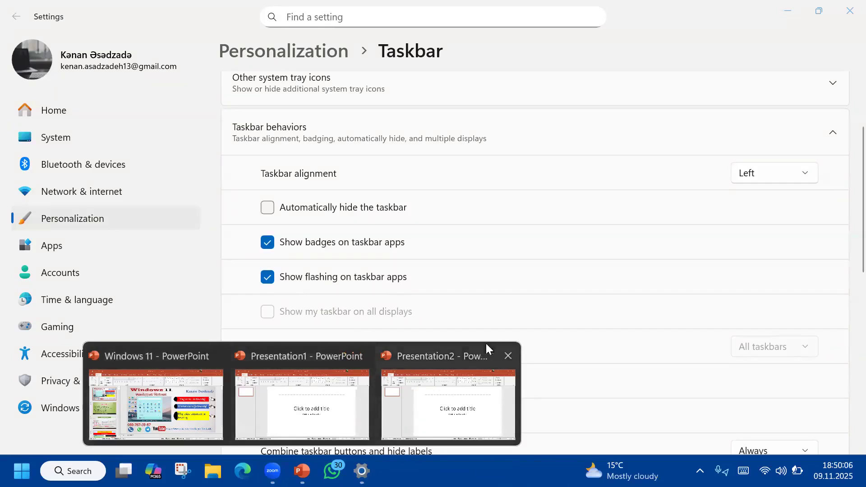
click(638, 122)
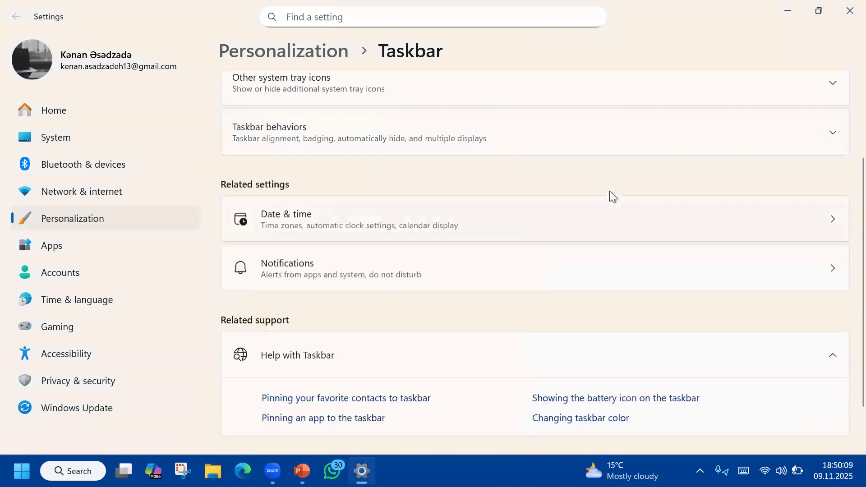
click(538, 148)
scroll(609, 235, down, 3)
scroll(637, 186, up, 1)
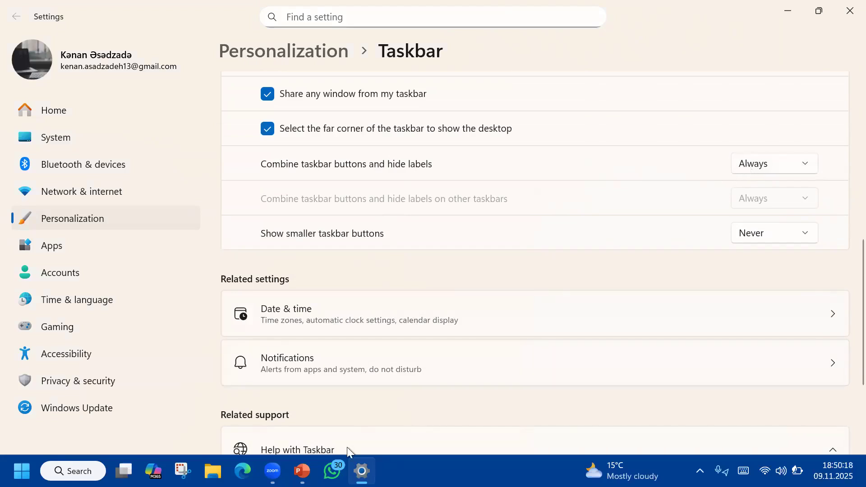
- Move the PowerPoint icon after WhatsApp on the taskbar and switch to the Windows 11 presentation
mouse_move(302, 471)
drag(302, 471, 332, 471)
mouse_move(332, 471)
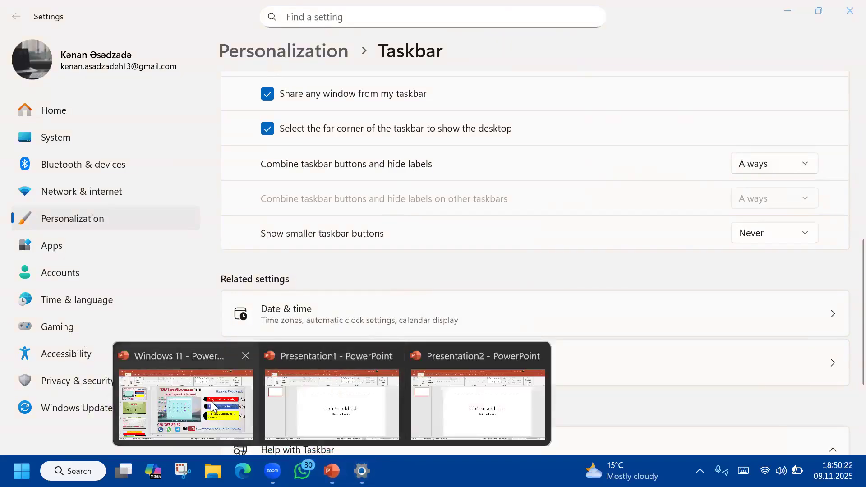
click(224, 376)
- Go to slide 47 of the presentation and delete "hide labels" from the Always entry in its text box
drag(193, 126, 194, 261)
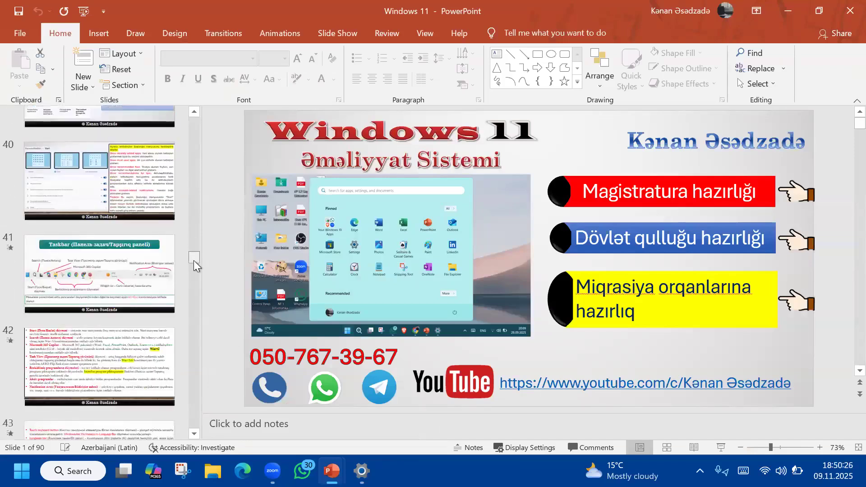
scroll(169, 291, down, 3)
scroll(165, 297, down, 9)
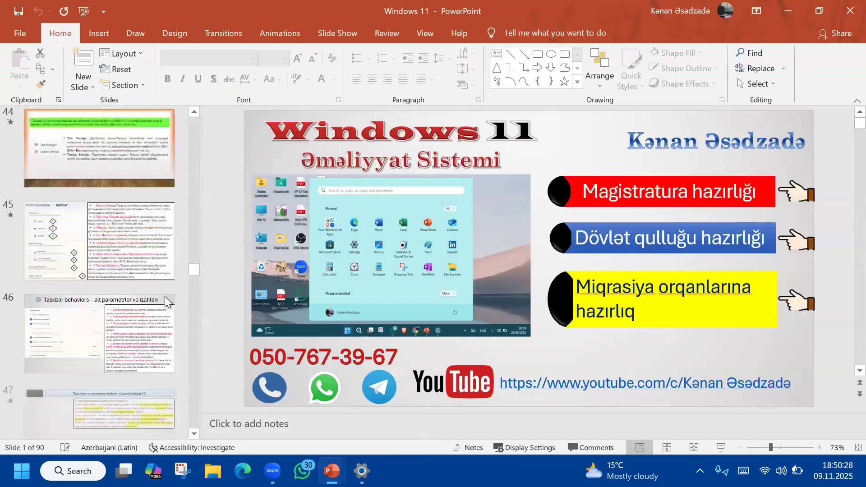
click(131, 308)
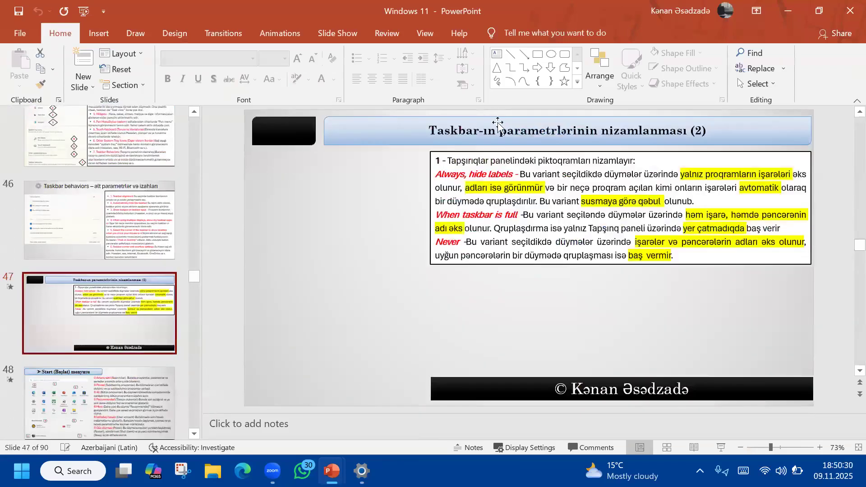
drag(513, 174, 469, 174)
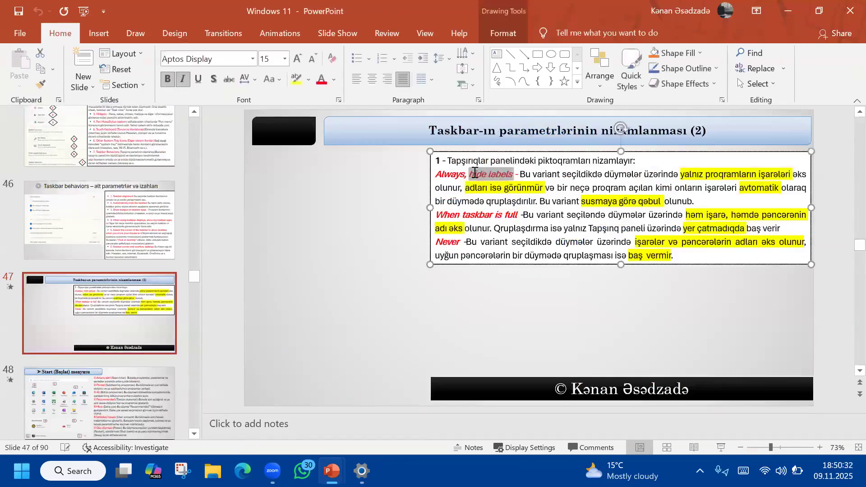
key(Delete)
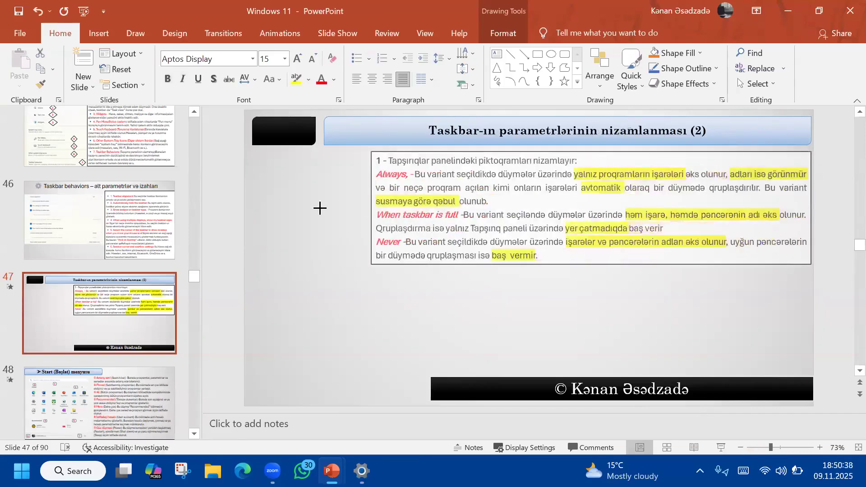
- Widen the explanation text box on slide 47 to the slide's left edge and set its font size to 20
drag(320, 208, 253, 208)
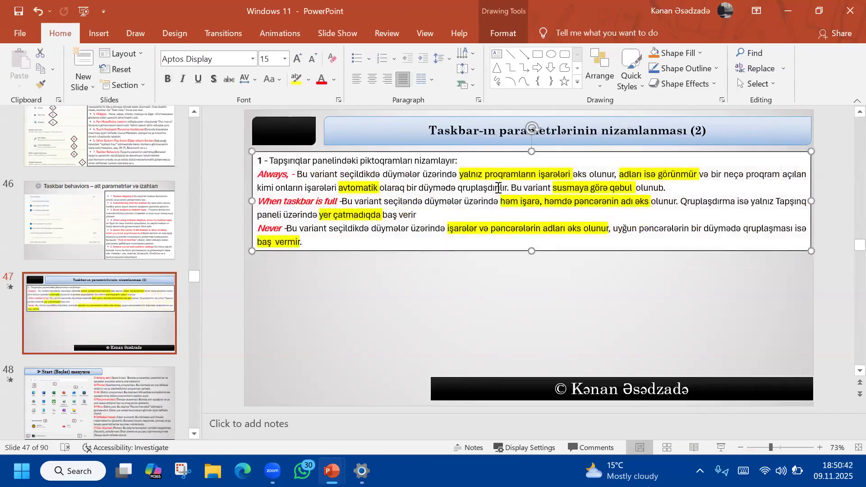
click(297, 59)
click(297, 58)
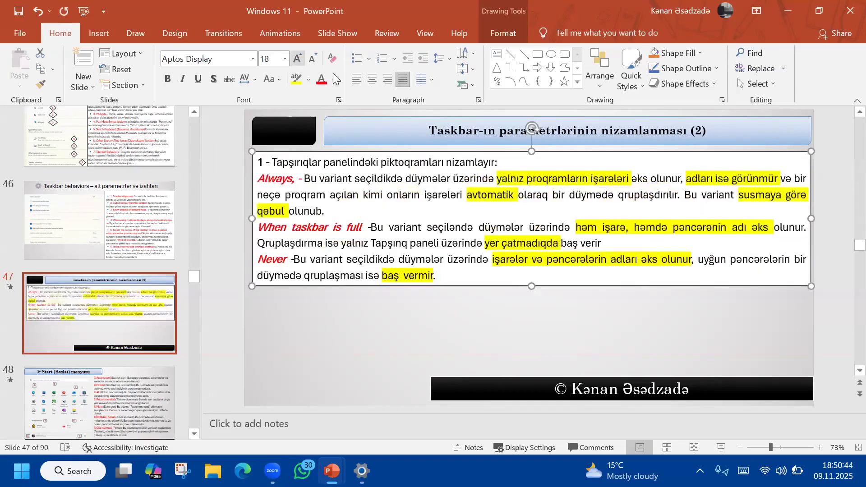
click(297, 58)
click(508, 217)
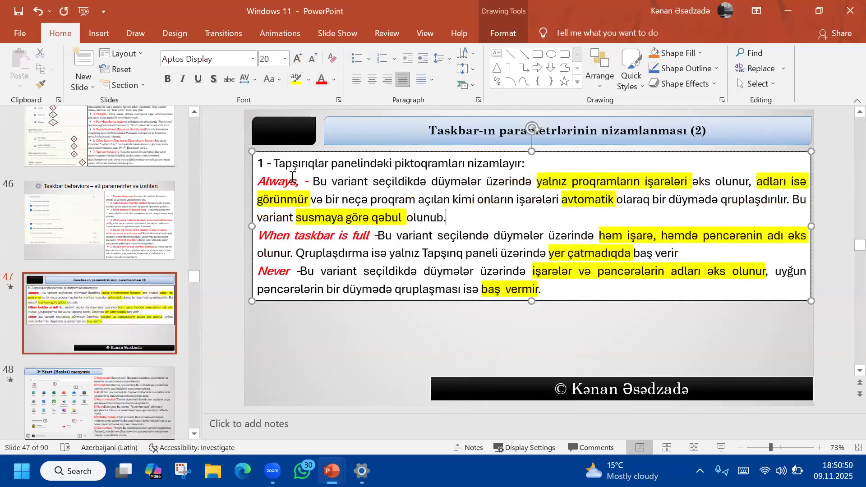
- Switch to Settings and set Combine taskbar buttons and hide labels to When taskbar is full
click(362, 471)
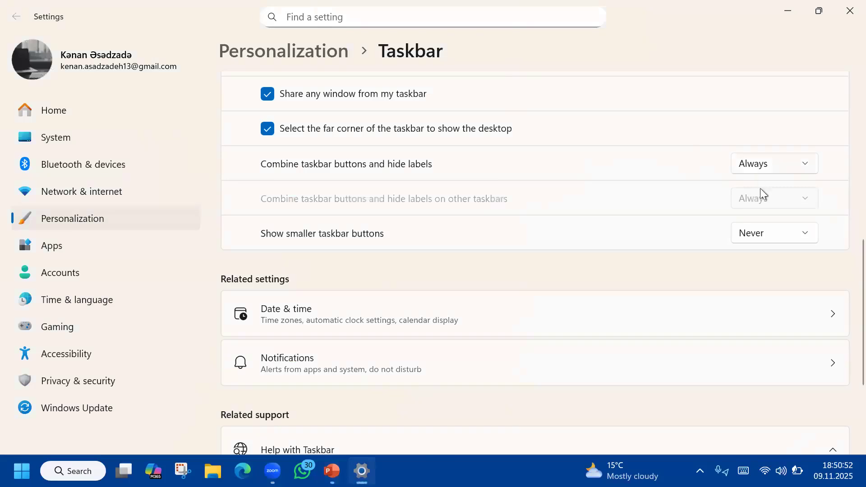
click(763, 166)
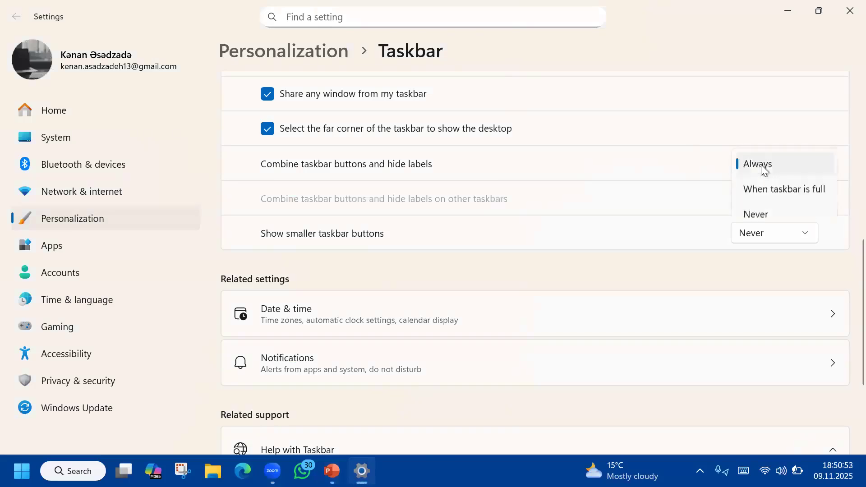
click(757, 193)
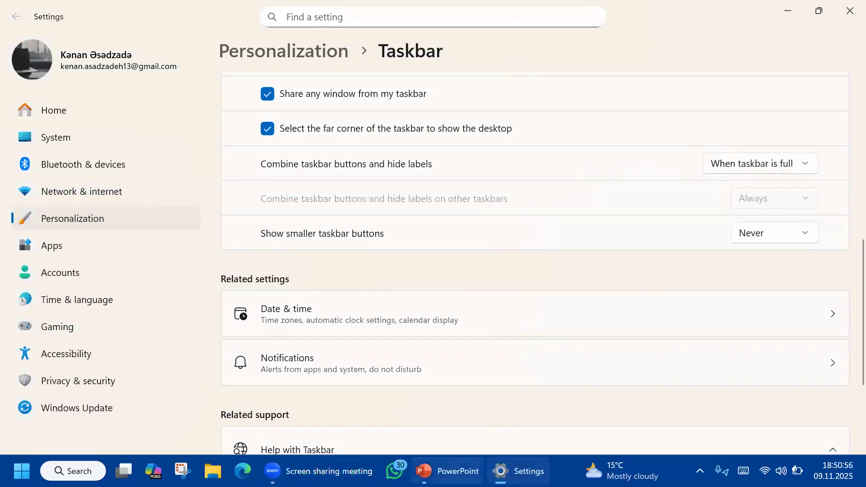
- Unpin WhatsApp Beta and Microsoft Edge from the taskbar
click(395, 471)
right_click(395, 471)
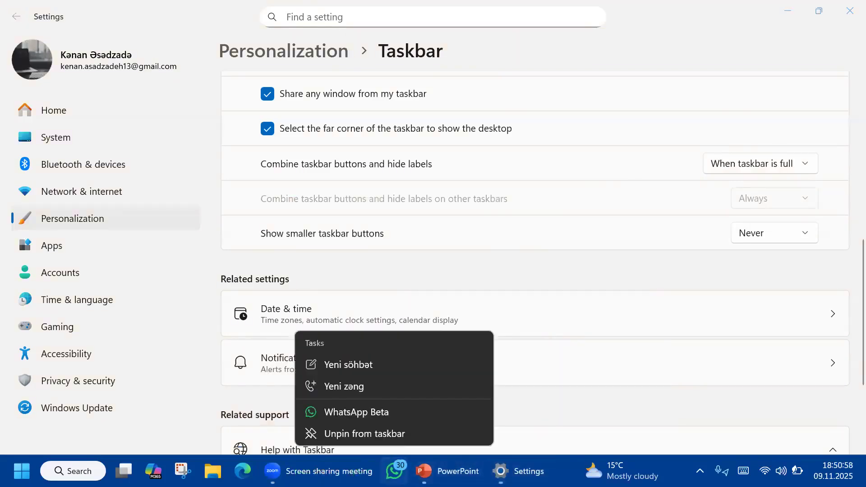
click(415, 433)
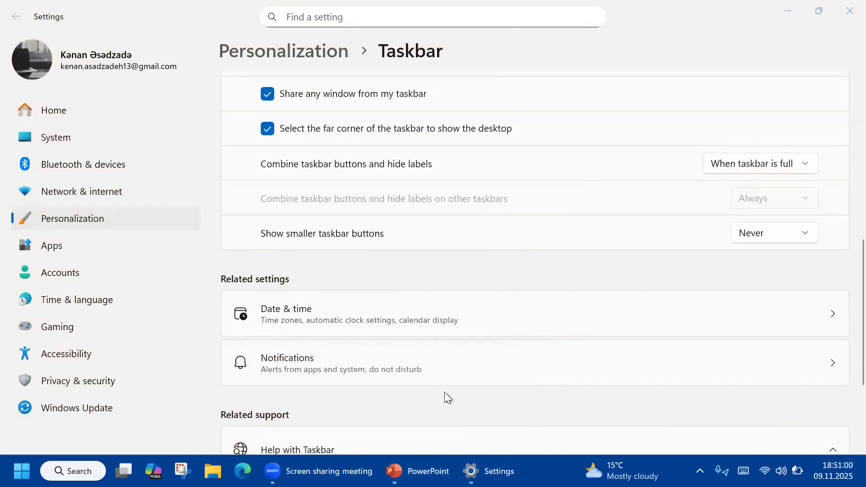
mouse_move(318, 471)
right_click(242, 471)
click(237, 432)
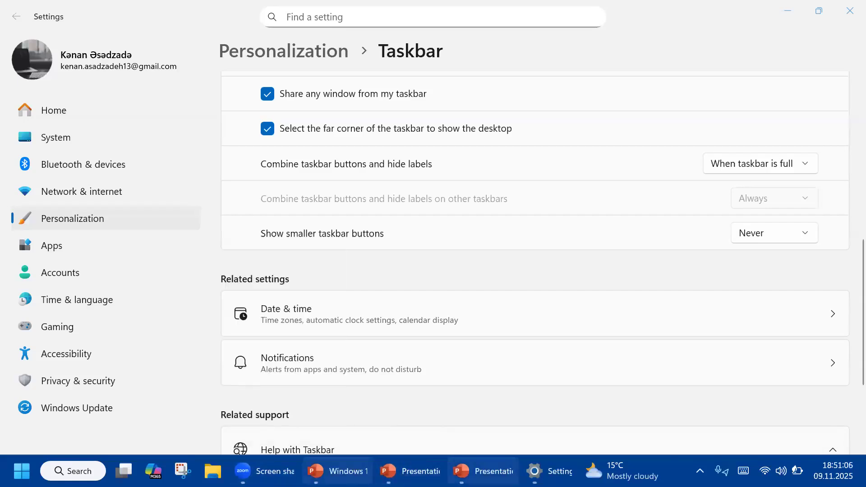
- Switch to the Windows 11 presentation and create four new blank presentations to fill the taskbar
mouse_move(483, 471)
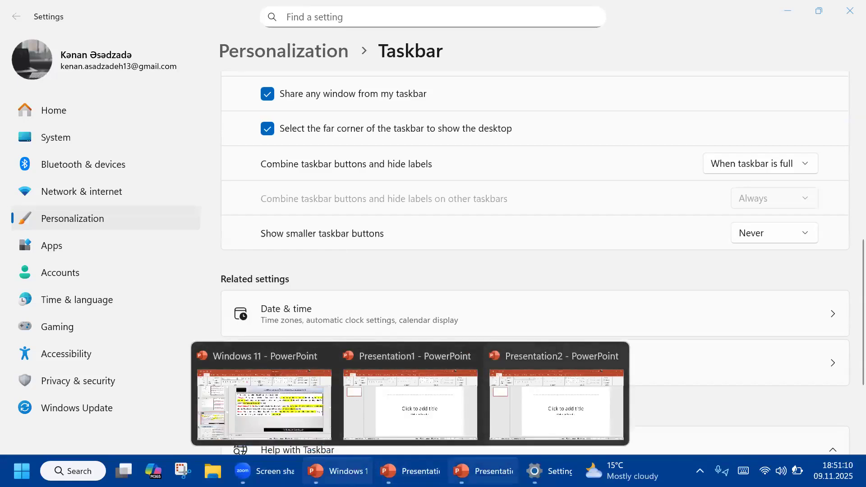
click(264, 397)
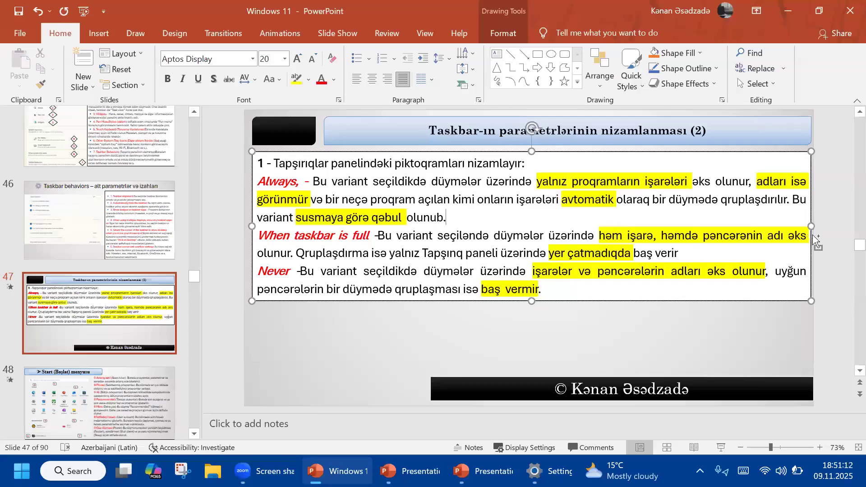
key(ctrl+n)
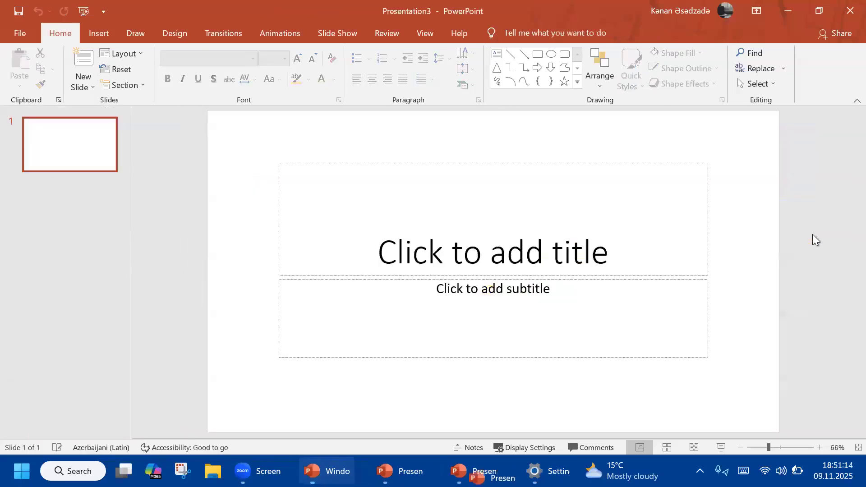
key(ctrl+n)
key(ctrl+n)
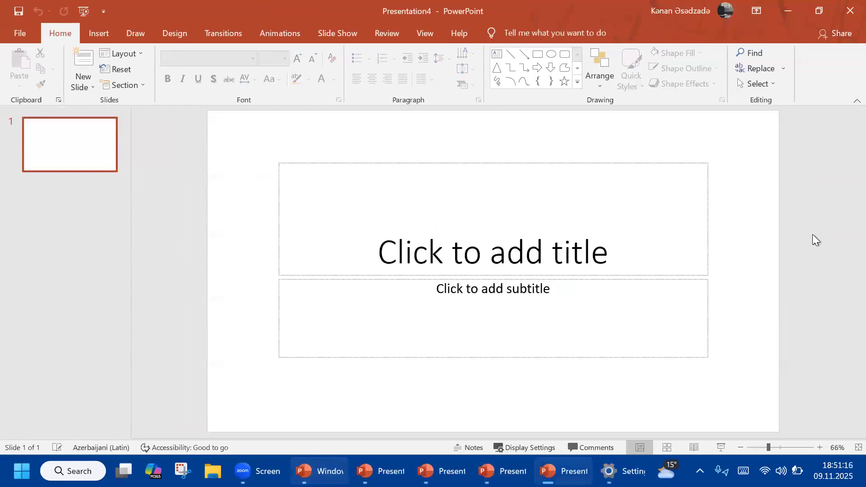
key(ctrl+n)
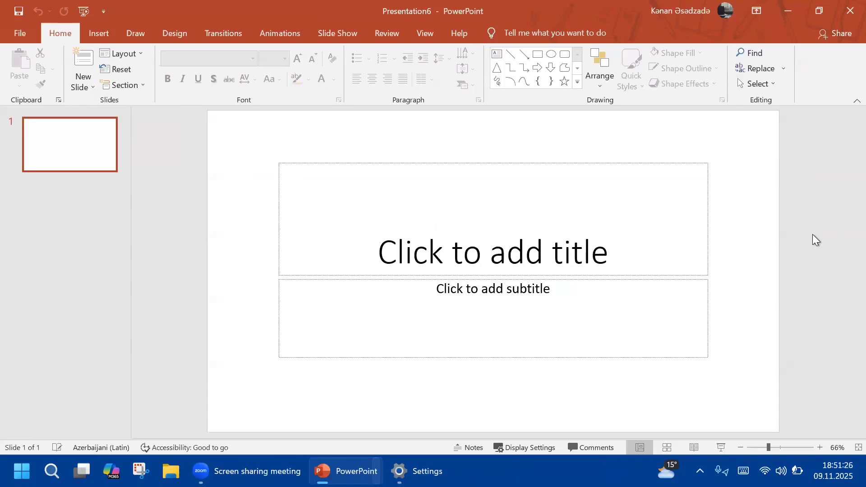
- Return to Settings, set Combine taskbar buttons and hide labels to Always, and open the Windows 11 presentation from the grouped window previews
click(418, 471)
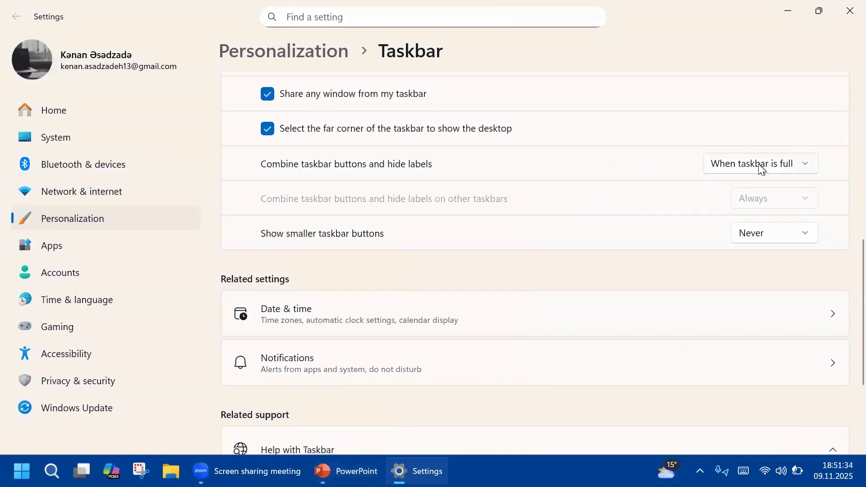
mouse_move(361, 456)
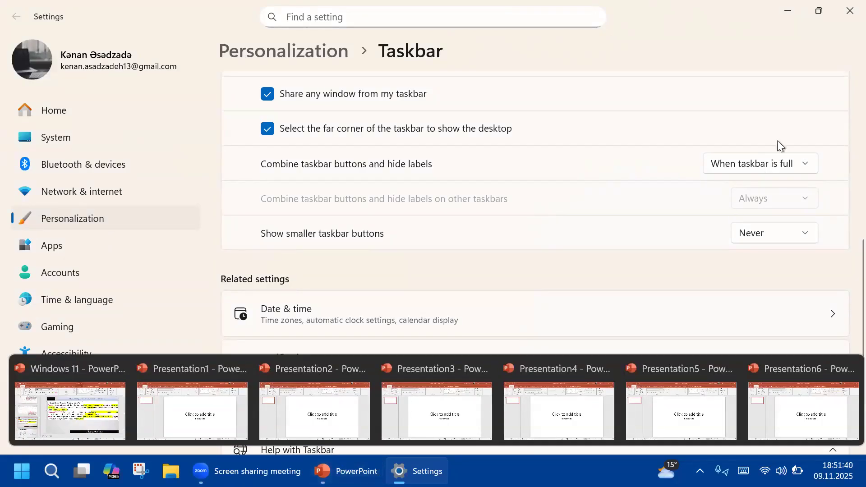
click(754, 163)
click(730, 140)
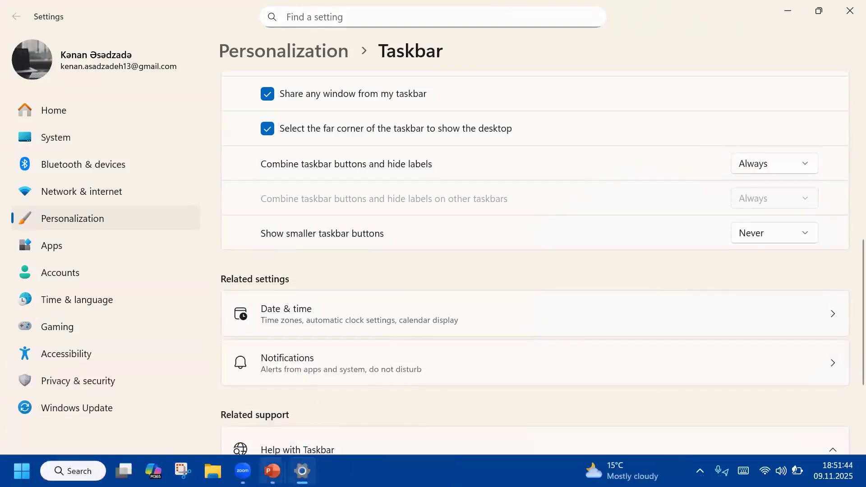
mouse_move(272, 471)
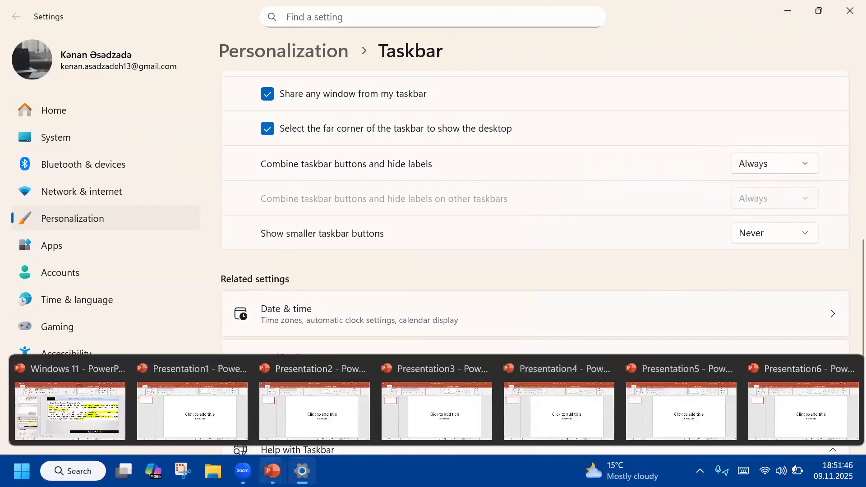
click(67, 398)
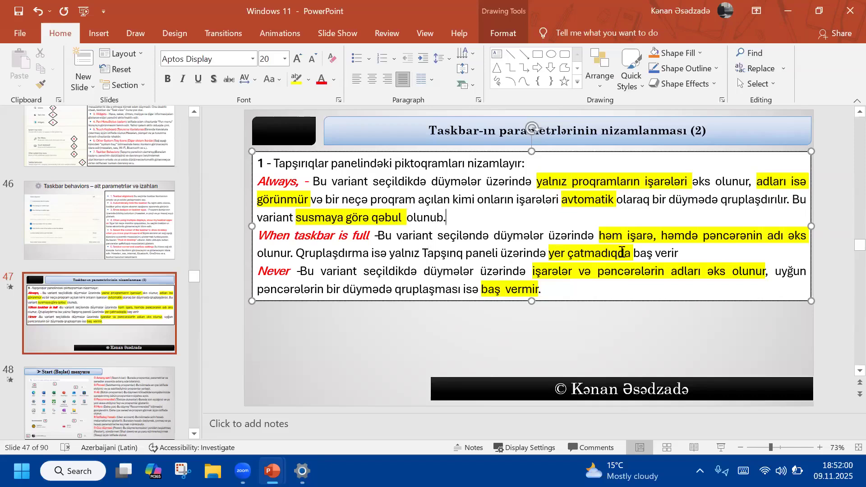
- Go back to Settings, set Combine taskbar buttons and hide labels to When taskbar is full, and preview the grouped PowerPoint windows
click(302, 471)
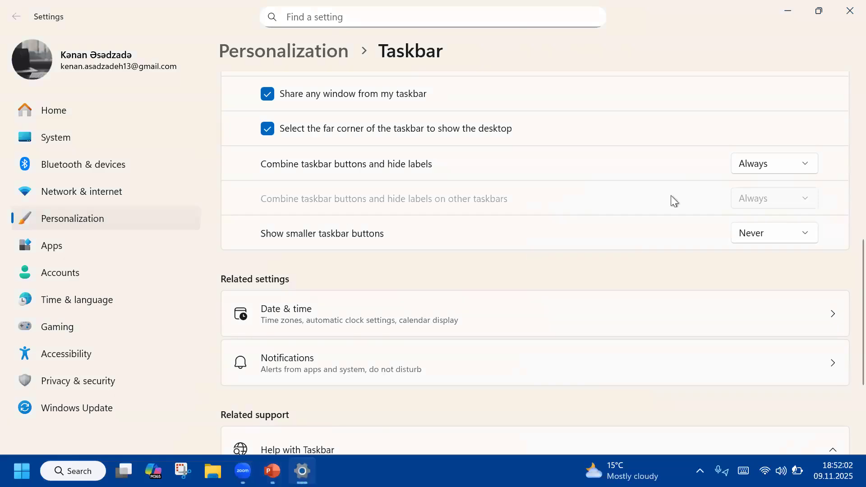
click(752, 163)
click(751, 186)
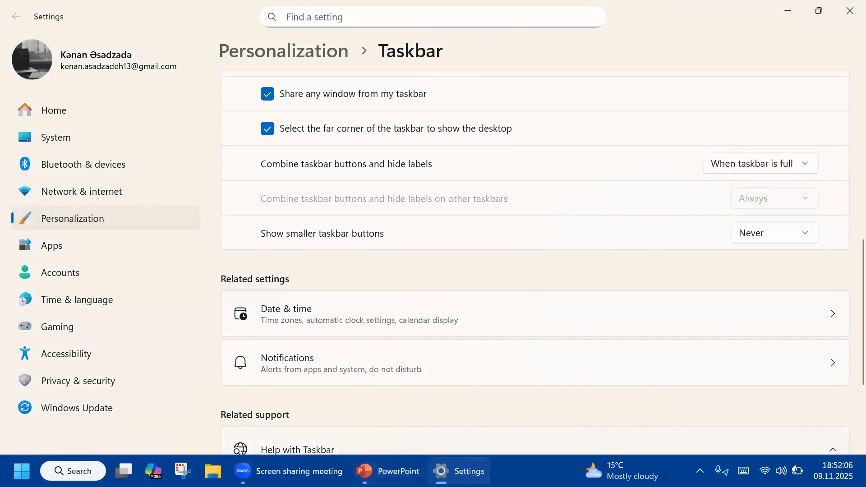
mouse_move(388, 471)
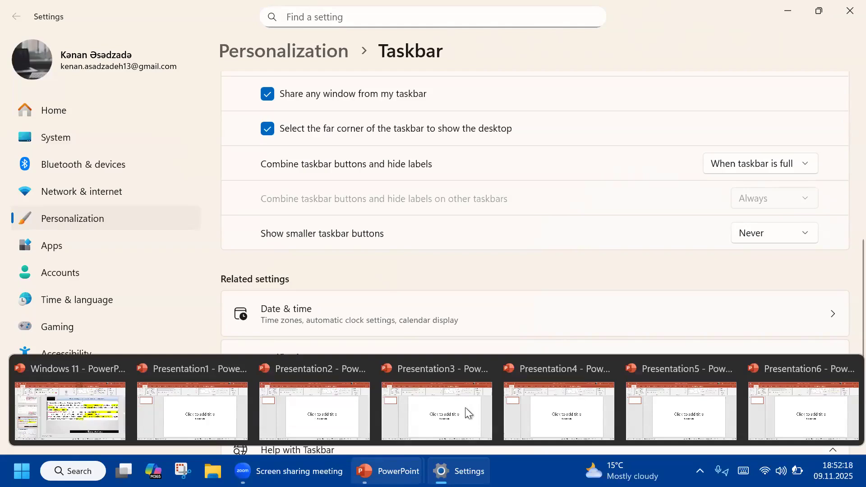
- Set Combine taskbar buttons and hide labels to Never and preview the PowerPoint windows in the taskbar overflow
click(718, 167)
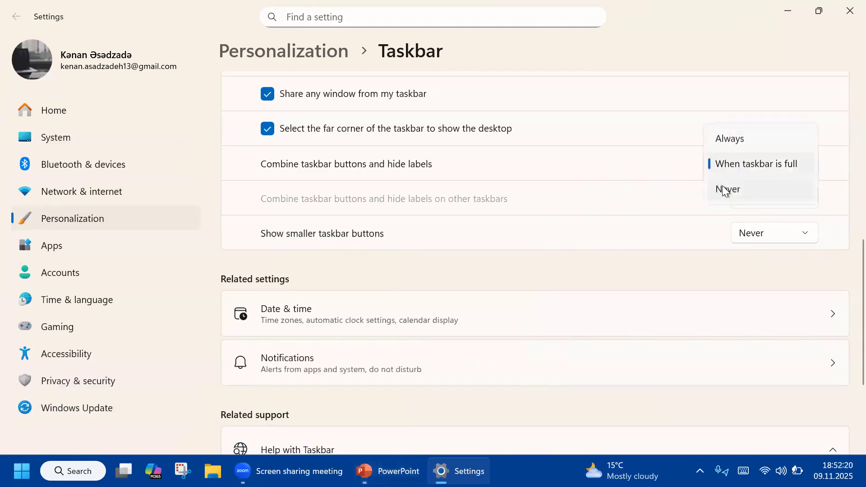
click(724, 189)
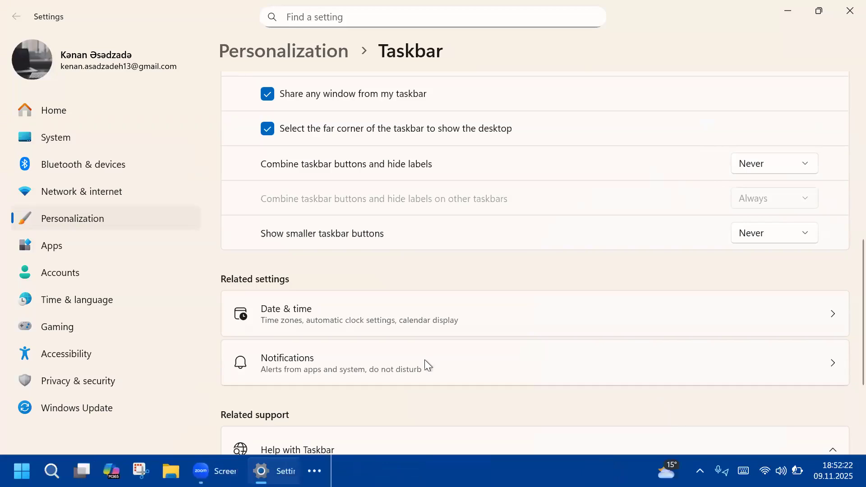
click(314, 471)
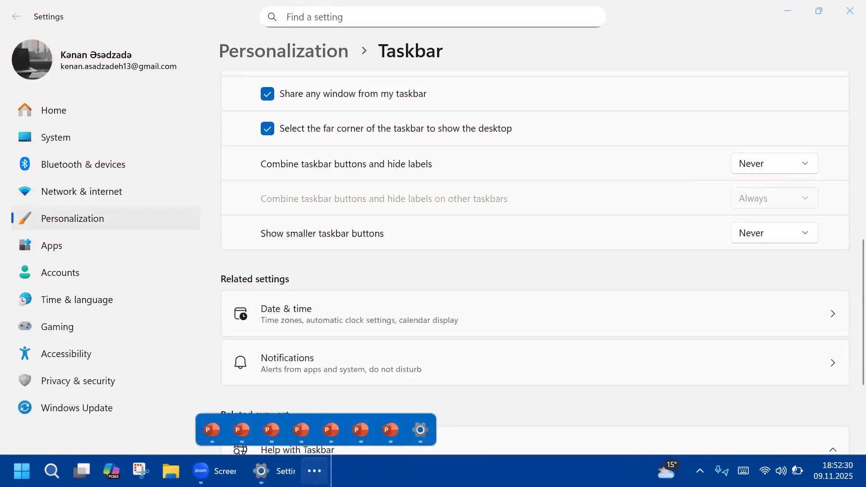
mouse_move(361, 431)
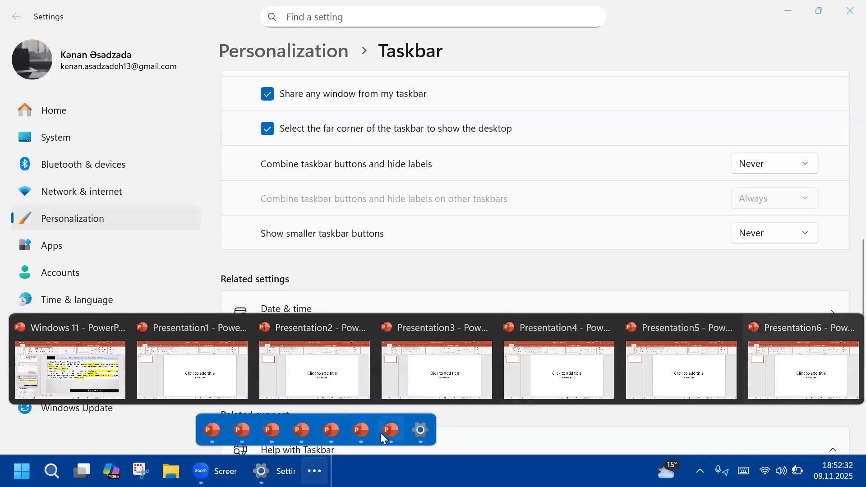
- Open Presentation6 from the taskbar overflow and close it, and close the Settings window as well
click(389, 431)
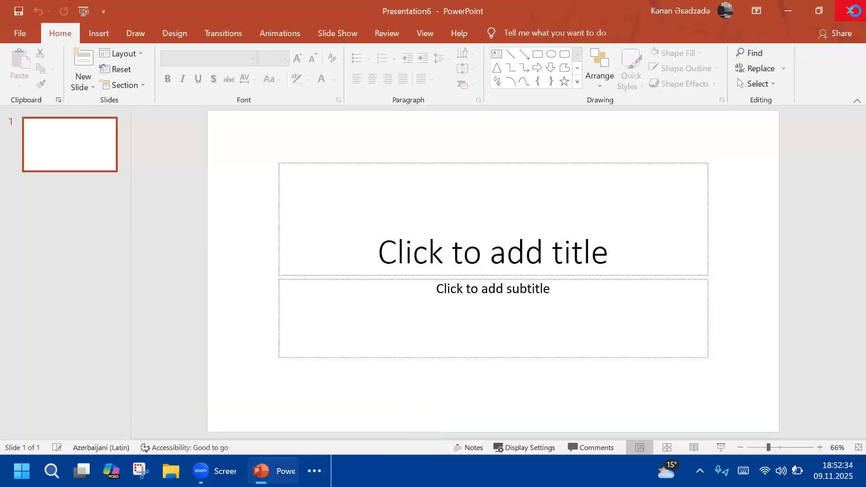
click(845, 9)
click(315, 471)
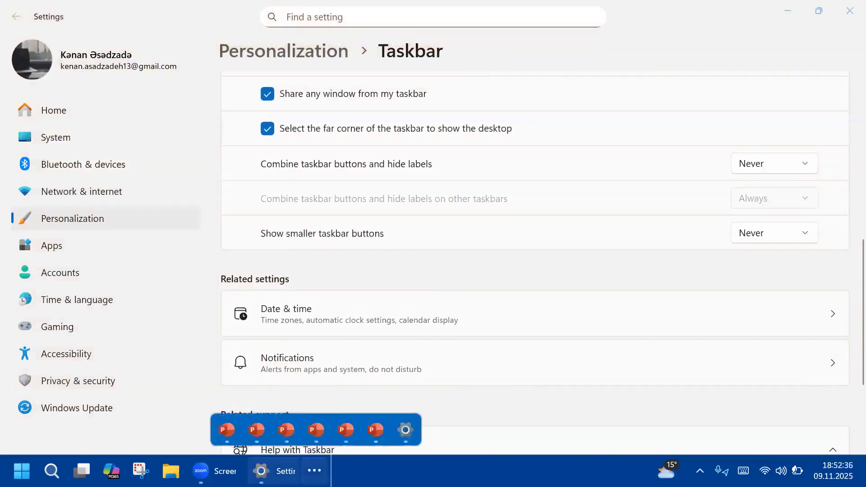
click(271, 471)
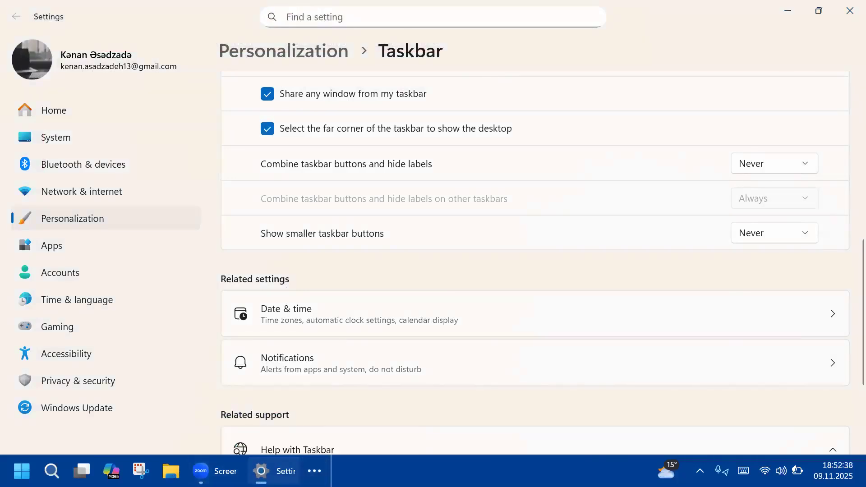
click(845, 8)
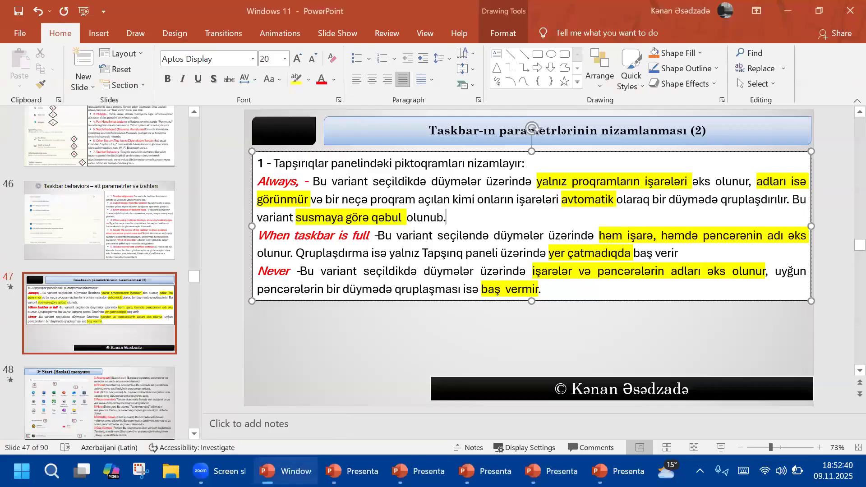
- Close the remaining blank presentations, Presentation5 through Presentation1, leaving the Windows 11 presentation open
mouse_move(553, 471)
click(789, 17)
click(845, 10)
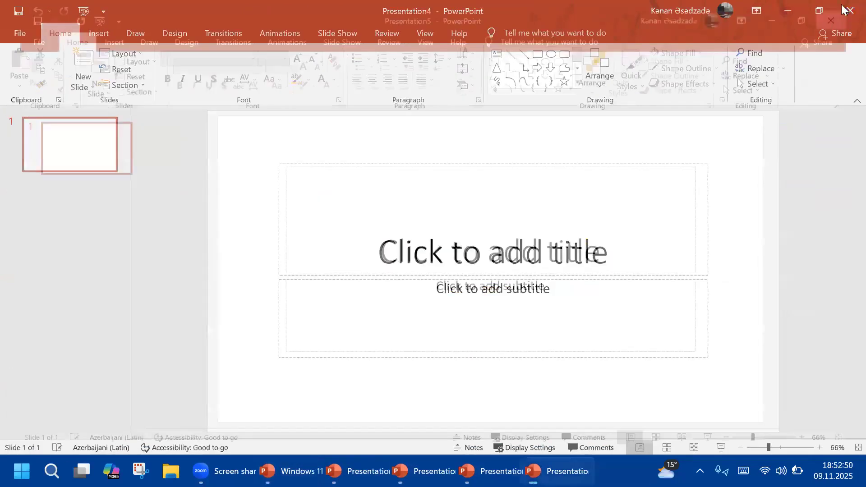
click(845, 10)
click(844, 10)
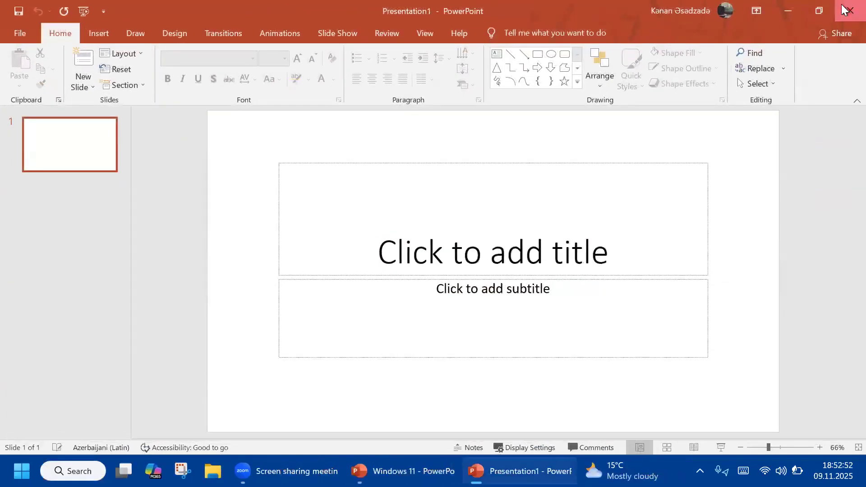
click(844, 10)
- Reopen the taskbar settings, expand Taskbar behaviors and check the Taskbar alignment choices, keeping Left
right_click(519, 470)
click(540, 442)
scroll(510, 269, down, 5)
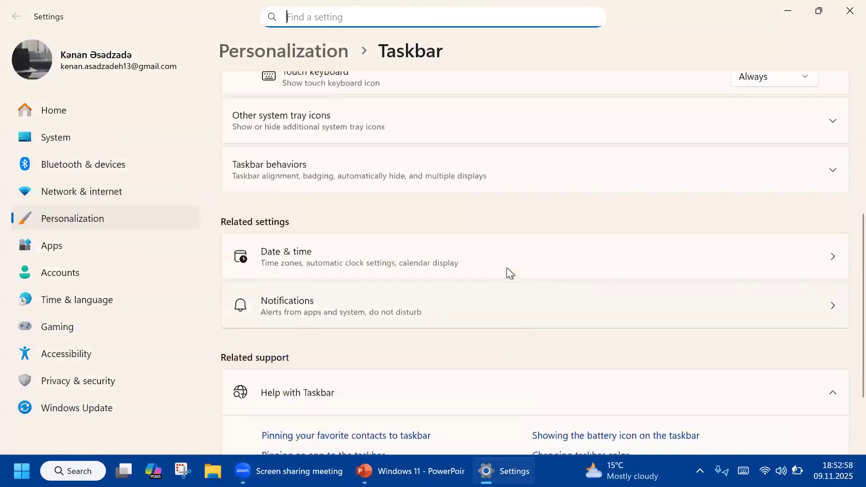
scroll(507, 267, up, 2)
click(425, 261)
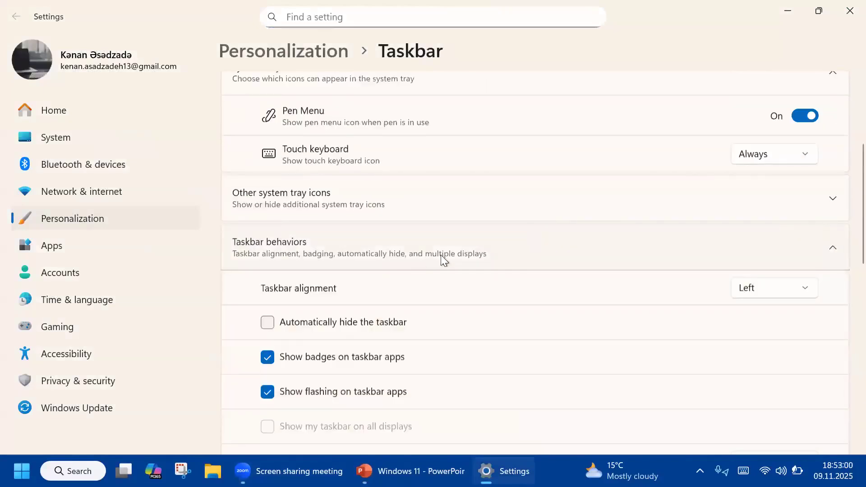
click(740, 290)
click(589, 313)
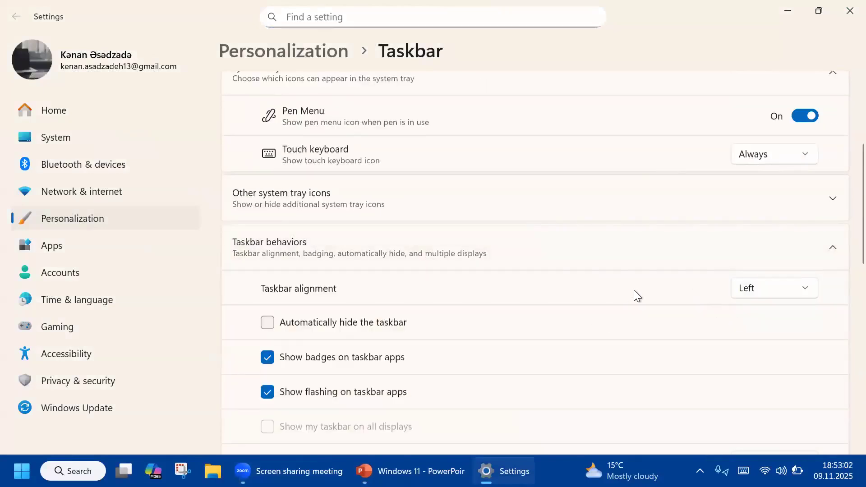
- Set Combine taskbar buttons and hide labels to Always in the Taskbar behaviors section
scroll(635, 294, down, 6)
scroll(757, 215, up, 1)
scroll(756, 201, down, 1)
click(776, 224)
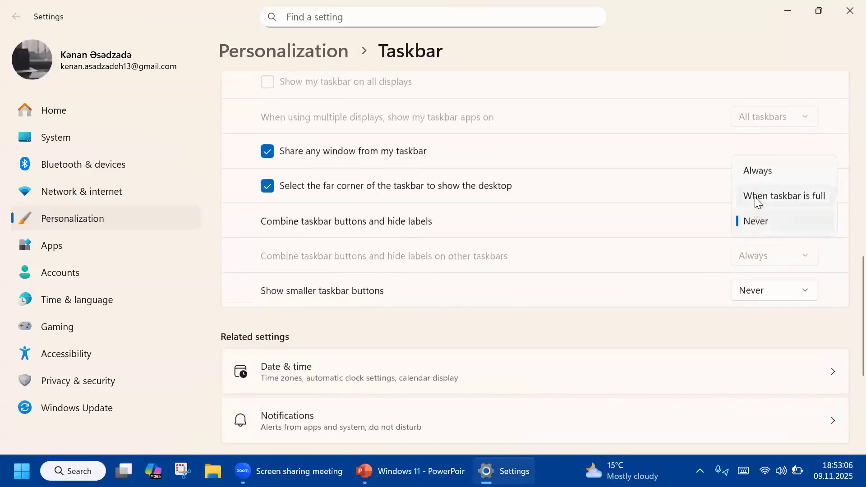
click(755, 174)
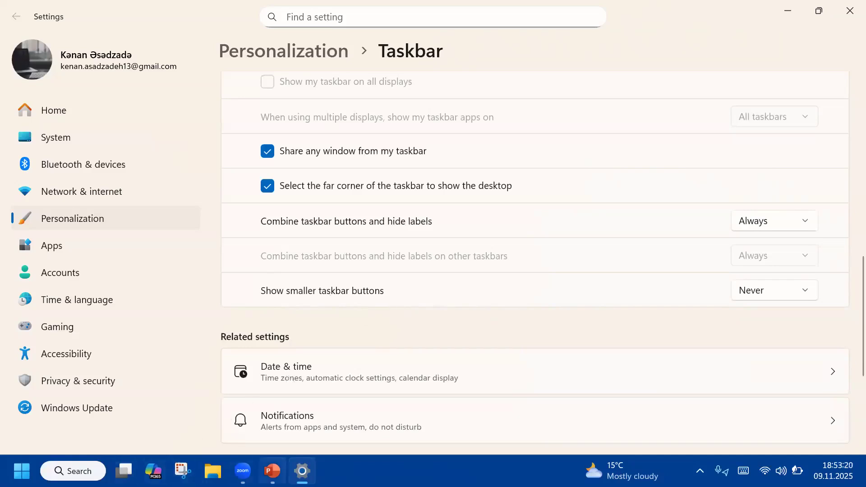
- Try Show smaller taskbar buttons with Always and with When taskbar is full, and return it to Never
click(773, 290)
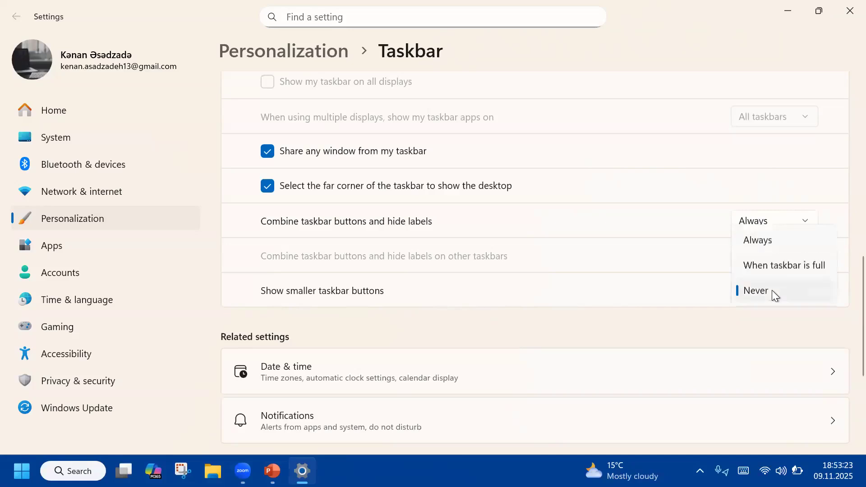
click(768, 241)
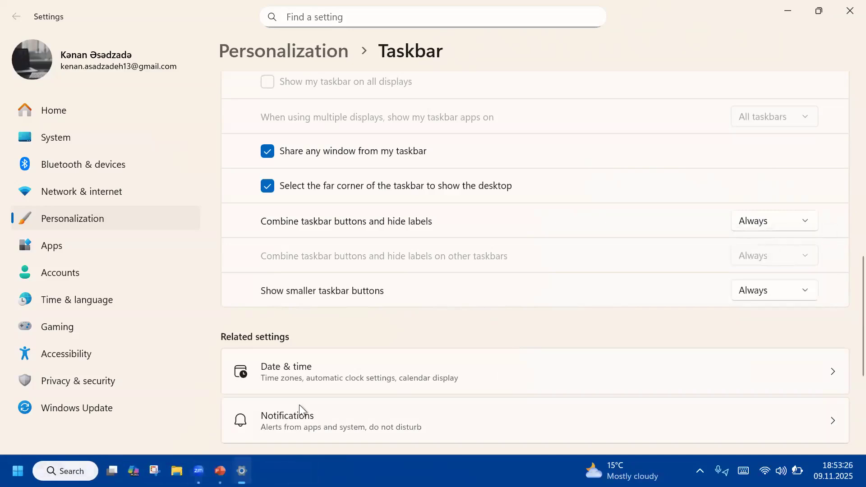
click(737, 297)
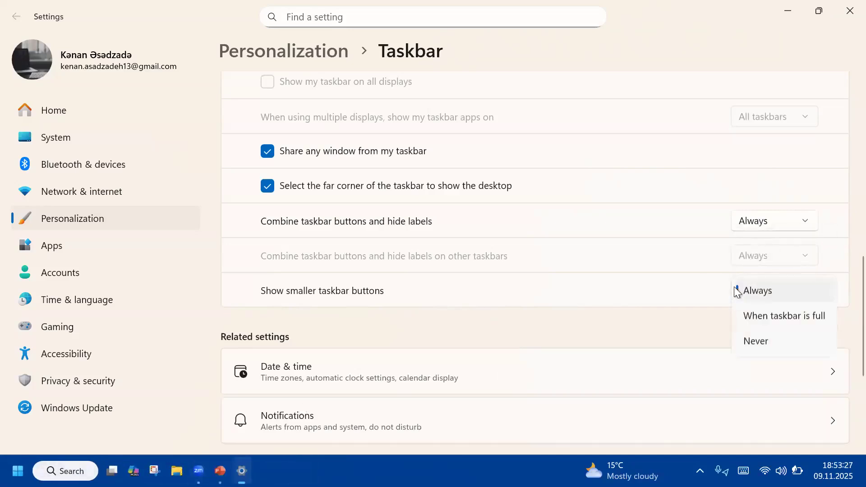
click(754, 316)
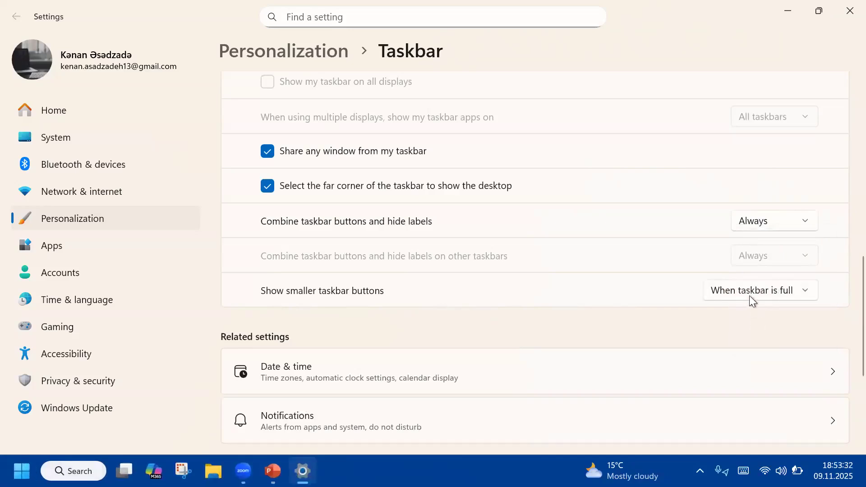
click(750, 296)
click(741, 315)
- Check the choices for combining taskbar buttons, keeping Always, and close Settings from the main Personalization page
click(806, 220)
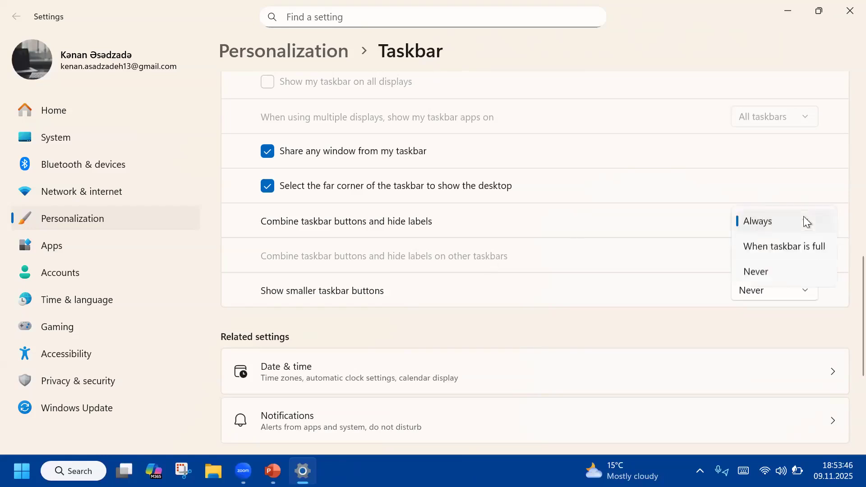
click(804, 221)
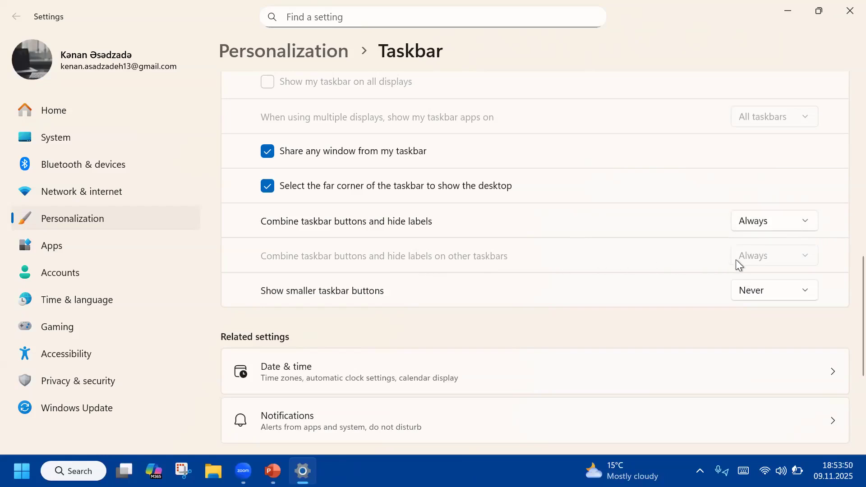
scroll(578, 247, up, 10)
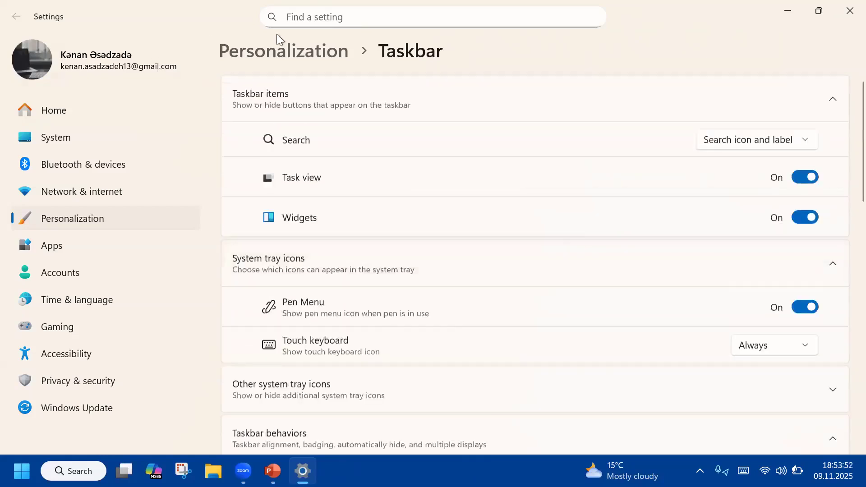
click(283, 53)
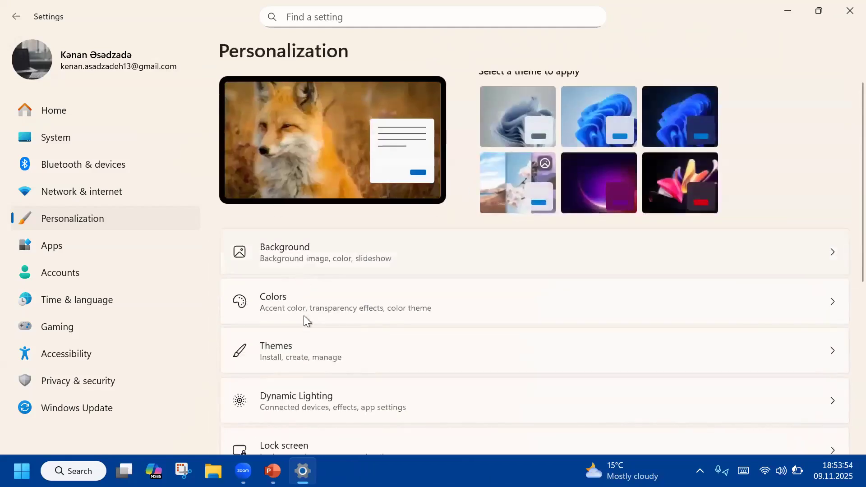
scroll(305, 317, down, 6)
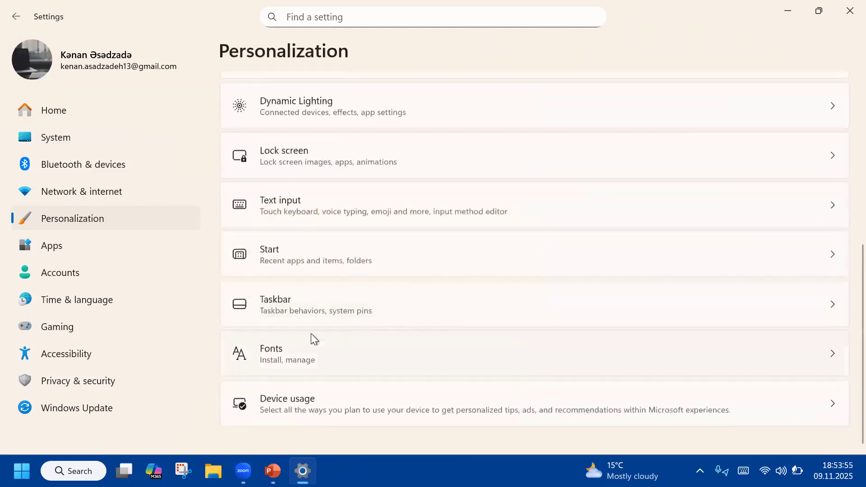
click(847, 9)
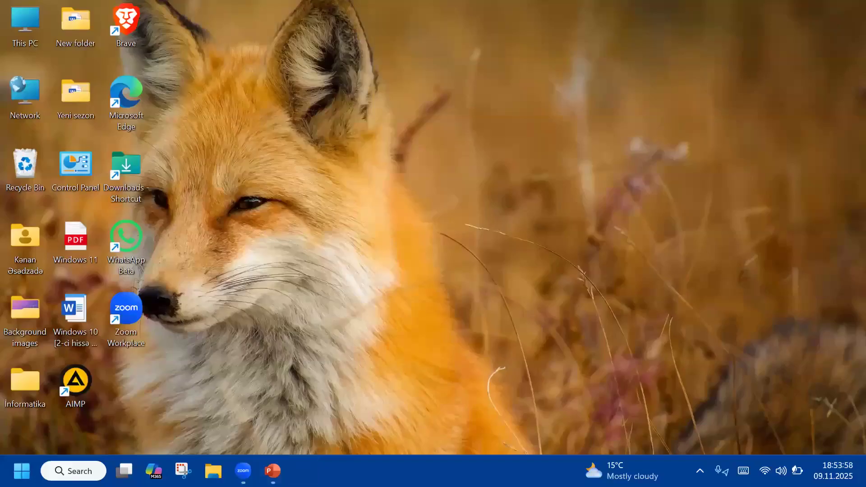
- Switch to the Windows 11 presentation in PowerPoint and show slide 48 about the Start menu in Reading View
click(272, 471)
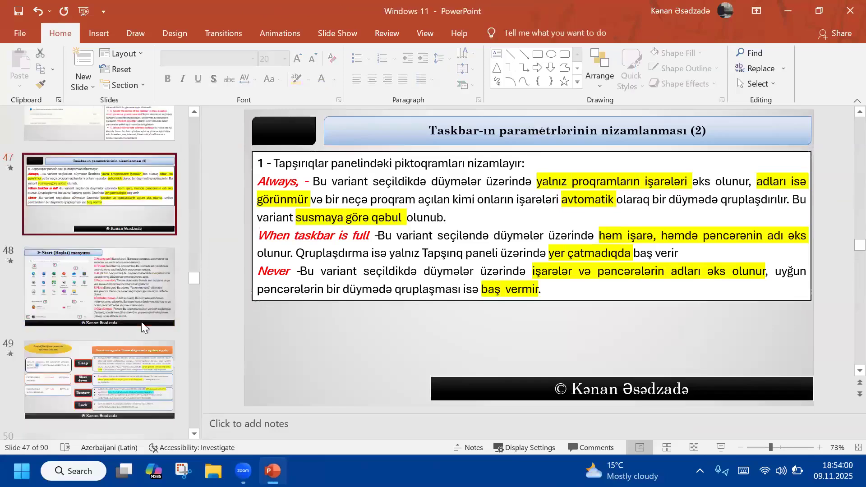
click(90, 281)
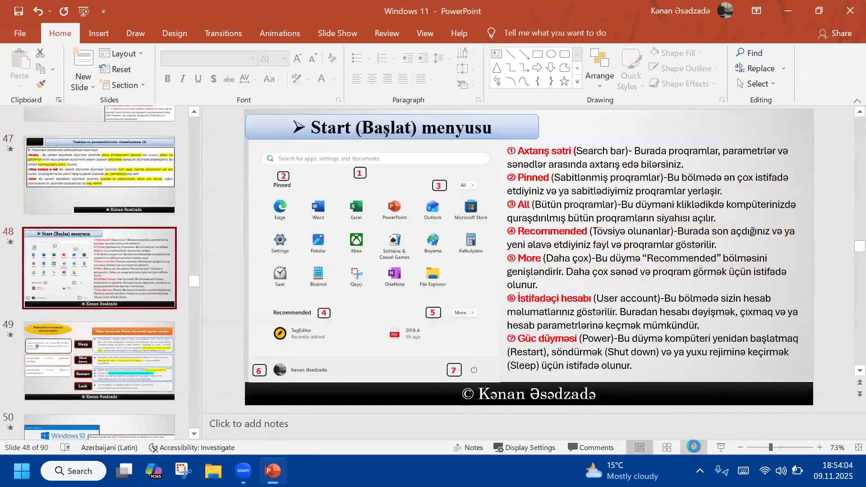
click(694, 447)
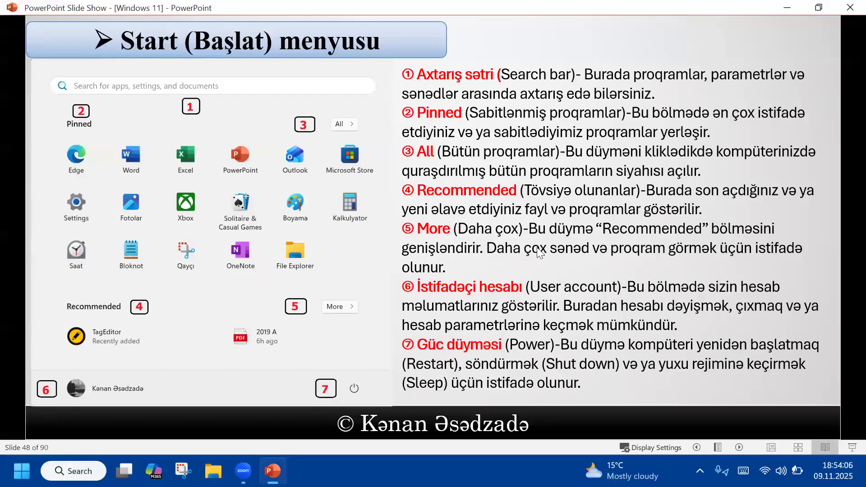
- Advance to slide 49 on ways to open the Start menu, and demonstrate opening and closing the menu
click(540, 254)
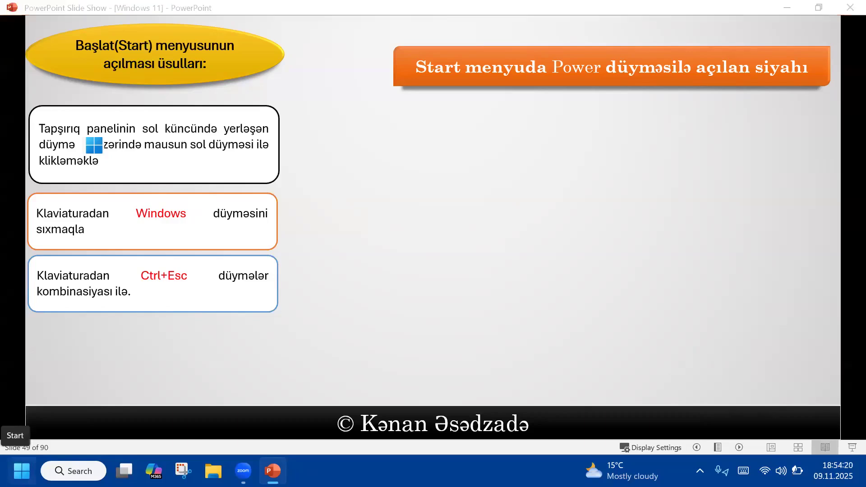
click(22, 471)
click(21, 472)
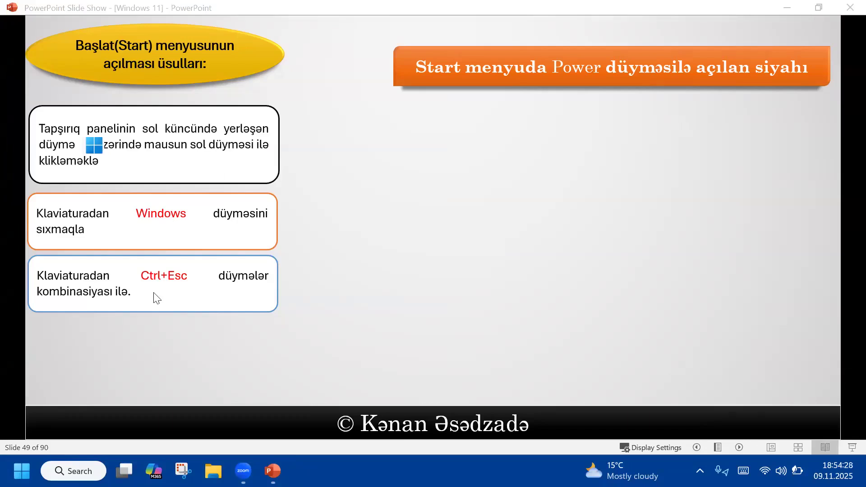
key(ctrl+Escape)
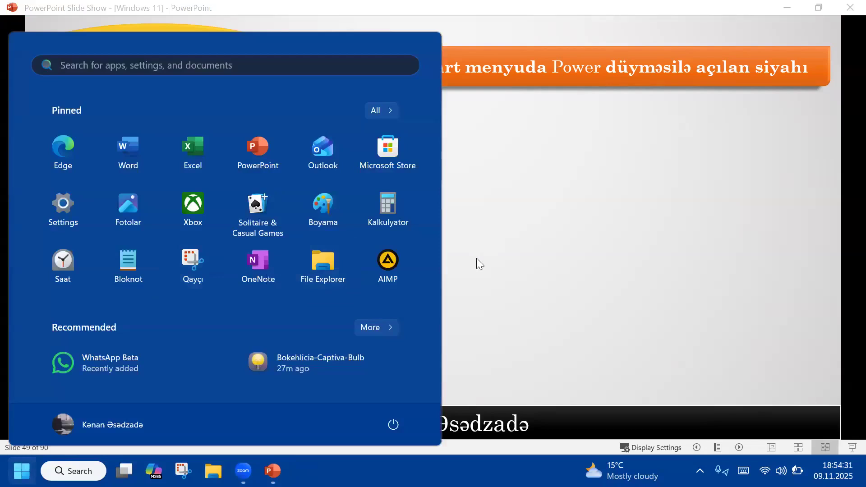
key(Escape)
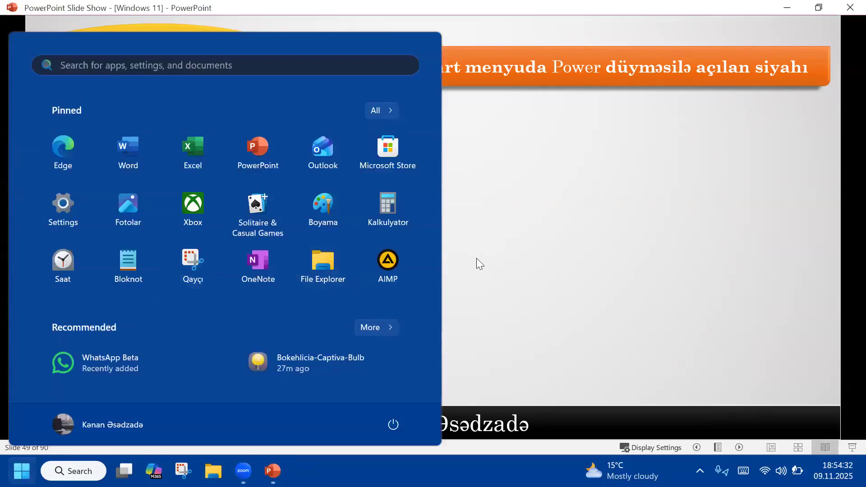
- Return to slide 48 and open the Start menu to show its search bar and pinned apps, closing it again
key(Left)
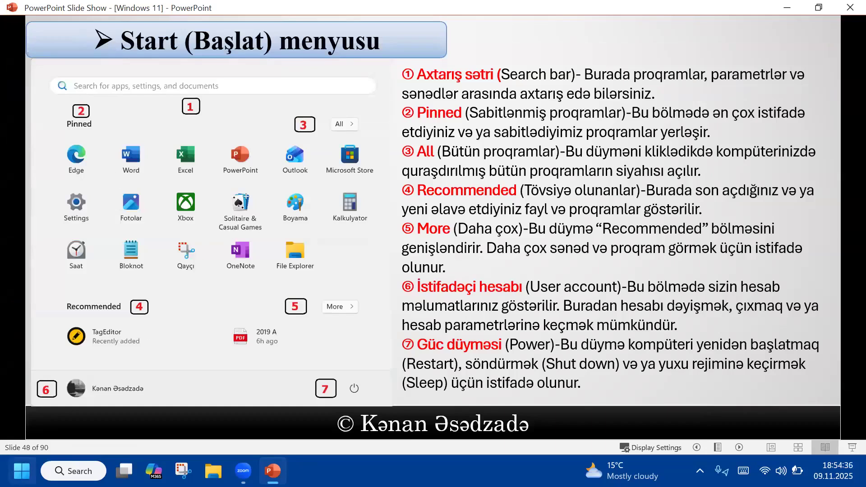
click(22, 471)
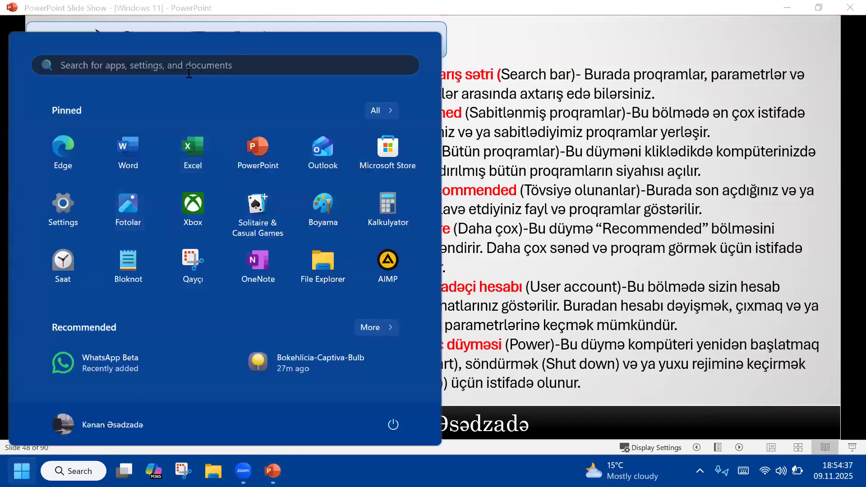
click(533, 116)
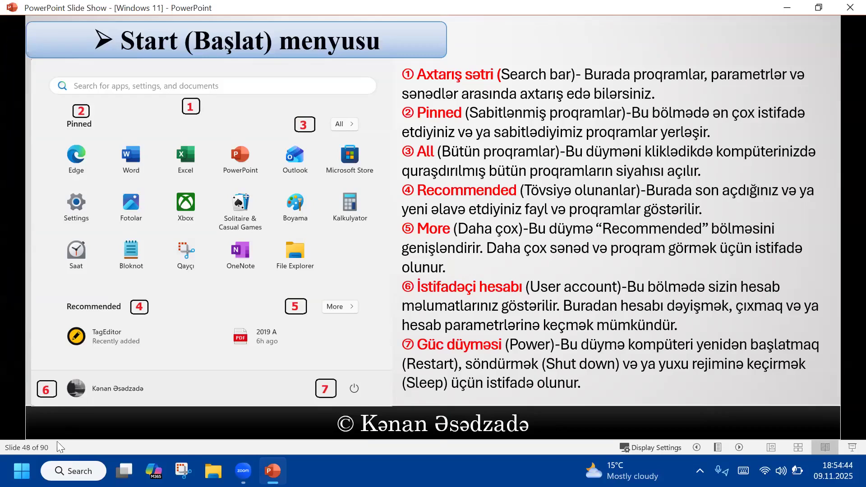
- Browse the full list of installed apps in the Start menu down to Z, and close the menu
click(18, 458)
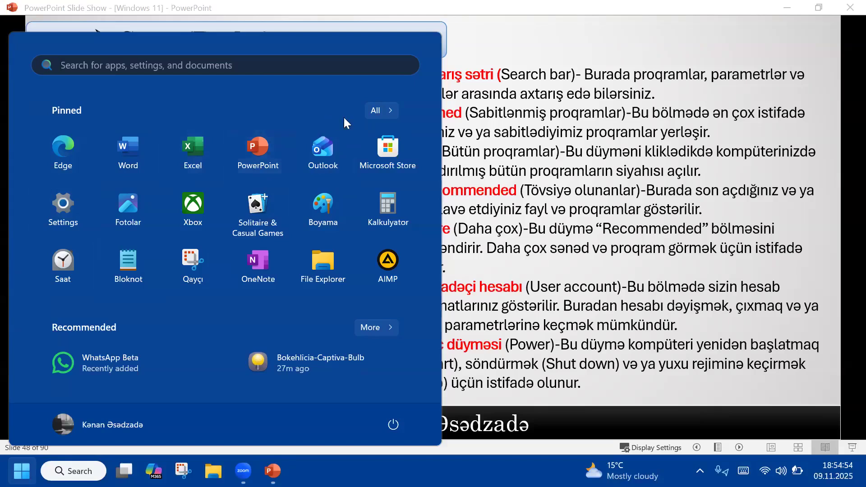
click(390, 113)
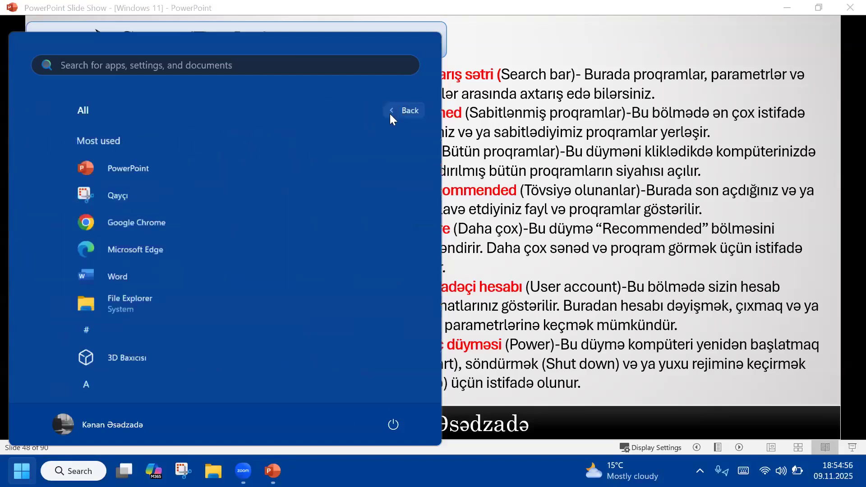
scroll(150, 227, down, 15)
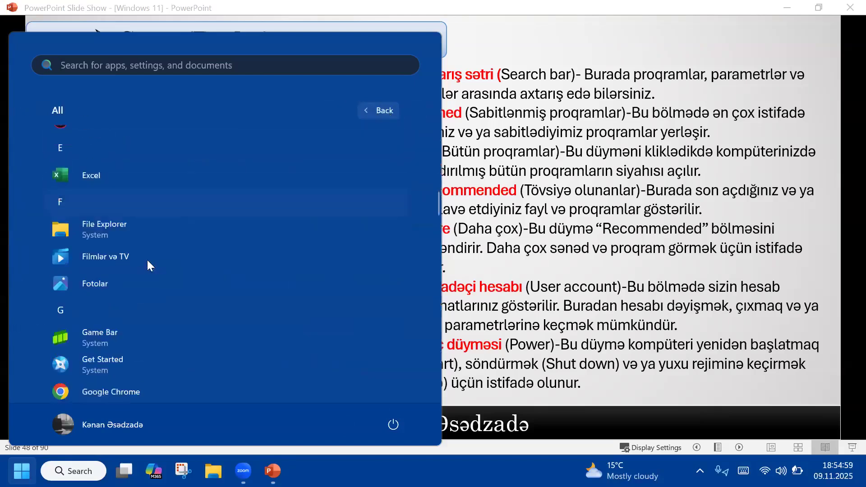
scroll(145, 274, down, 10)
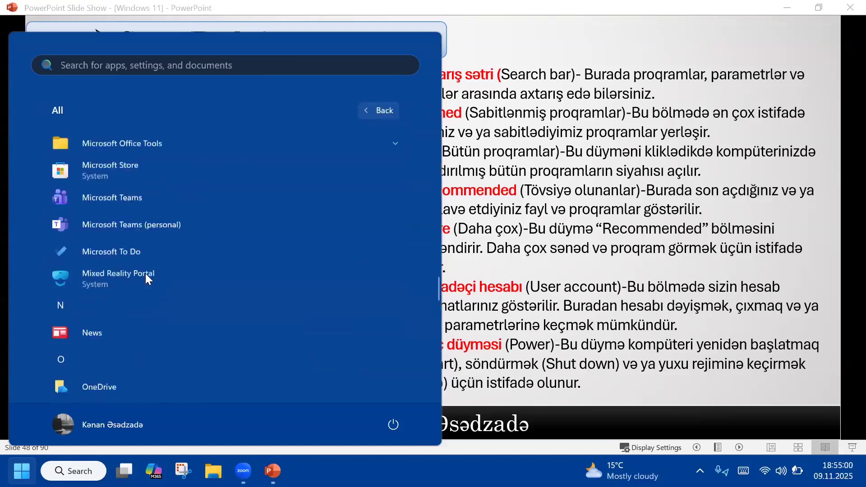
scroll(145, 273, down, 12)
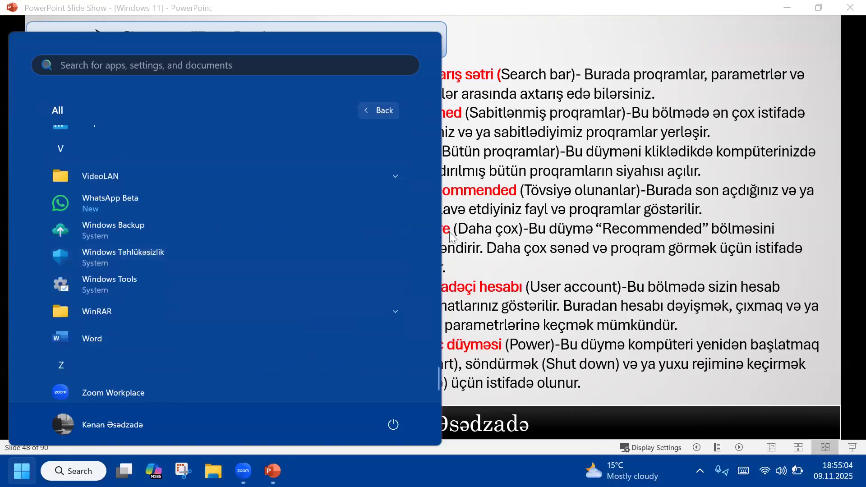
click(555, 224)
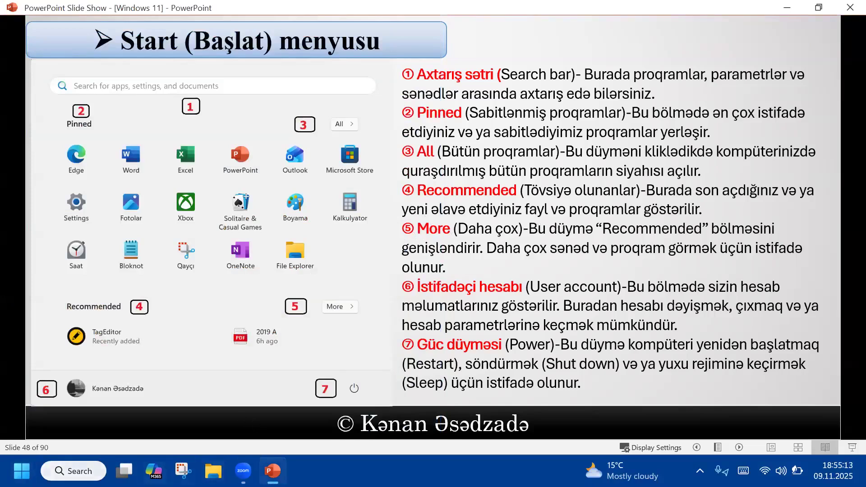
- View the expanded Recommended list in the Start menu, return to the main view and close the menu
click(21, 471)
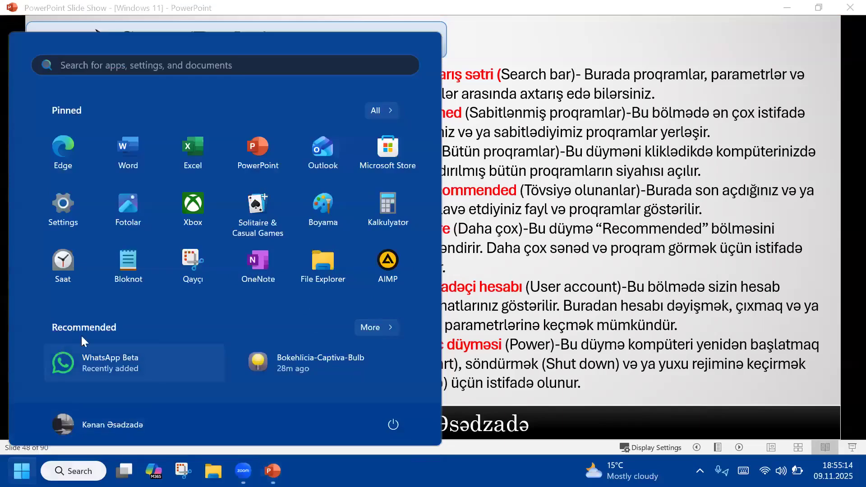
click(371, 328)
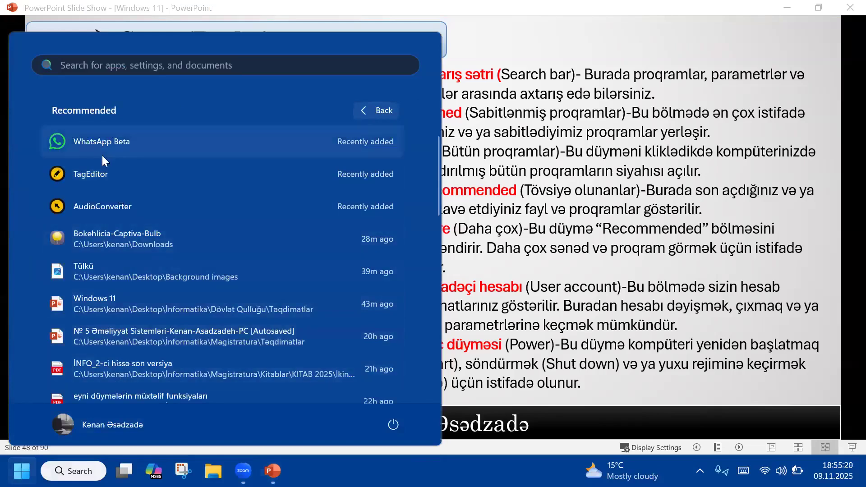
click(369, 108)
key(Escape)
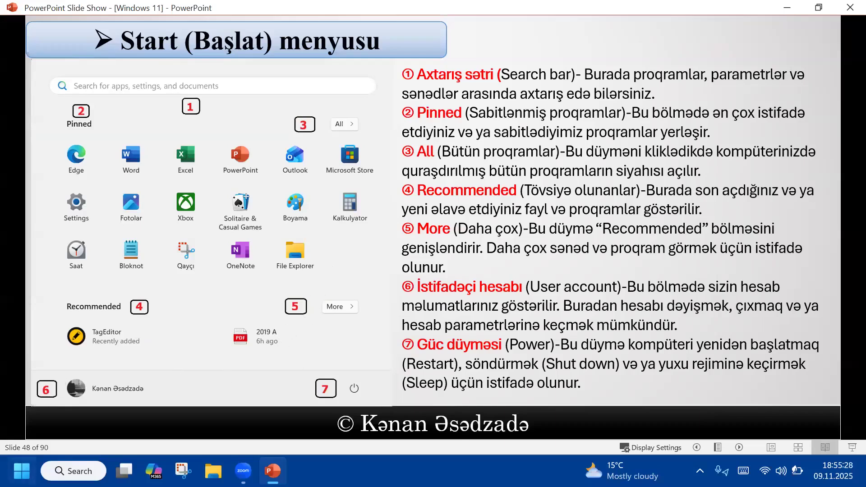
- View the user account details and point out the Power option in the Start menu, and close the menu
key(super)
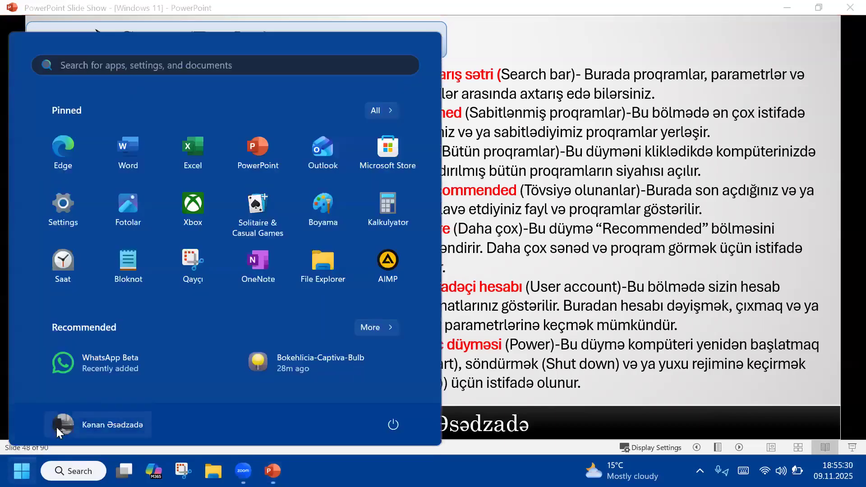
click(63, 426)
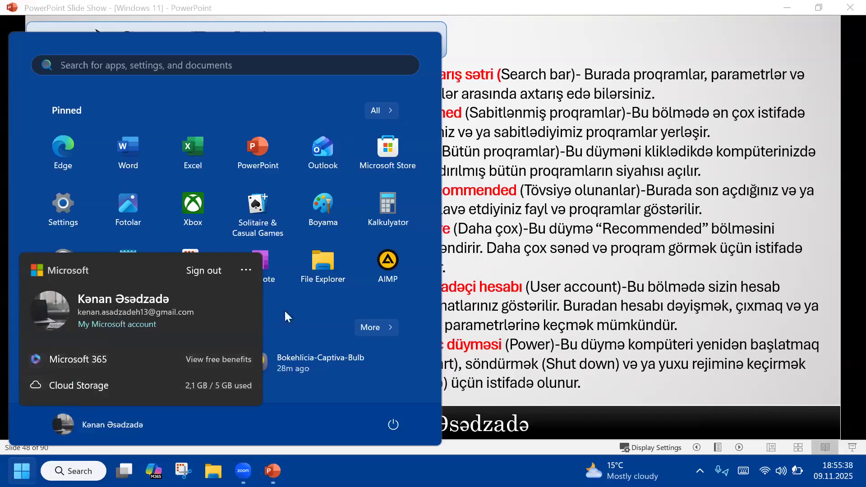
click(403, 385)
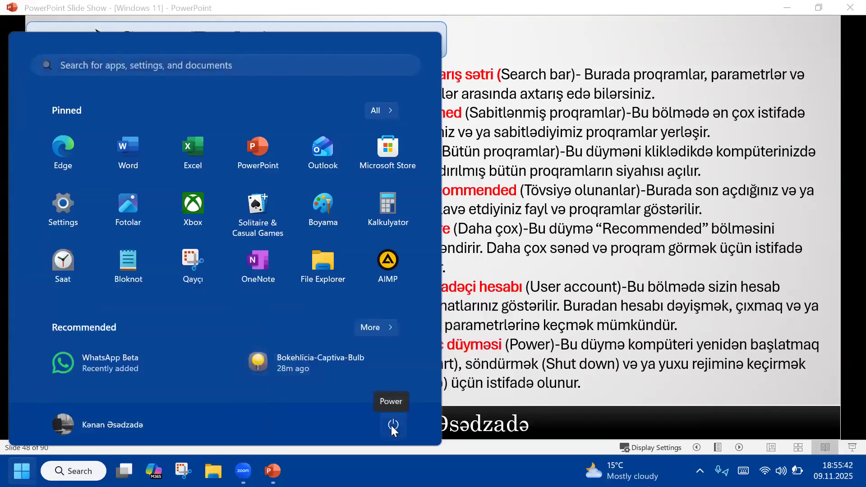
click(480, 365)
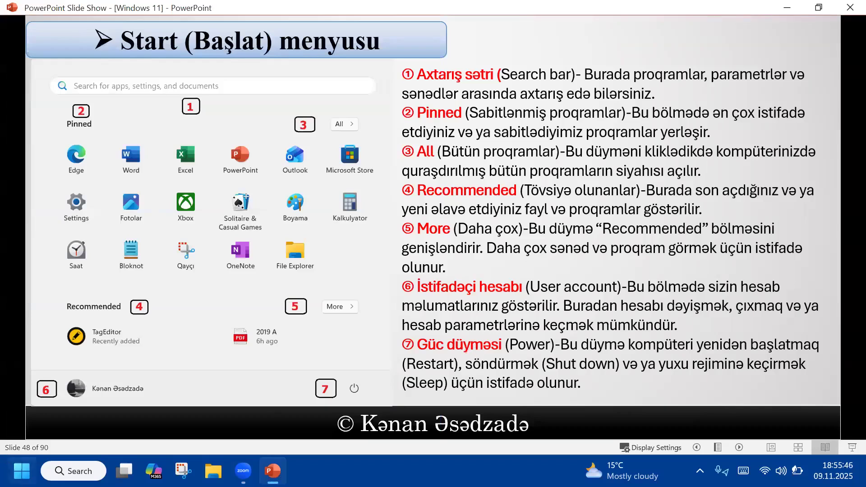
- Show the Power options in the Start menu, such as Lock and Sleep, and close the menu
key(super)
click(392, 424)
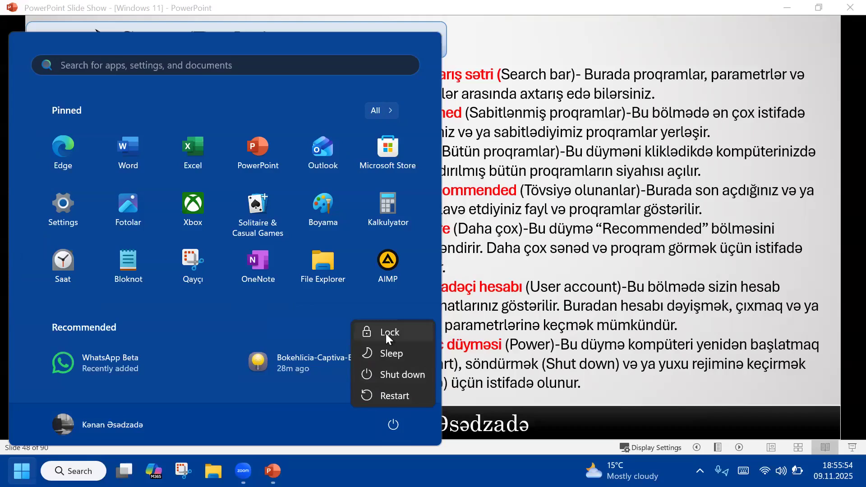
click(512, 306)
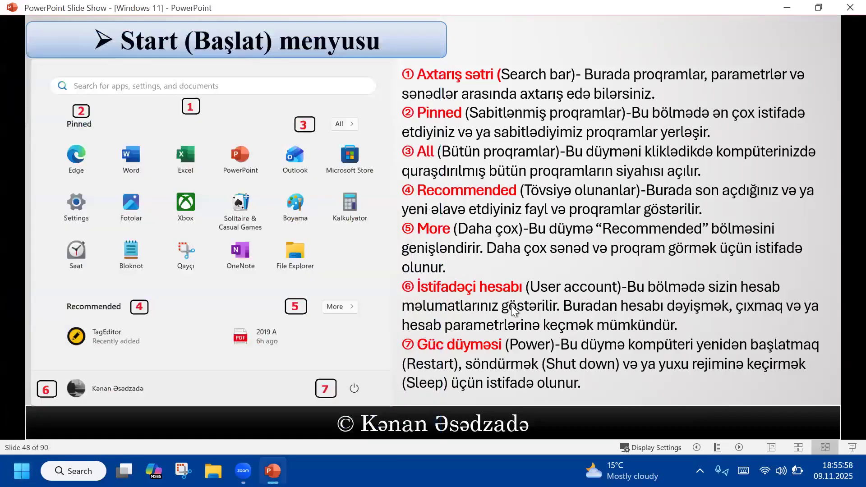
- Advance to slide 49 and bring up the Start menu's Power list again to point out Shut down, closing it again
click(512, 306)
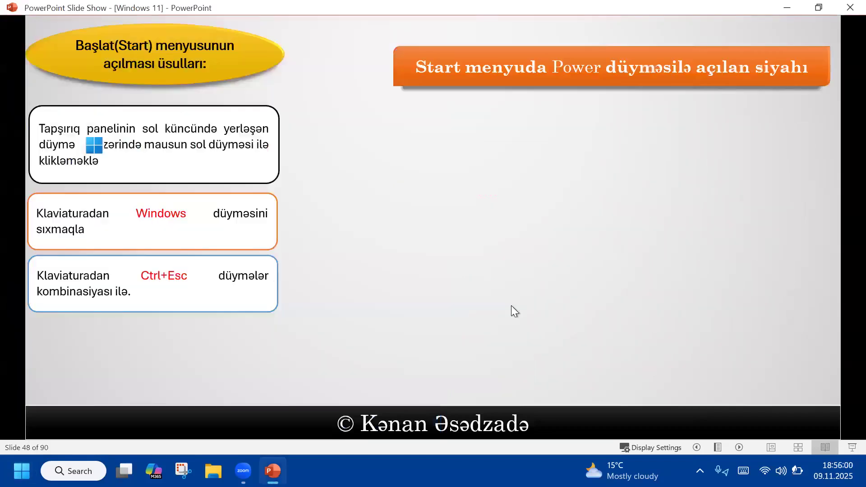
click(22, 471)
click(392, 415)
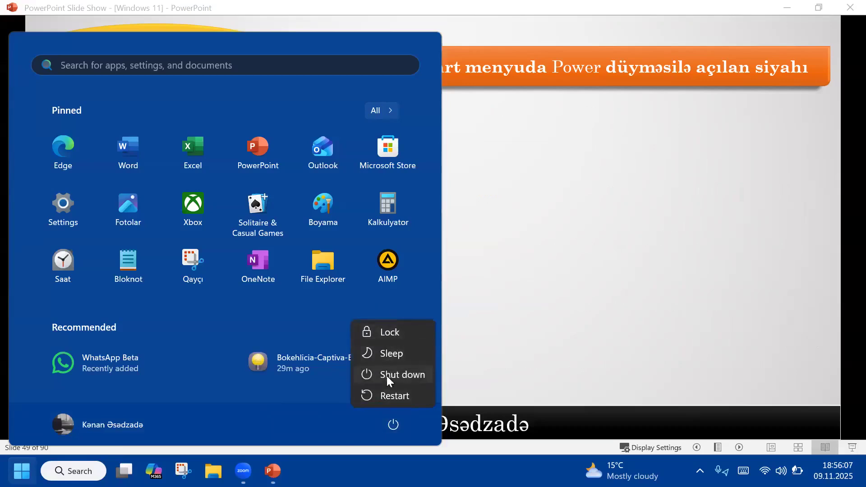
click(513, 291)
- Reveal the Sleep, Shut down and Restart labels and the Sleep description on slide 49
click(513, 291)
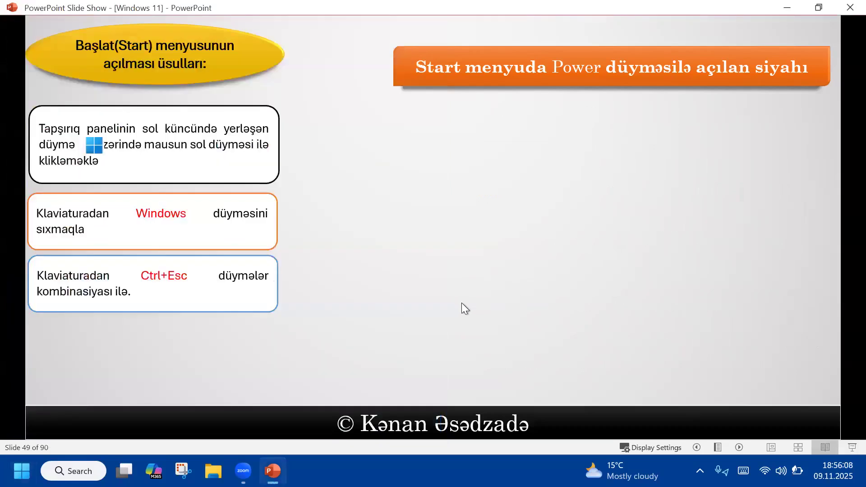
click(467, 293)
click(467, 294)
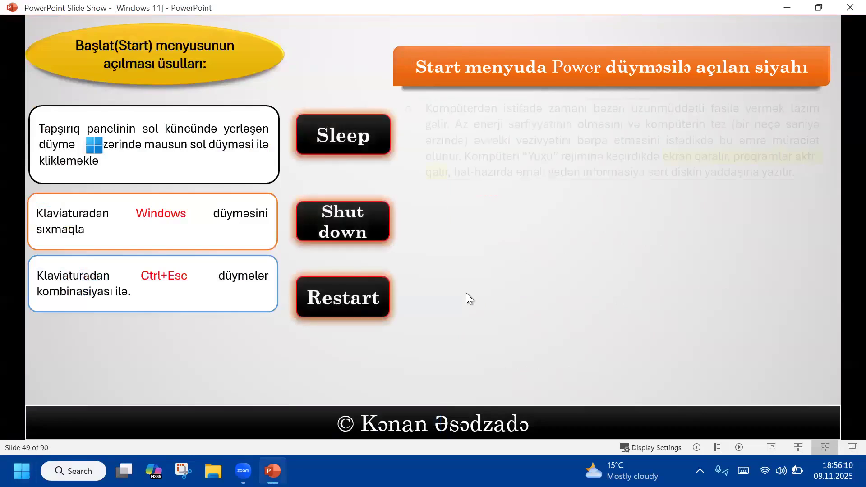